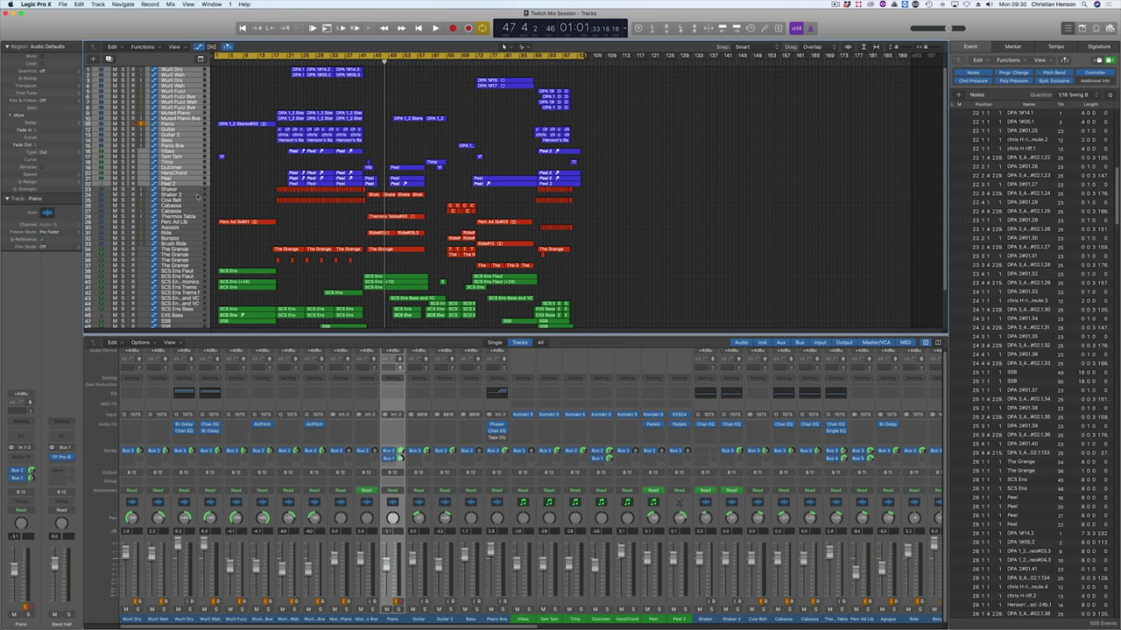
scroll(258, 185, "down", 3)
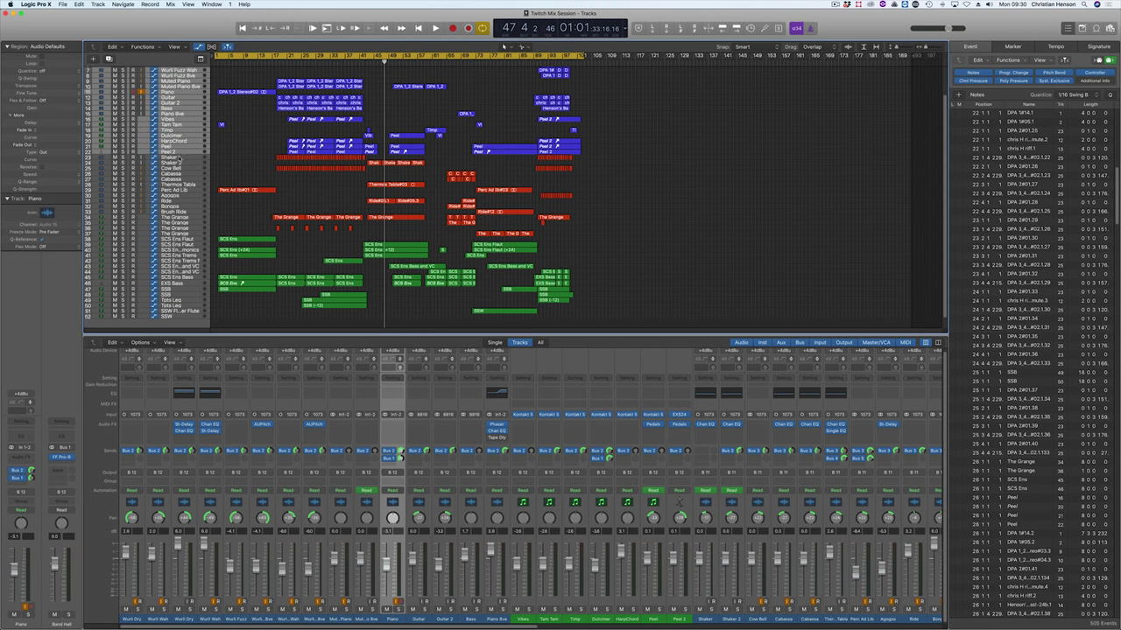
left_click(179, 159)
scroll(324, 240, "up", 3)
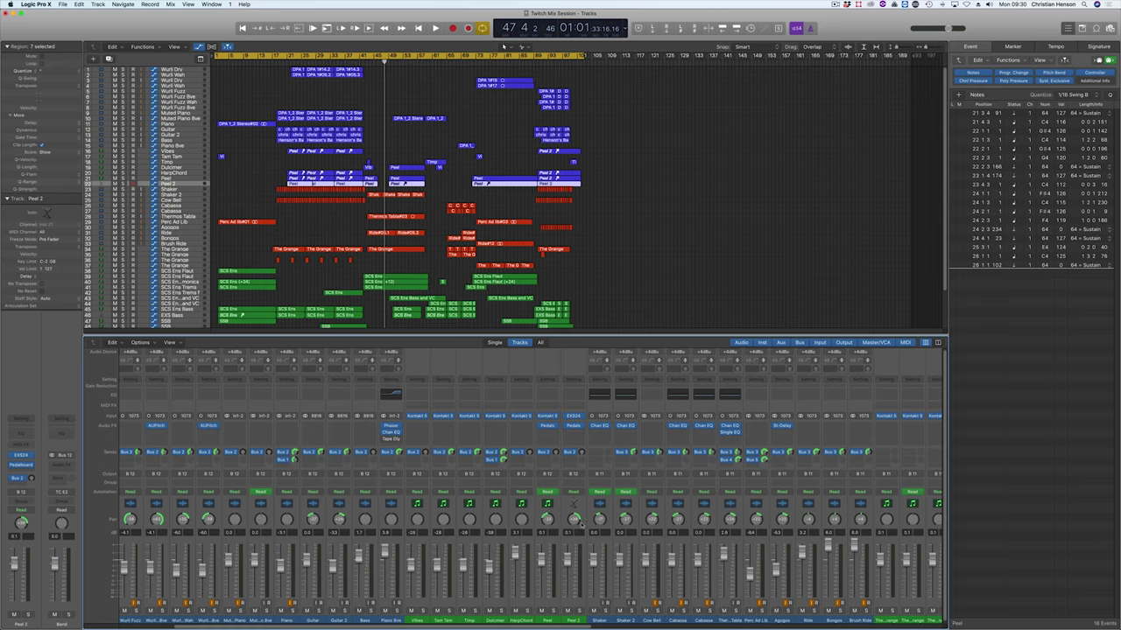
scroll(580, 542, "right", 15)
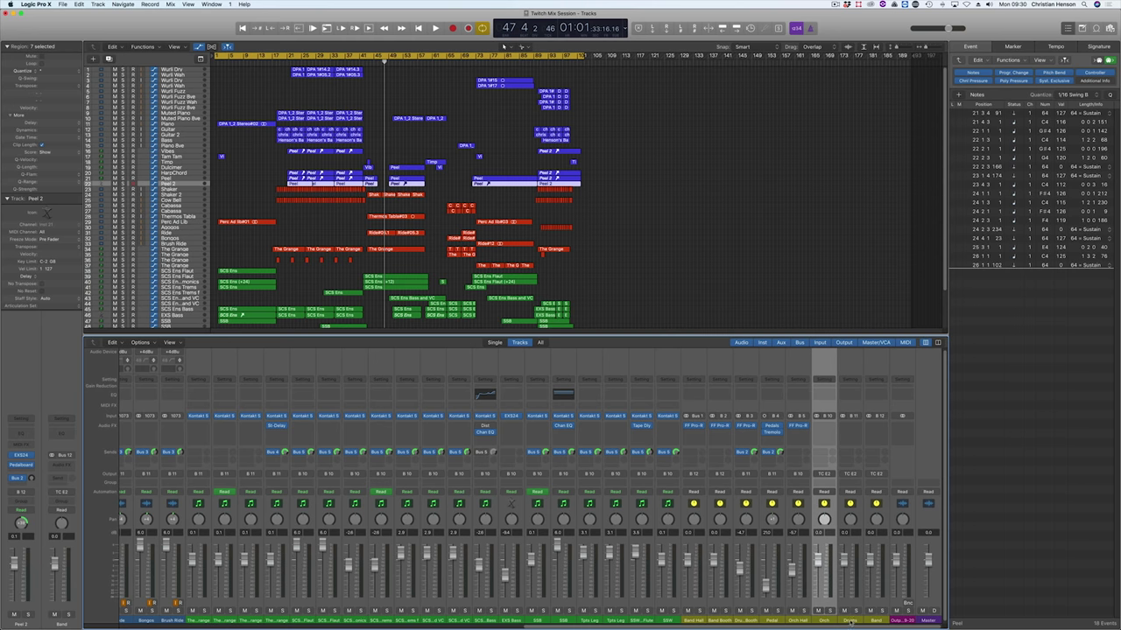
Step: Check the Drums and Band mixer channels, then select The Grange track to show its Kontakt 5 drum kit
left_click(851, 621)
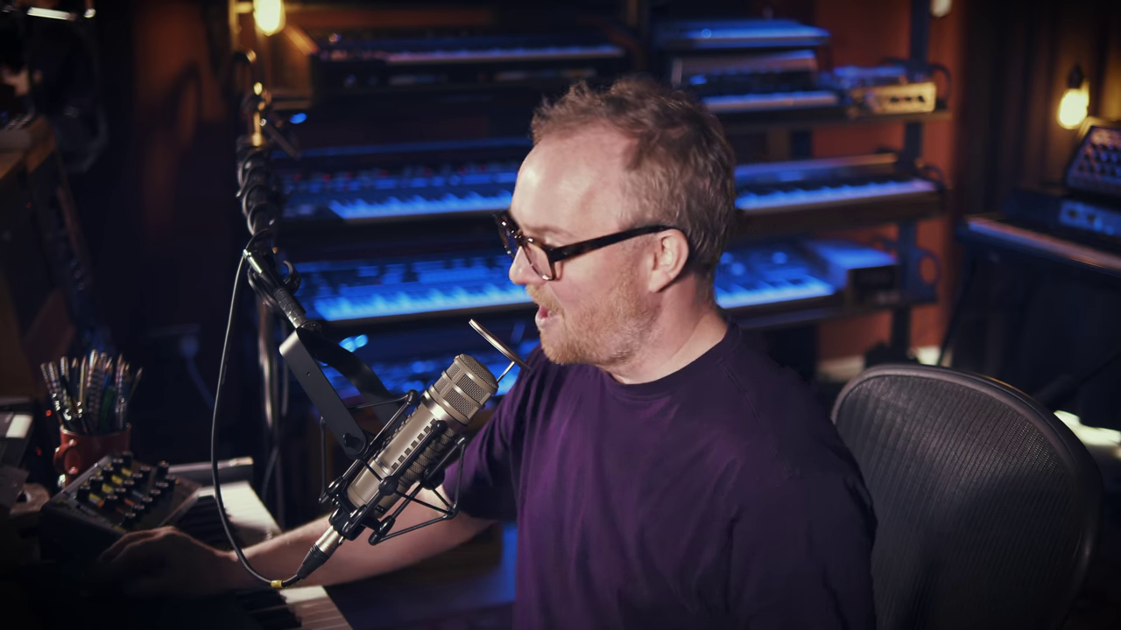
left_click(878, 621)
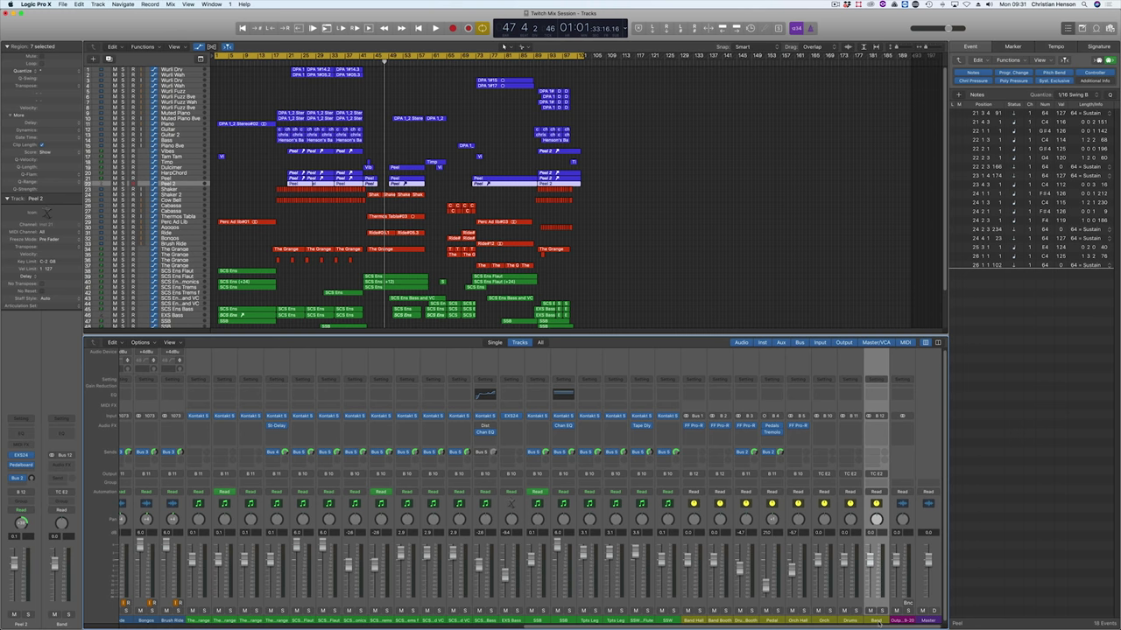
left_click(823, 621)
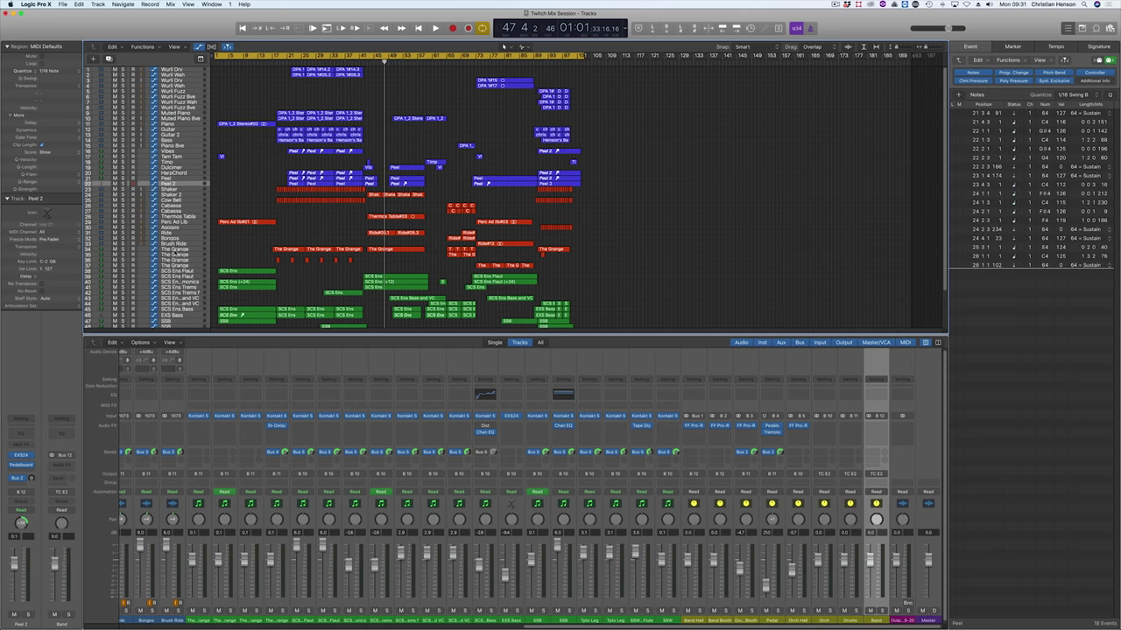
left_click(174, 253)
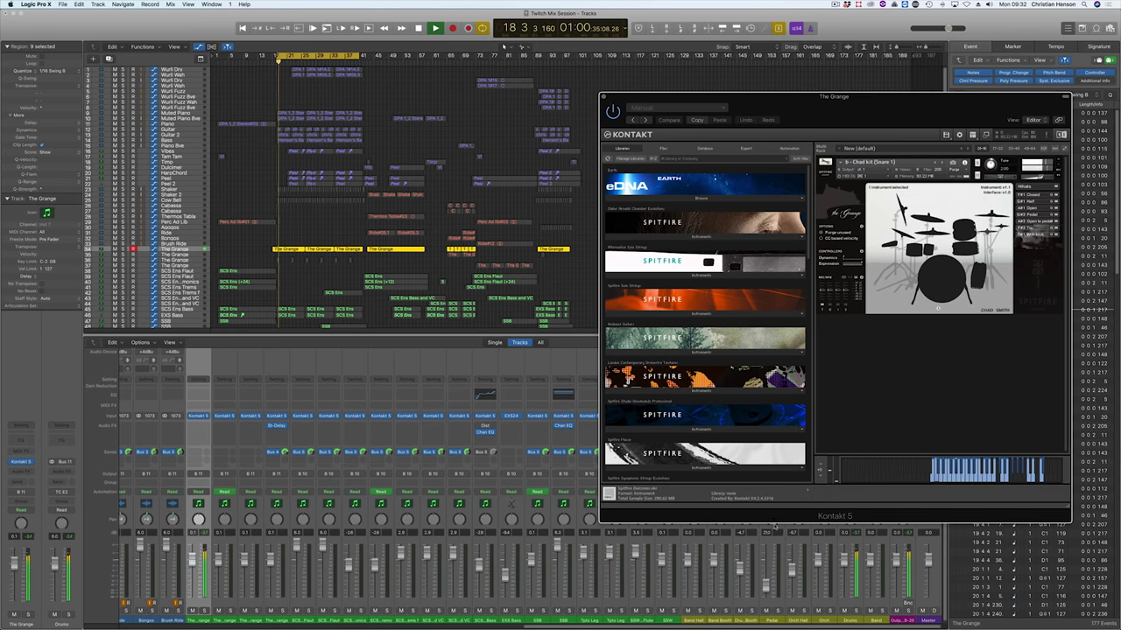
Step: Mute a mixer channel, create new drum tracks and name them Brushes, Cyms and Toms
left_click(870, 610)
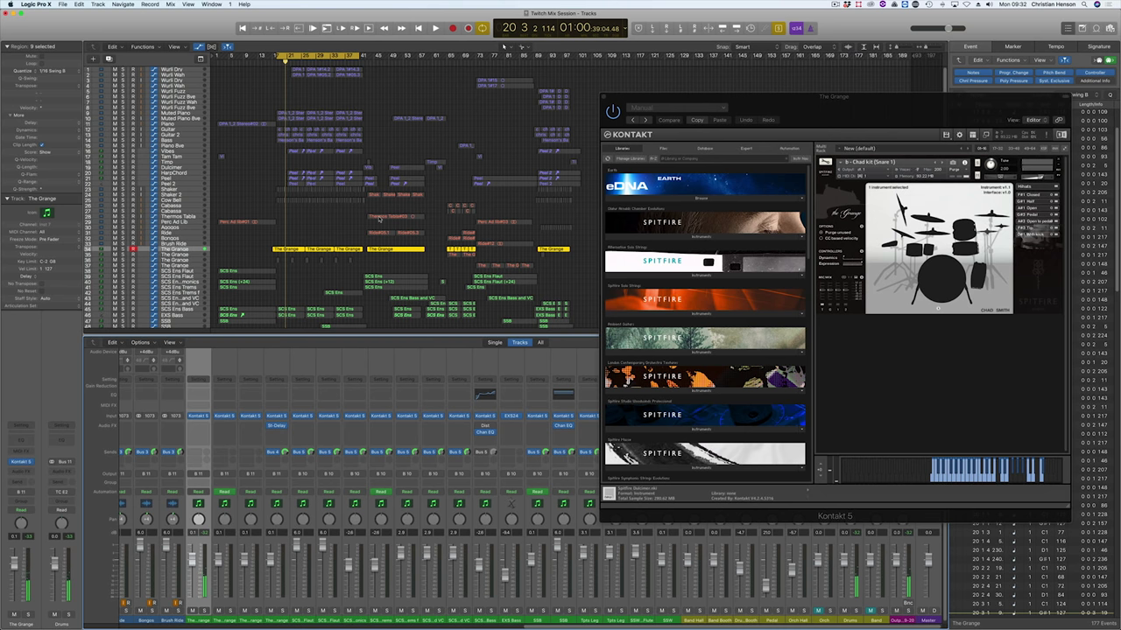
key("super+alt+n")
key("Return")
double_click(179, 282)
type("Brushes")
double_click(179, 276)
type("Cyms")
double_click(179, 271)
type("Toms")
Step: Name the remaining new tracks HH, Sn and Kick
double_click(180, 265)
type("HH")
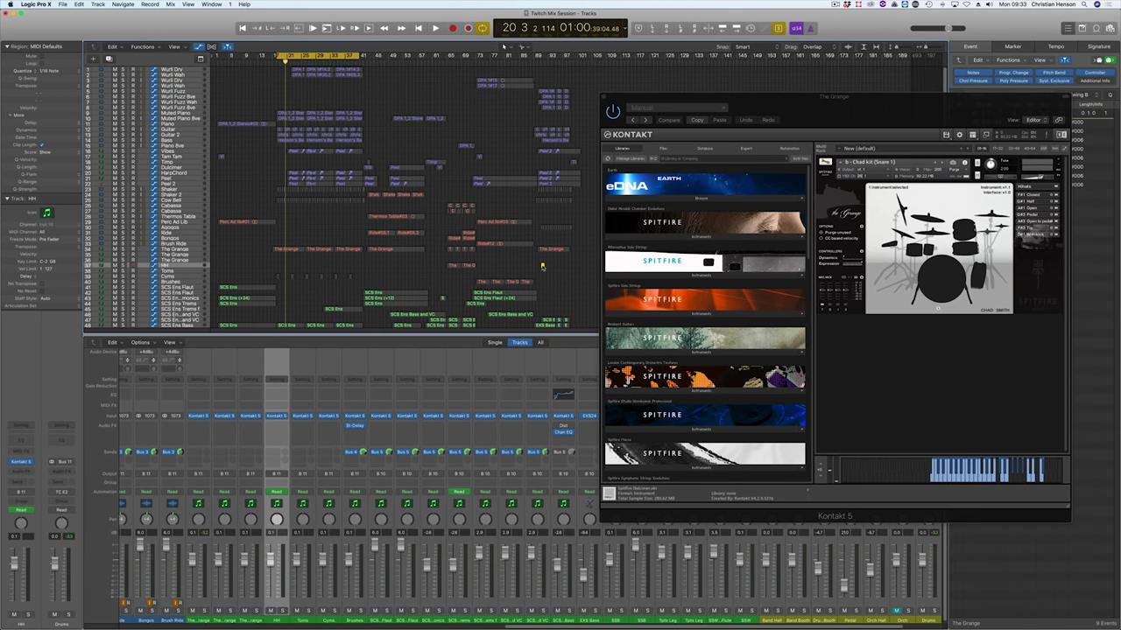
key("super+BackSpace")
double_click(180, 255)
type("Sn")
double_click(180, 250)
type("Kick")
Step: Copy The Grange drum regions onto the new drum tracks and select the Kick regions
left_click_drag(463, 249, 463, 254)
left_click_drag(289, 255, 289, 265)
left_click(167, 249)
key("c")
left_click(166, 248)
Step: In the Piano Roll, delete every Kick note except the C1 kick notes
key("p")
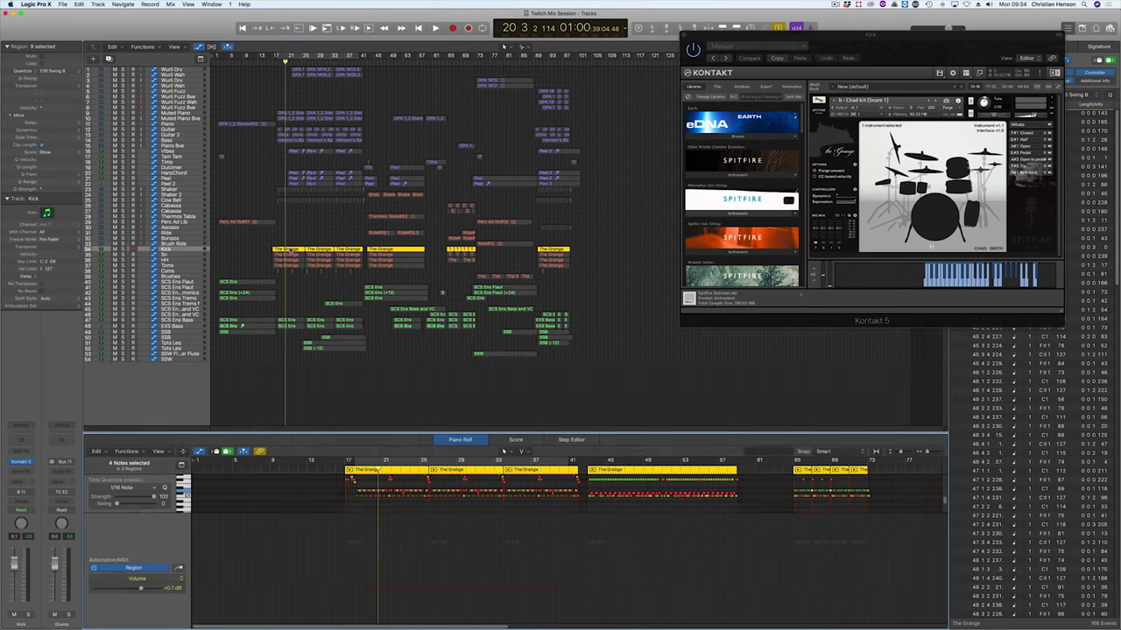
scroll(303, 511, "down", 5)
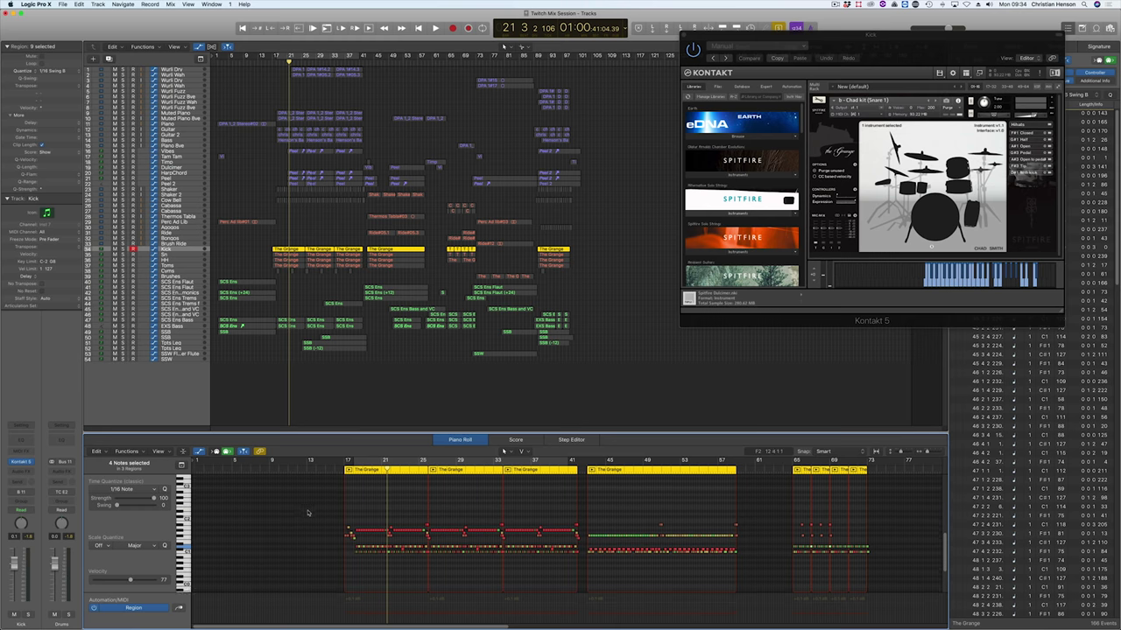
key("super+a")
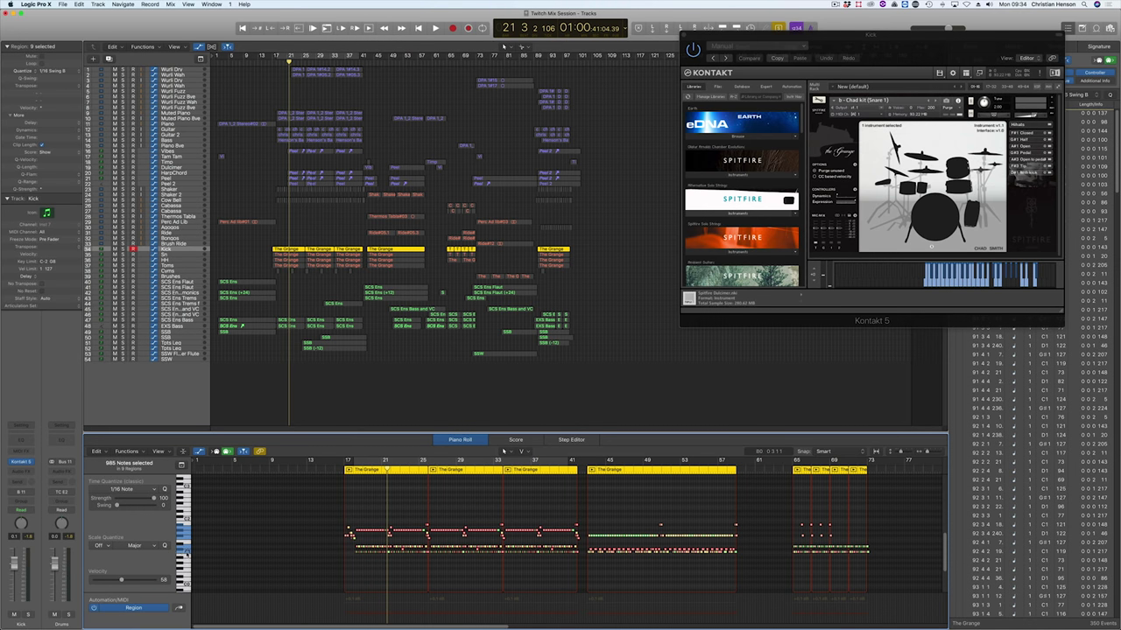
left_click(186, 554)
key("Delete")
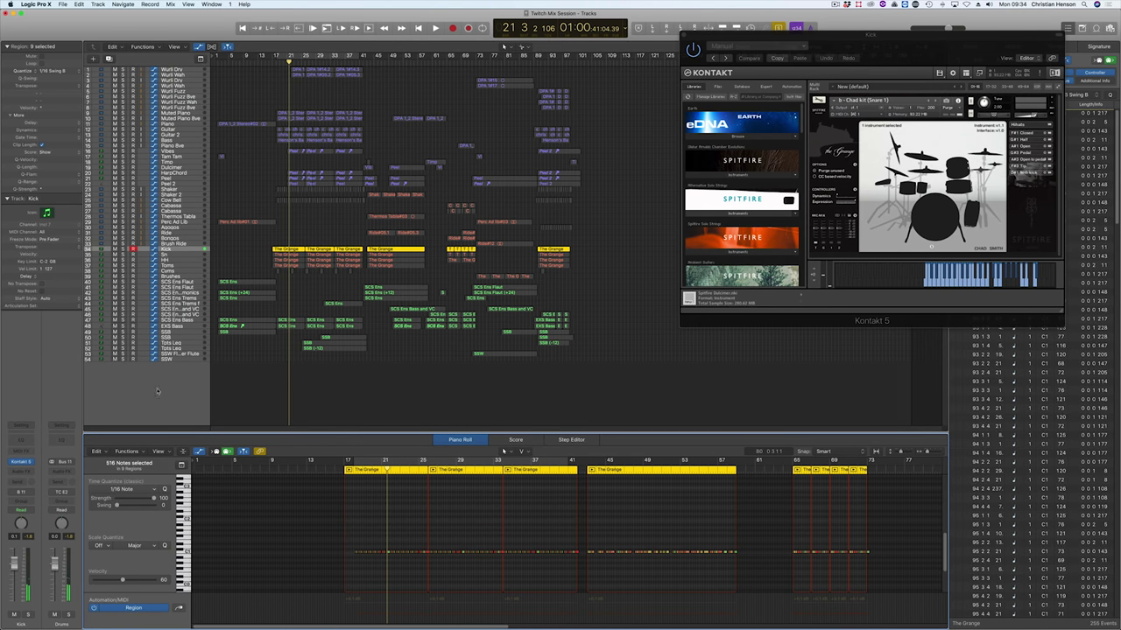
Step: Remove the non-hi-hat notes from HH, return to Kick and play it back
key("super+z")
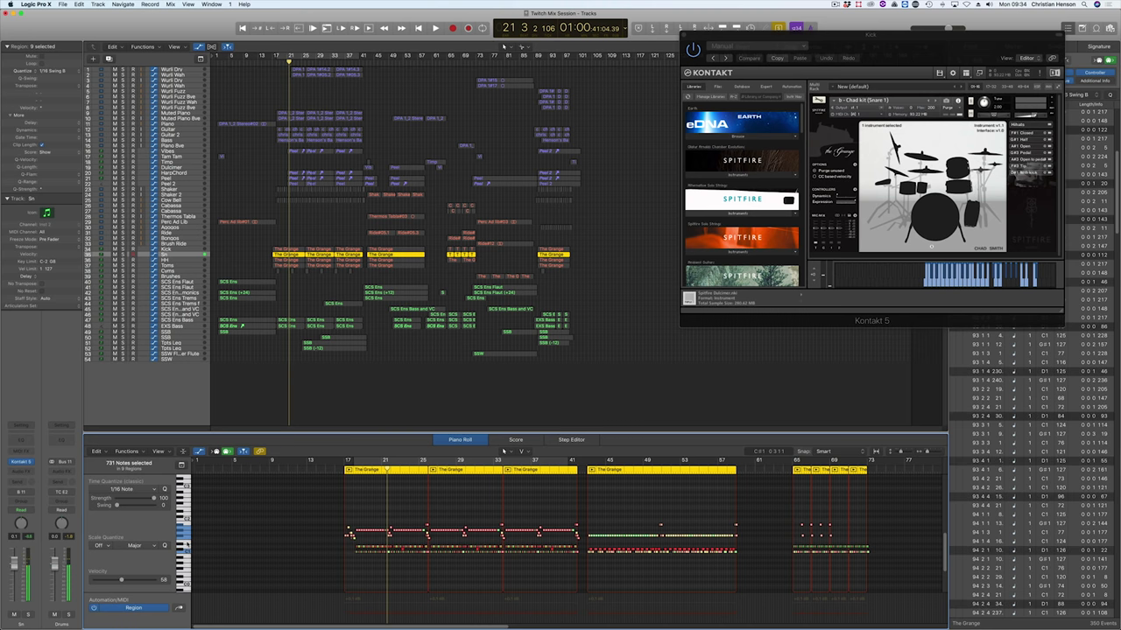
key("Down")
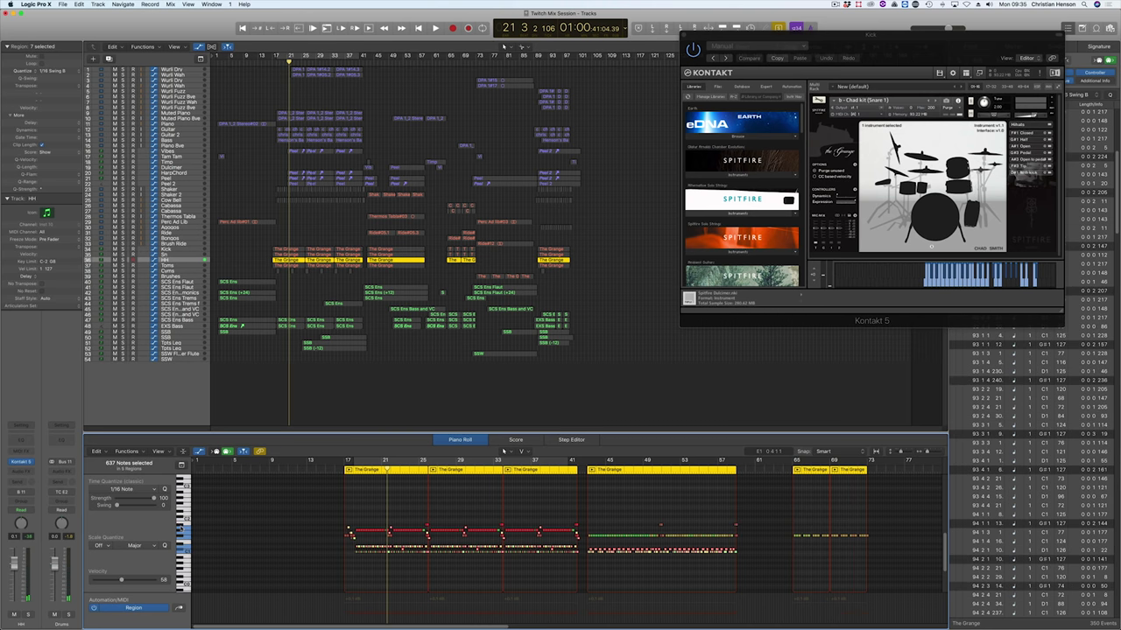
key("Delete")
key("Down")
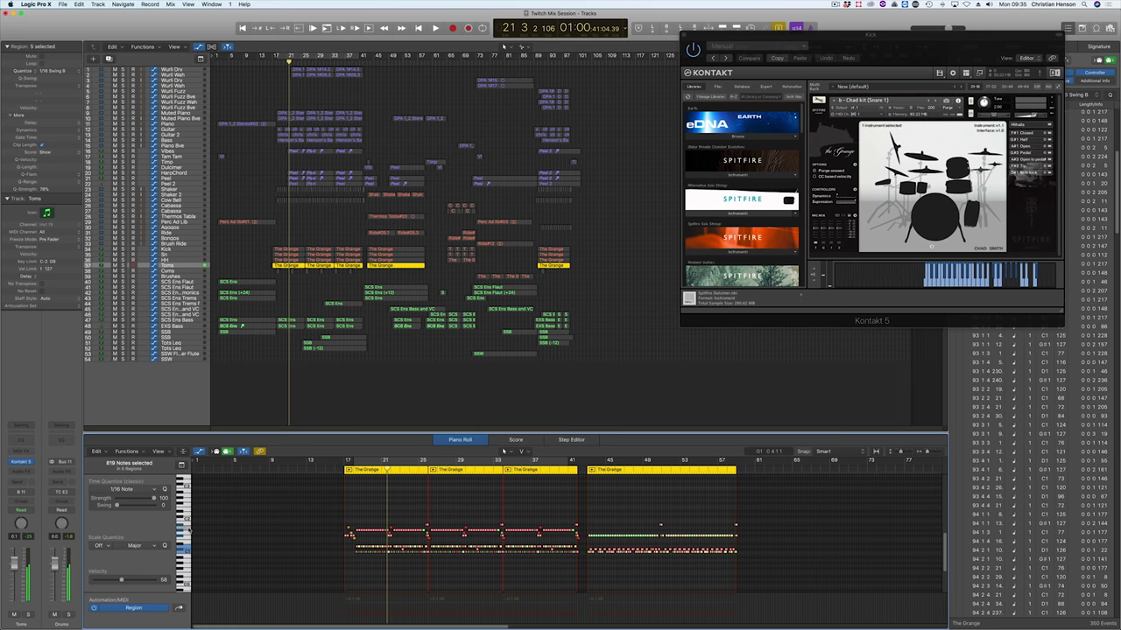
key("Up")
key("Up")
key("Up")
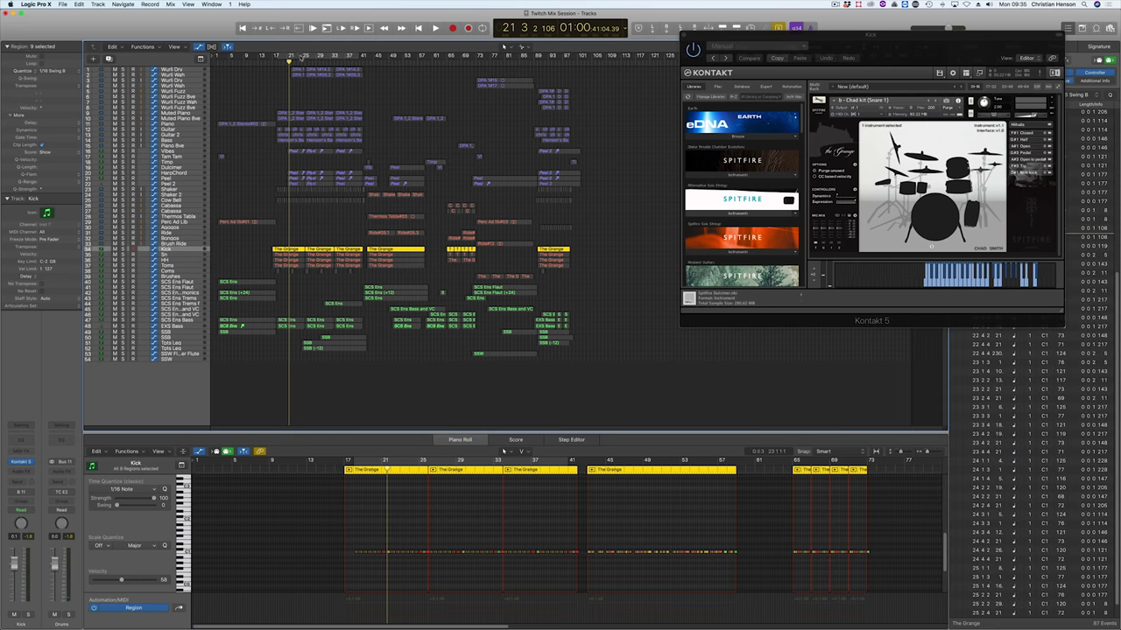
key("space")
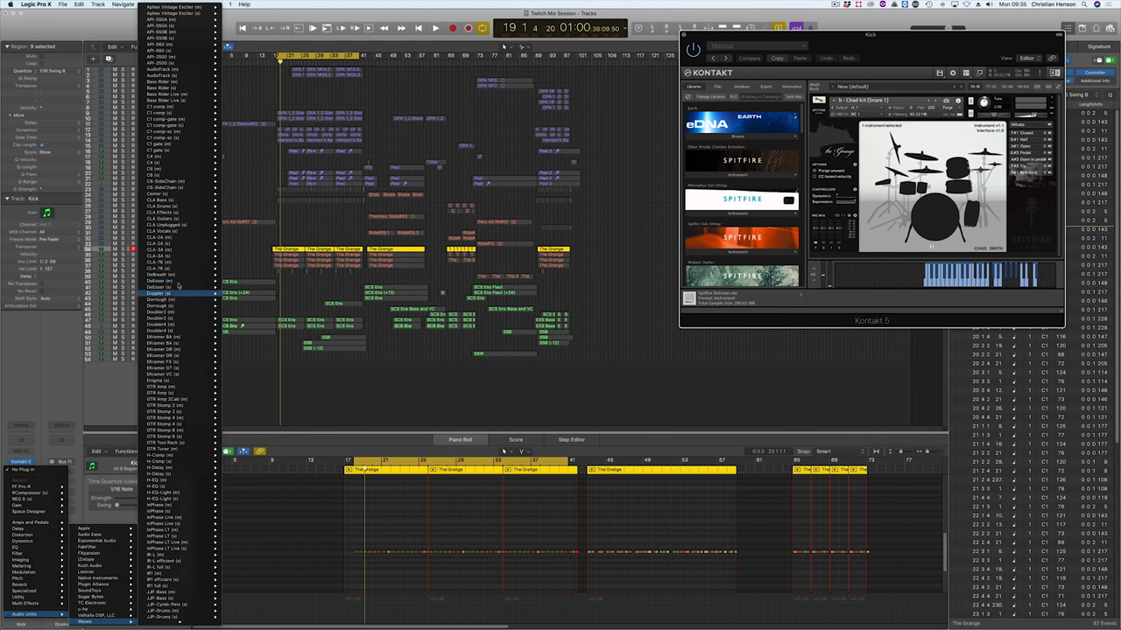
mouse_move(181, 622)
scroll(213, 592, "down", 10)
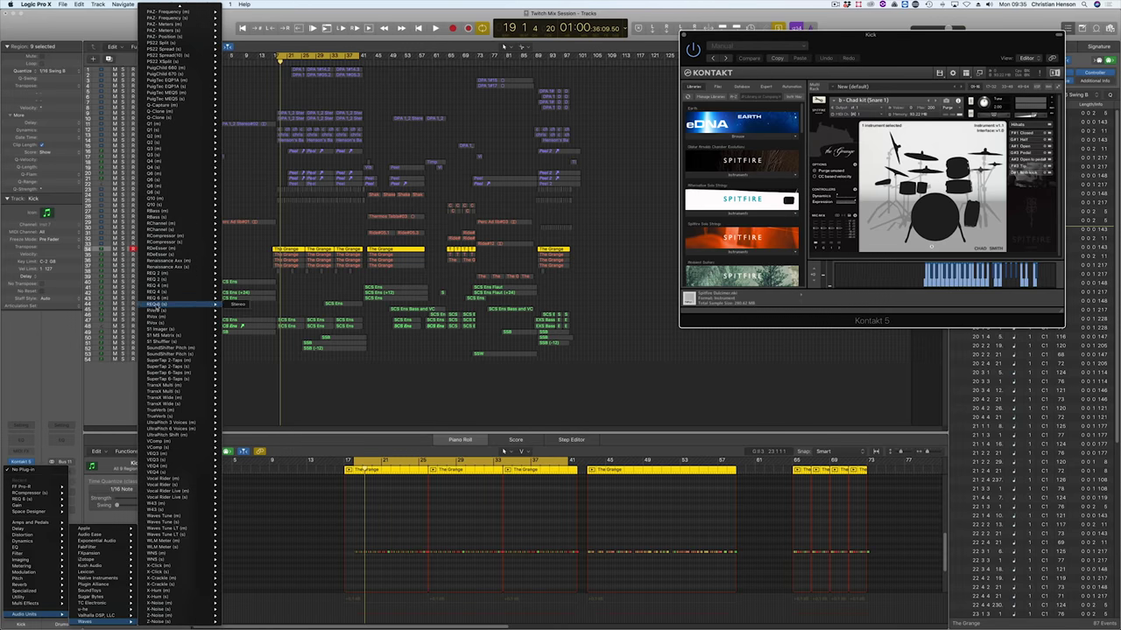
Step: Insert REQ 6 and a stereo RCompressor on Kick, loading the Drums compressor preset
left_click(234, 305)
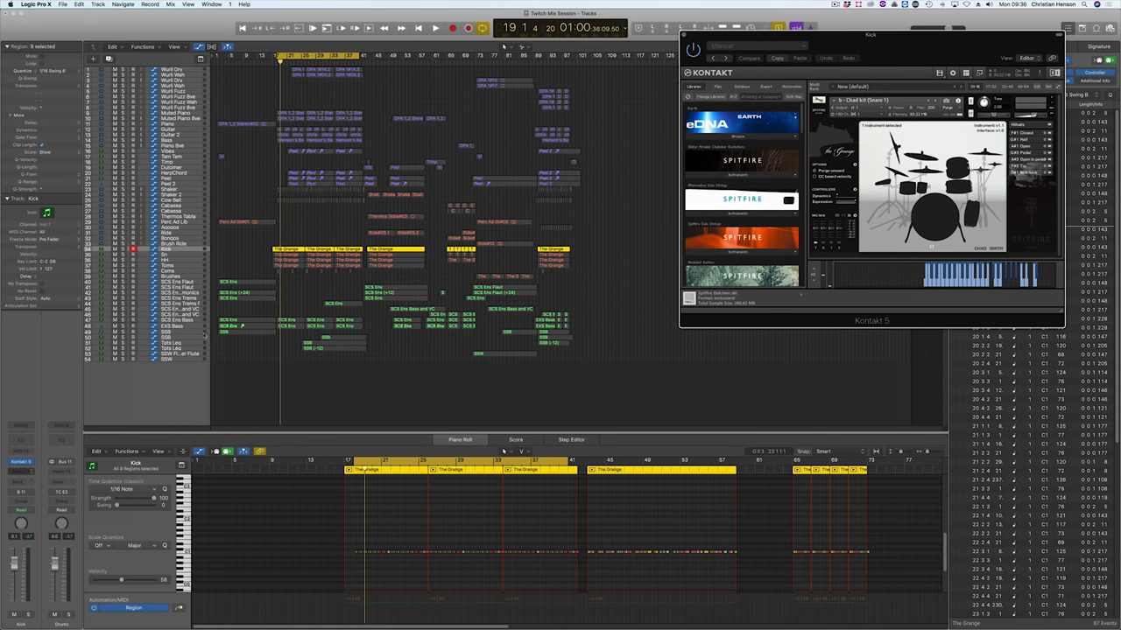
left_click(31, 476)
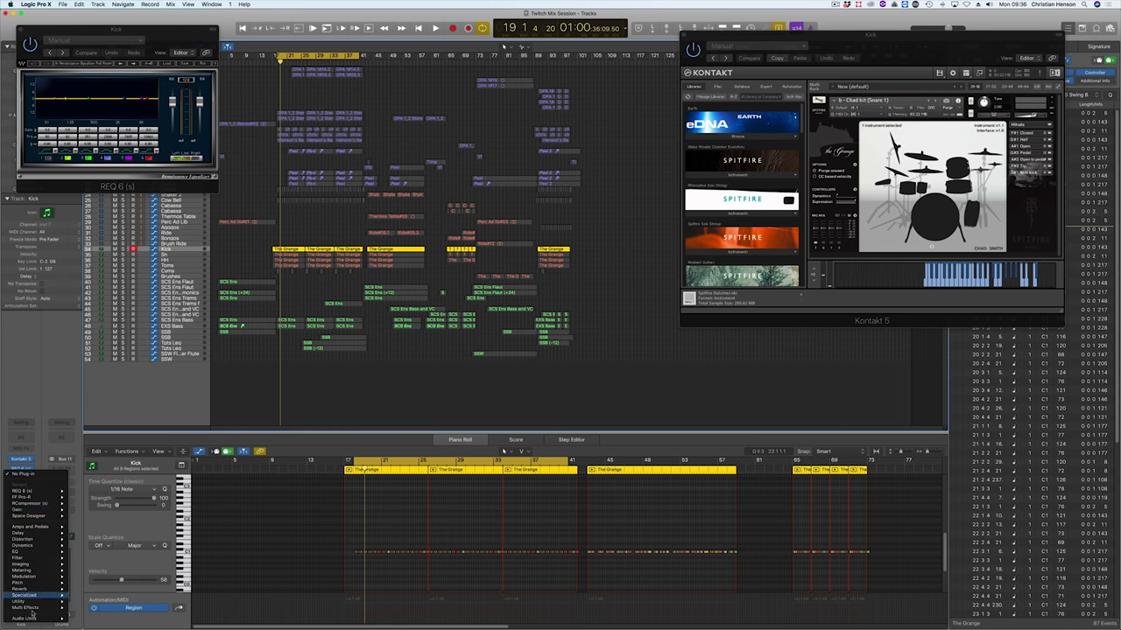
mouse_move(32, 618)
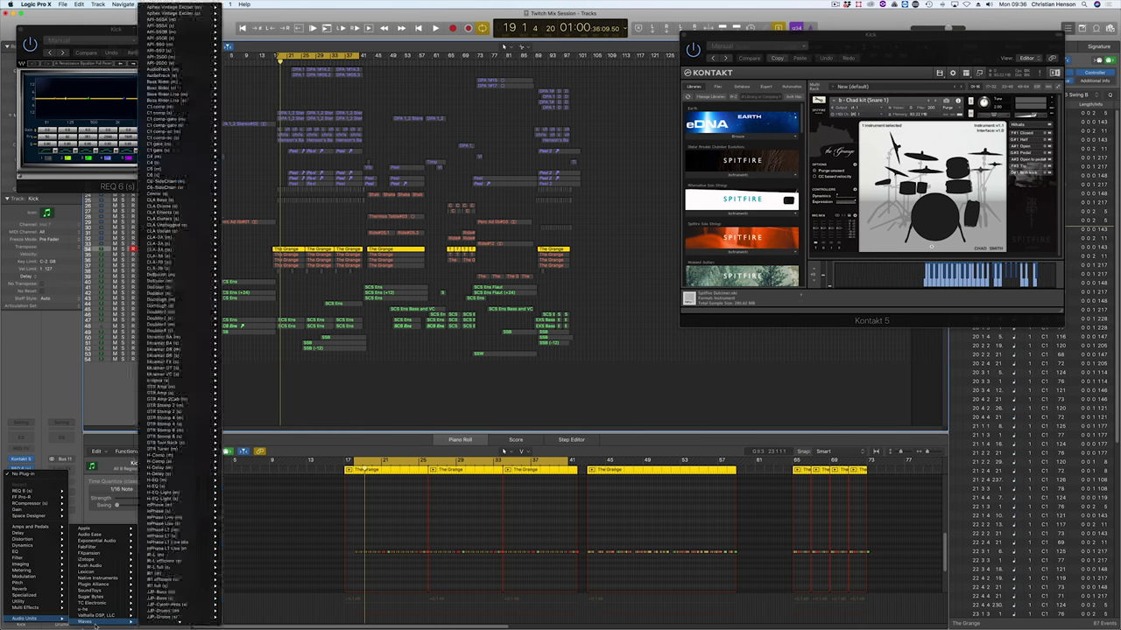
mouse_move(115, 620)
scroll(184, 571, "down", 15)
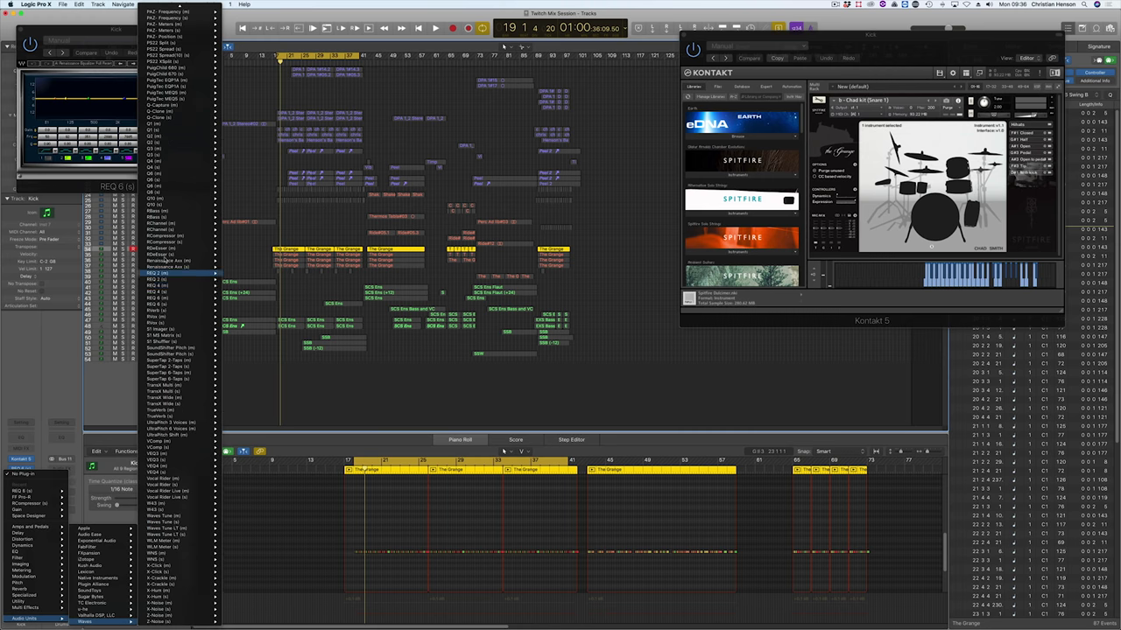
left_click(238, 243)
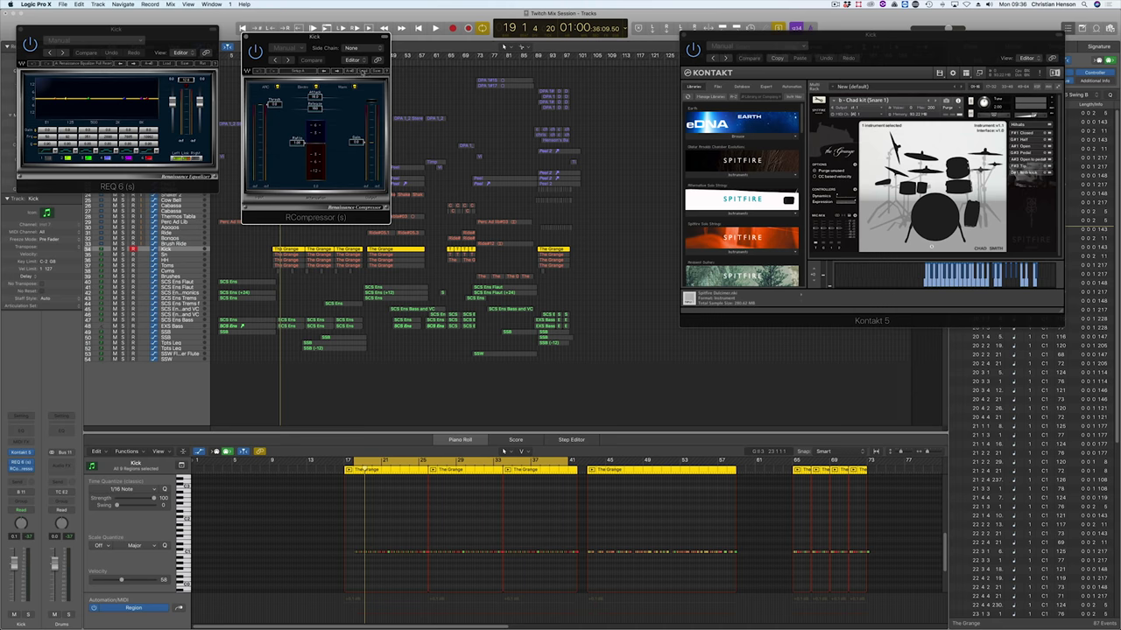
left_click(364, 71)
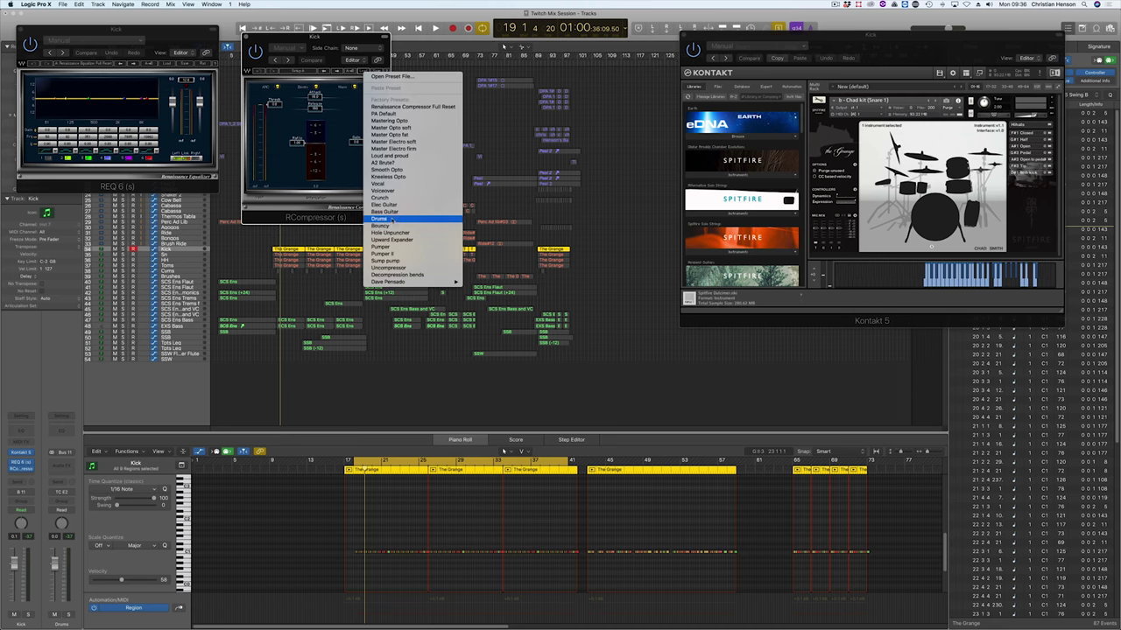
left_click(393, 220)
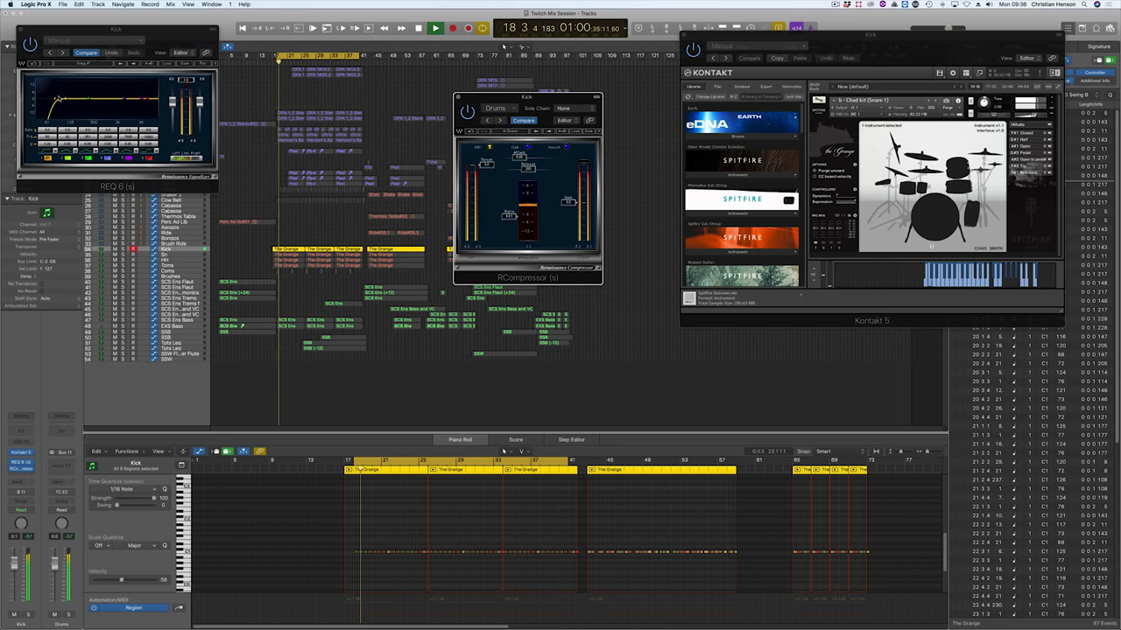
Step: Lower the REQ 6 low-cut frequency, close the EQ and return to the mixer
left_click_drag(54, 99, 49, 99)
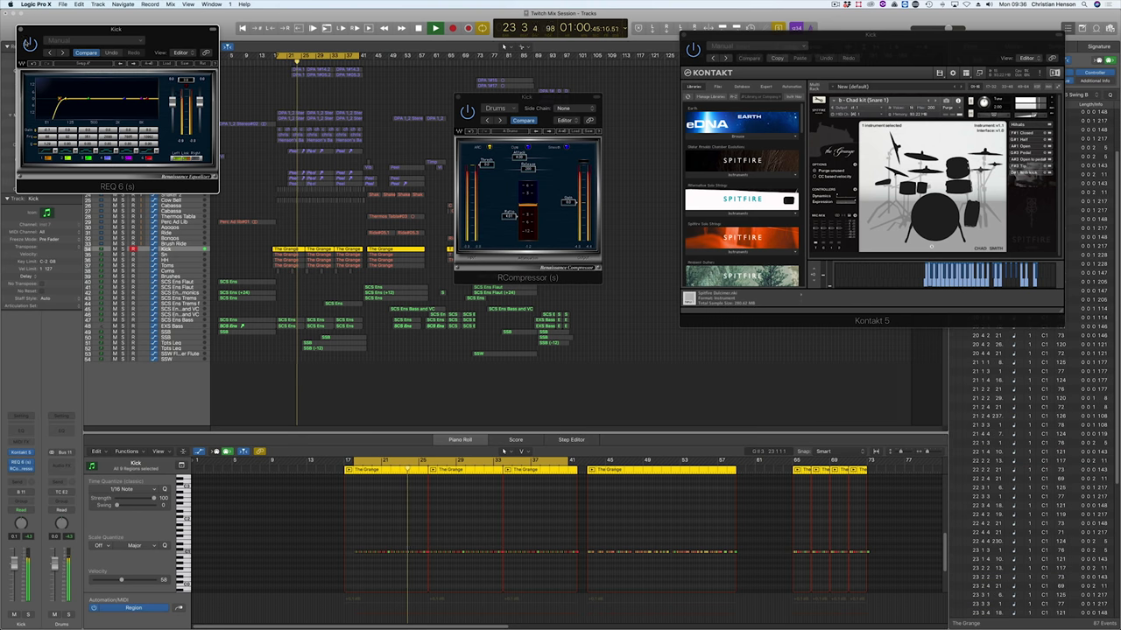
left_click(21, 30)
left_click(367, 487)
left_click(199, 380)
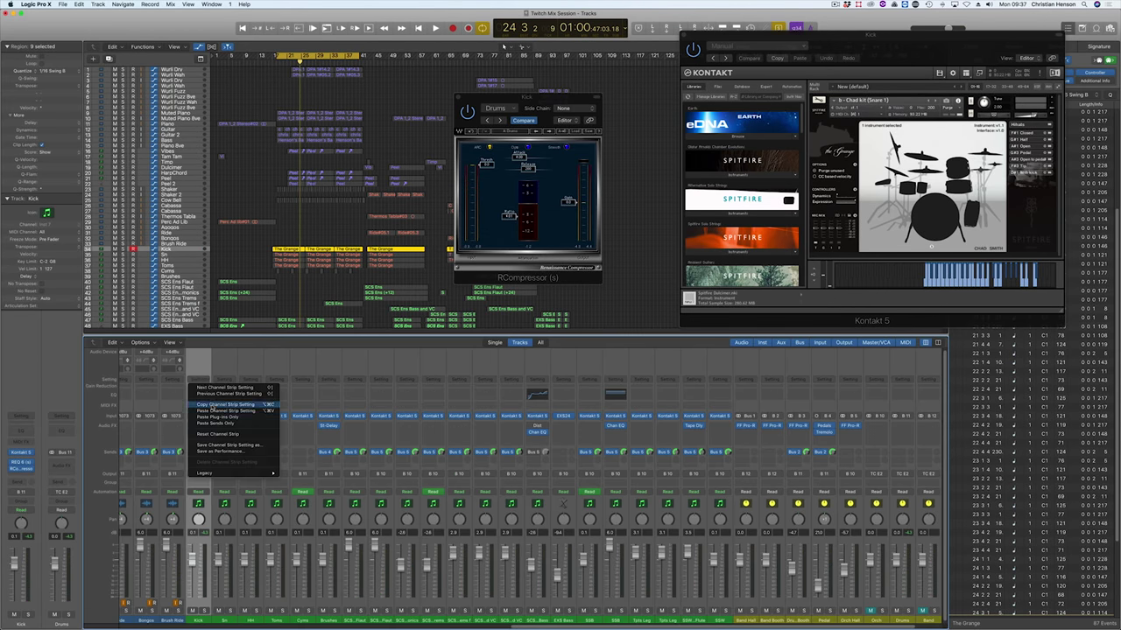
Step: Copy the Kick plug-ins and paste them onto the Sn, HH, Toms and Cyms channels
left_click(214, 406)
left_click(225, 380)
left_click(241, 412)
left_click(251, 380)
left_click(252, 621)
left_click(252, 620)
left_click(250, 379)
left_click(272, 411)
left_click(277, 379)
left_click(298, 411)
left_click(302, 379)
left_click(321, 412)
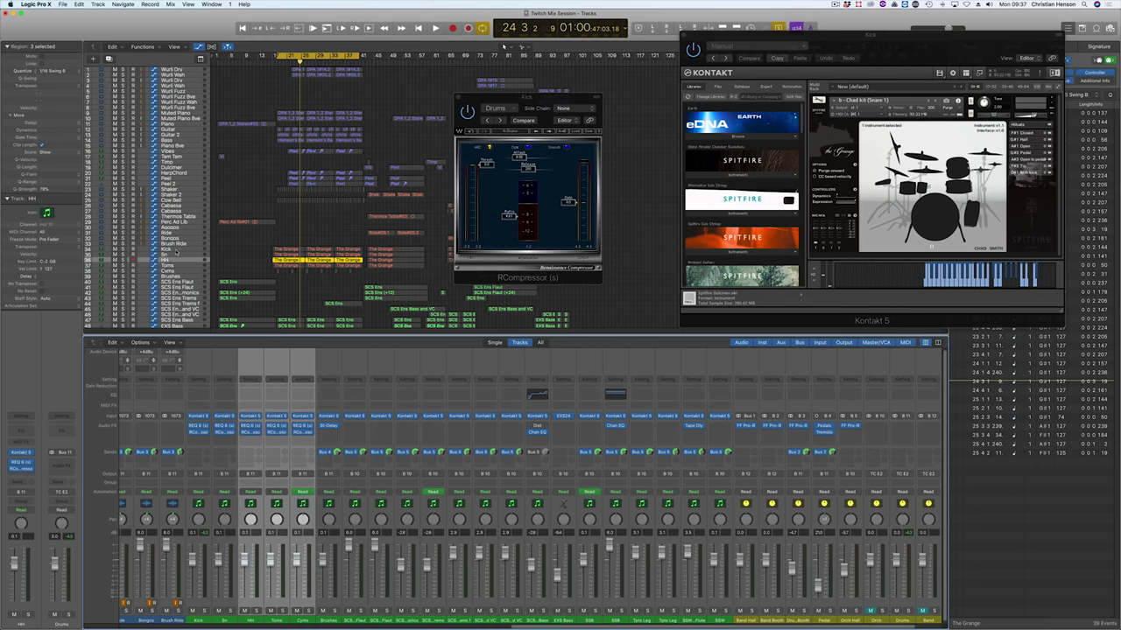
Step: Start playback and raise the REQ 6 low band into a resonant peak
left_click(199, 621)
key("space")
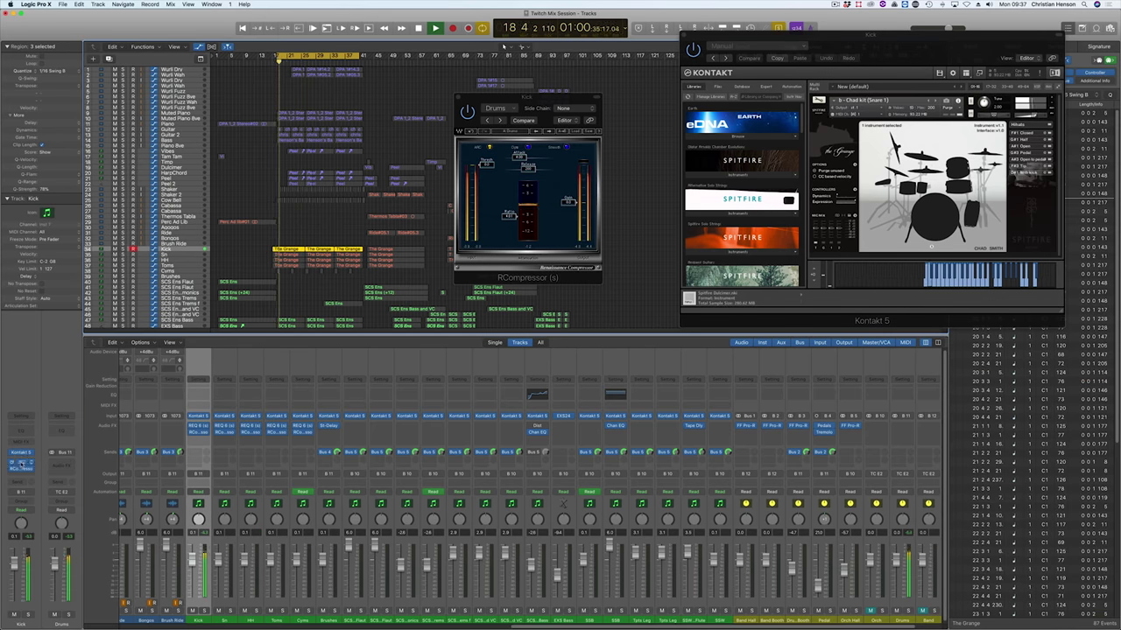
left_click(21, 461)
left_click_drag(59, 103, 58, 96)
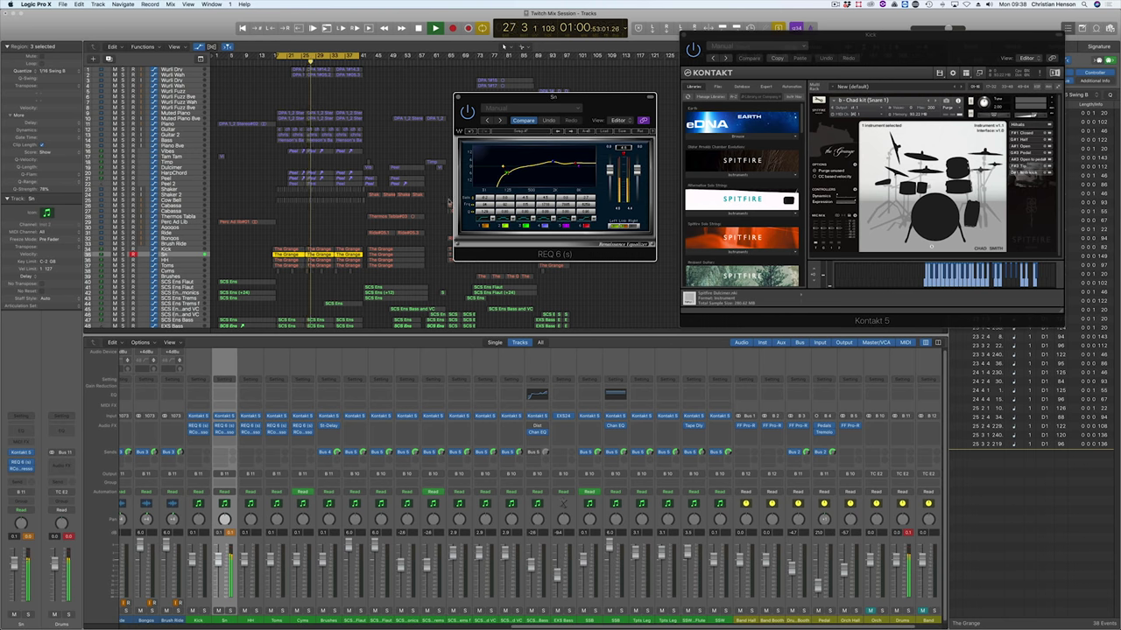
Step: Send Sn to Bus 3 (Drum Booth) at about -4.2 and open its RCompressor
left_click(23, 482)
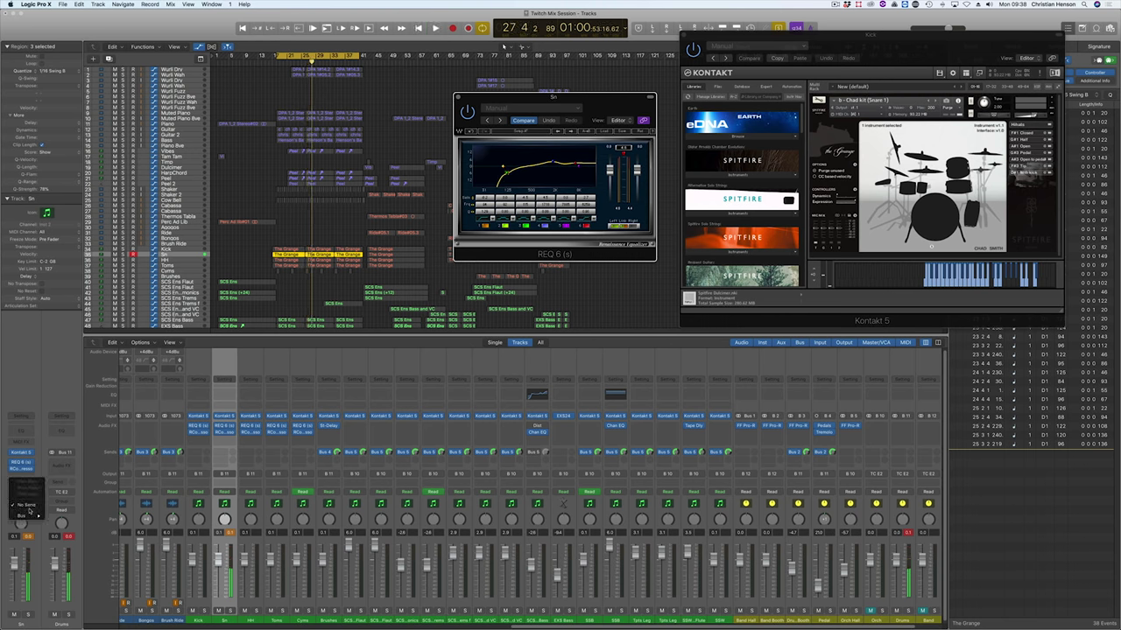
mouse_move(32, 516)
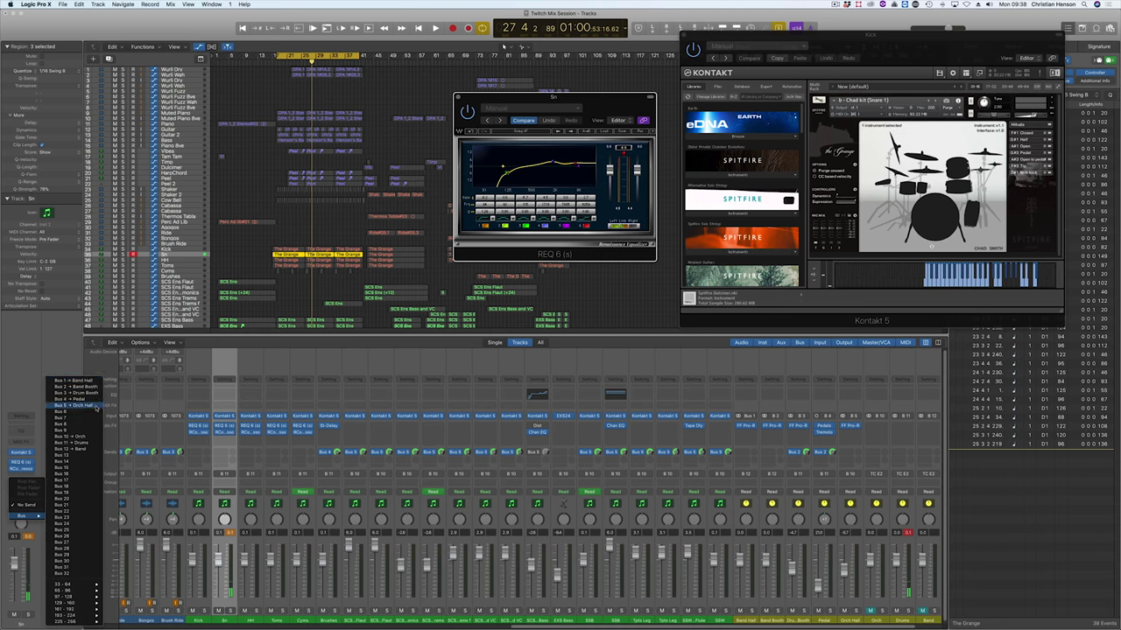
left_click(77, 442)
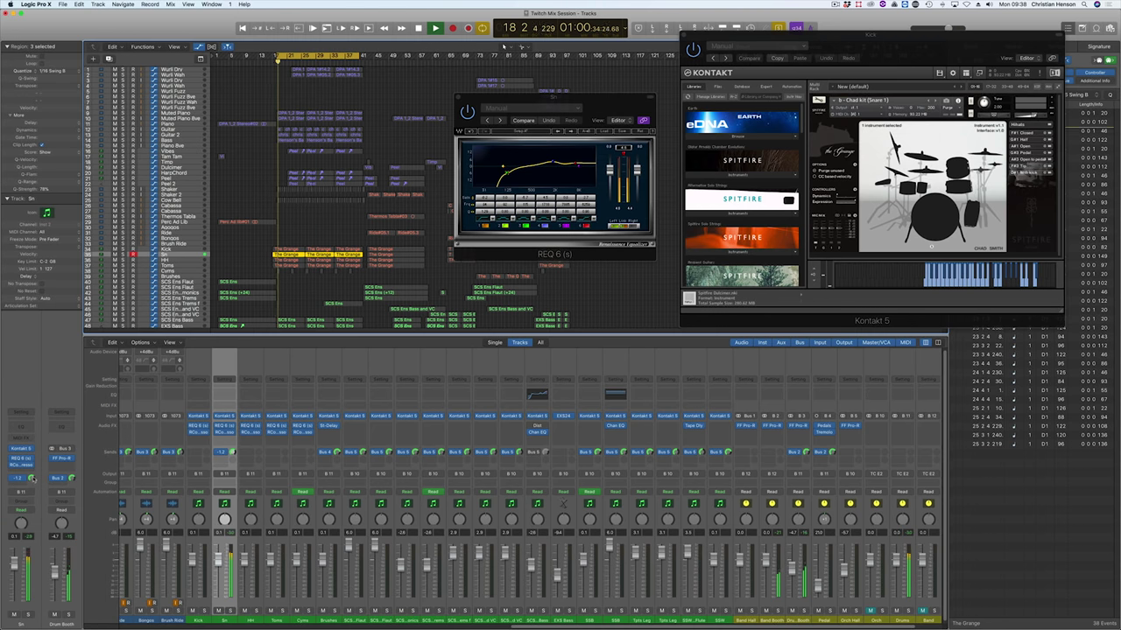
left_click_drag(33, 479, 33, 482)
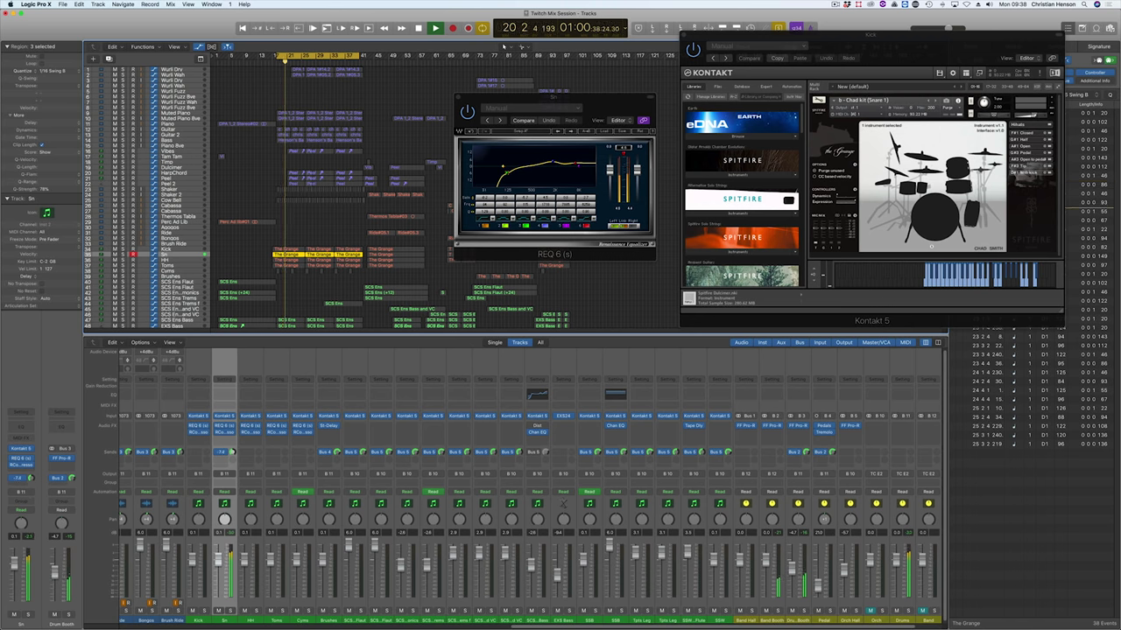
left_click(23, 466)
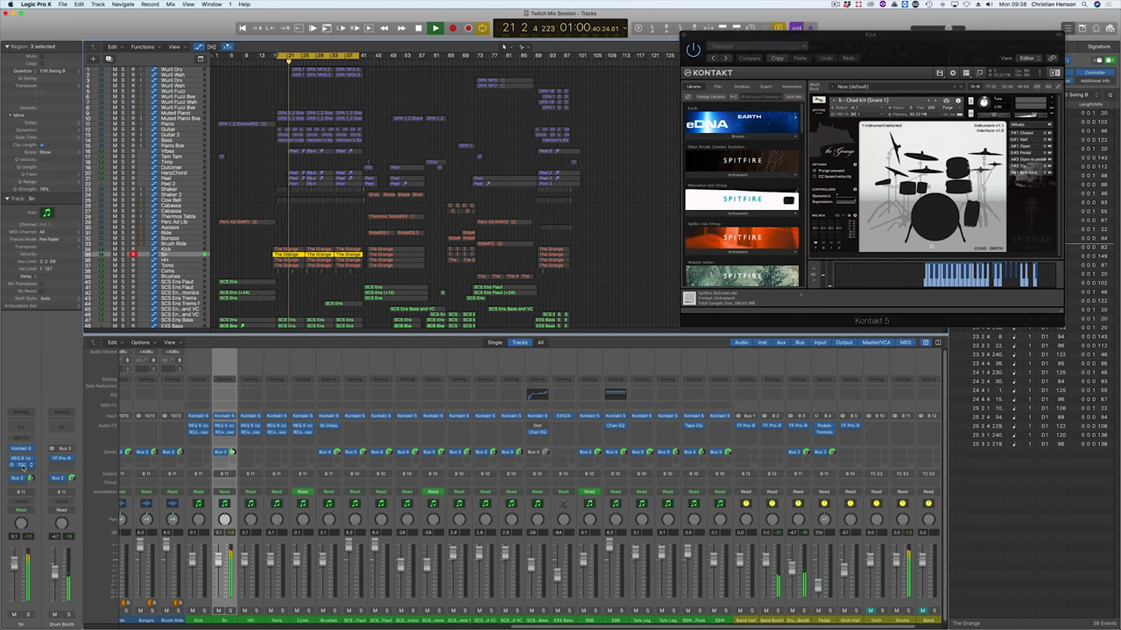
left_click(21, 465)
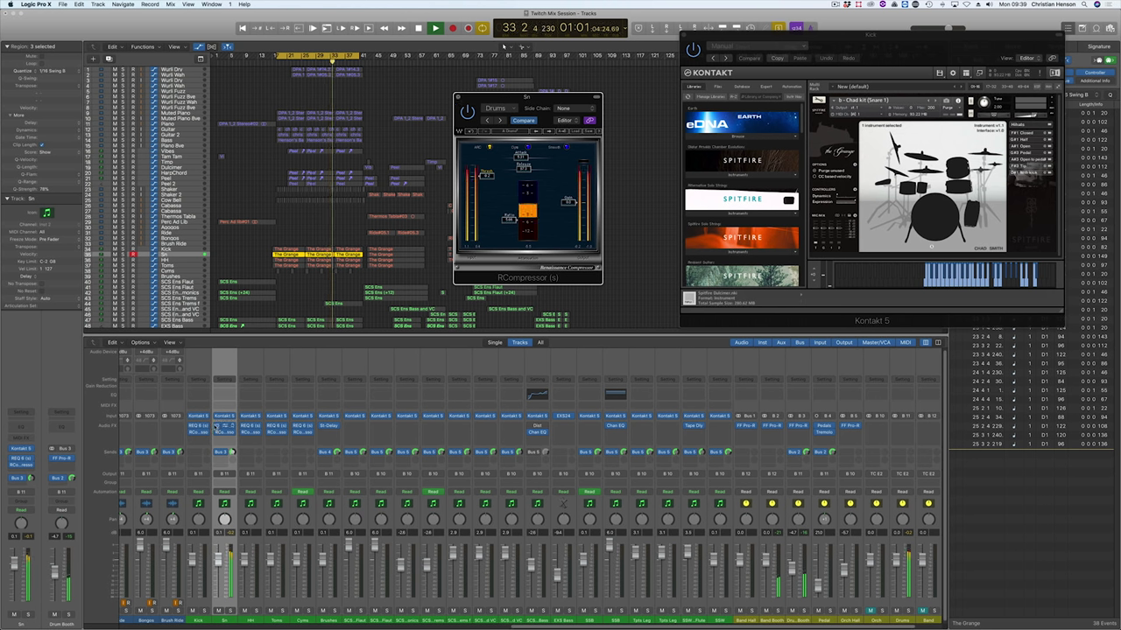
Step: Stop and restart playback with the Kick track selected
key("space")
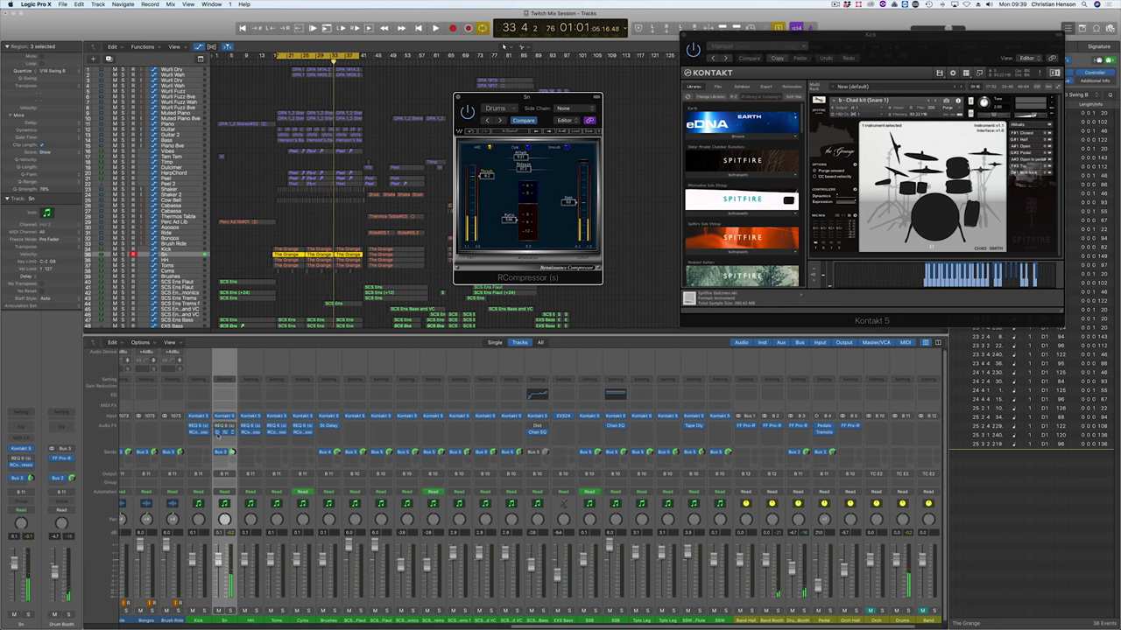
key("space")
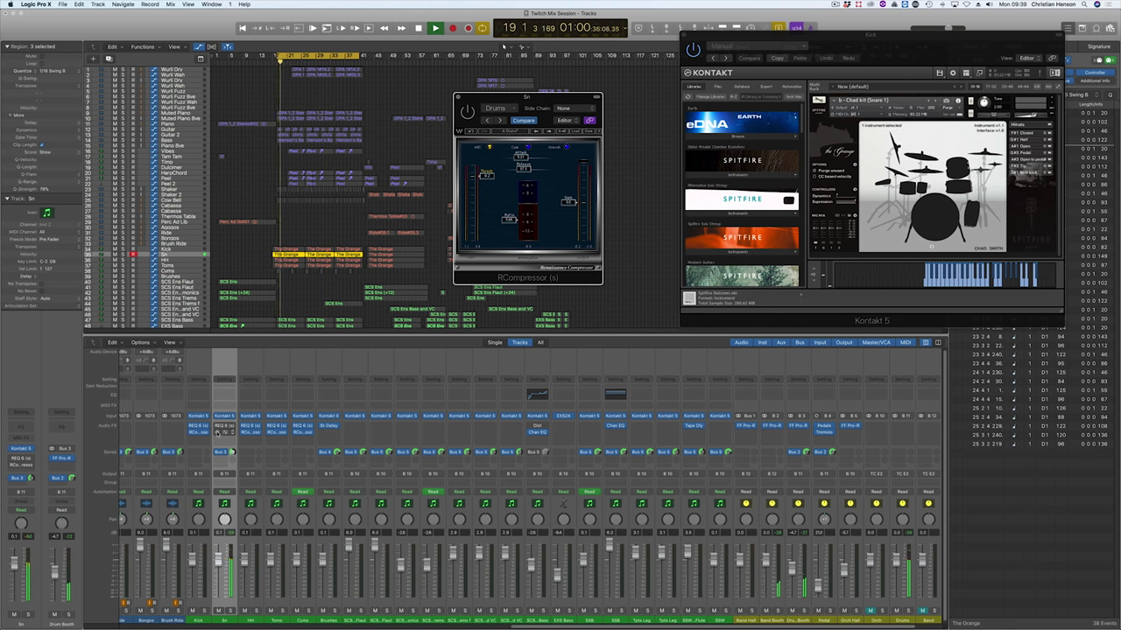
key("space")
key("space")
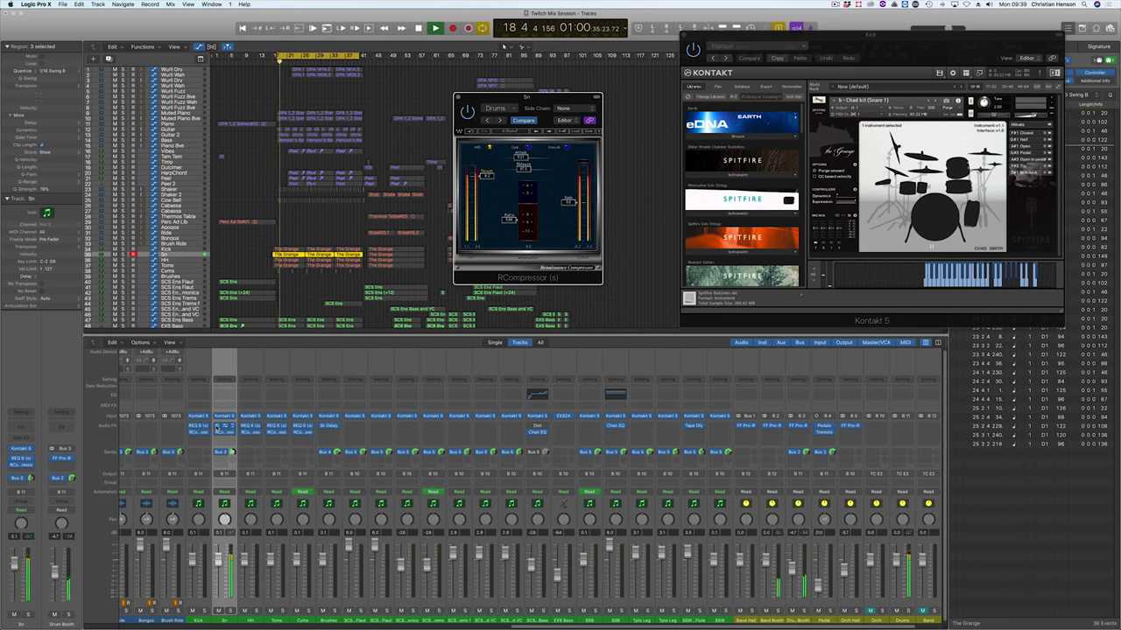
key("space")
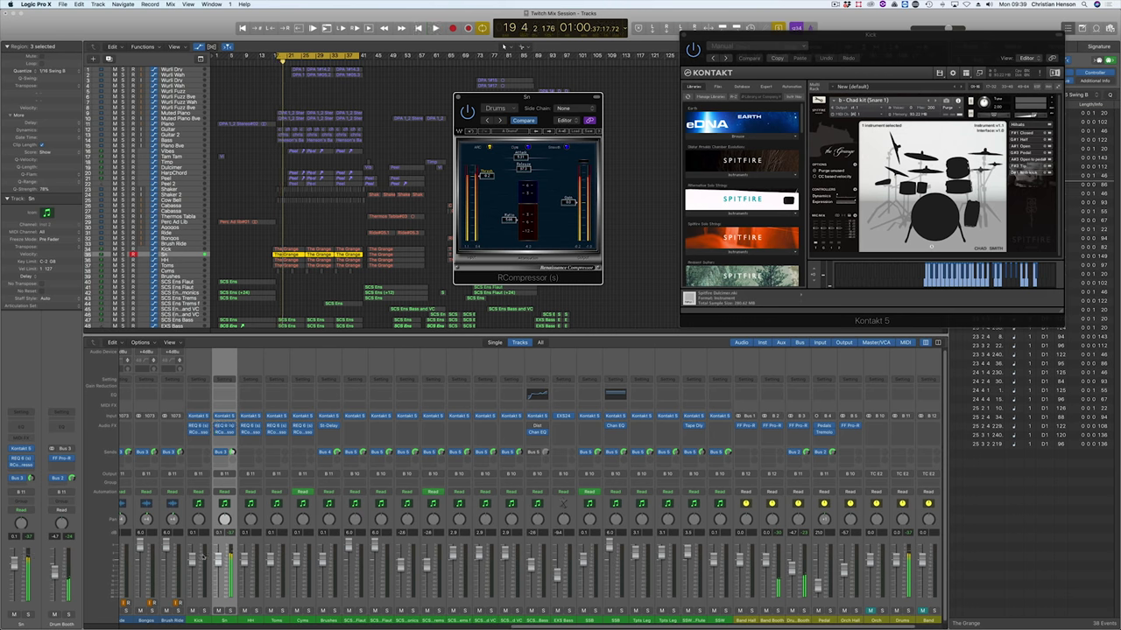
left_click(200, 619)
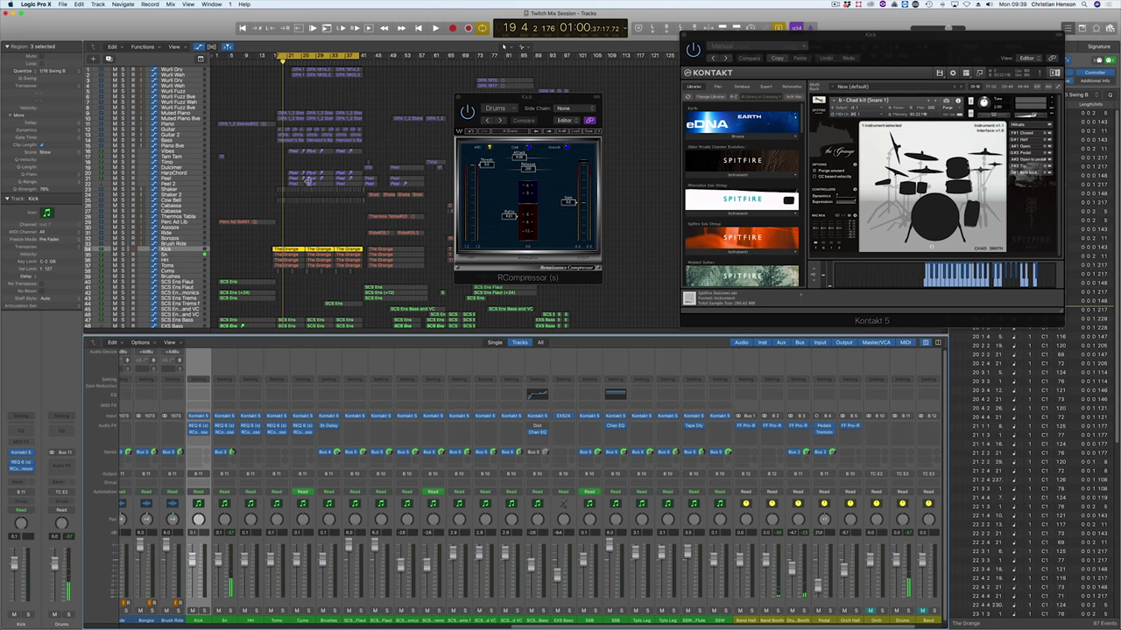
key("space")
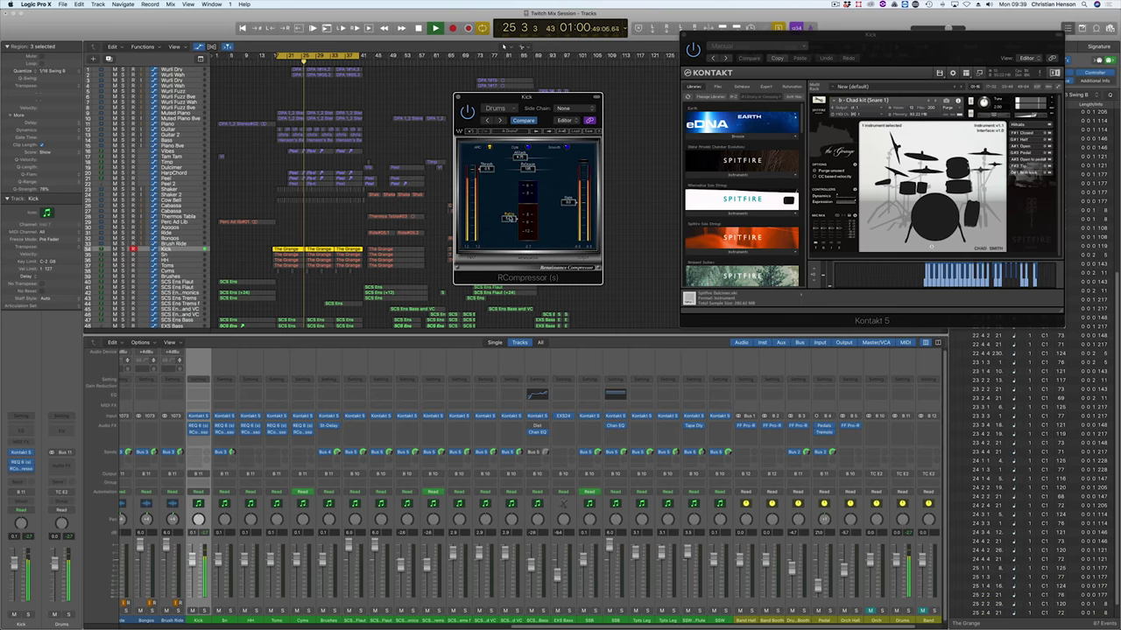
Step: Send HH to the Drum Booth bus at about -7.8 and set its compressor threshold near -7.2
left_click(172, 260)
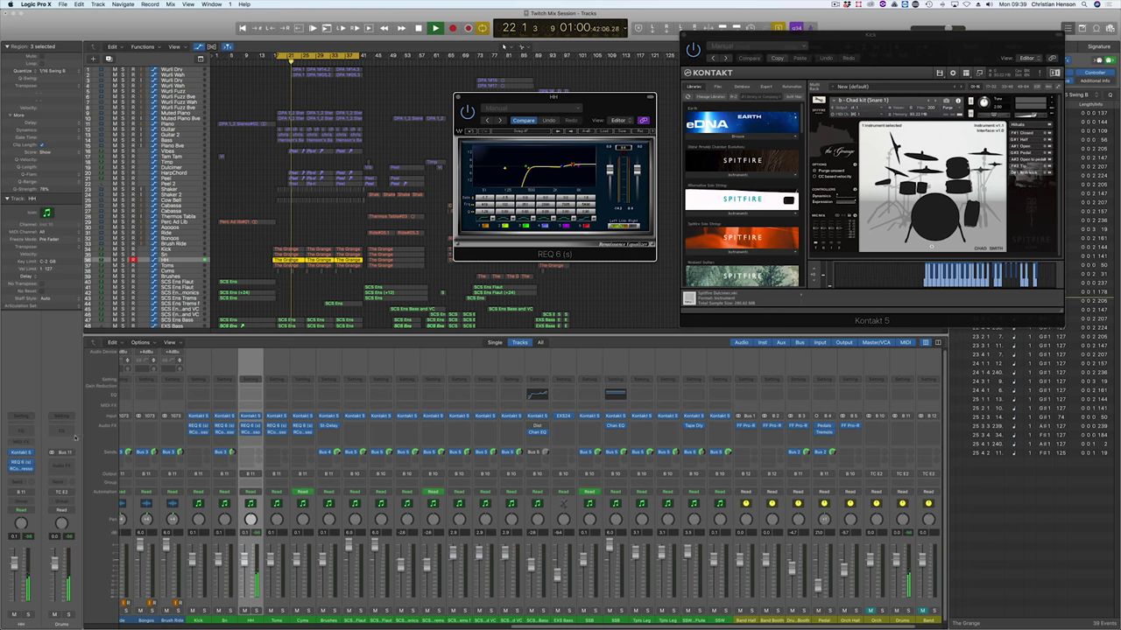
left_click(23, 481)
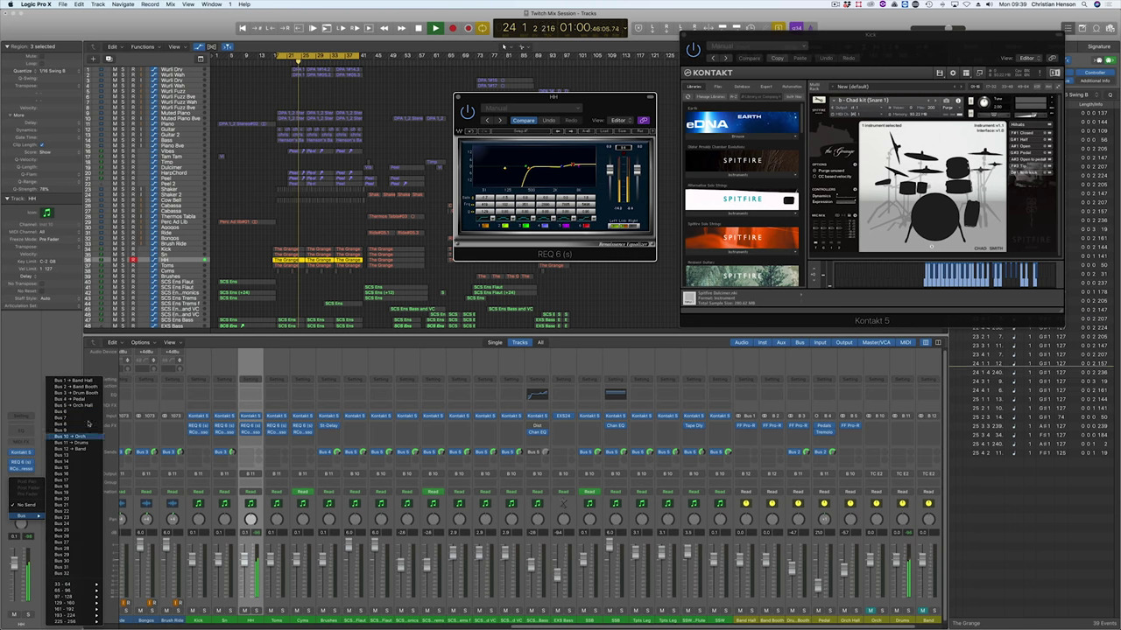
left_click(79, 393)
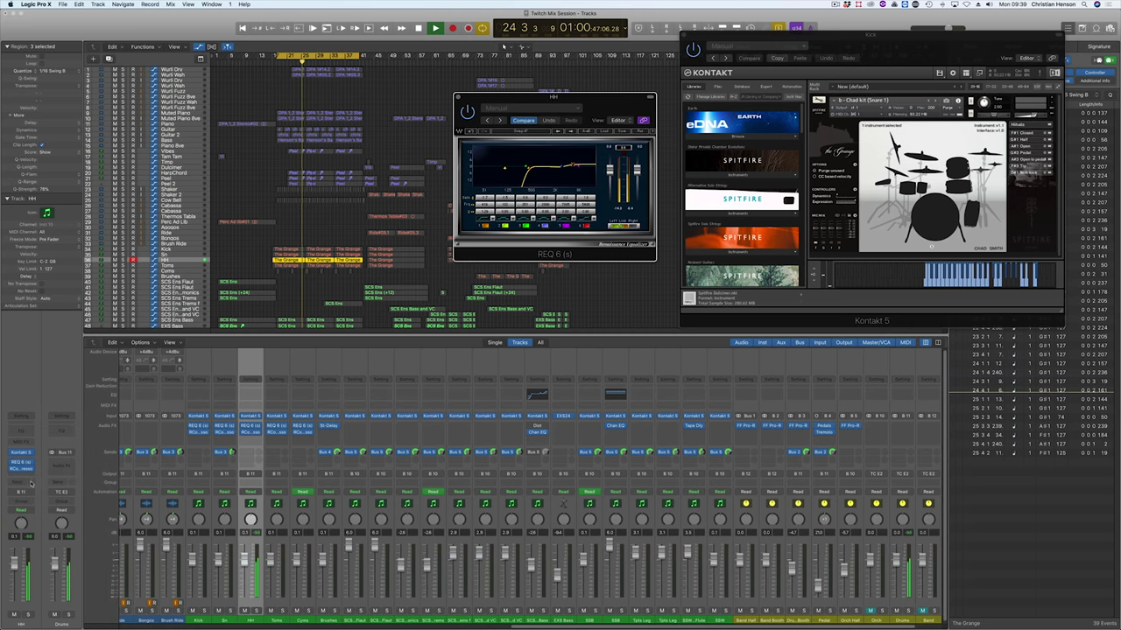
left_click_drag(33, 479, 32, 445)
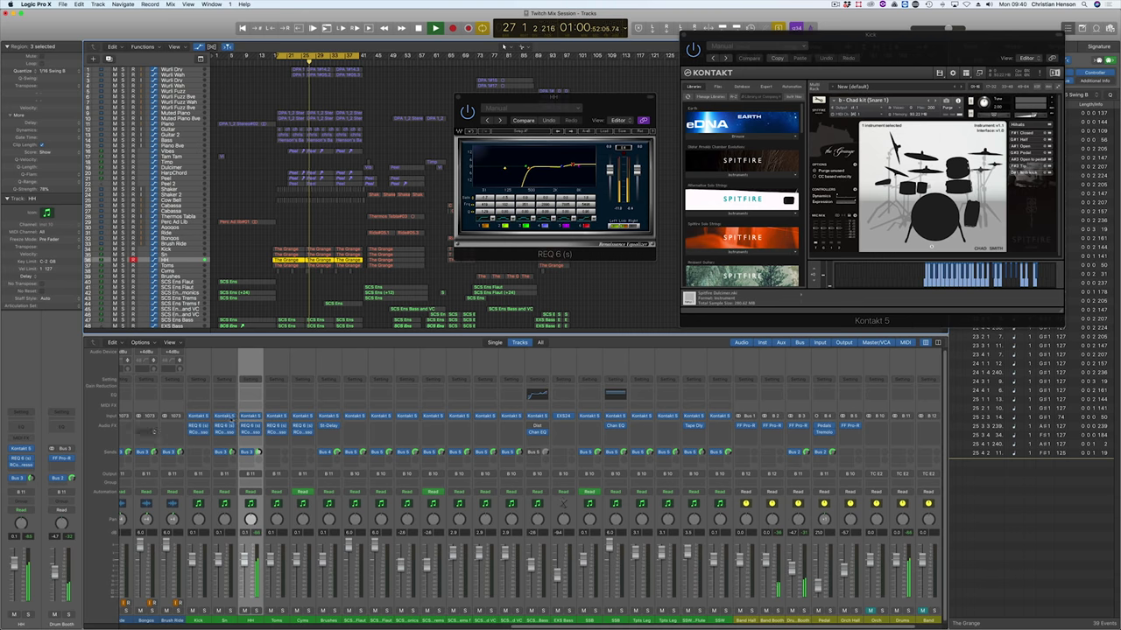
left_click(251, 433)
mouse_move(487, 163)
left_mouse_down()
mouse_move(487, 185)
mouse_move(486, 173)
left_mouse_up()
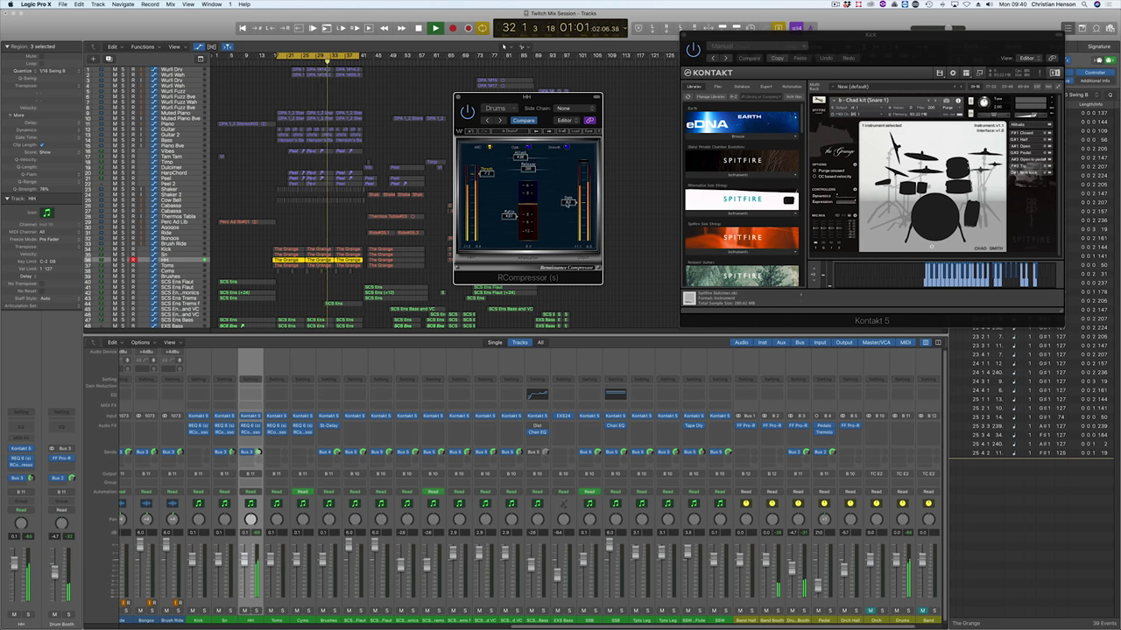
Step: Select Toms and set a cycle loop over bars 17–19
left_click(199, 265)
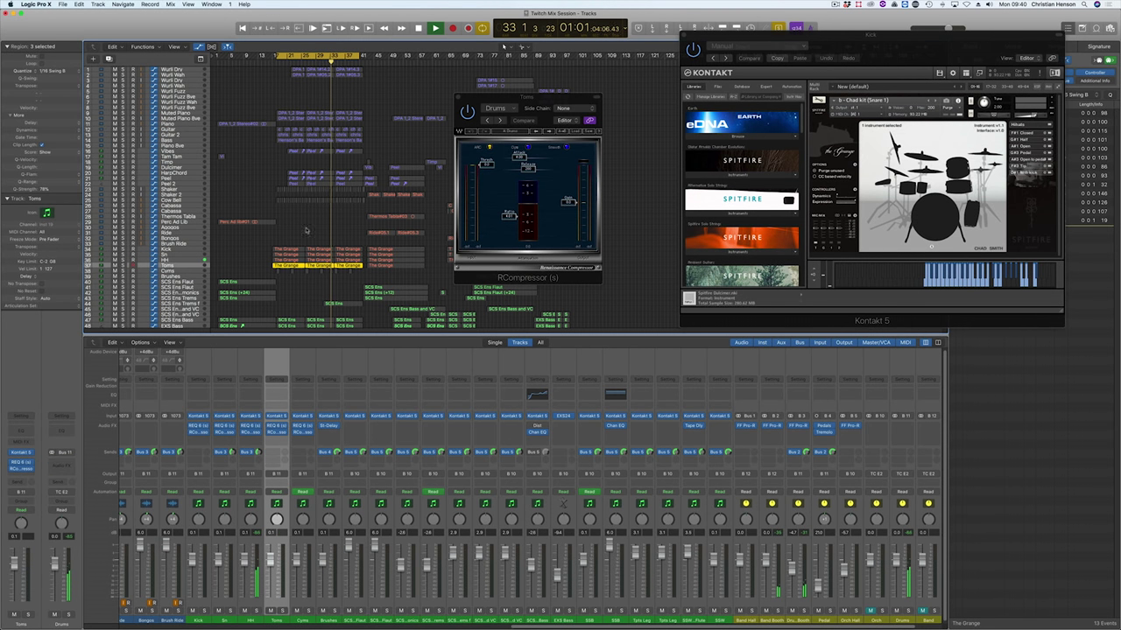
left_click(274, 63)
left_click(296, 56)
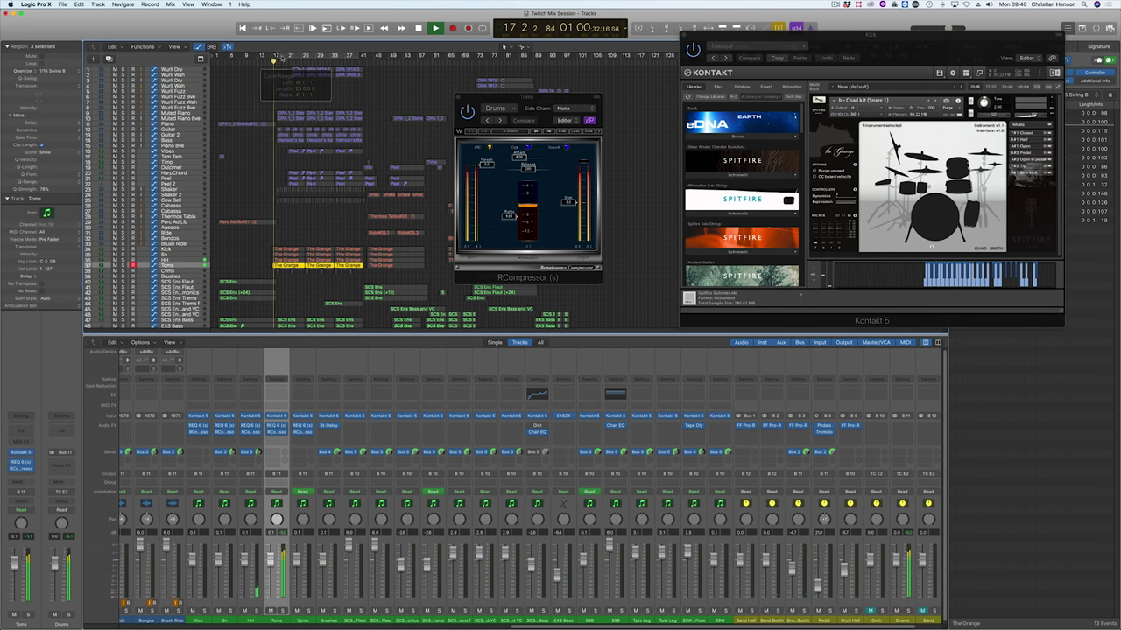
left_click_drag(276, 57, 281, 60)
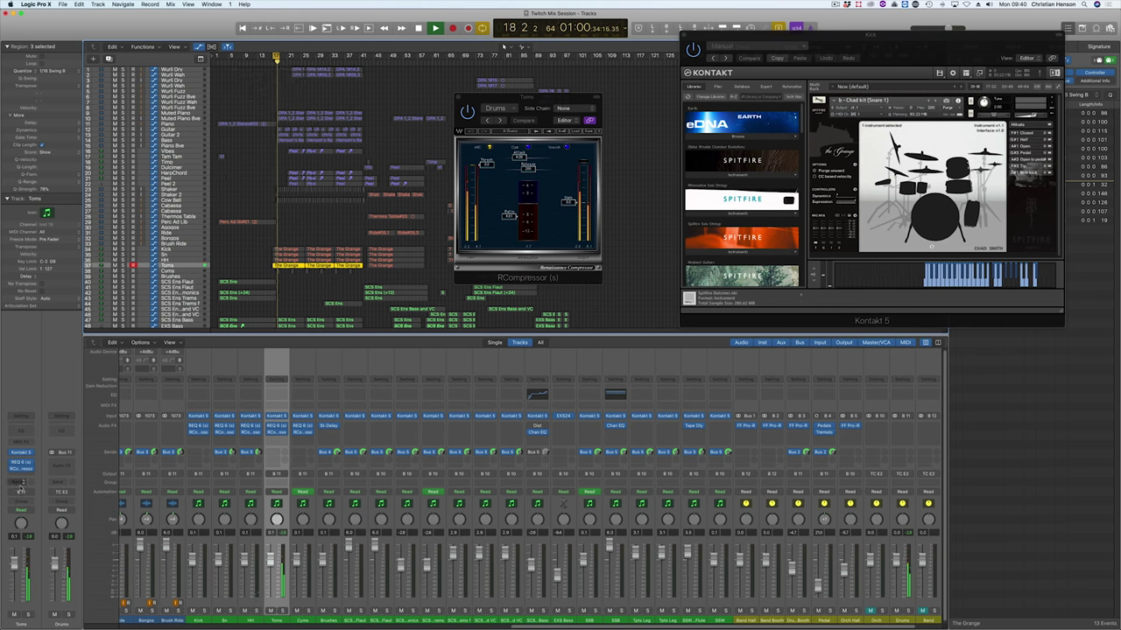
Step: Send Toms to the Drum Booth bus, lower its compressor threshold and reshape its REQ 6 band
left_click(22, 483)
mouse_move(21, 517)
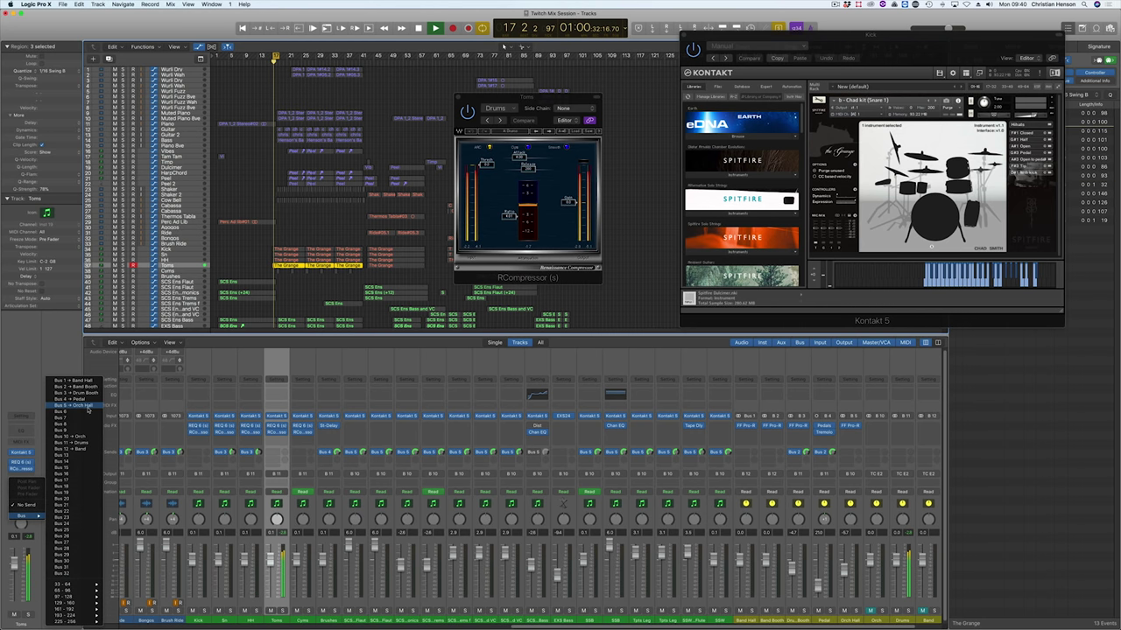
left_click(88, 392)
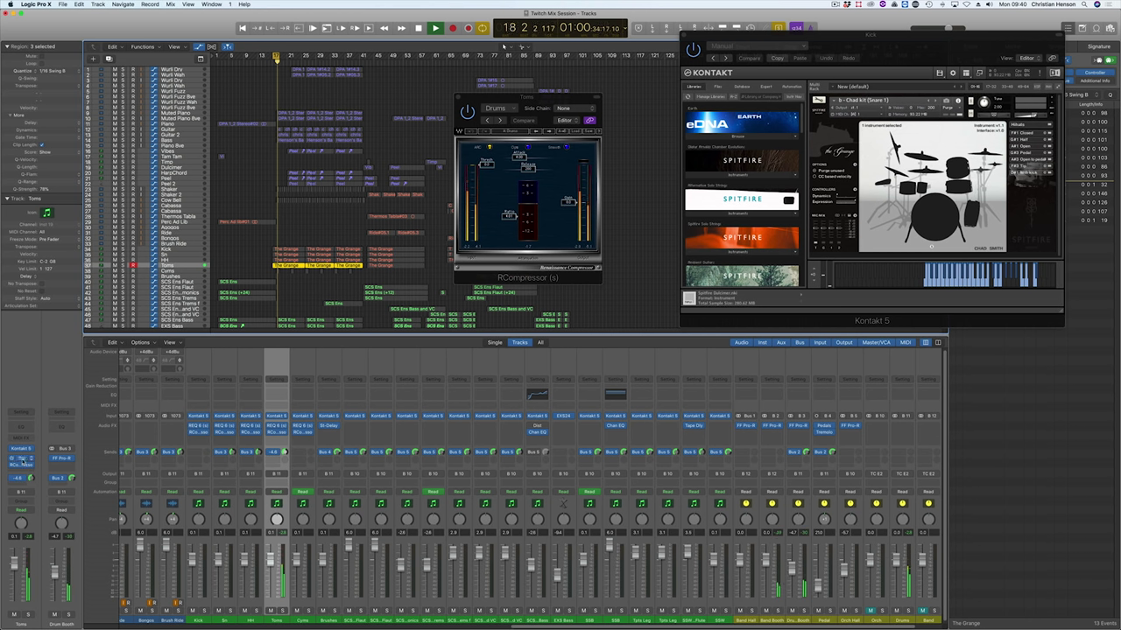
left_click_drag(486, 163, 485, 173)
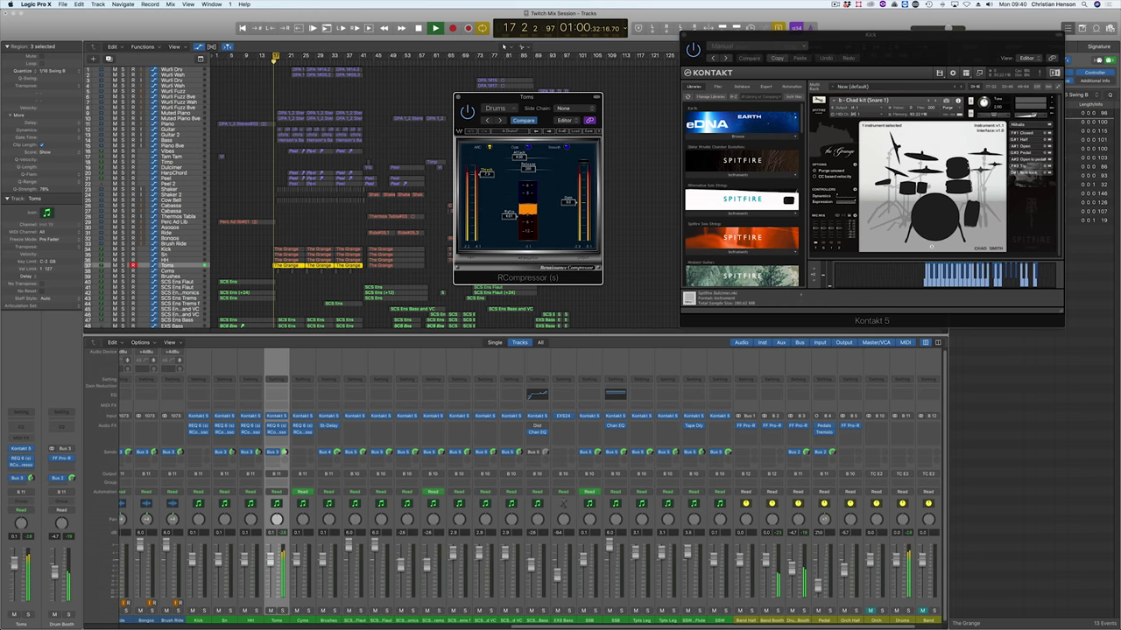
left_click(20, 458)
left_click_drag(532, 169, 501, 165)
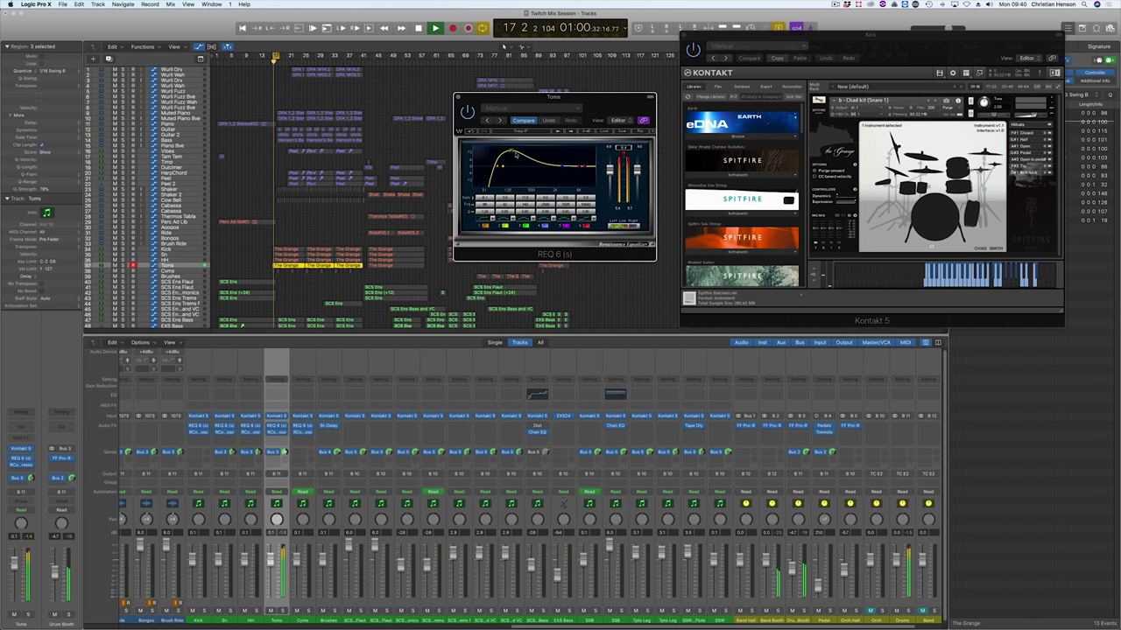
left_click_drag(501, 163, 502, 166)
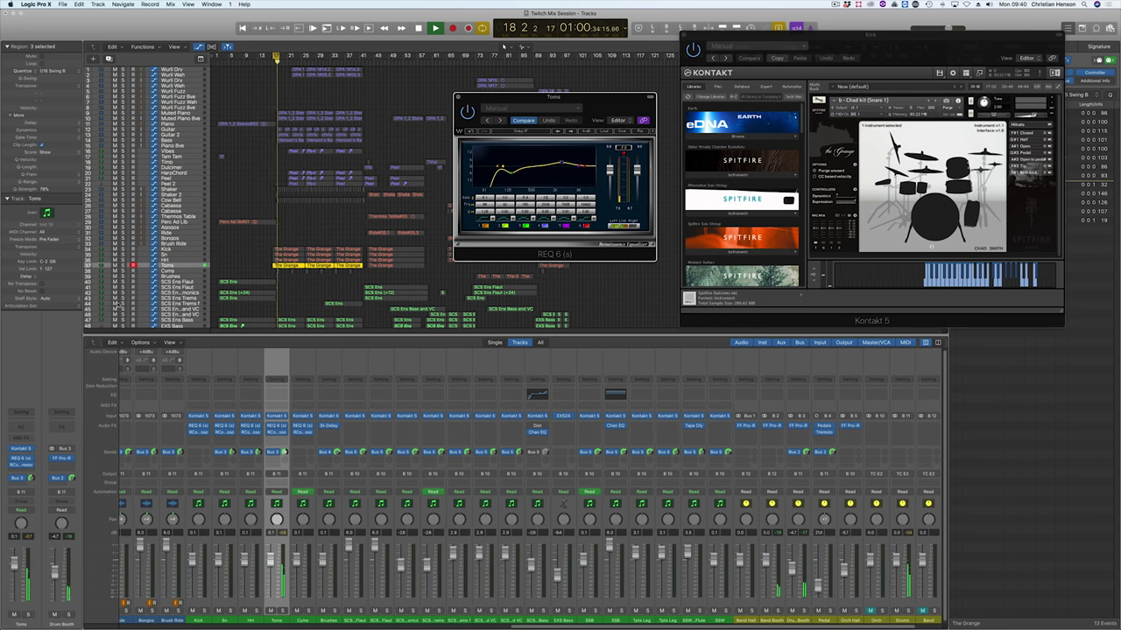
Step: Select Cyms, shape its REQ 6 low-cut curve during playback and close the EQ
left_click(178, 273)
key("space")
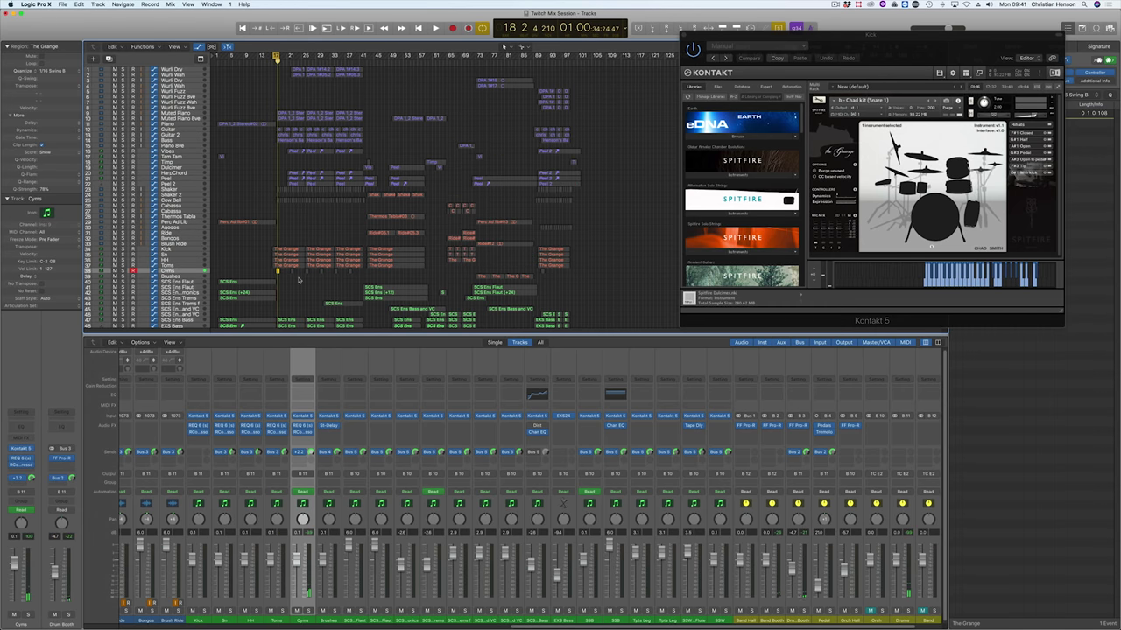
key("space")
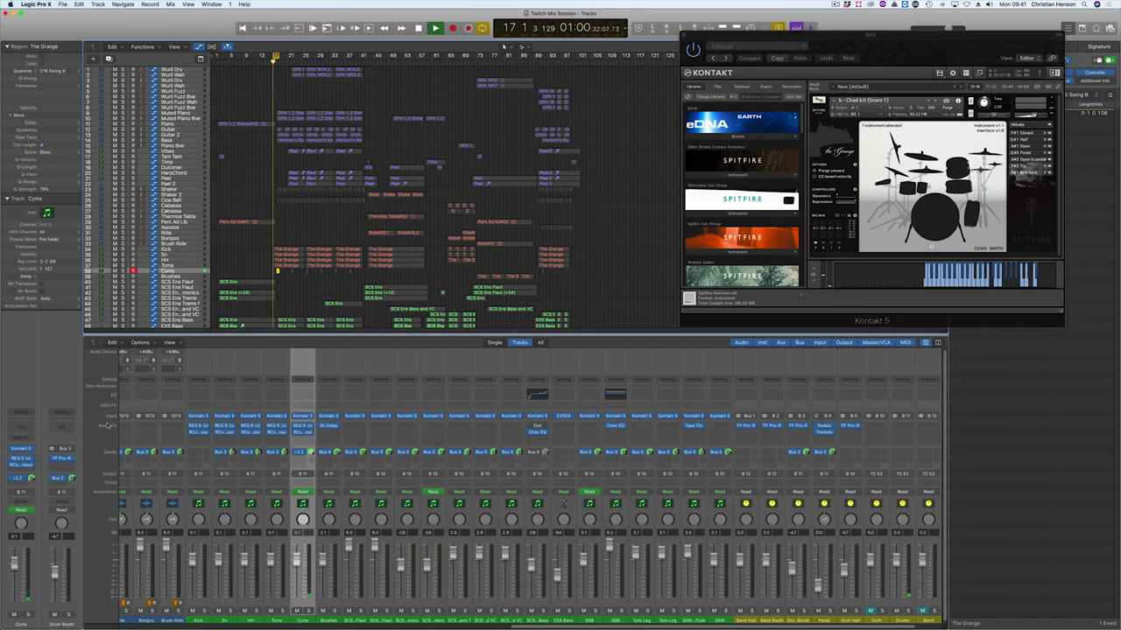
left_click(21, 459)
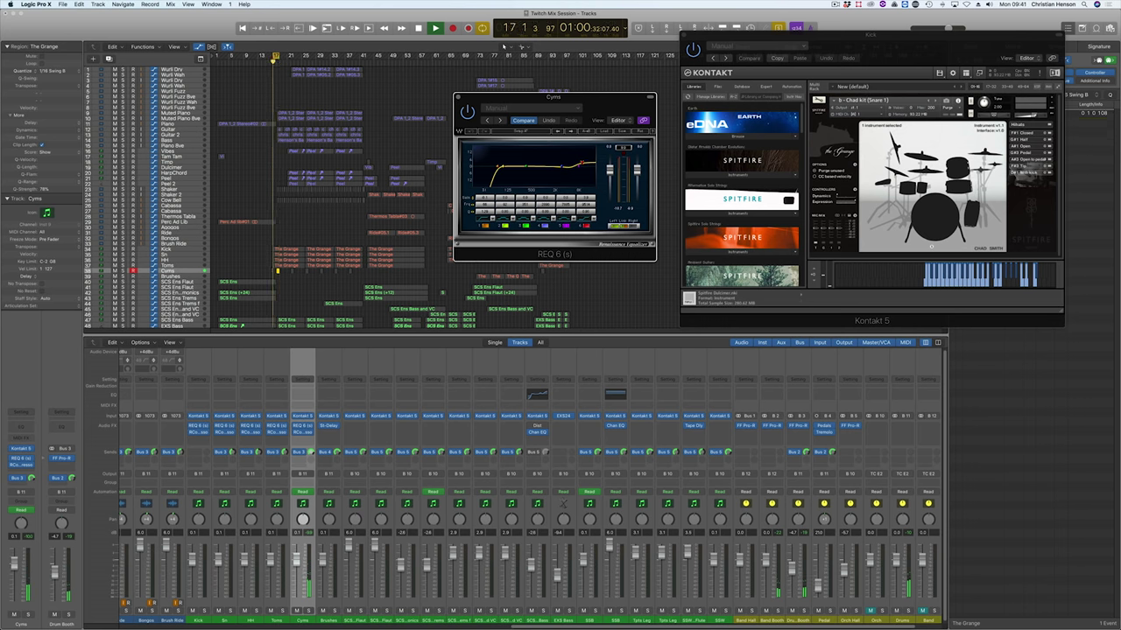
left_click(458, 97)
key("space")
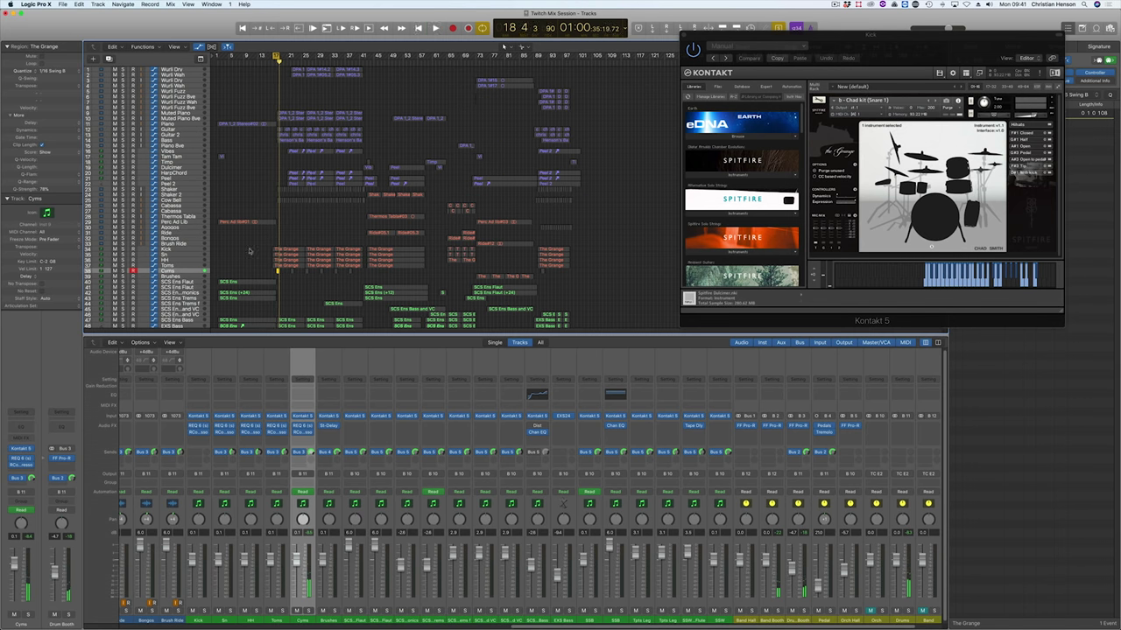
Step: Loop bars 19–42 over The Grange regions, select HH, turn off solo and show the mixer
left_click_drag(249, 251, 402, 280)
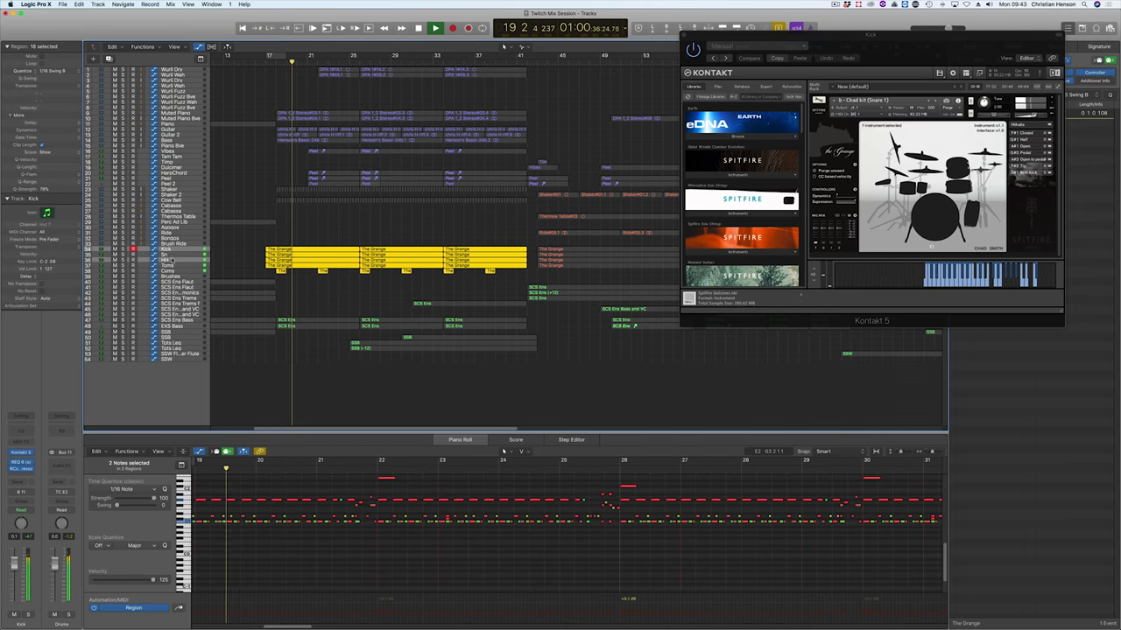
left_click_drag(291, 58, 525, 58)
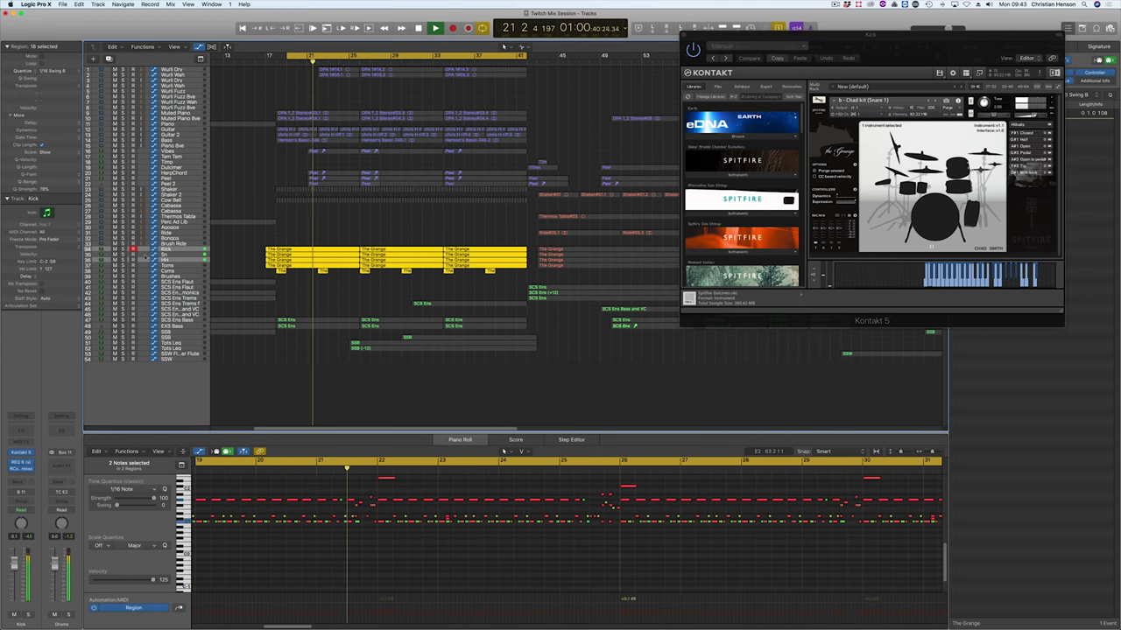
left_click(166, 260)
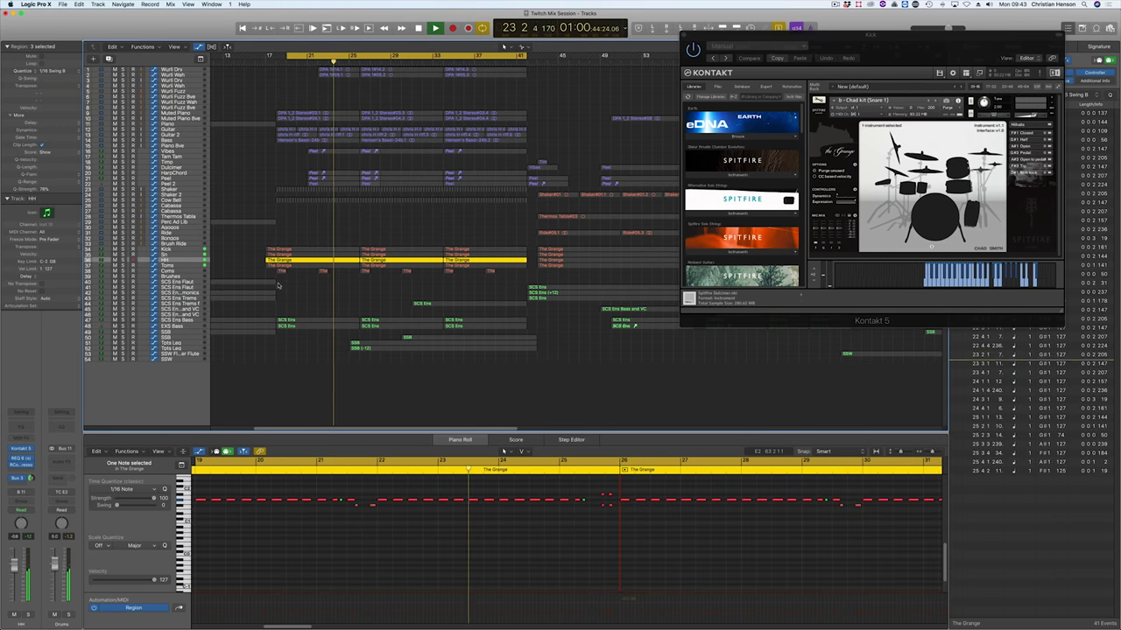
key("ctrl+s")
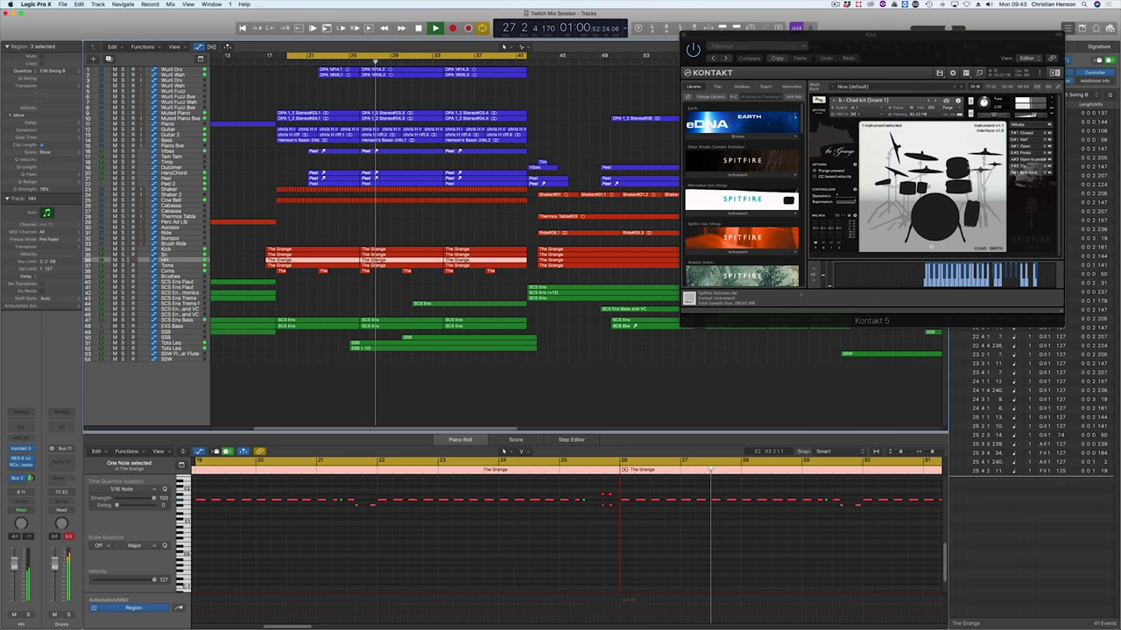
key("v")
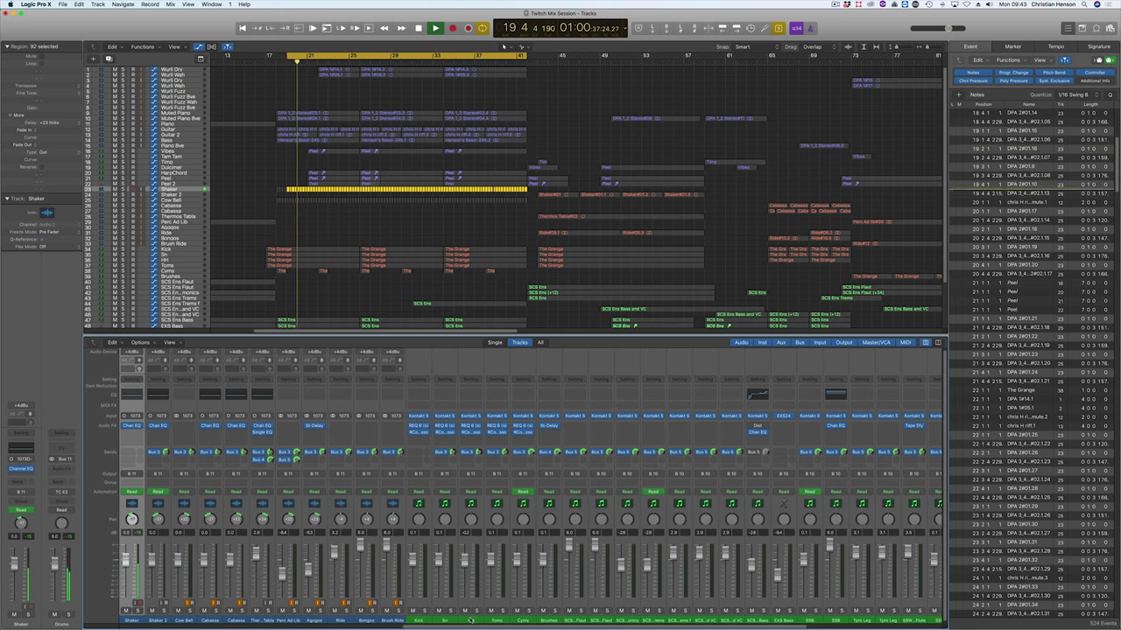
Step: Copy the HH channel strip setting and paste it onto the Shaker strip
left_click(476, 380)
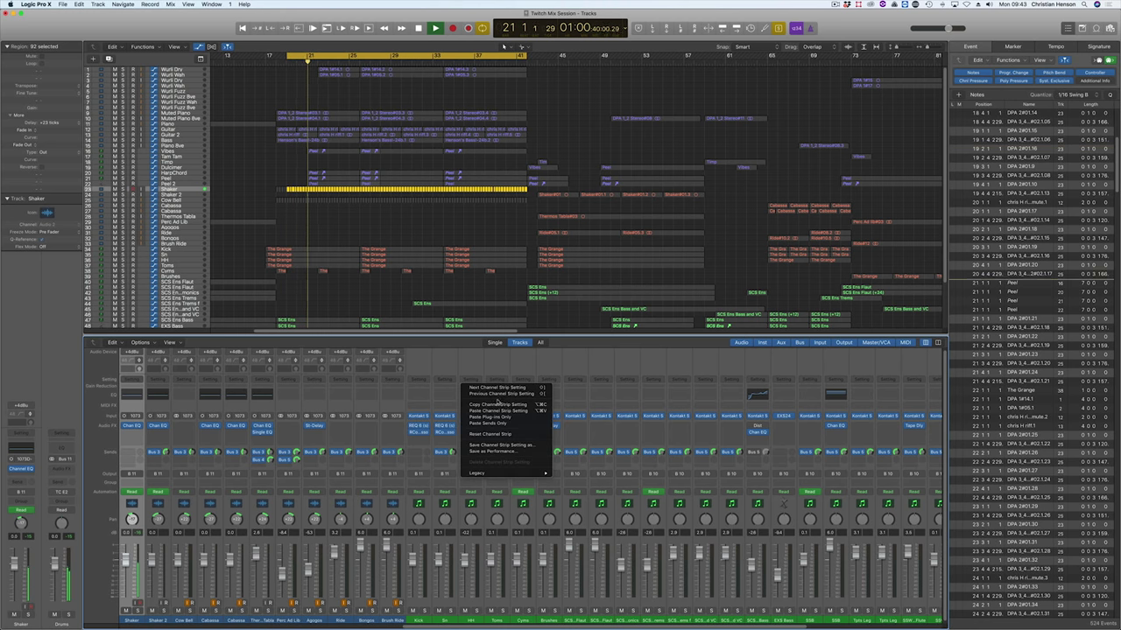
left_click(493, 404)
left_click(139, 380)
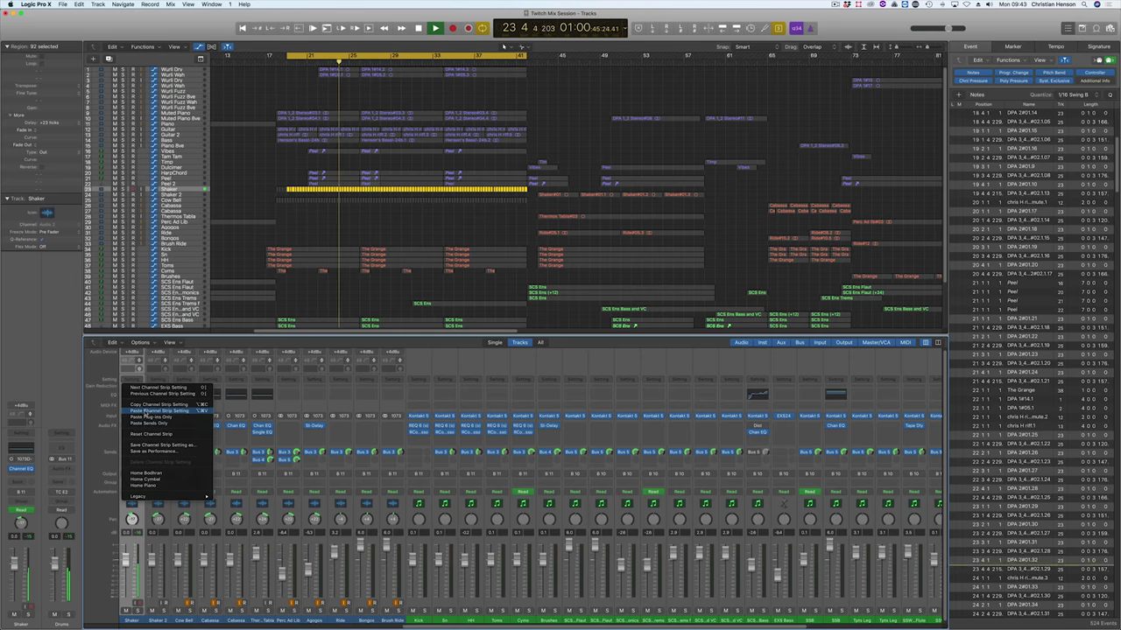
left_click(146, 410)
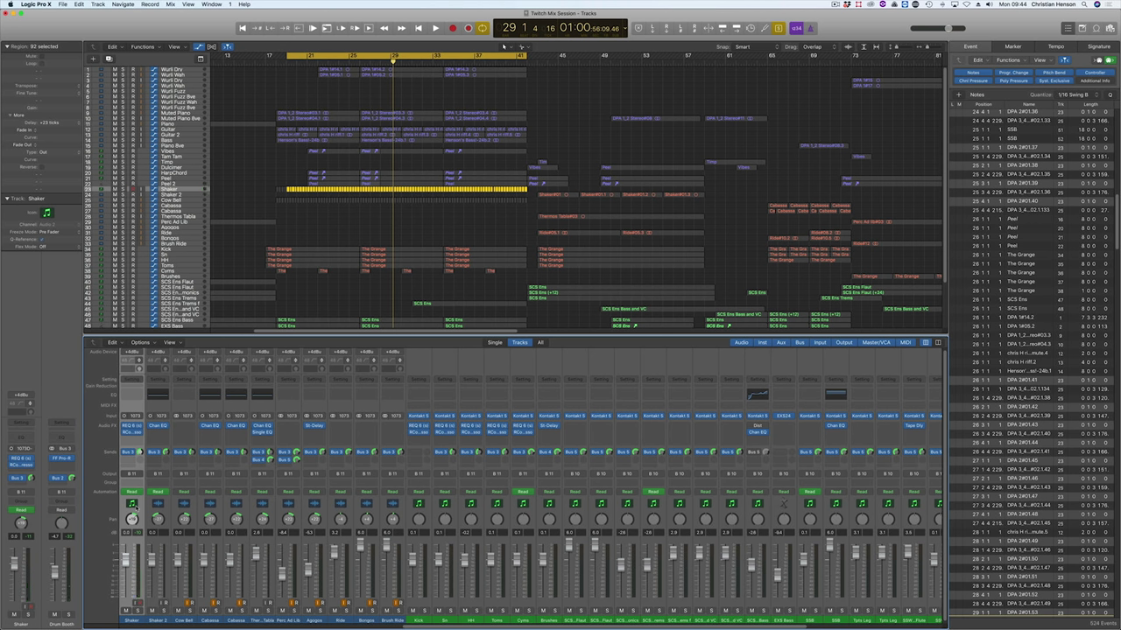
Step: Play the loop while selecting the HH, Shaker and Cow Bell tracks in turn
key("space")
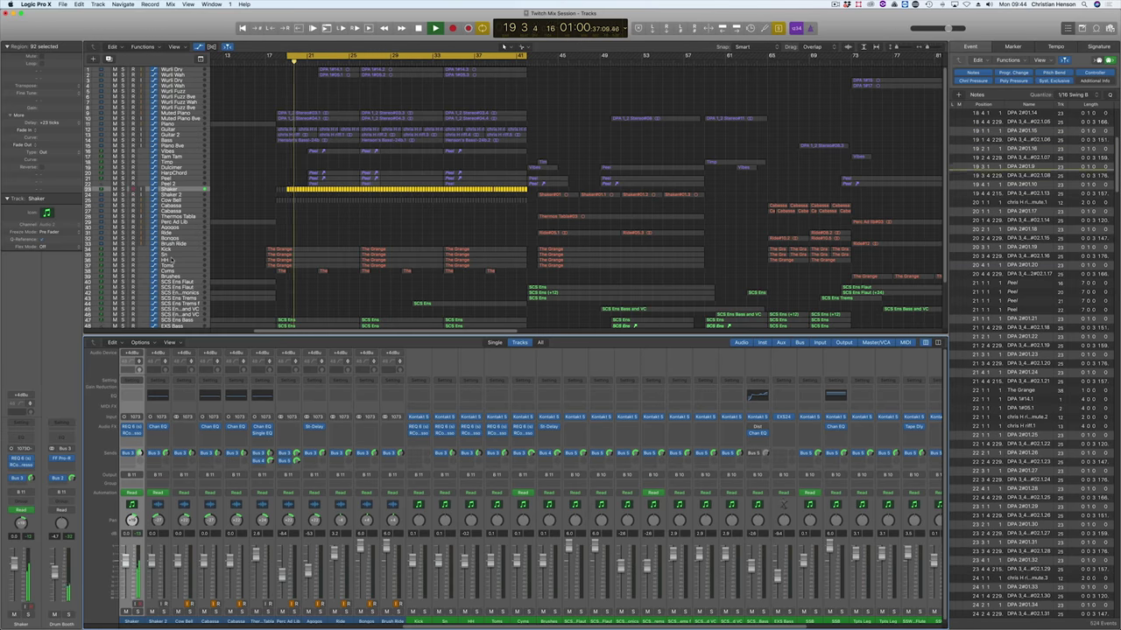
left_click(171, 260, "shift")
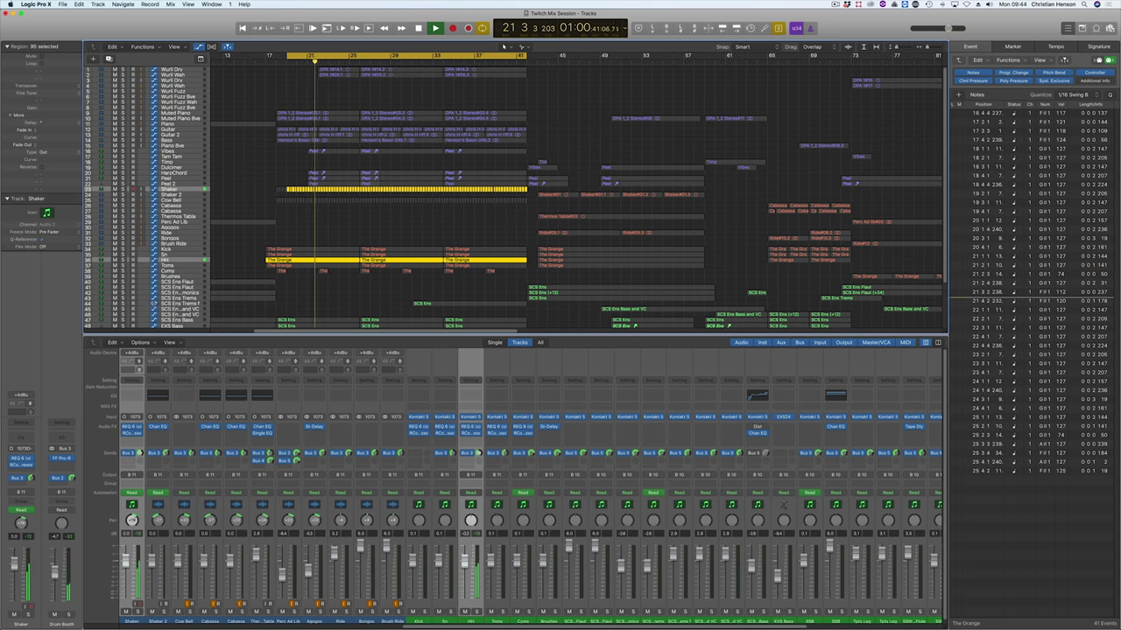
left_click(173, 261)
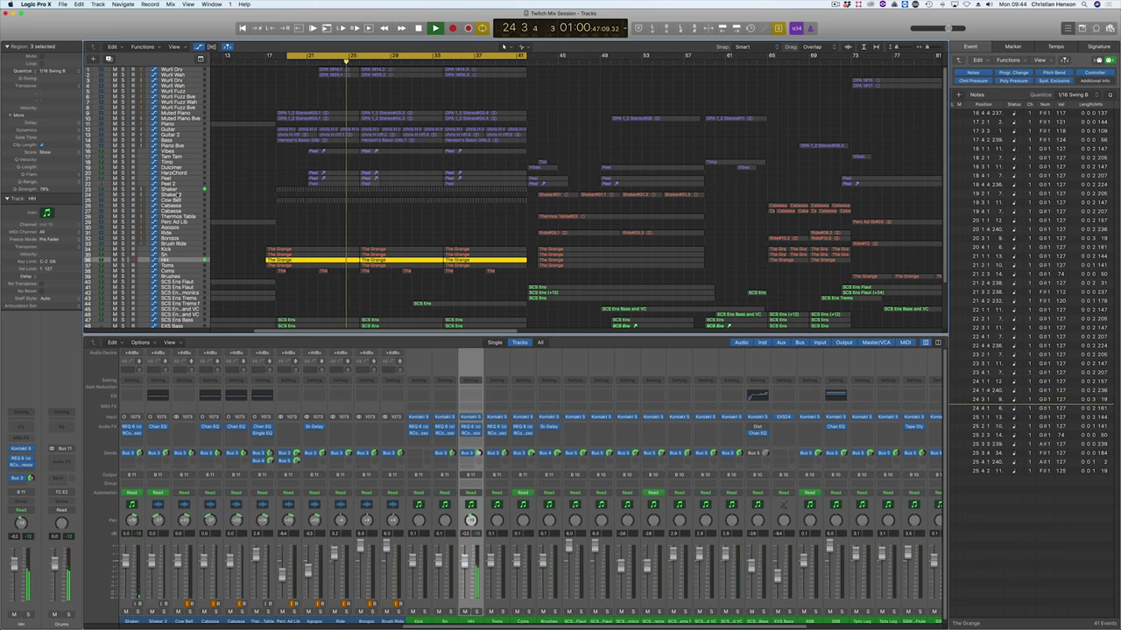
left_click(169, 189)
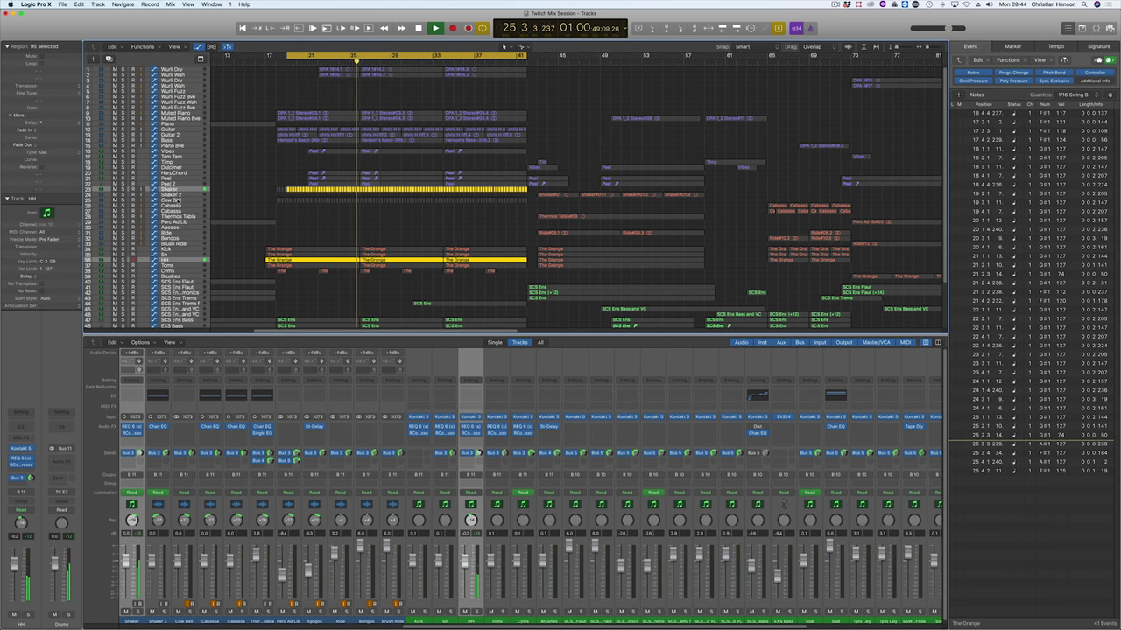
left_click(173, 200)
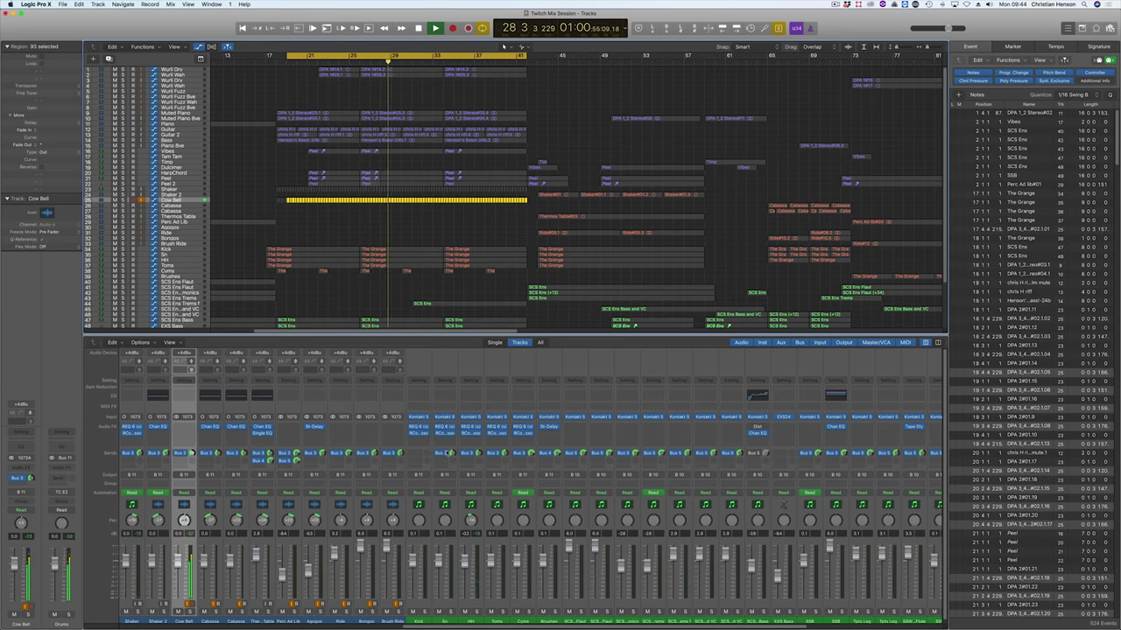
Step: Paste only the copied plug-ins onto Cow Bell and open its REQ 6
left_click(192, 381)
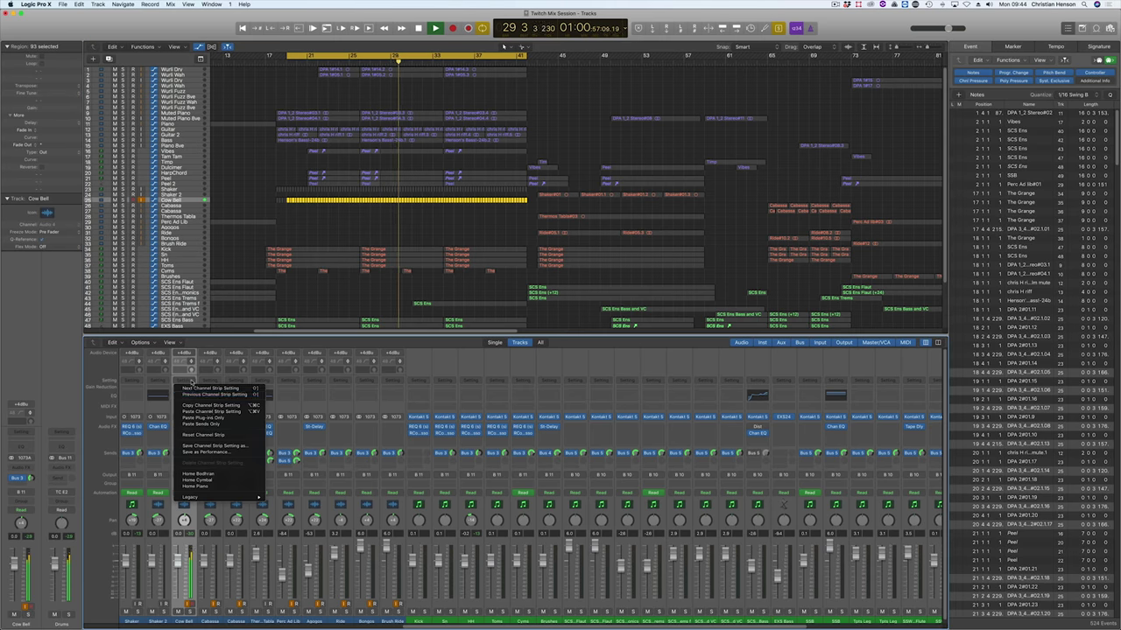
left_click(207, 418)
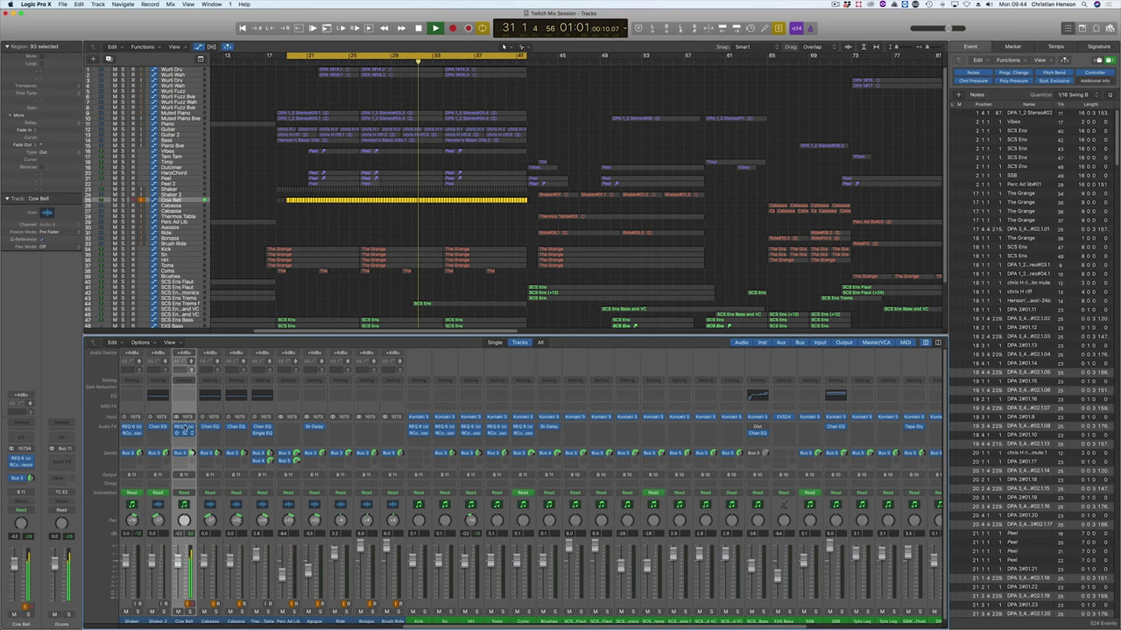
left_click(185, 428)
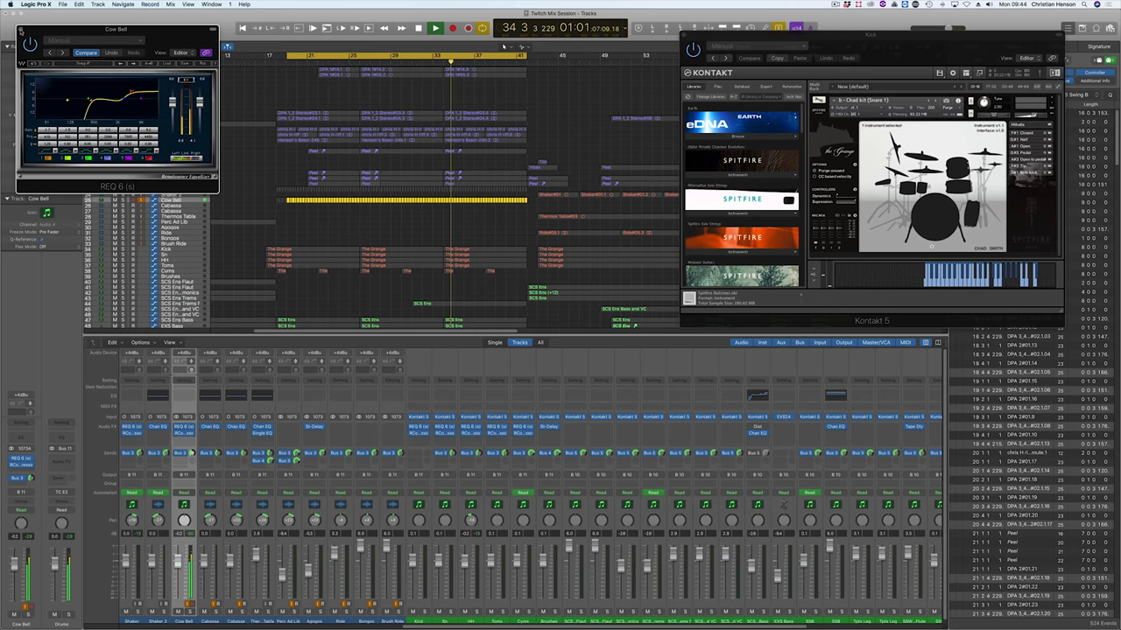
Step: Close Cow Bell's REQ 6, turn off solo, set Shaker's Bus 3 send to -3.3, and check its REQ 6
left_click(21, 31)
key("ctrl+s")
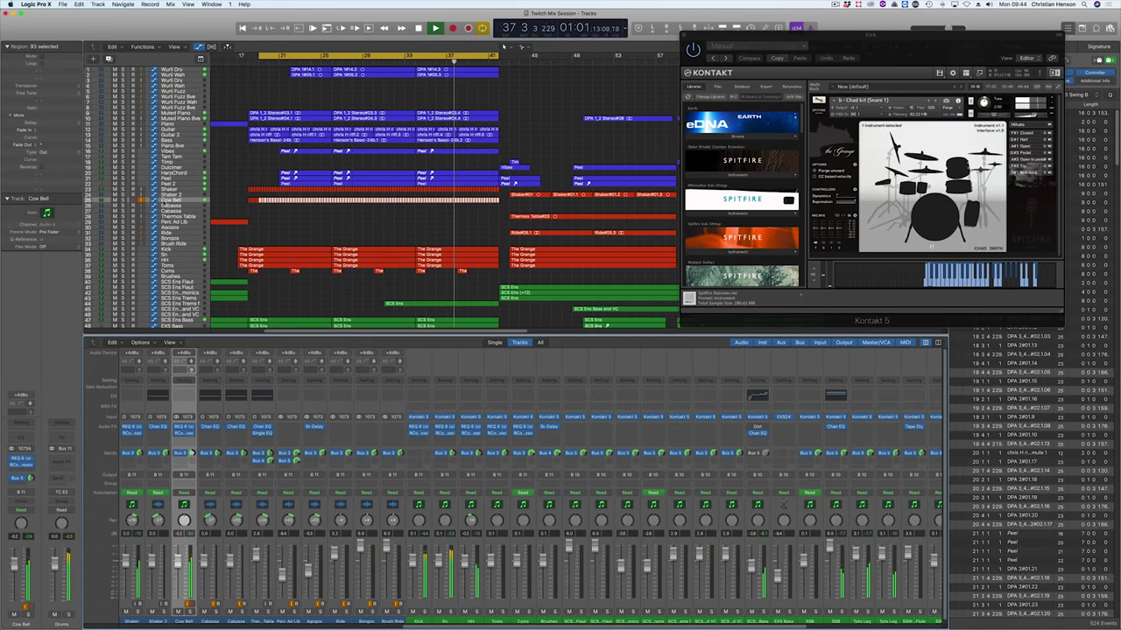
left_click(177, 190)
left_click_drag(31, 479, 30, 476)
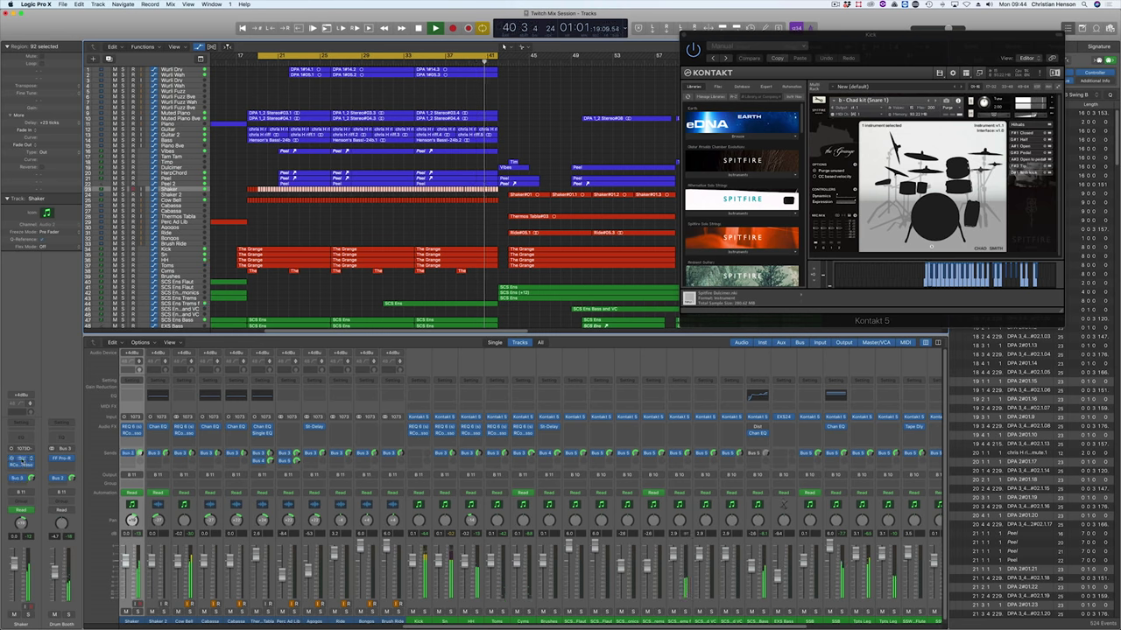
left_click(21, 459)
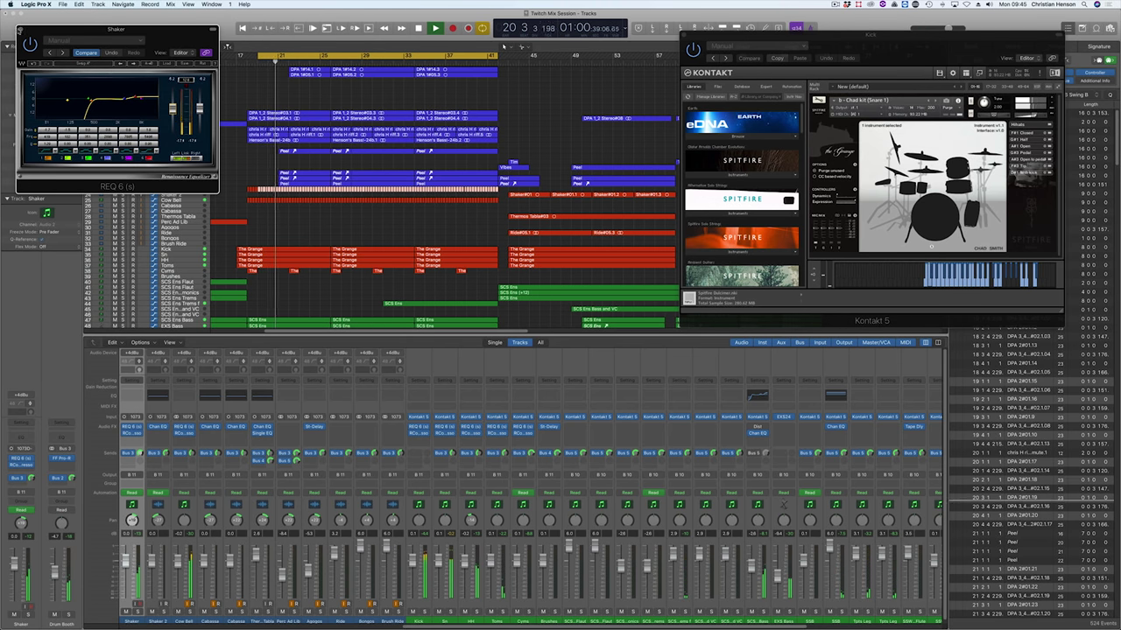
left_click(20, 29)
Step: Select the Perc Ad Lib track and loop playback over bars 45 to 57
scroll(246, 138, "right", 5)
scroll(246, 137, "left", 2)
scroll(246, 137, "right", 1)
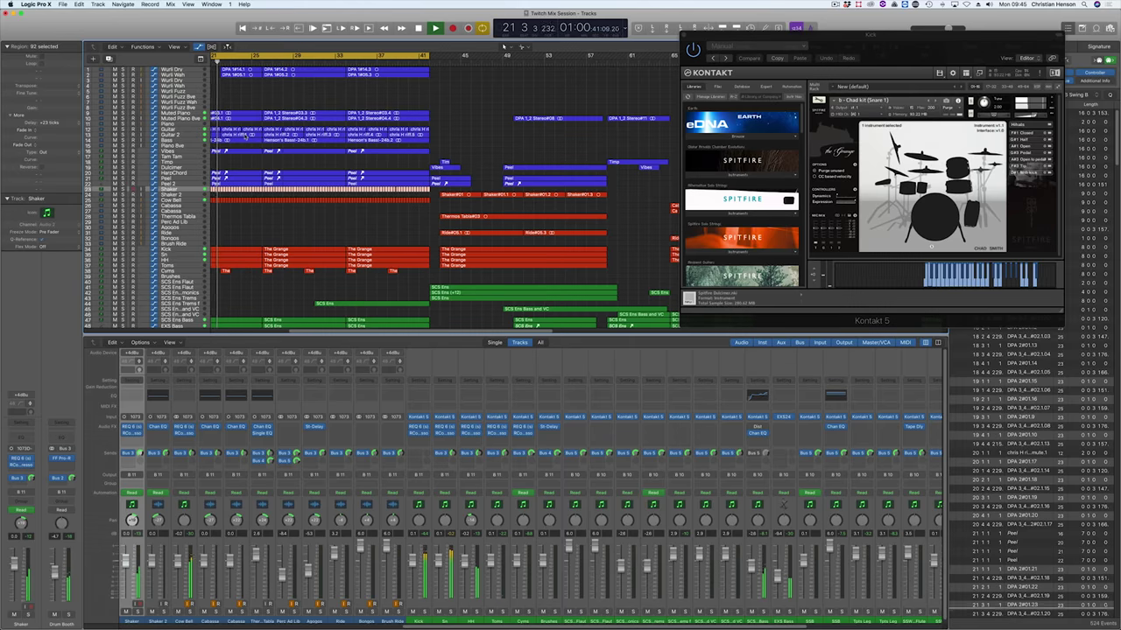
scroll(448, 227, "left", 4)
scroll(446, 227, "left", 5)
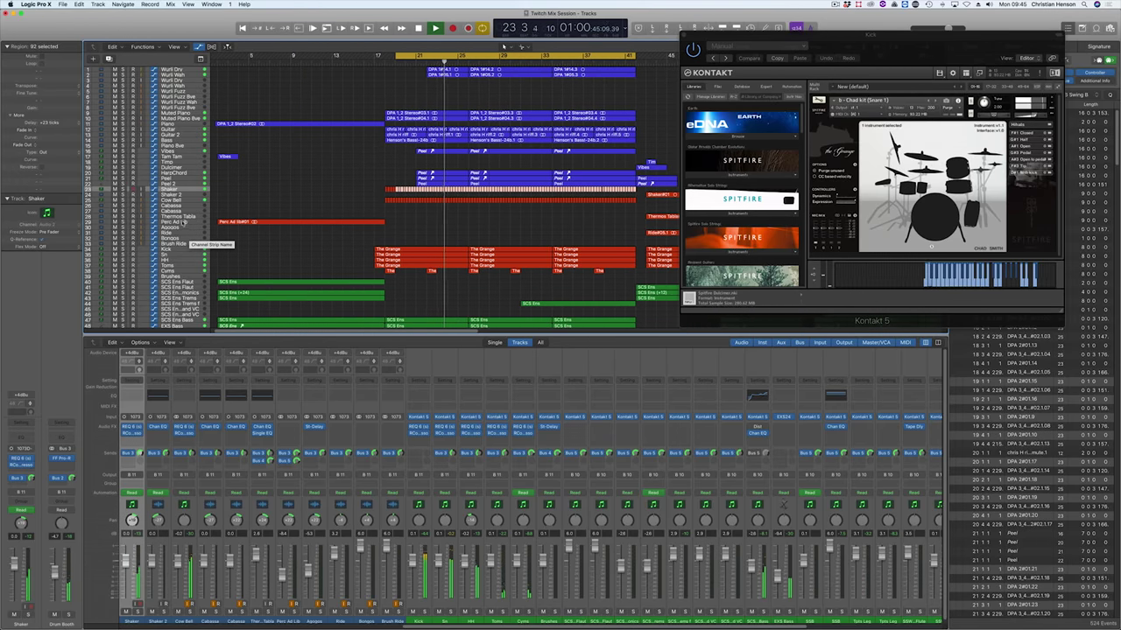
left_click(183, 222)
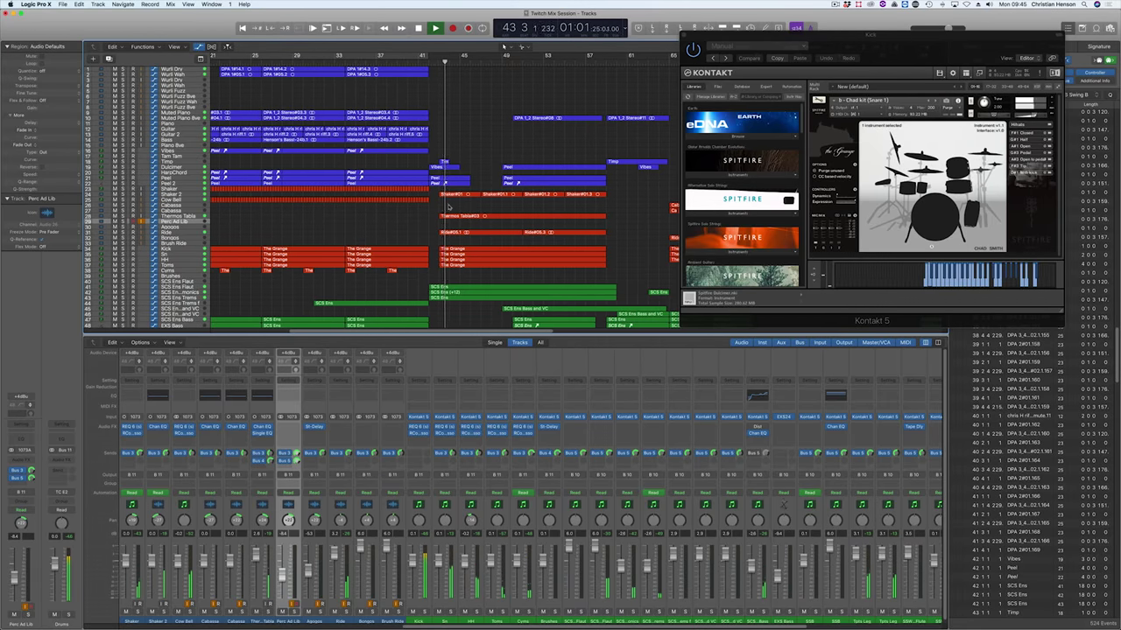
left_click_drag(423, 56, 586, 56)
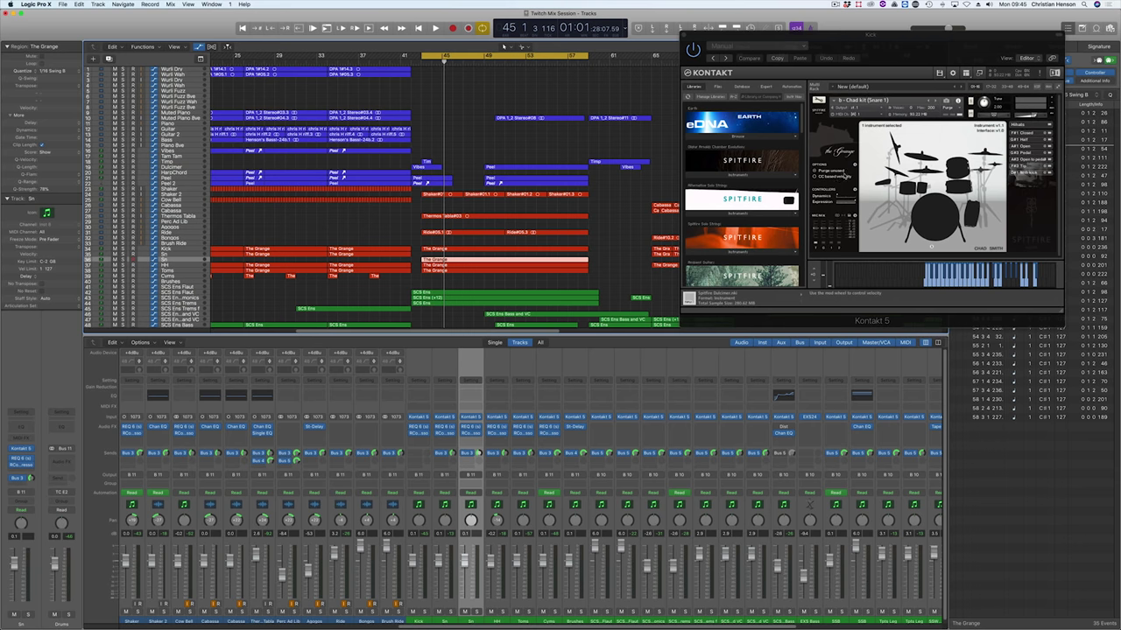
Step: Solo the selected region, play it, and audition the Sn track's REQ 6 before turning solo off
key("ctrl+s")
key("space")
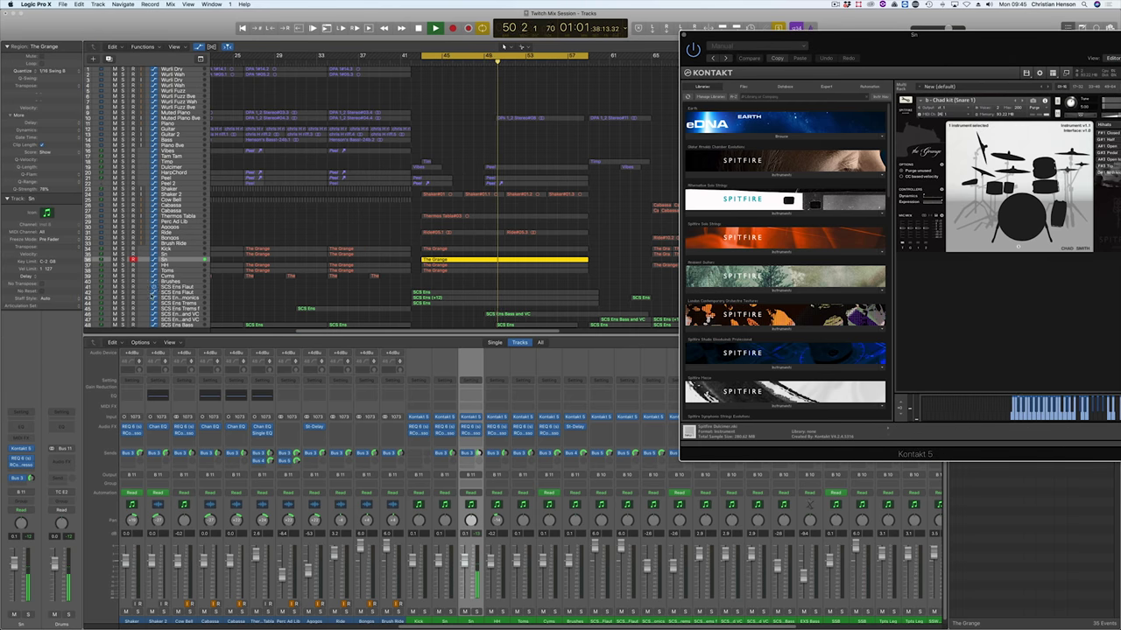
left_click(23, 460)
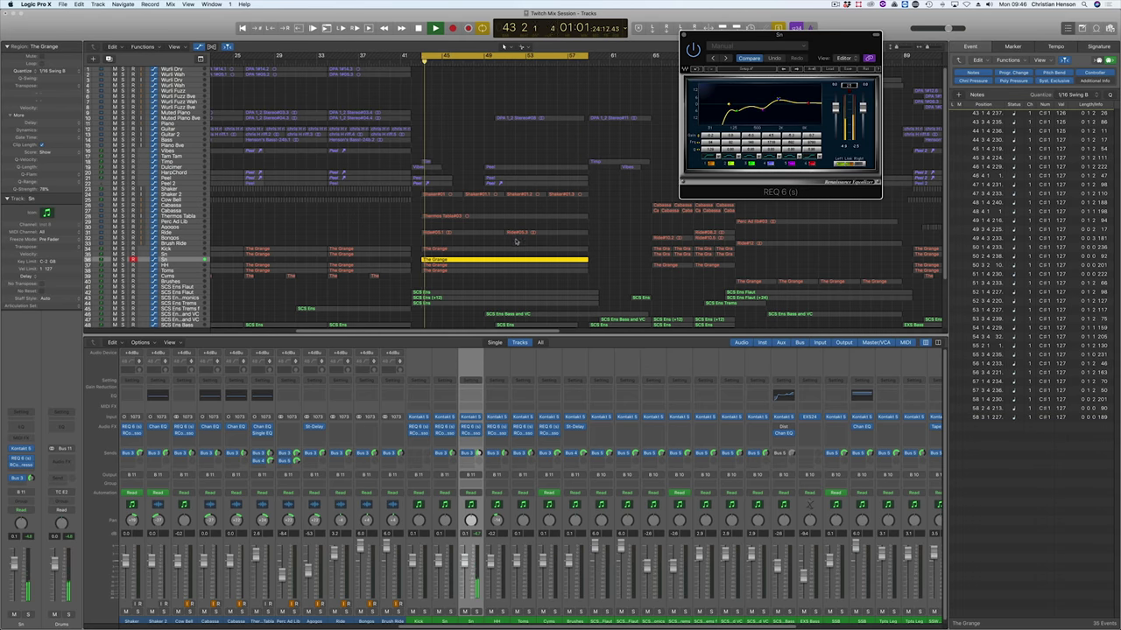
key("ctrl+s")
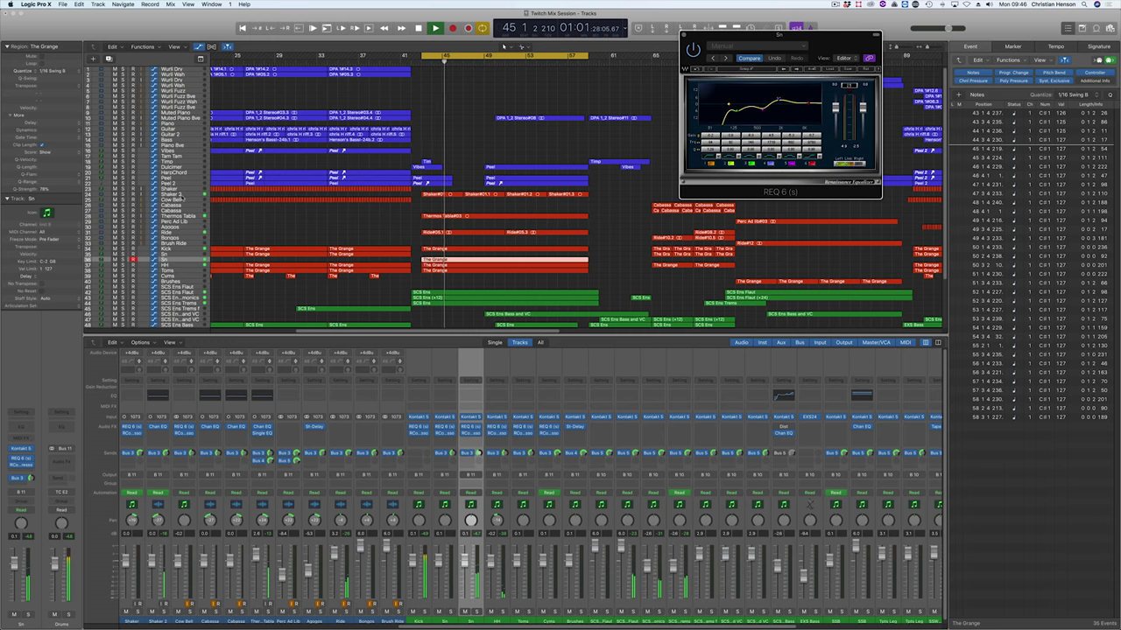
Step: Paste the copied channel strip setting onto a soloed Shaker 2, then select Thermos Tabla
left_click(182, 195)
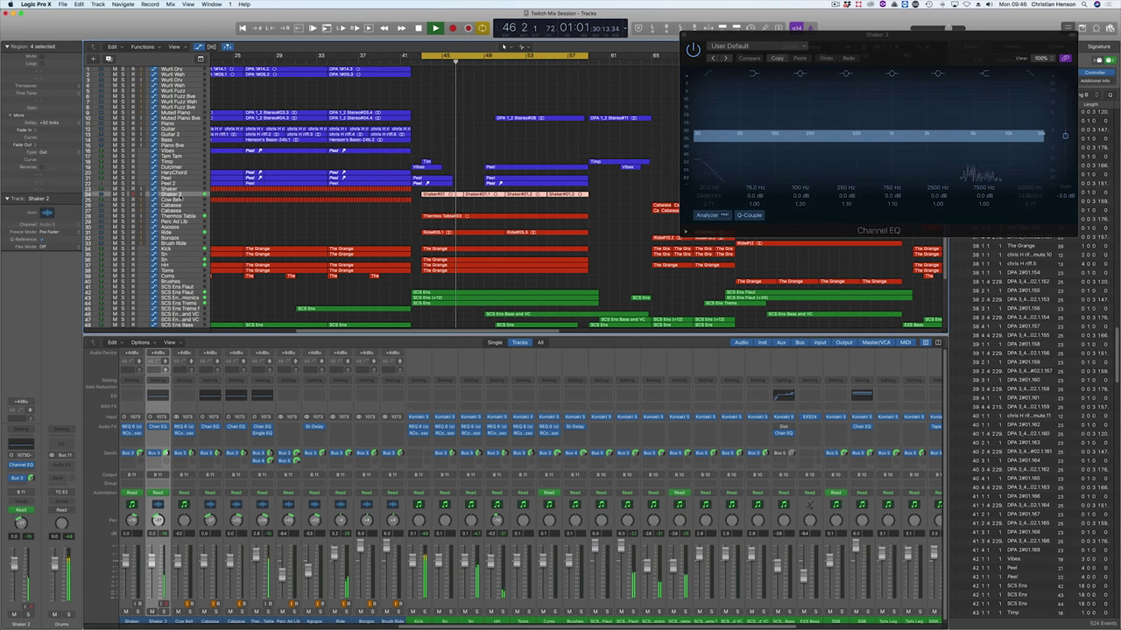
key("ctrl+s")
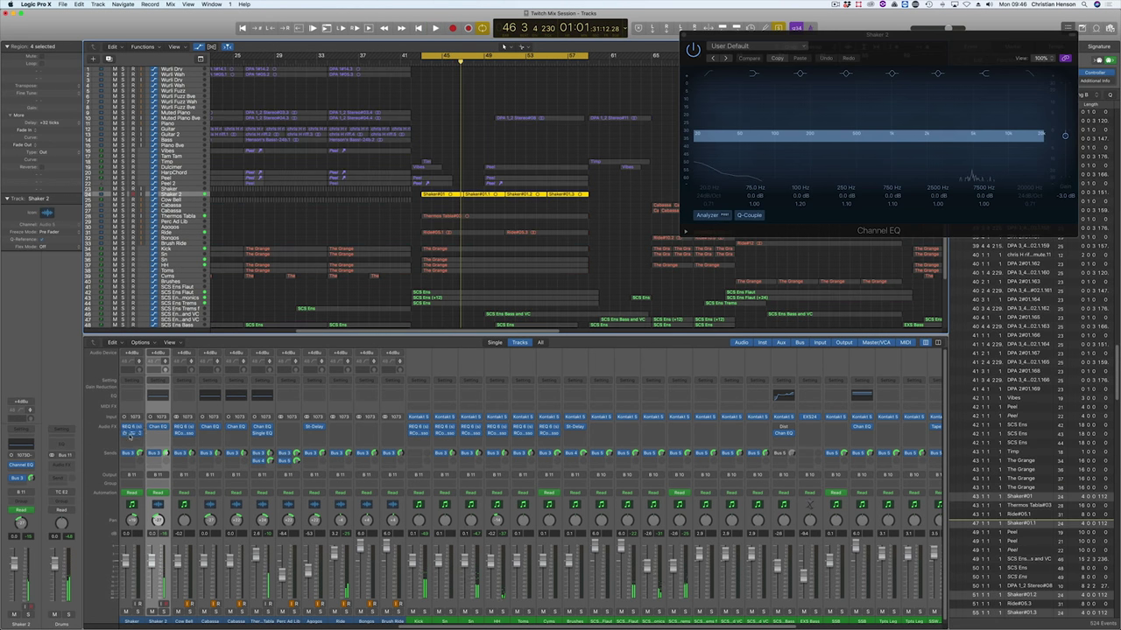
scroll(130, 435, "left", 4)
left_click(239, 380)
left_click(263, 412)
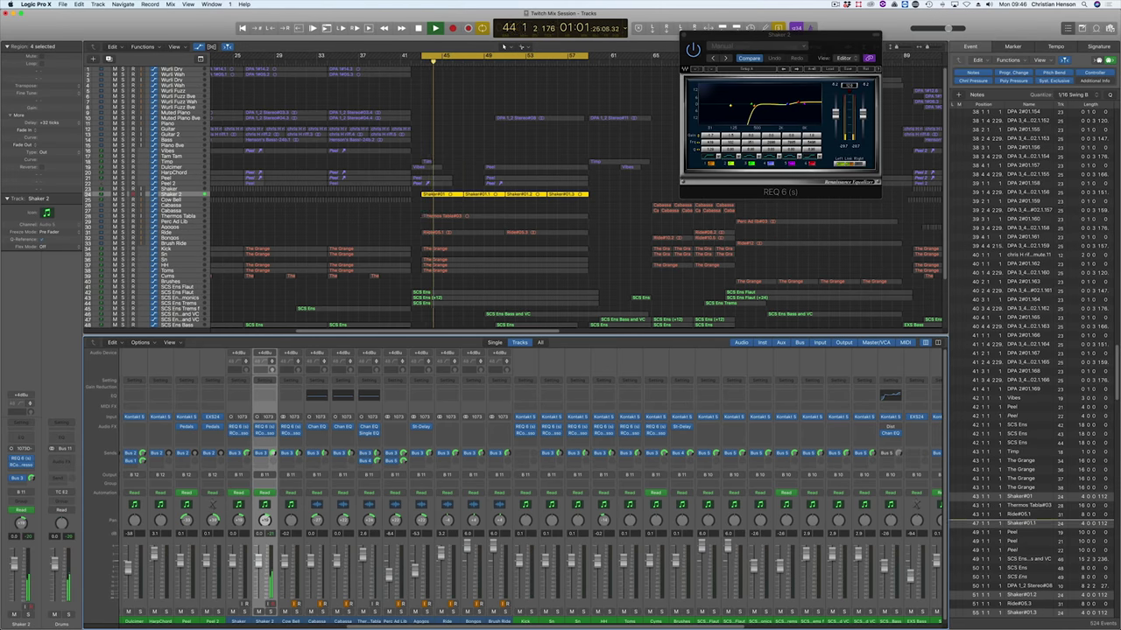
left_click(181, 216)
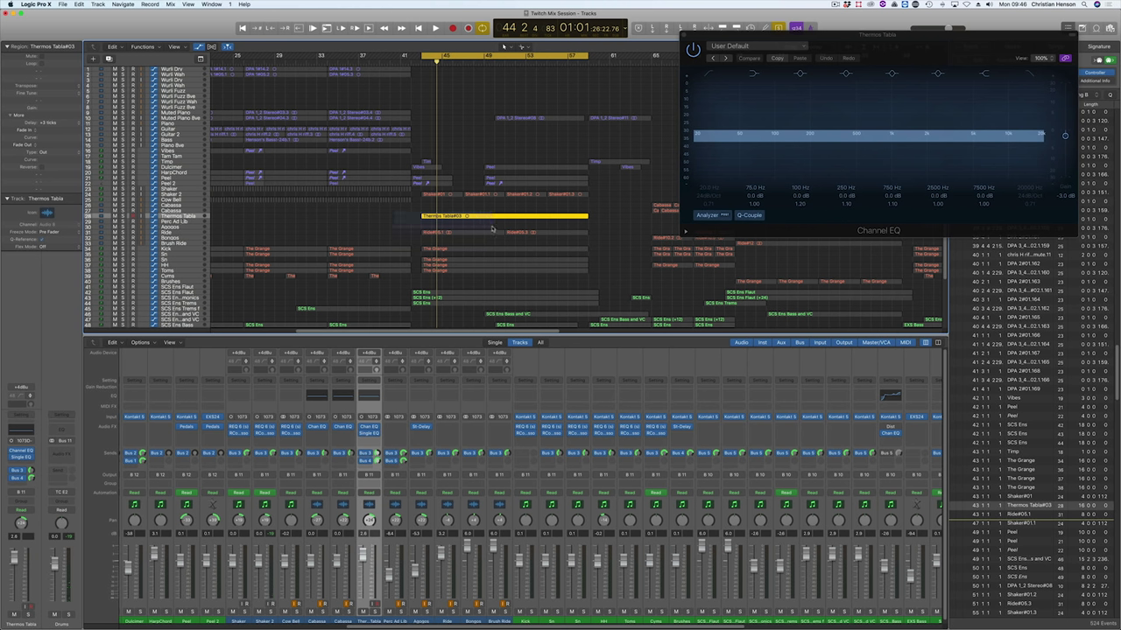
Step: Copy Cow Bell's REQ 6 onto Thermos Tabla's next insert, open it, then select Ride and replay
key("space")
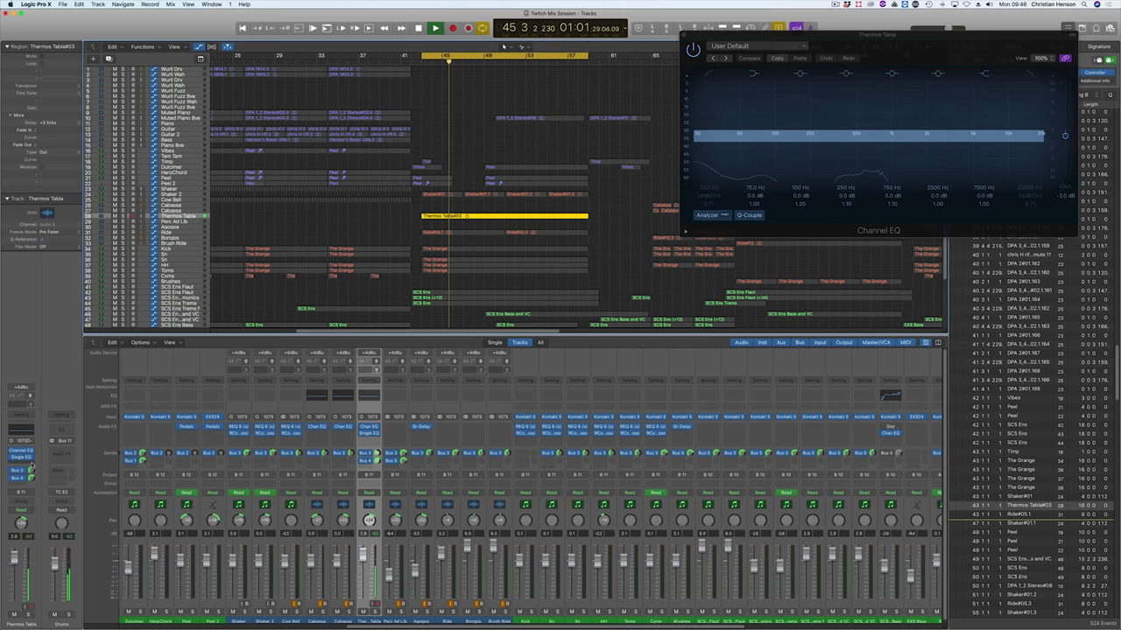
left_click(31, 463)
left_click(32, 463)
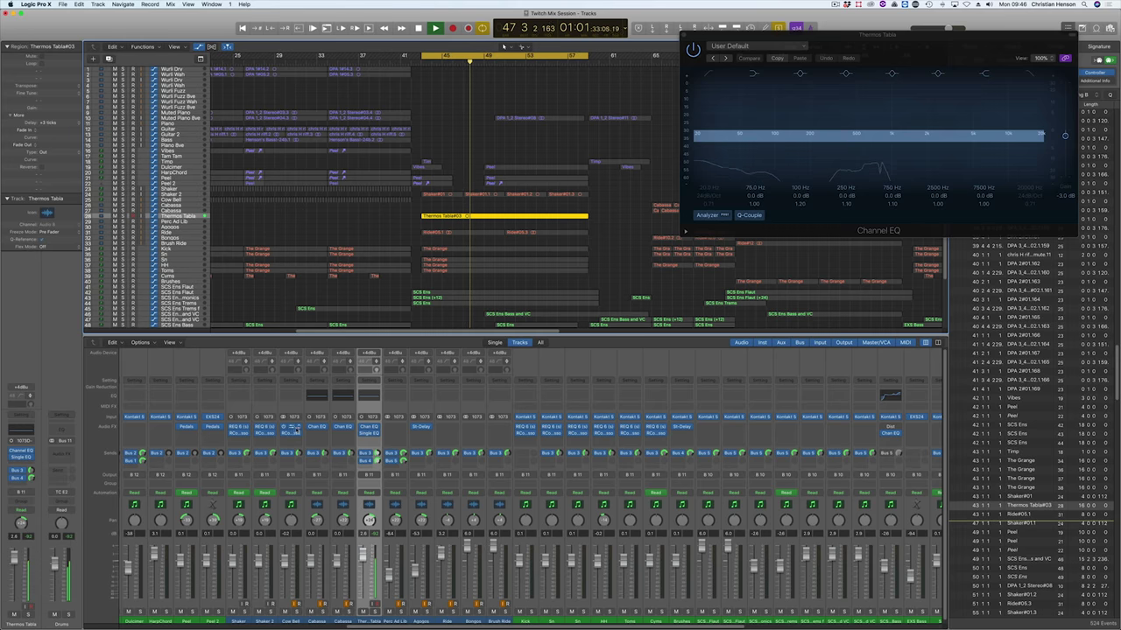
left_click_drag(296, 429, 370, 444)
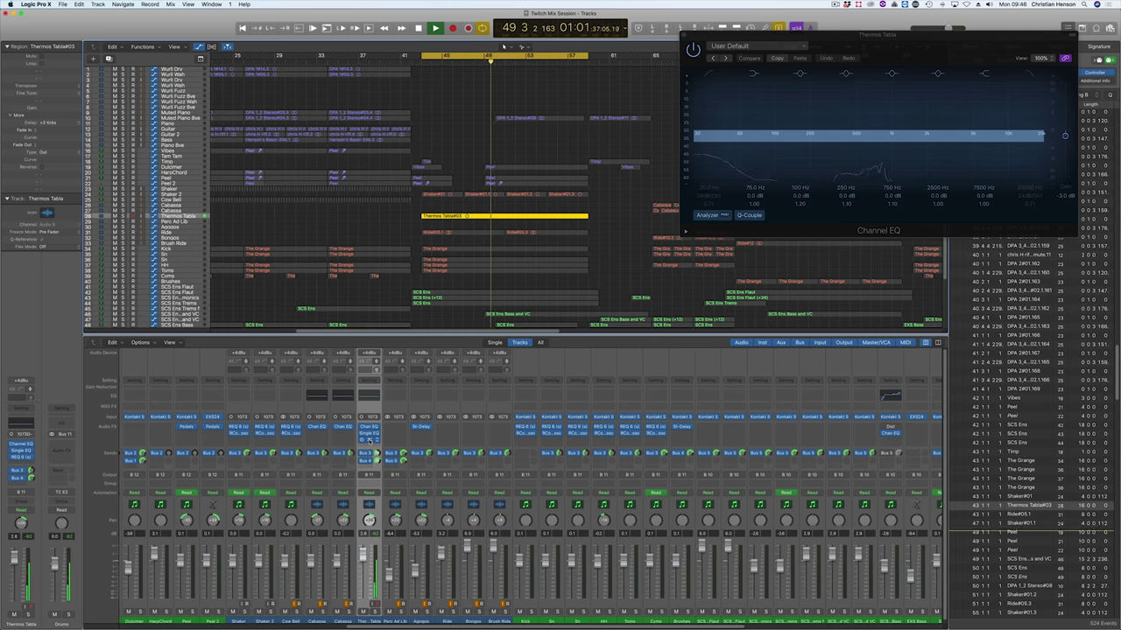
left_click(370, 439)
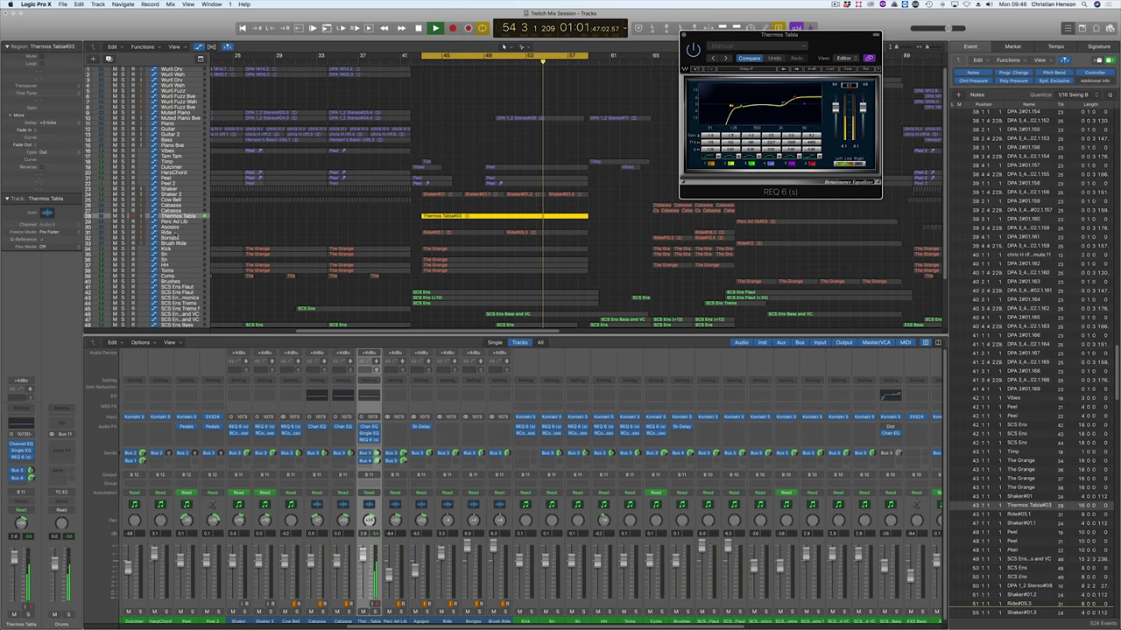
left_click(176, 234)
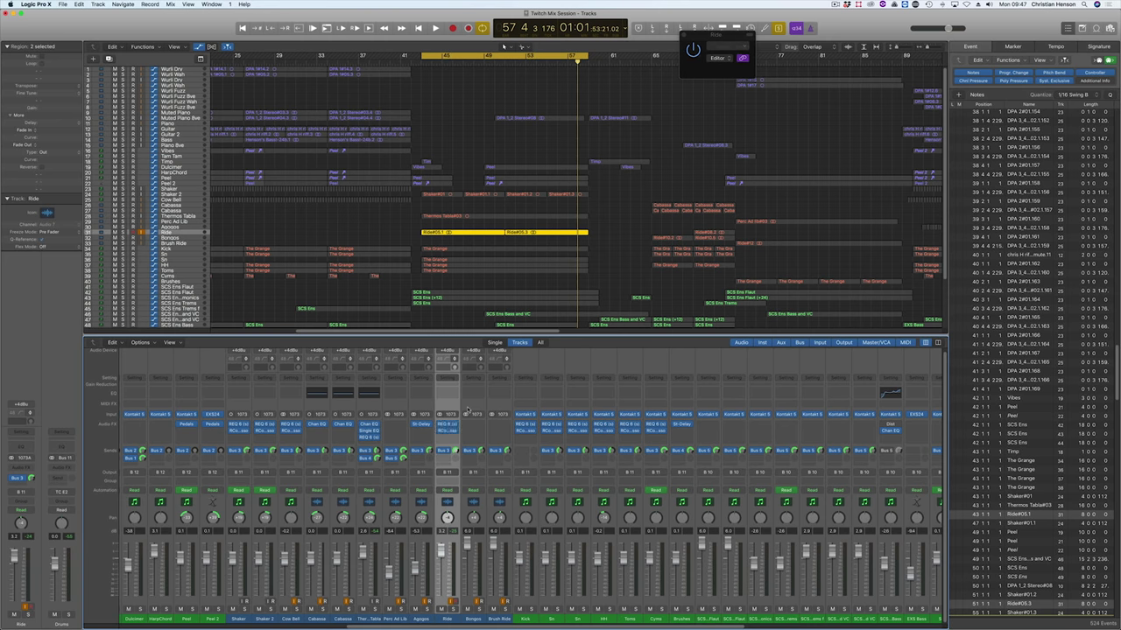
key("space")
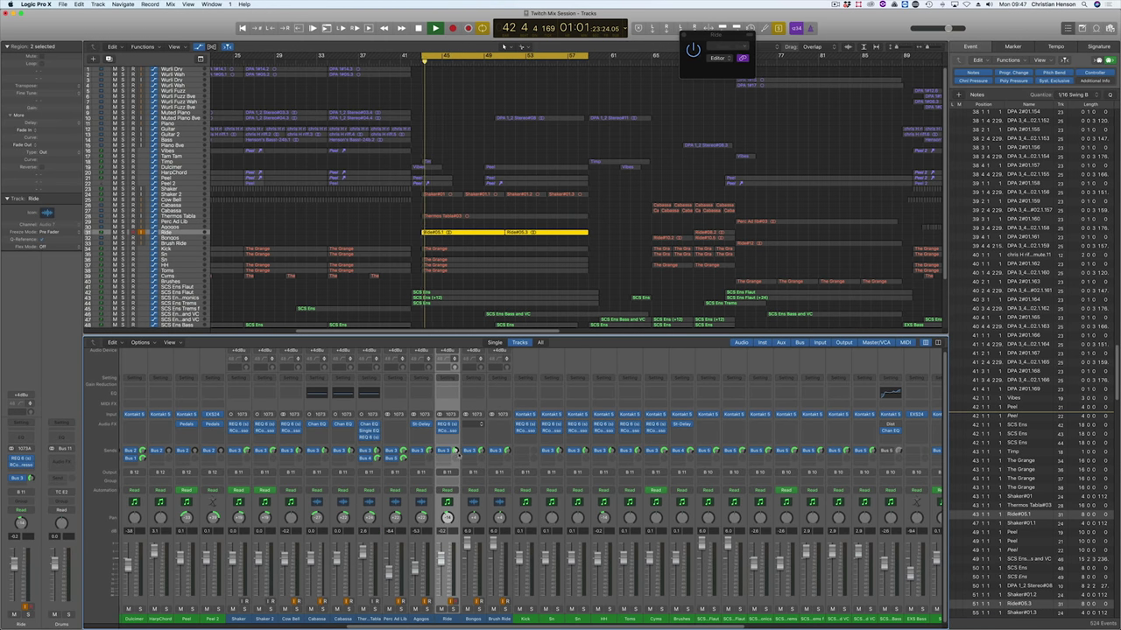
Step: Check the Ride channel's REQ 6 and bus send, then copy its channel strip setting
left_click(448, 427)
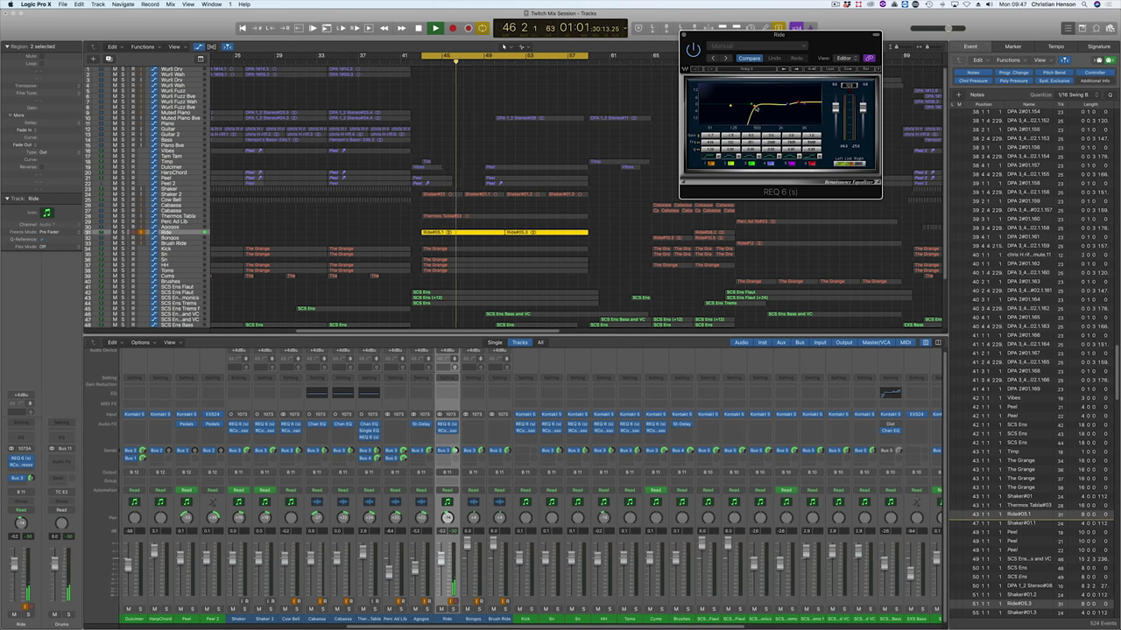
left_click(455, 451)
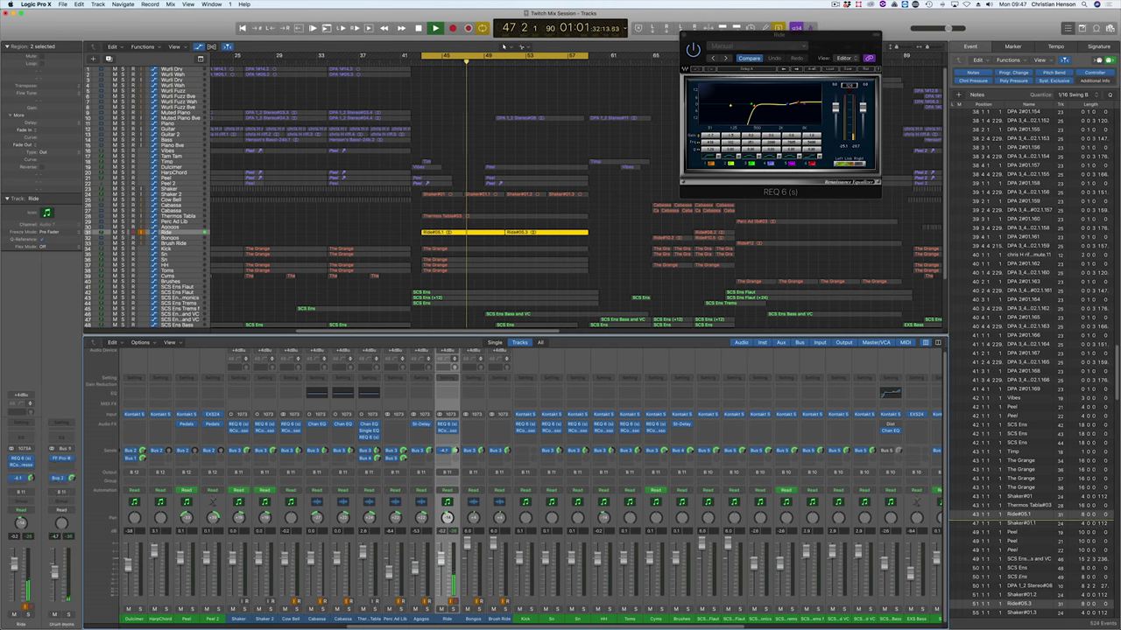
scroll(476, 237, "right", 4)
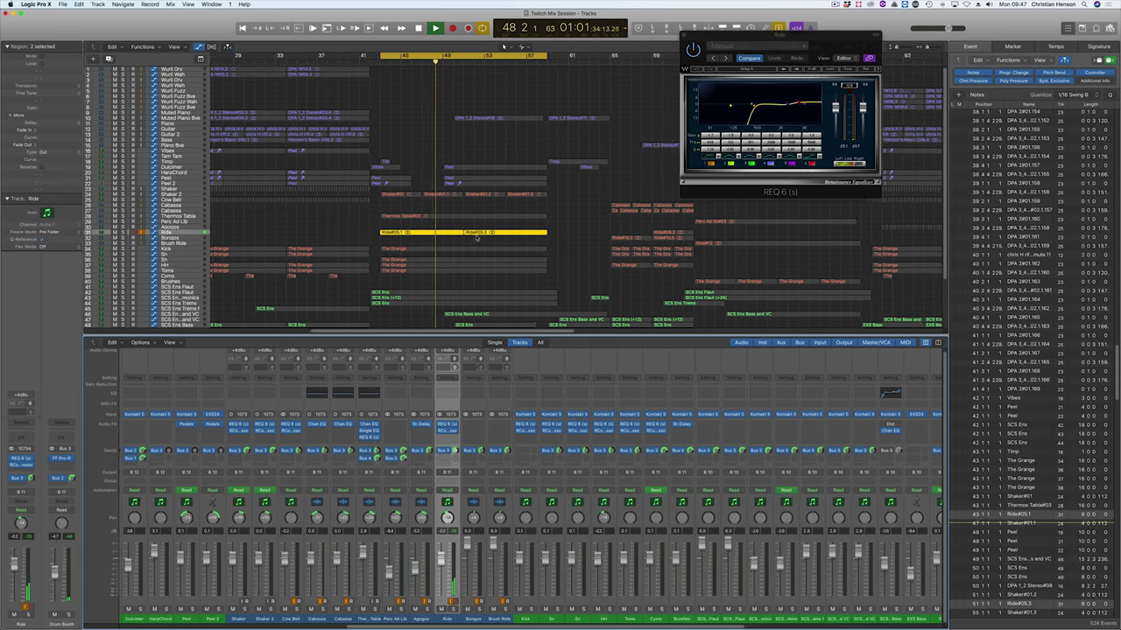
left_click(447, 378)
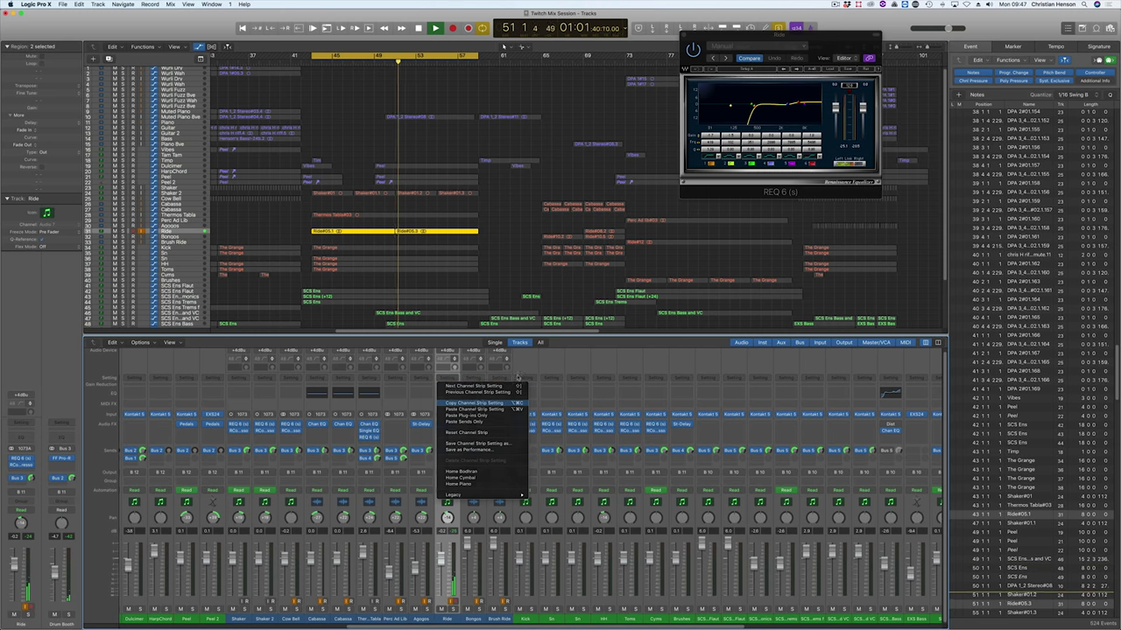
left_click(481, 403)
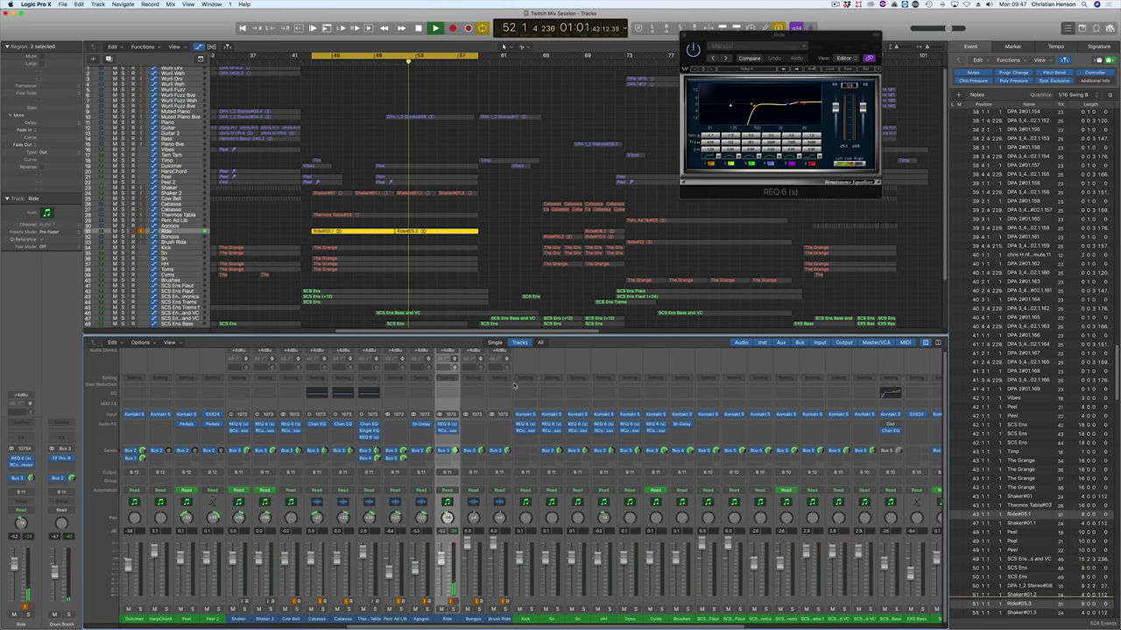
left_click(508, 379)
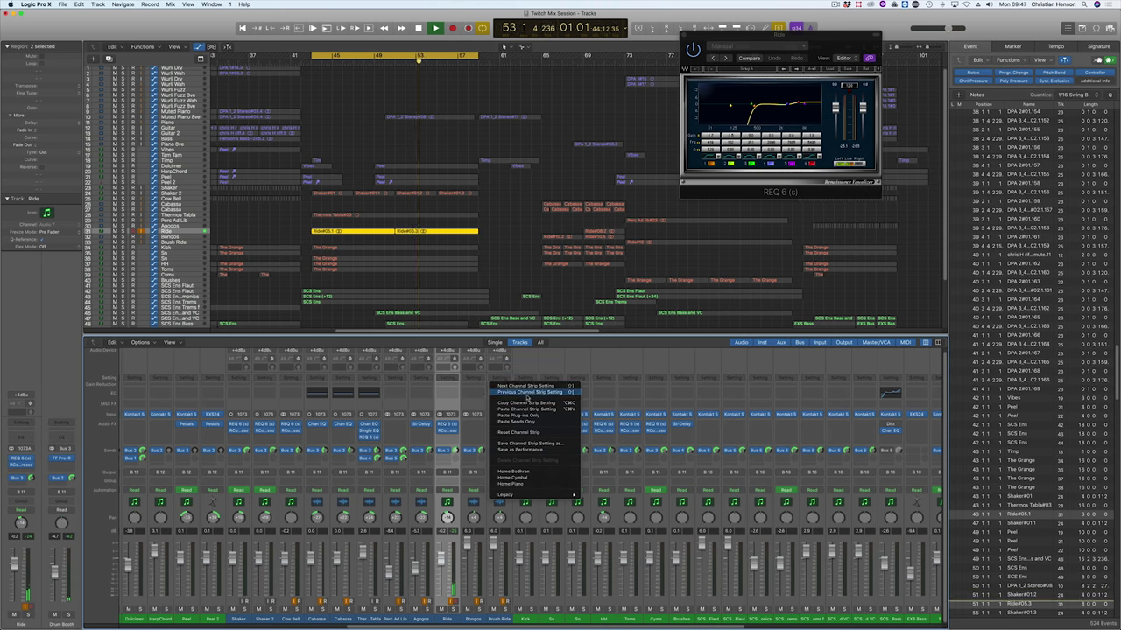
left_click(525, 411)
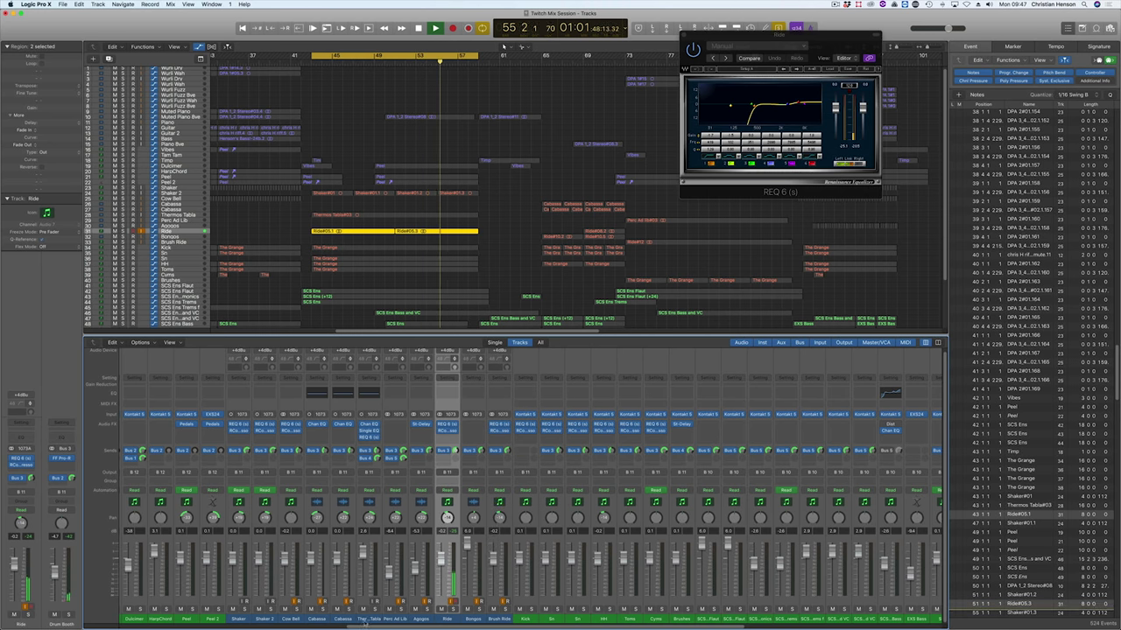
left_click(377, 379)
left_click(395, 408)
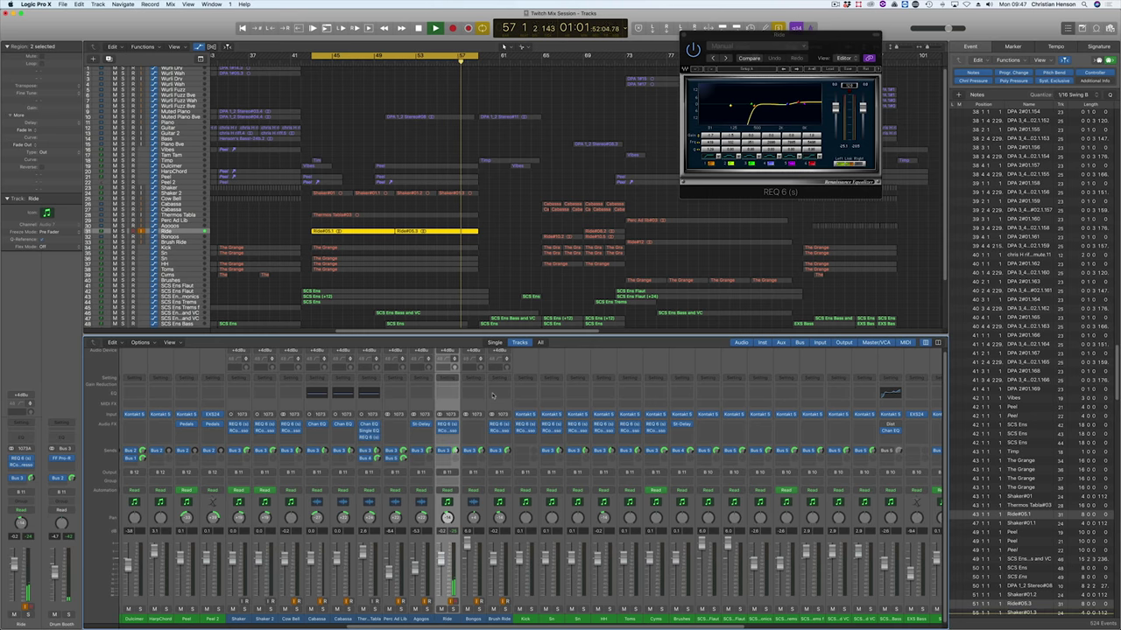
left_click(483, 378)
left_click(495, 409)
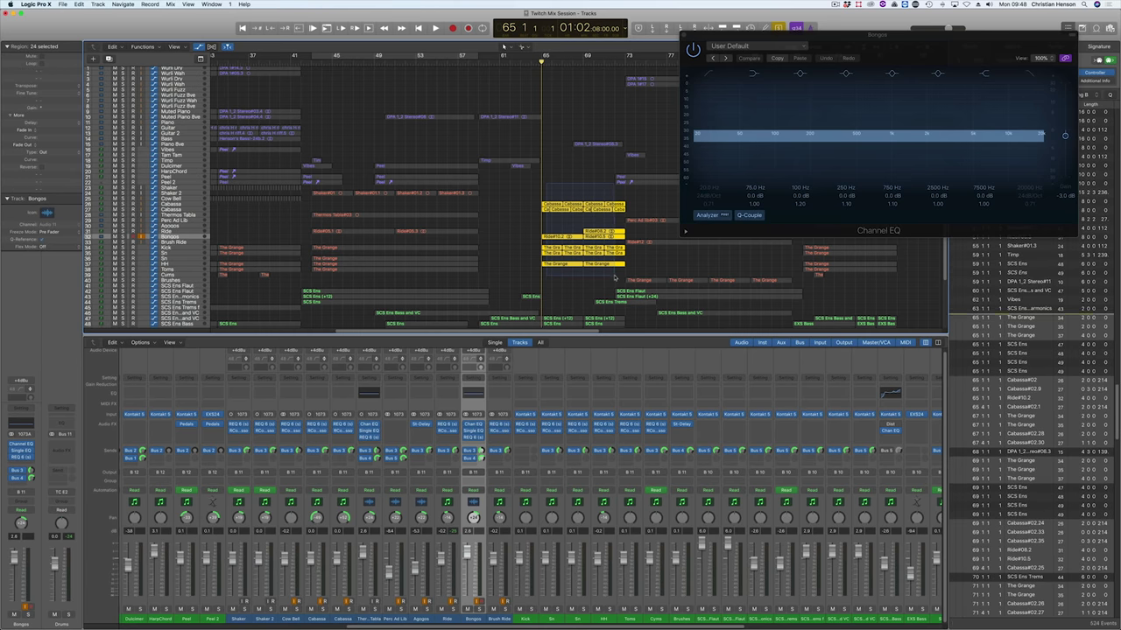
left_click(630, 181, "shift")
key("space")
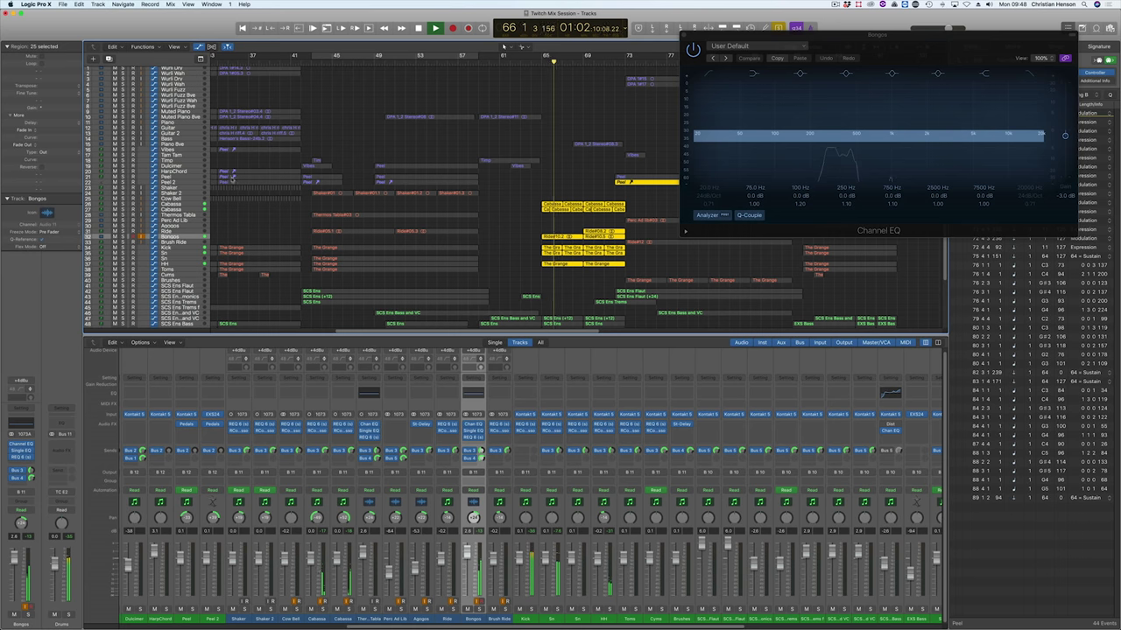
Step: Loop bars 65–73, audition the Bongos REQ 6 with solo off, and select the Kick track
left_click(175, 232)
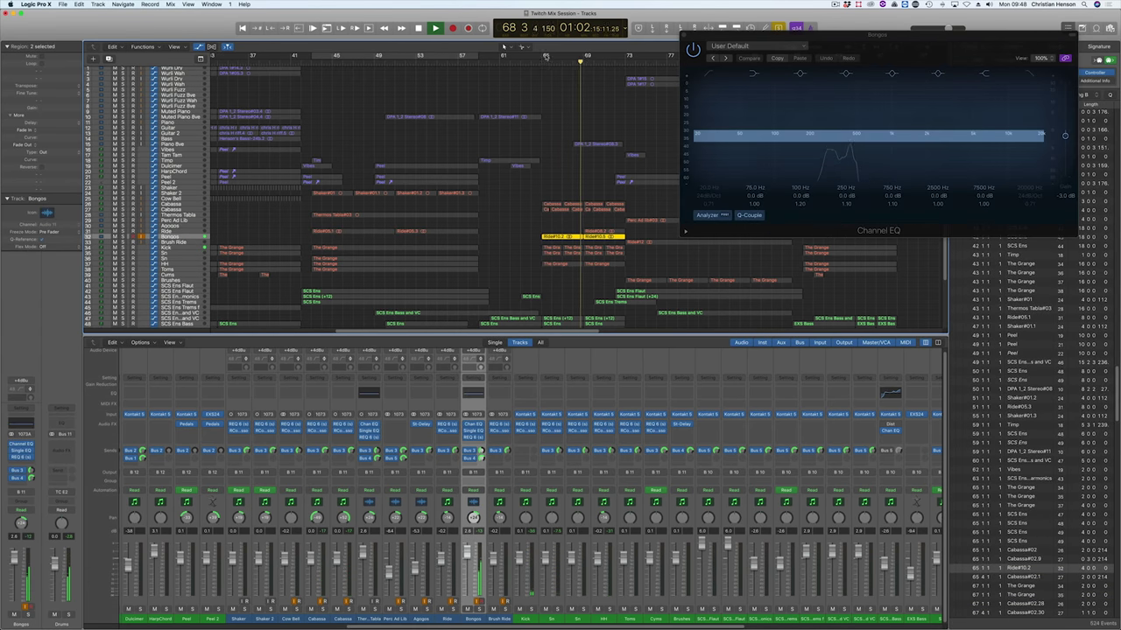
left_click_drag(546, 57, 622, 57)
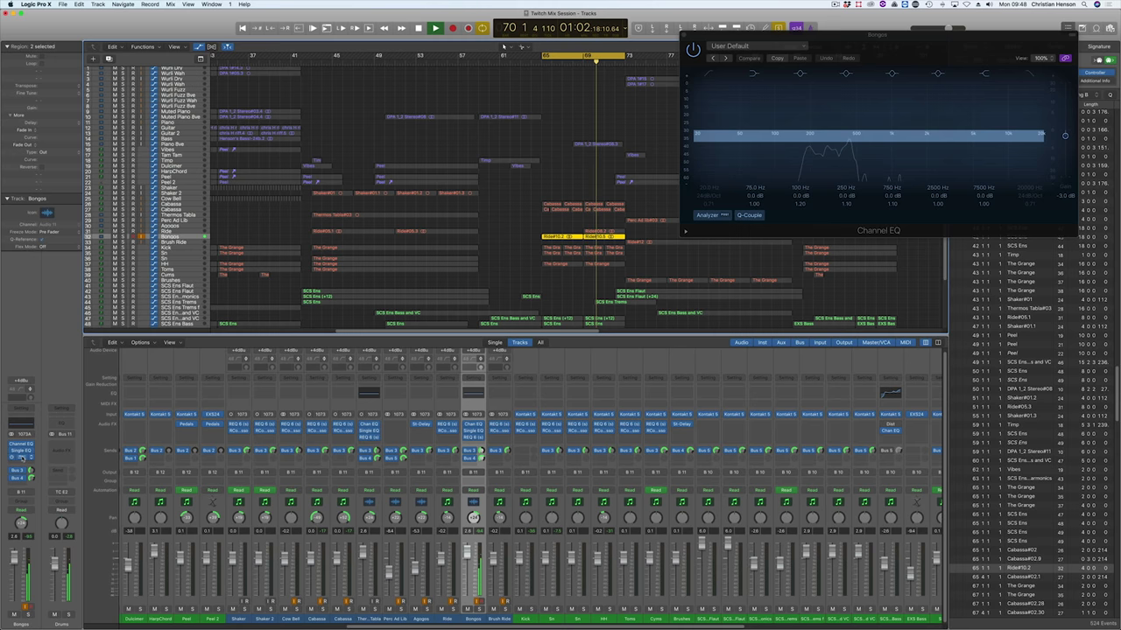
left_click(22, 458)
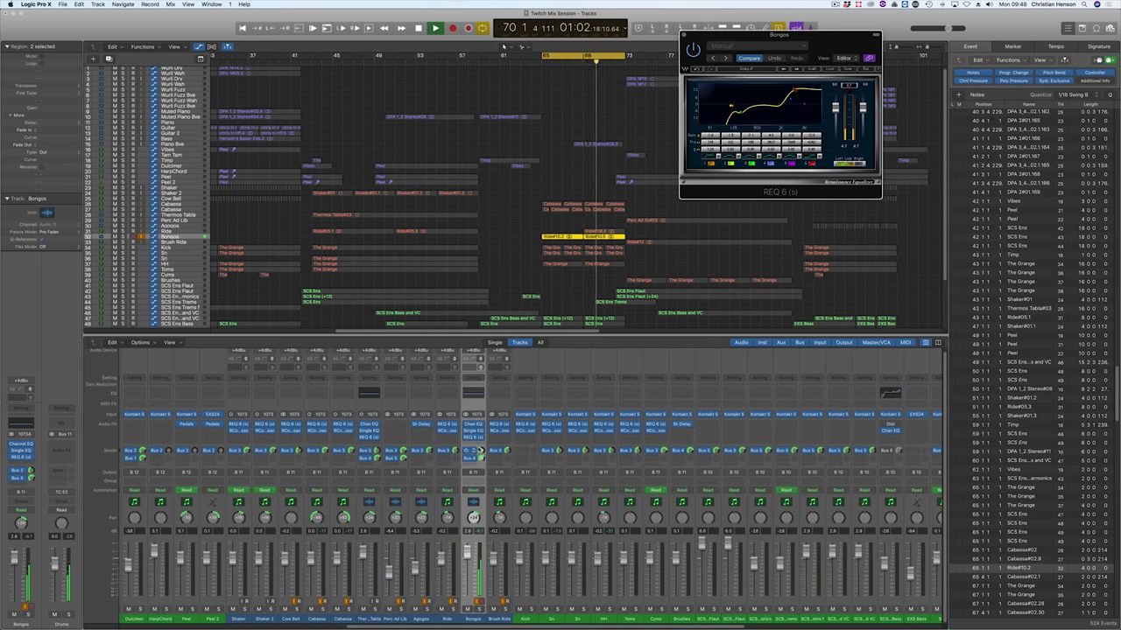
key("ctrl+s")
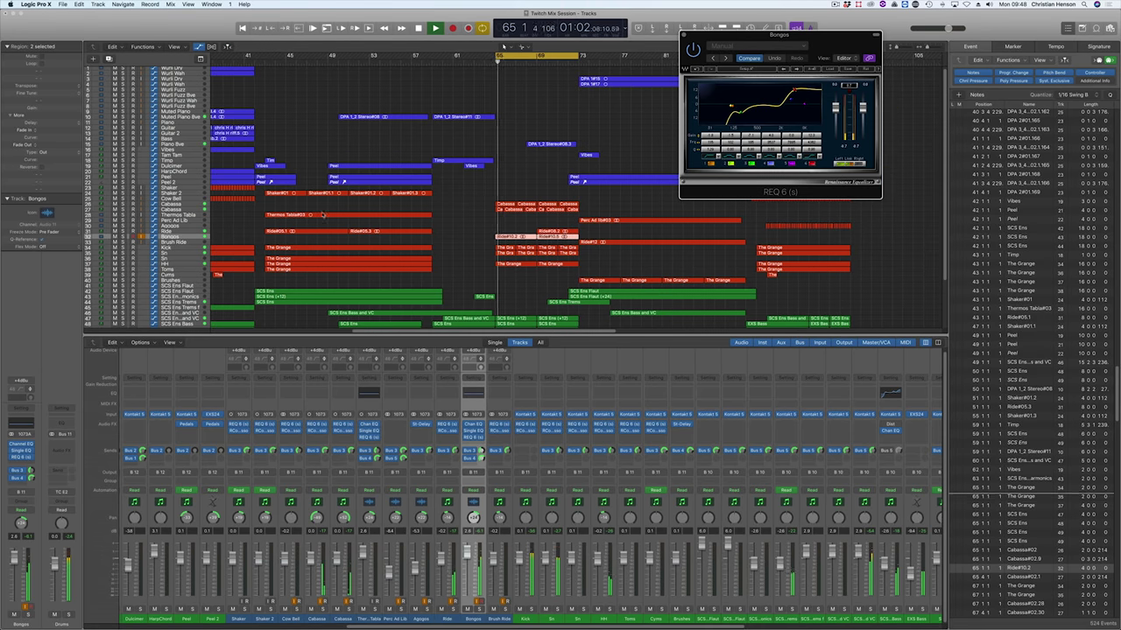
left_click(467, 554)
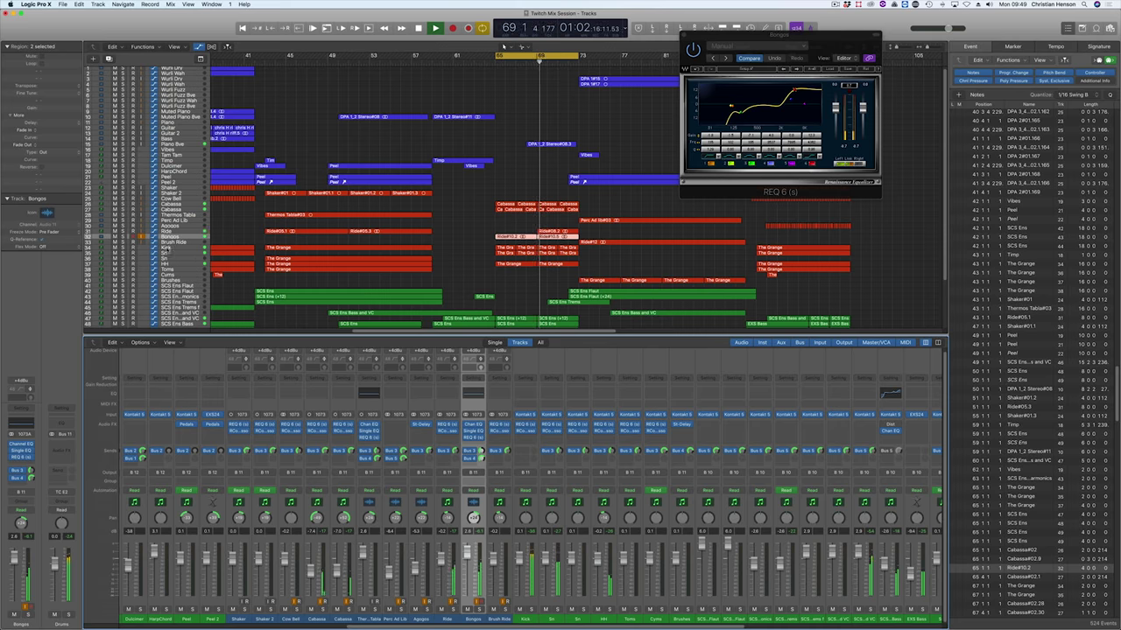
left_click(168, 249)
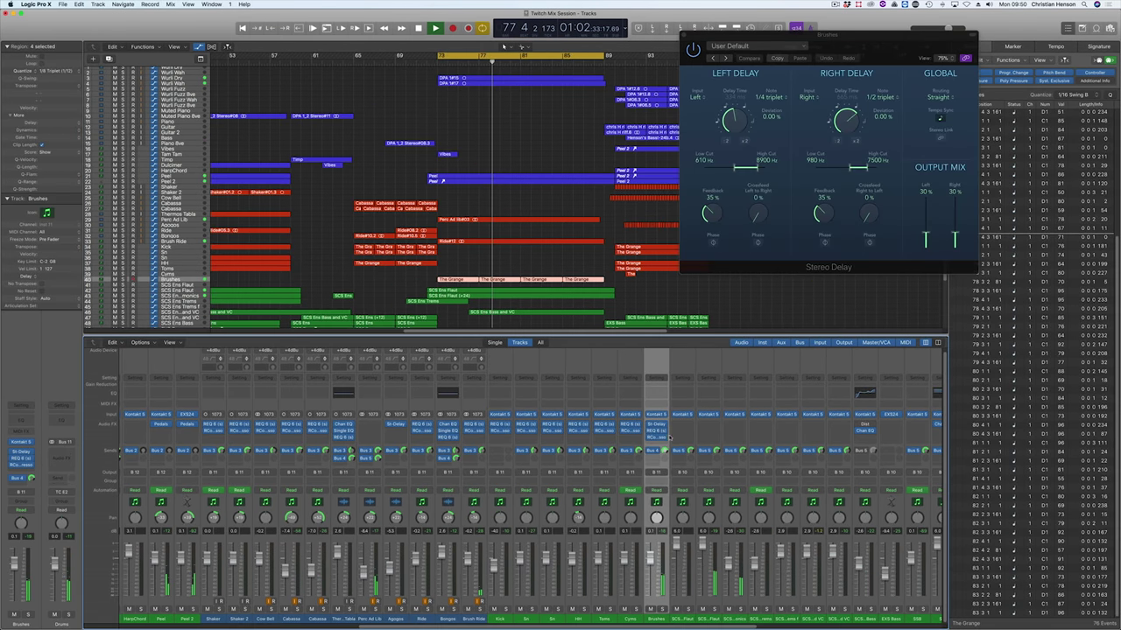
Step: Inspect the Brushes REQ 6 equaliser, close its window, and select the Agogos track
left_click(656, 432)
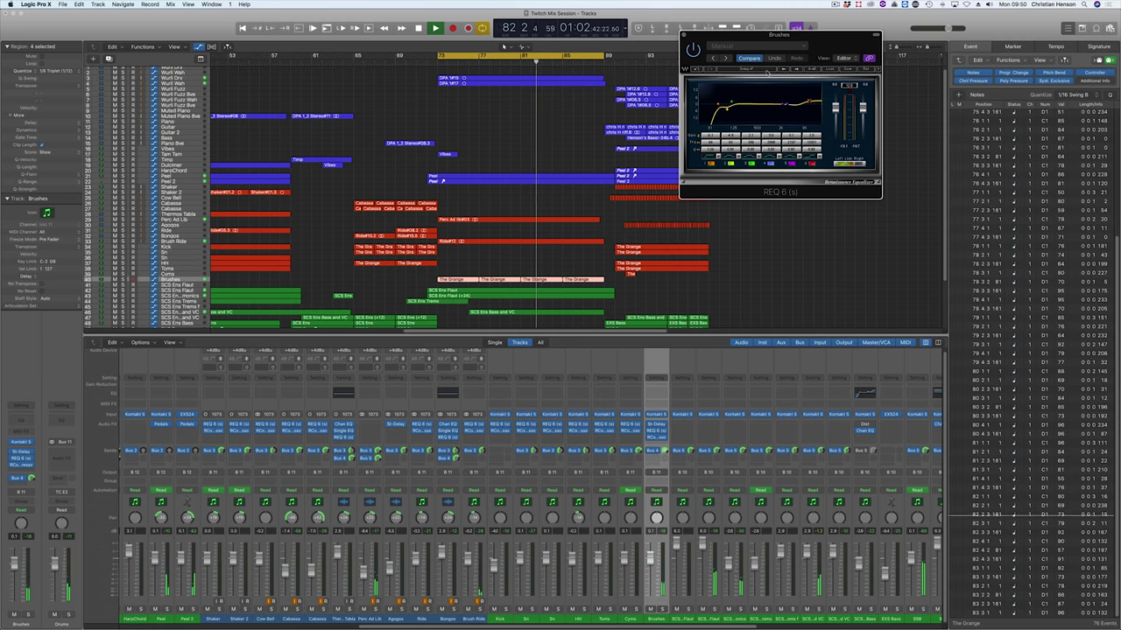
left_click(684, 36)
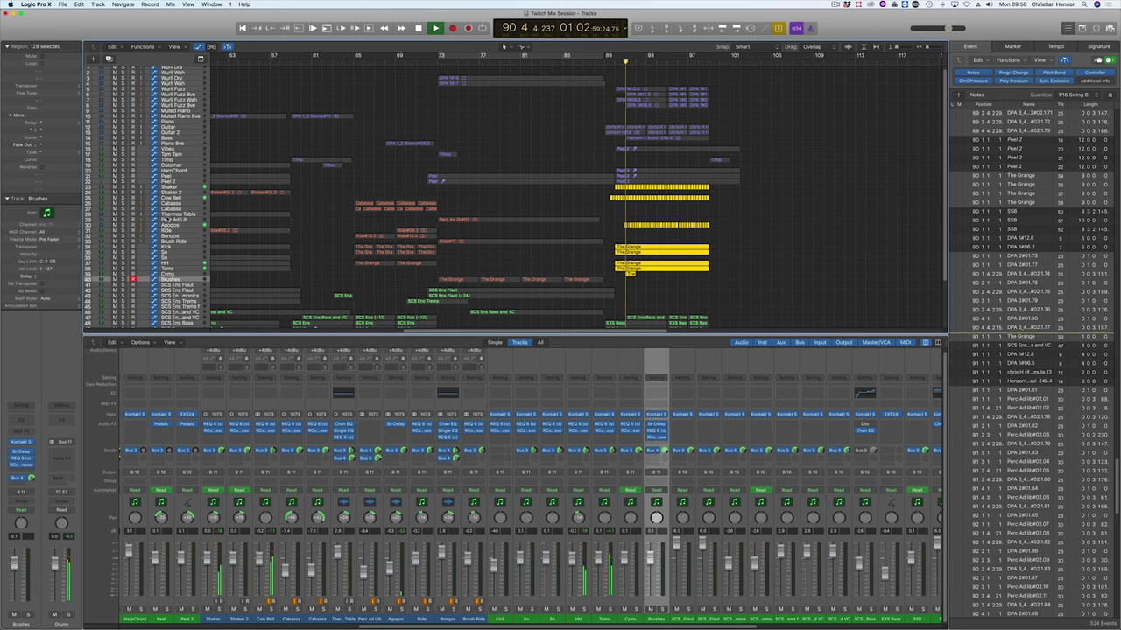
left_click(174, 225)
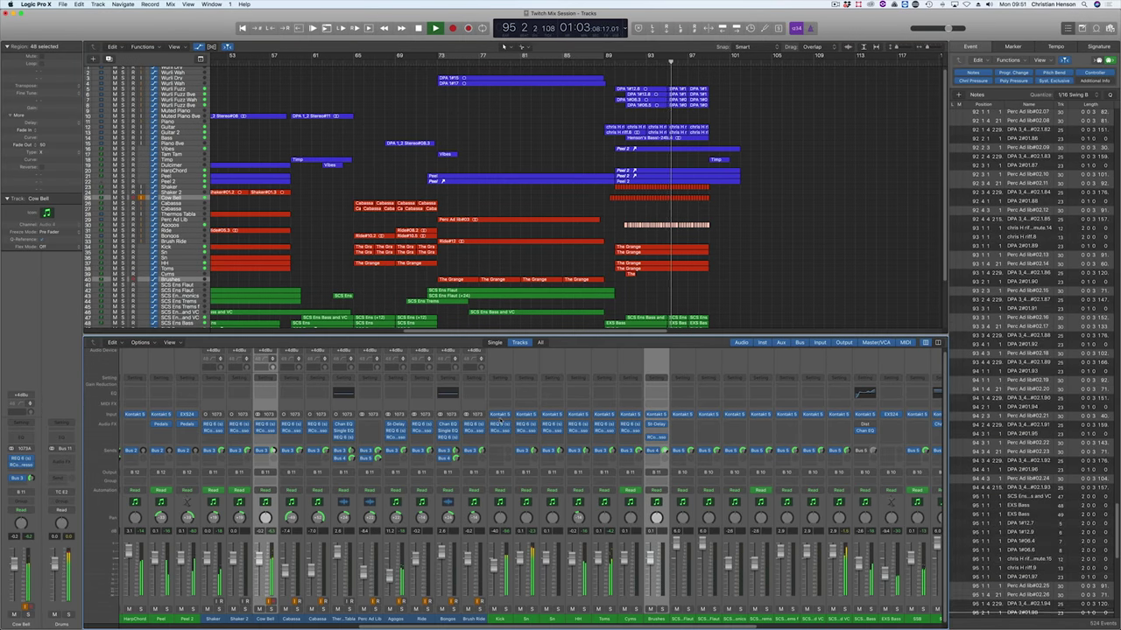
Step: Set a cycle range starting at bar 89, spanning roughly bars 88–98
scroll(496, 417, "right", 5)
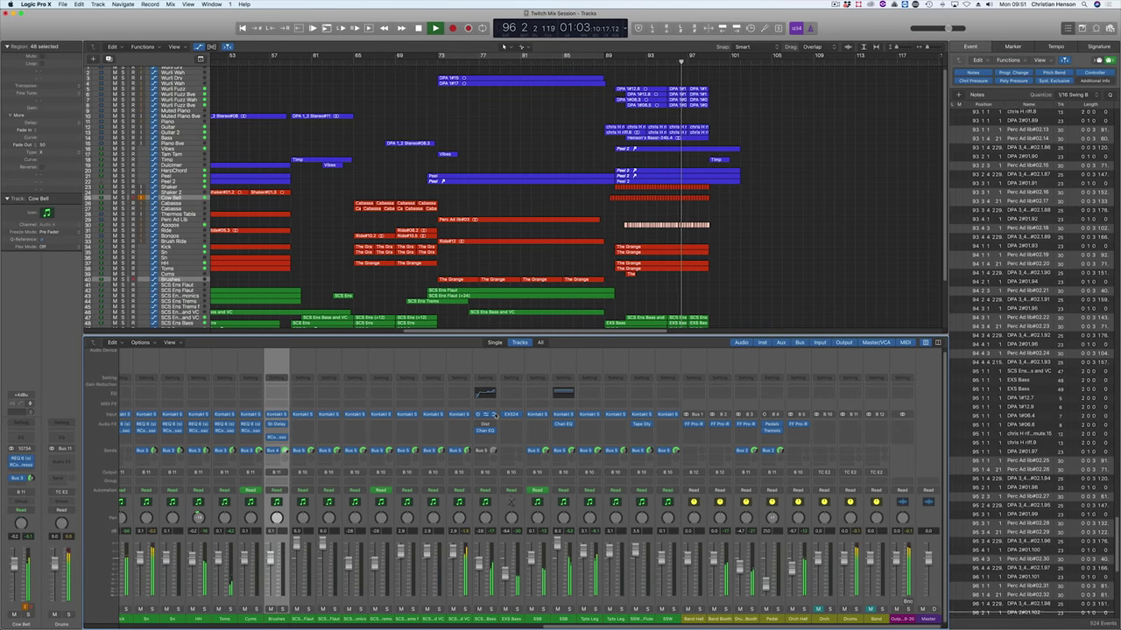
left_click_drag(606, 56, 706, 66)
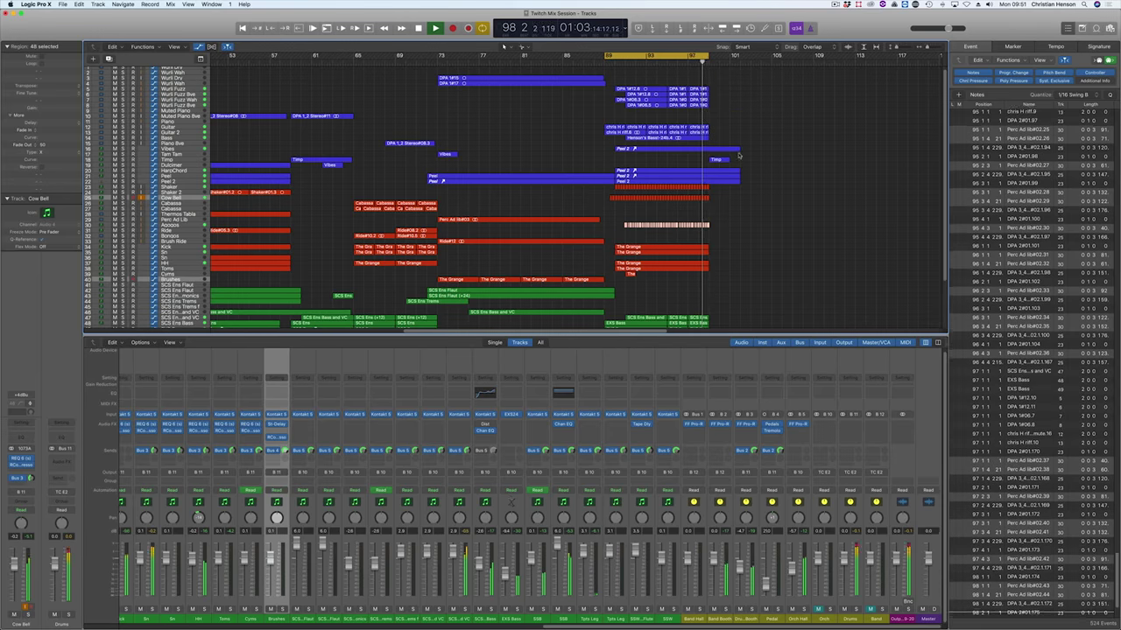
scroll(735, 162, "right", 3)
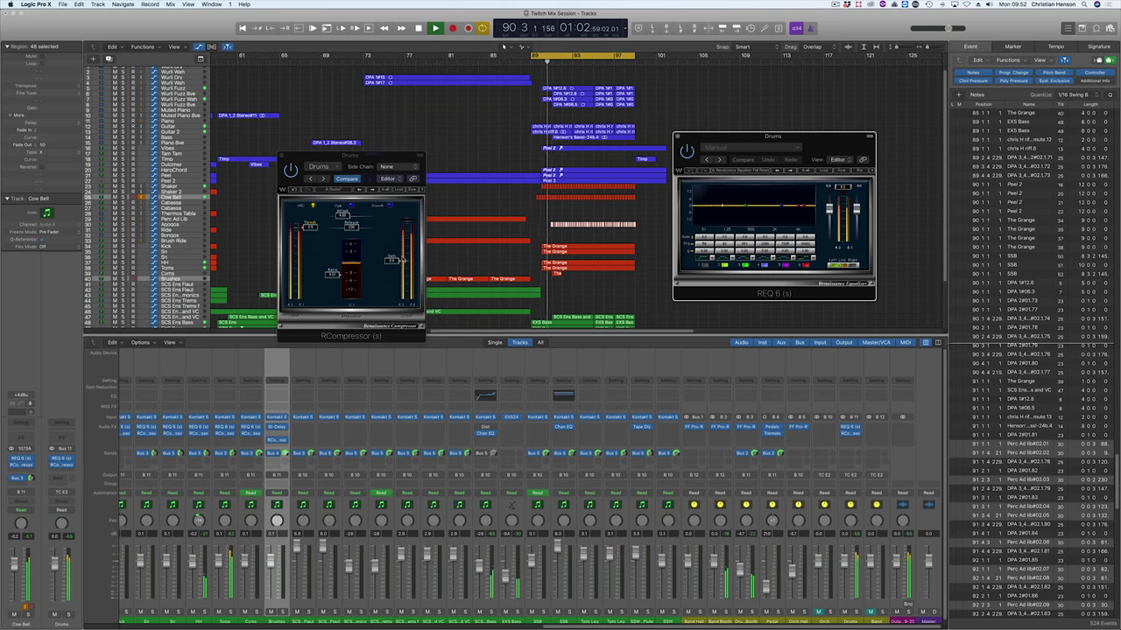
Step: Lift the Drums REQ 6 high band and roll off its low end beside the RCompressor
left_click(321, 244)
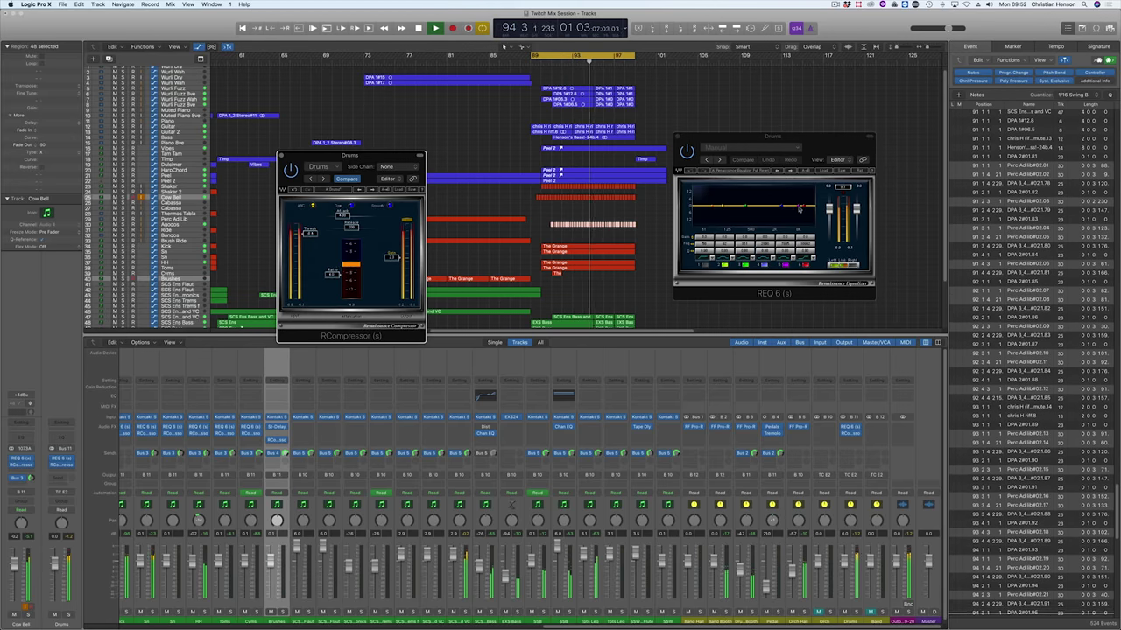
left_click_drag(810, 208, 805, 205)
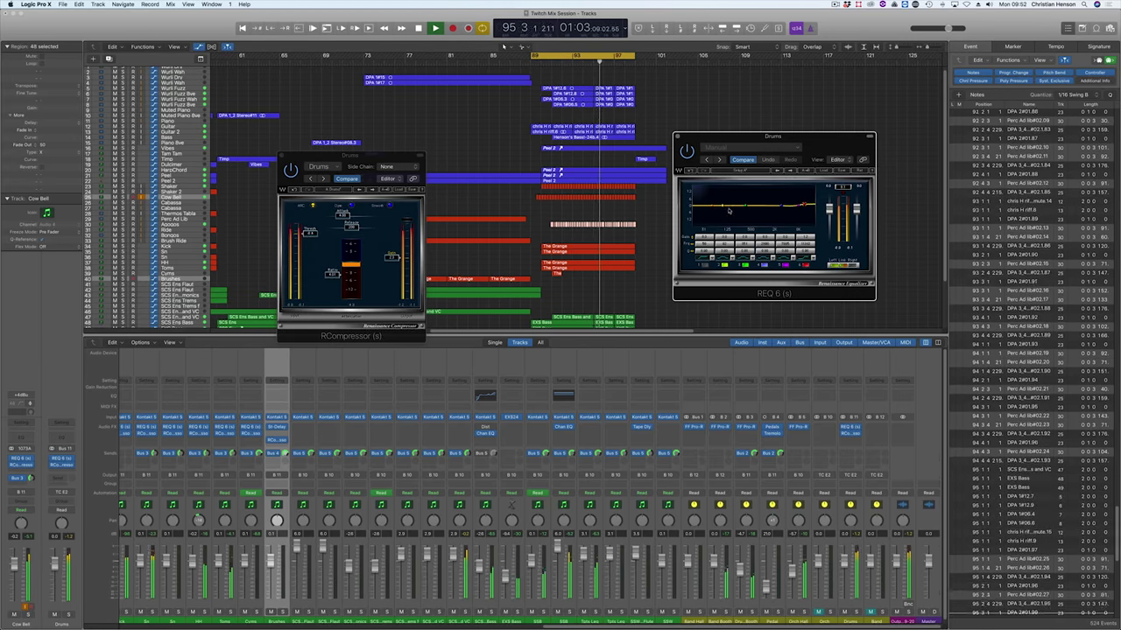
left_click_drag(711, 207, 702, 201)
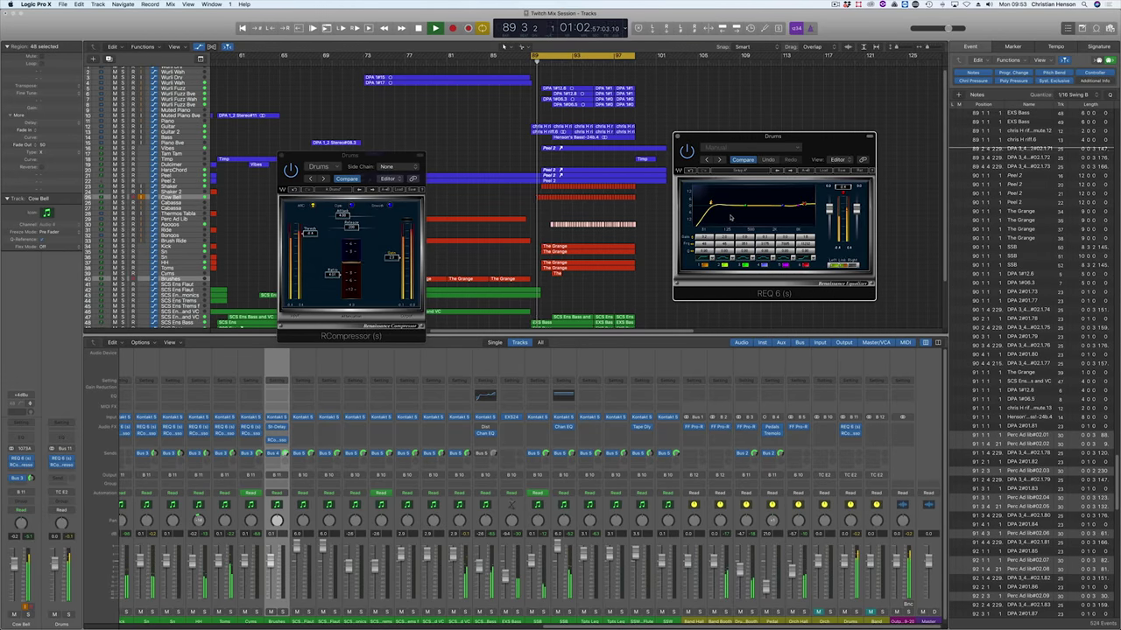
left_click(860, 445)
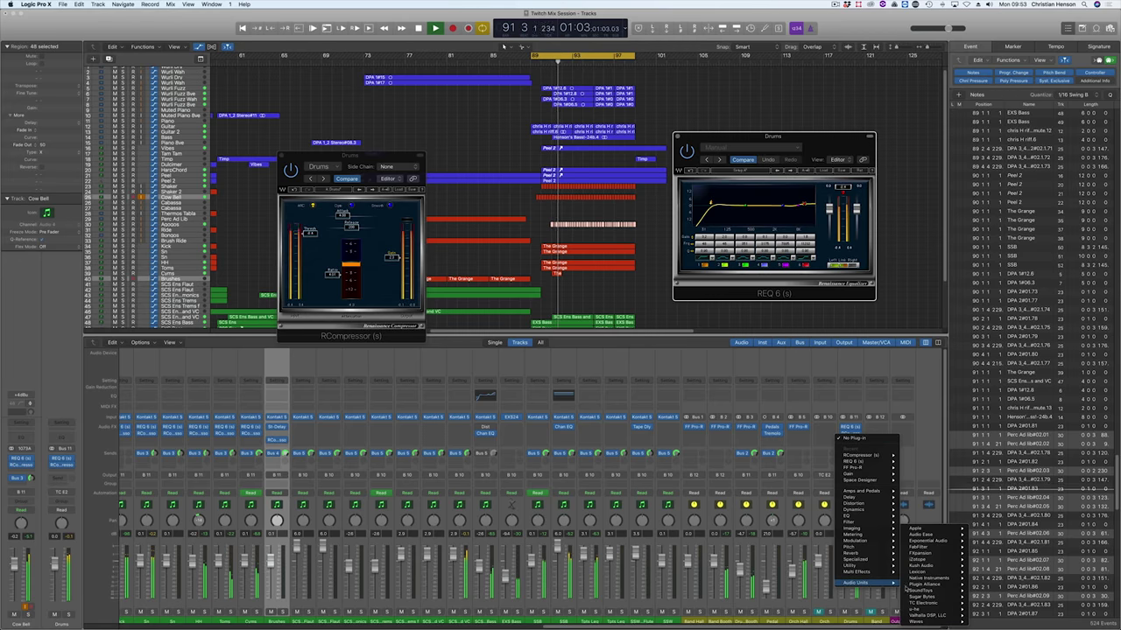
Step: Add a stereo Waves L3 UltraMaximizer to the empty insert
mouse_move(924, 623)
scroll(998, 469, "down", 10)
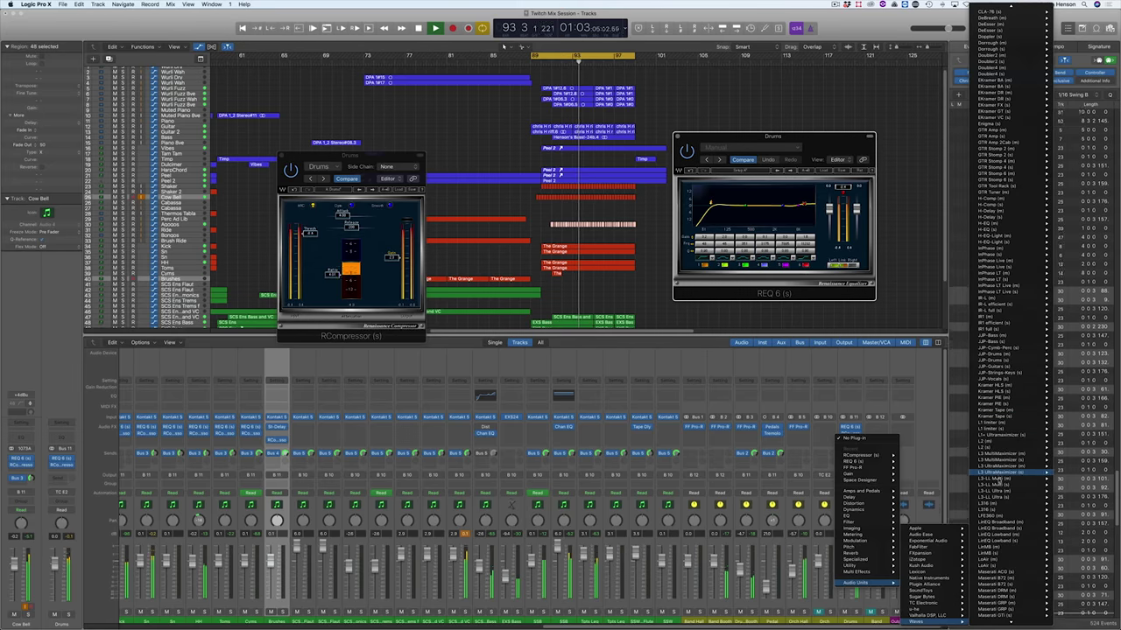
left_click(1070, 473)
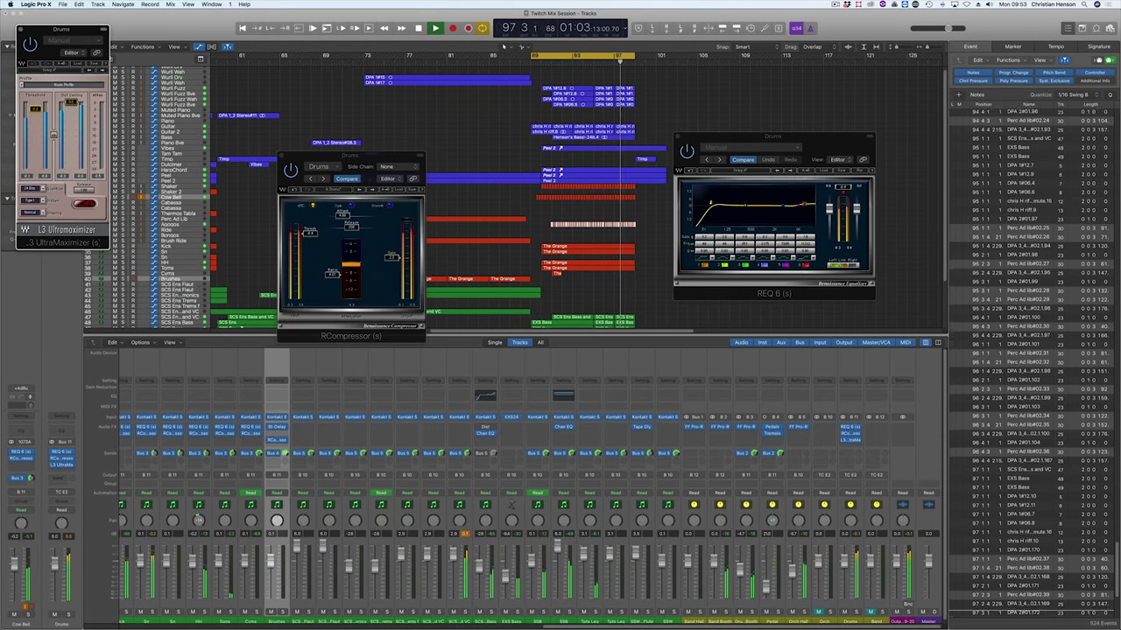
Step: Close the L3, RCompressor and REQ 6 windows, mute Drums, and stop playback
left_click(20, 29)
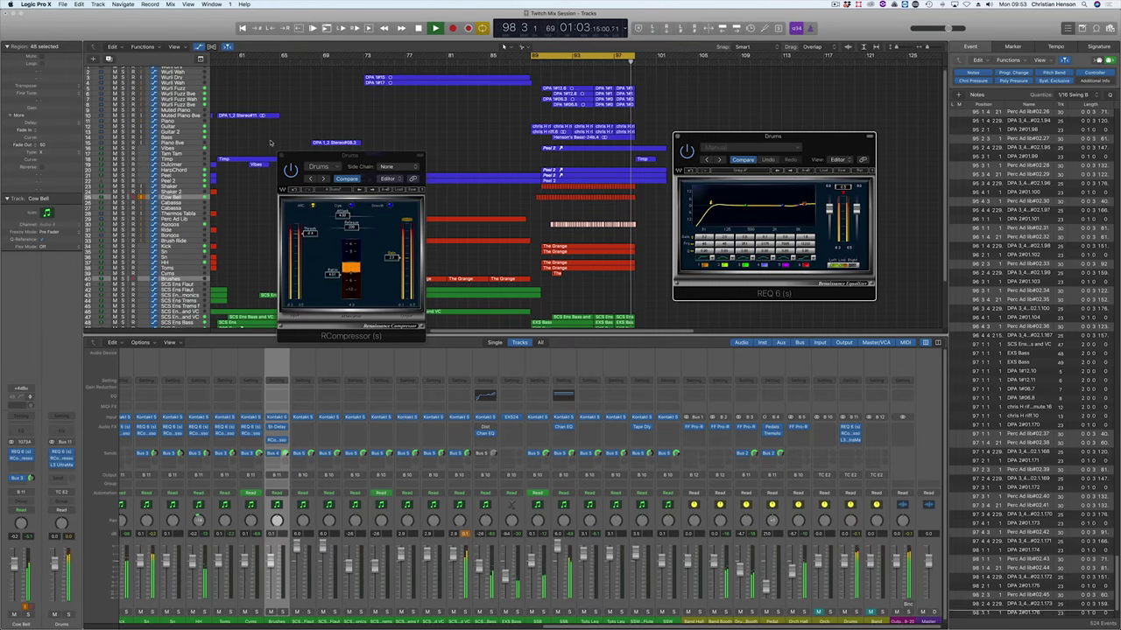
left_click(282, 158)
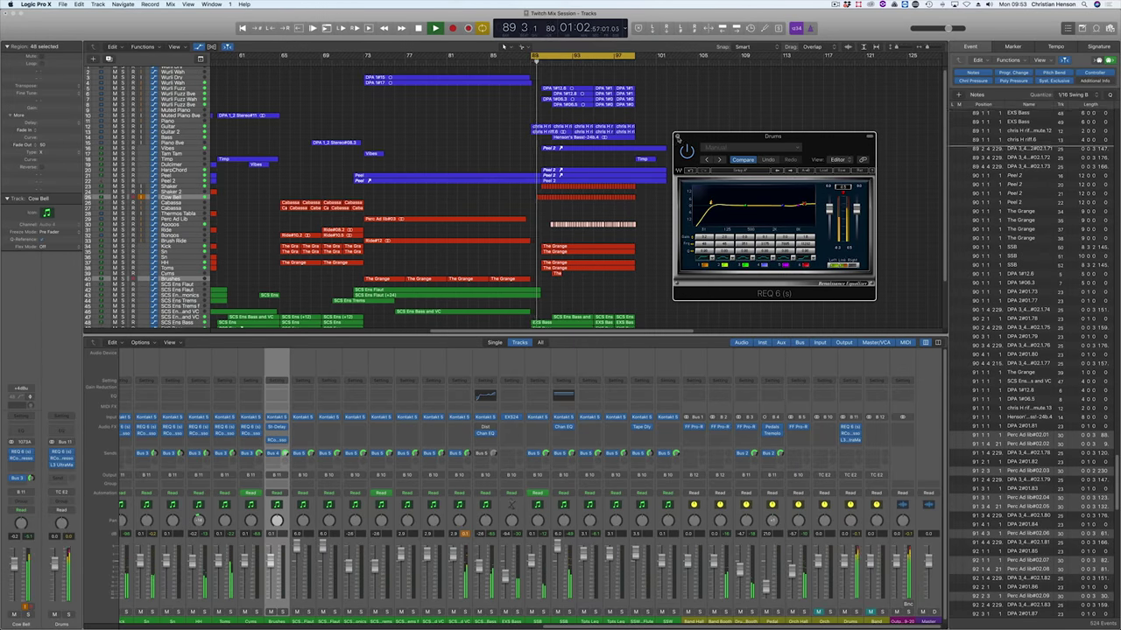
left_click(677, 138)
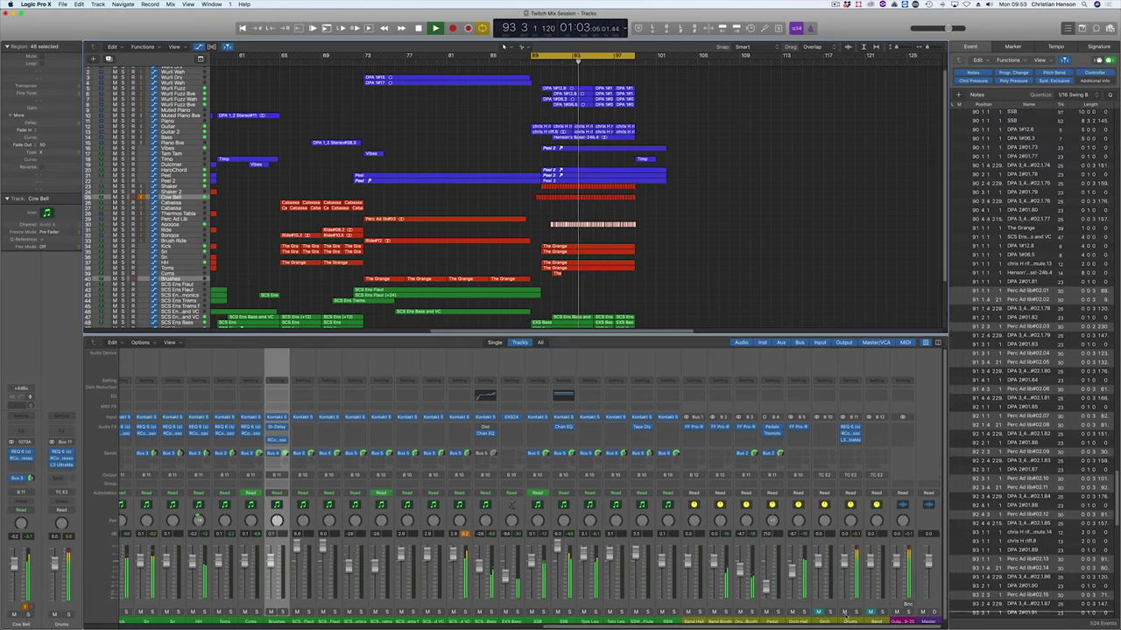
left_click(845, 612)
key("super+s")
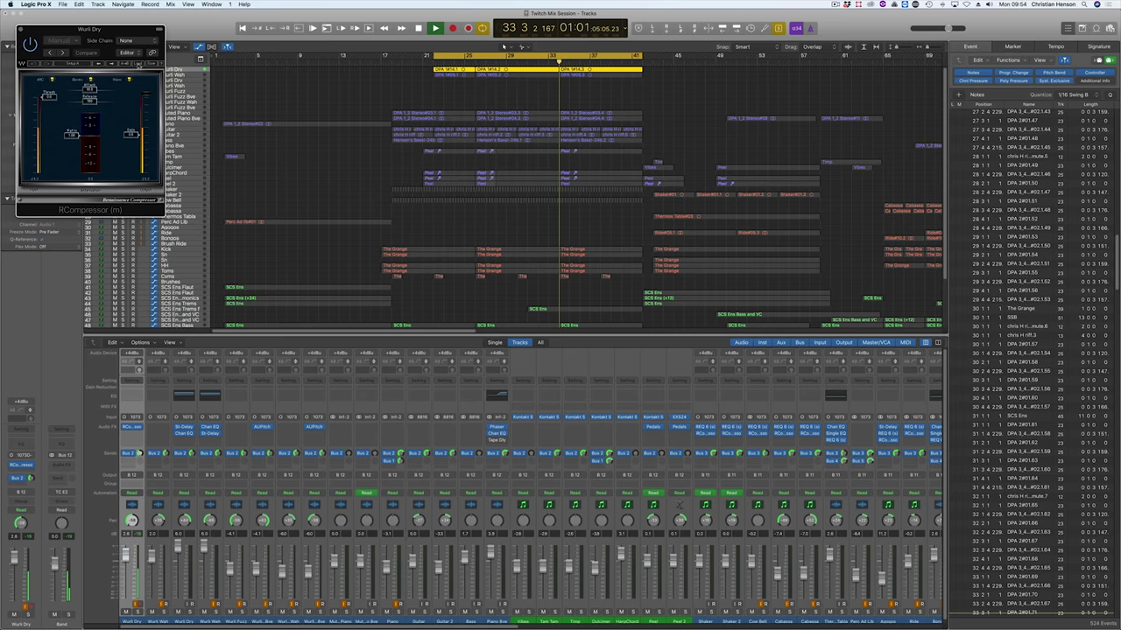
left_click(138, 65)
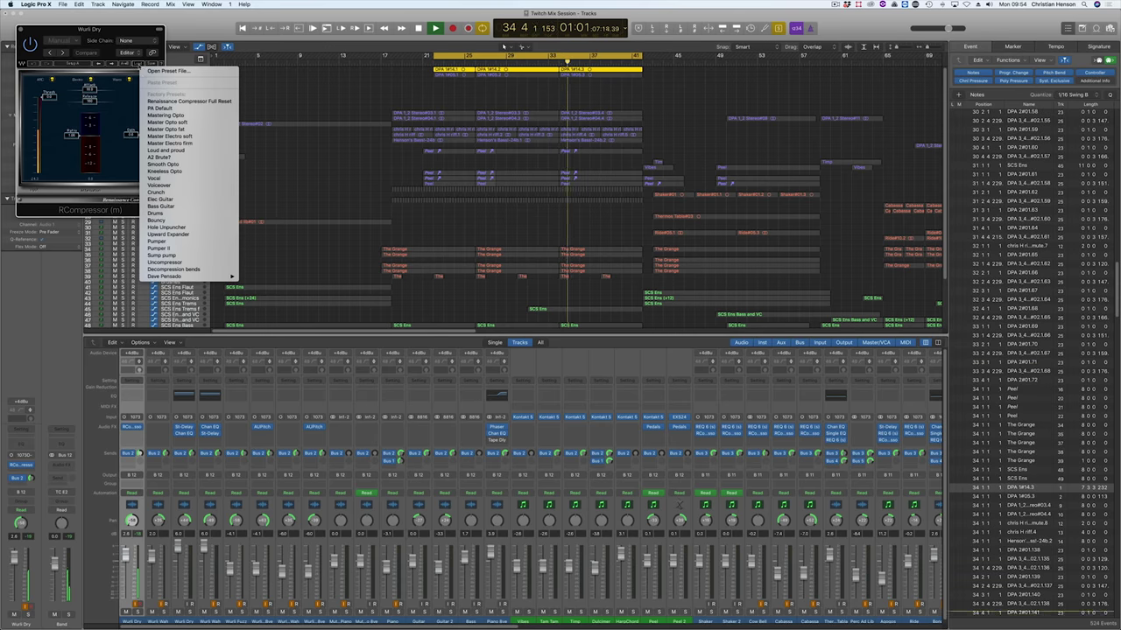
Step: Load the Elec Guitar RCompressor preset and boost REQ 4's first band about 11 dB, raising band two's frequency
left_click(162, 207)
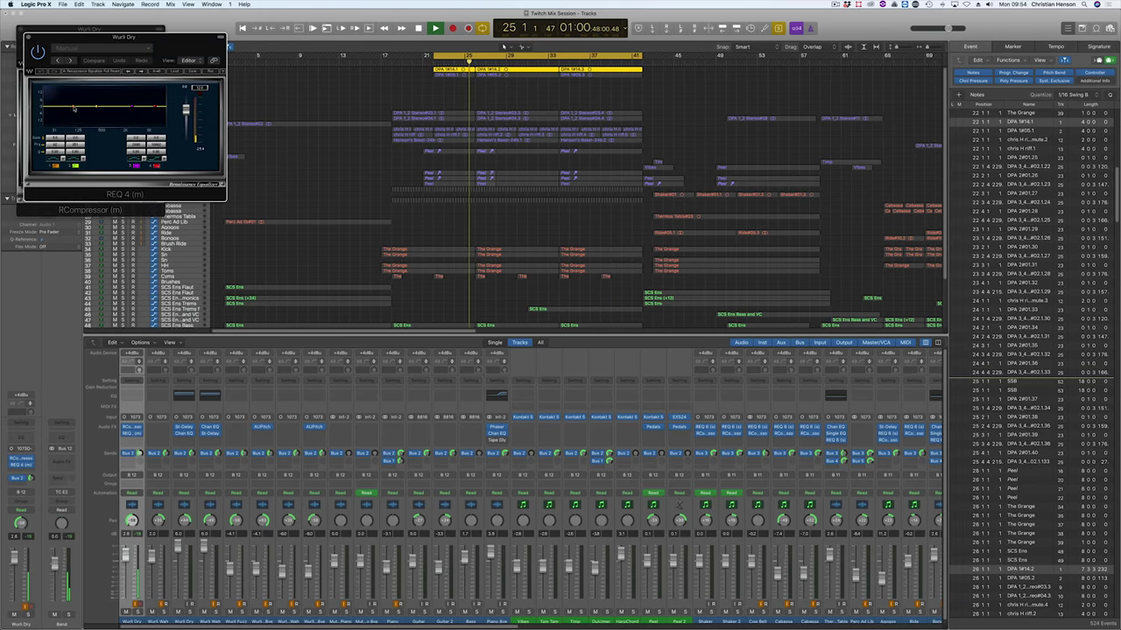
left_click_drag(74, 108, 144, 98)
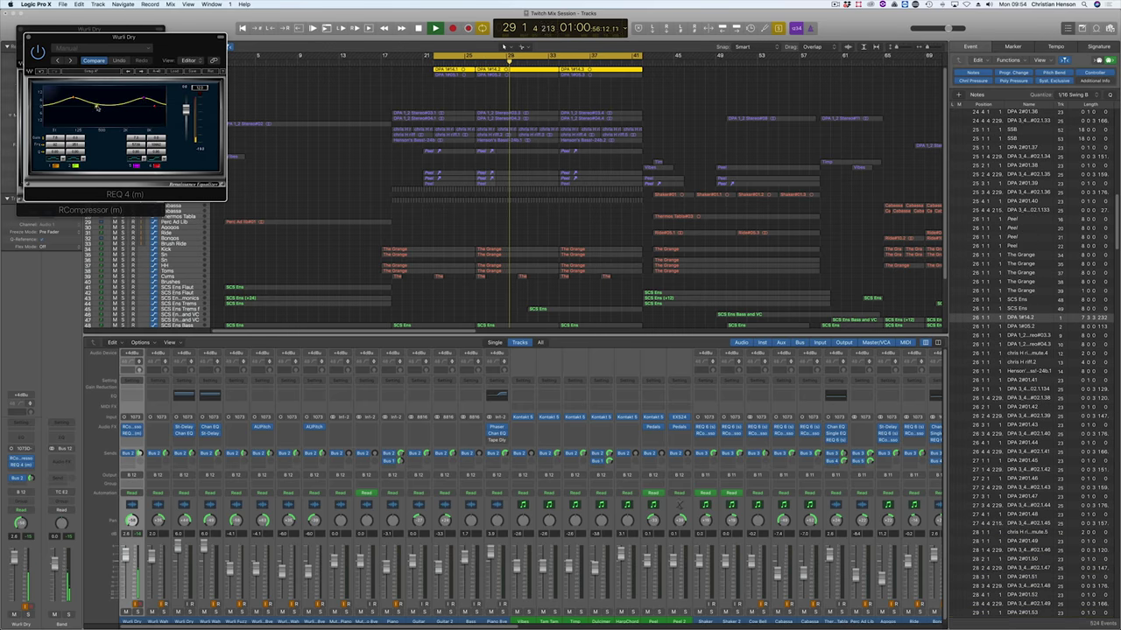
left_click_drag(96, 106, 122, 110)
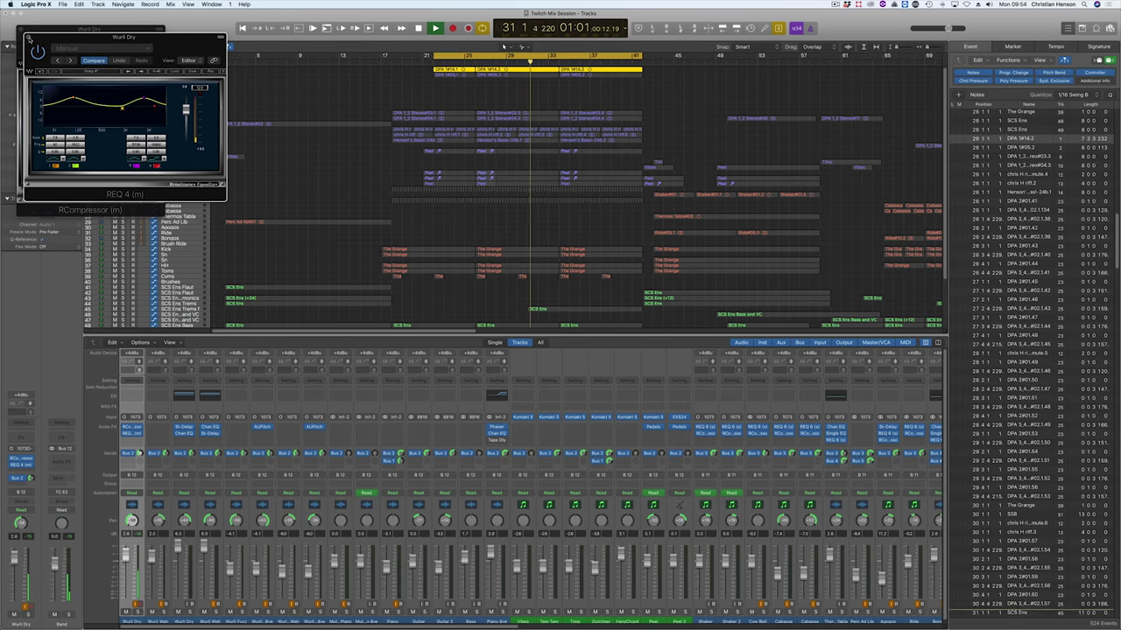
Step: Close the RCompressor and REQ 4 windows, then select Wurli Wah and play from bar 22
left_click(22, 30)
left_click(30, 38)
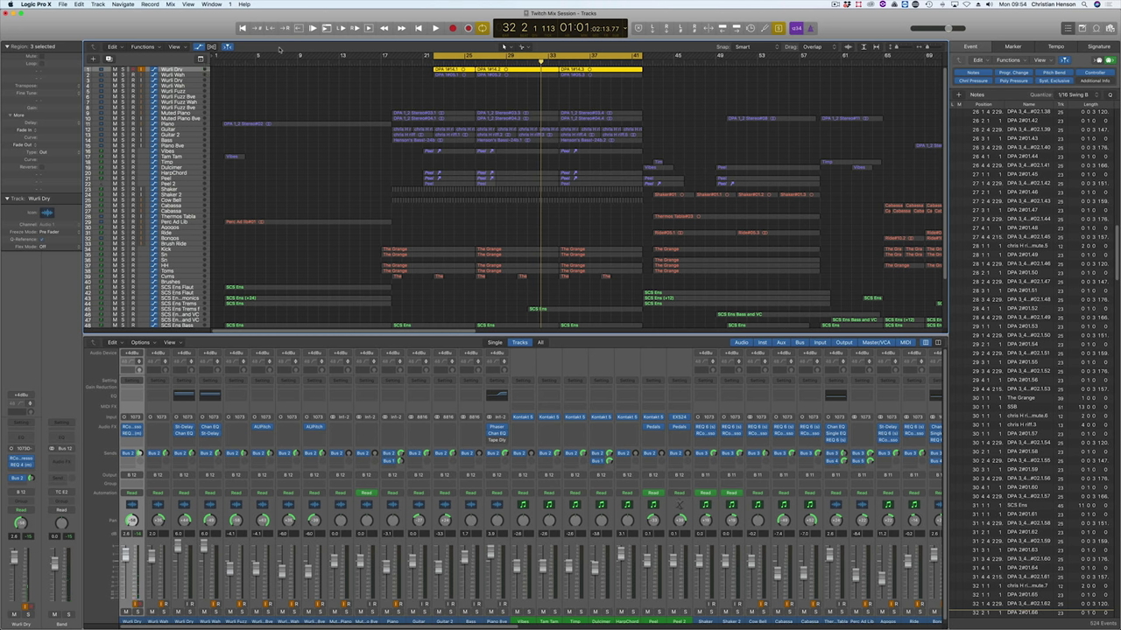
left_click(179, 75)
key("space")
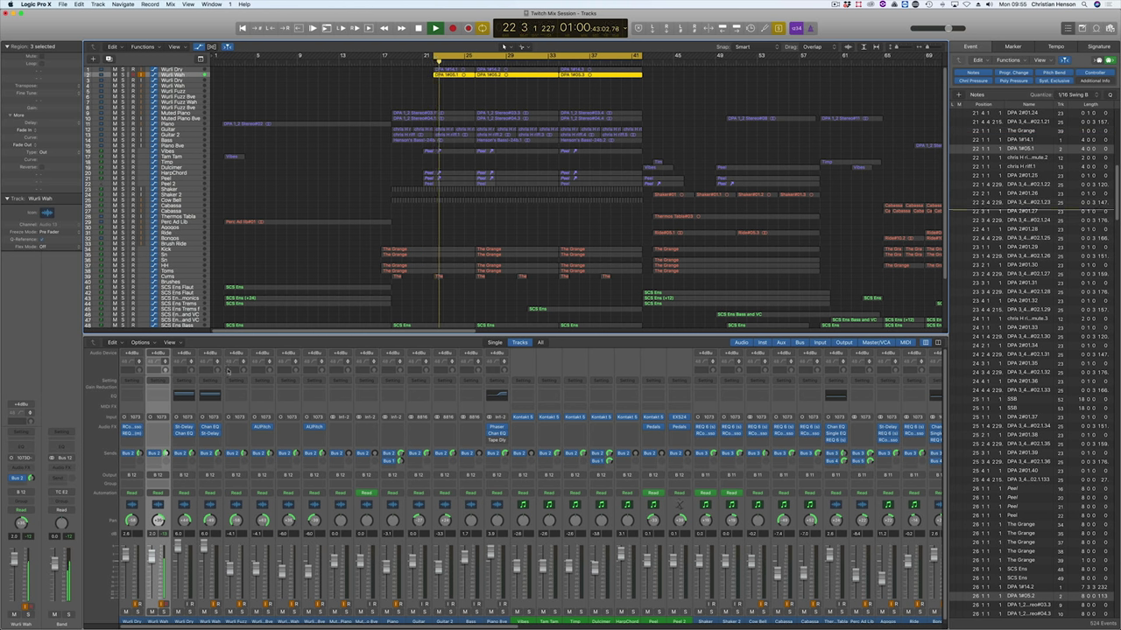
Step: Copy the REQ 4 EQ onto Wurli Wah's second insert and view it while playing from bar 22
key("space")
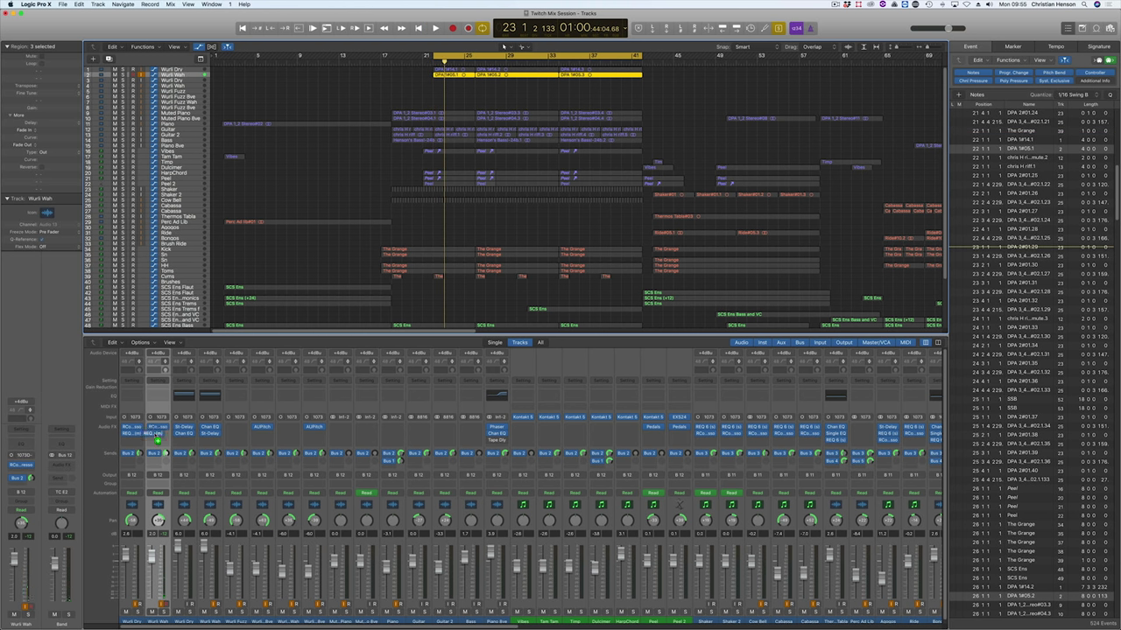
left_click_drag(161, 437, 160, 437)
key("shift+Return")
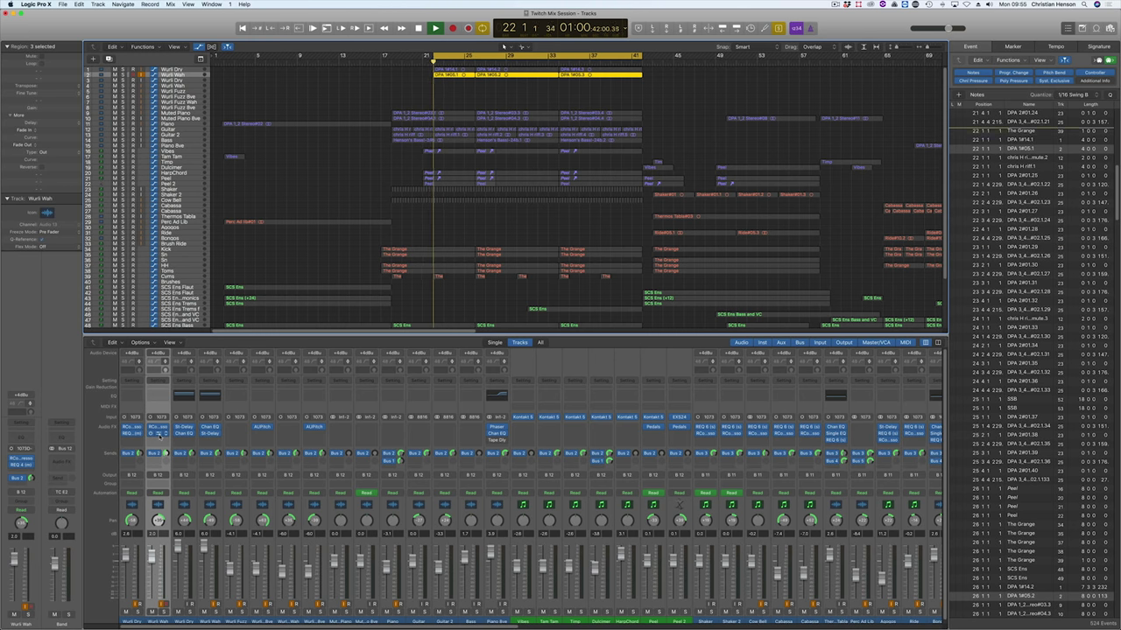
left_click(158, 432)
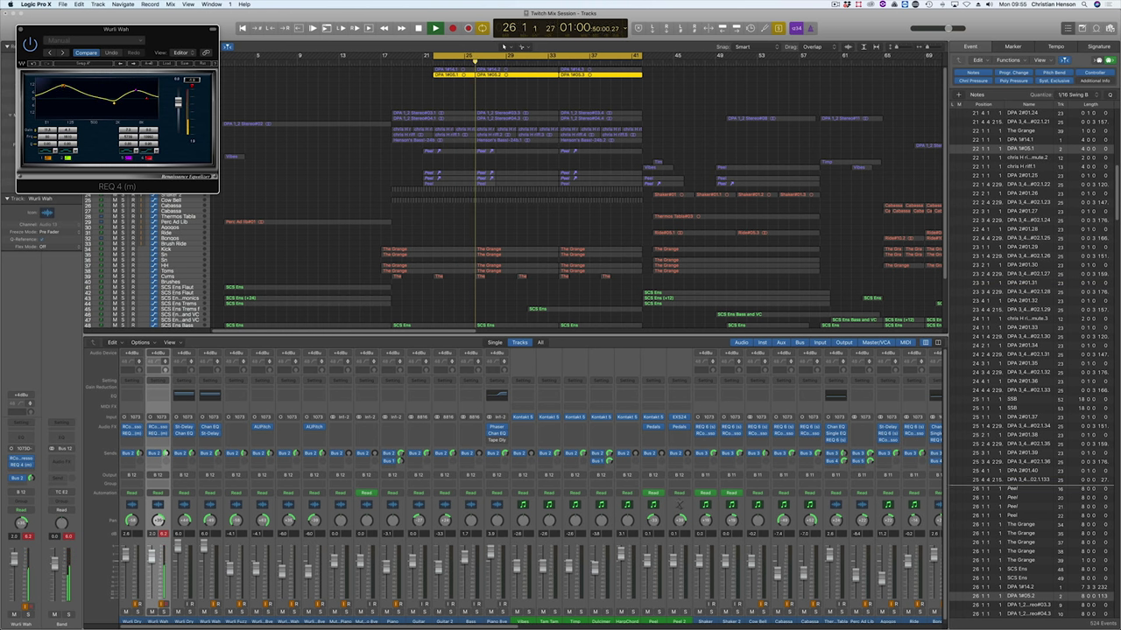
Step: Add the top two tracks' regions to the selection, close the REQ window and select Muted Piano
left_click_drag(427, 69, 669, 98)
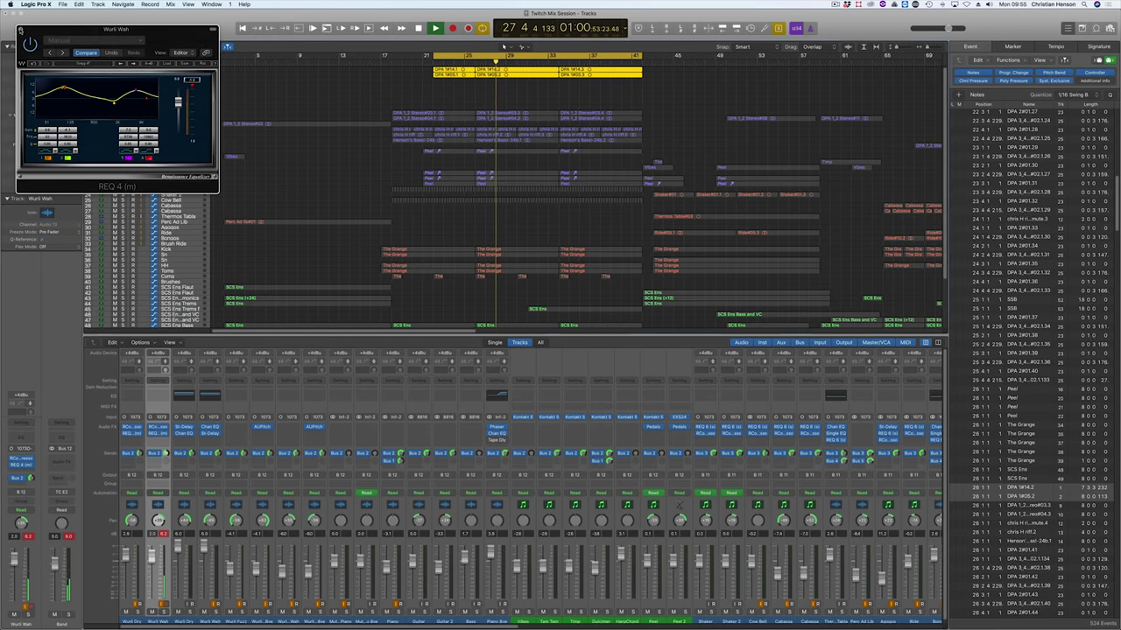
left_click(21, 31)
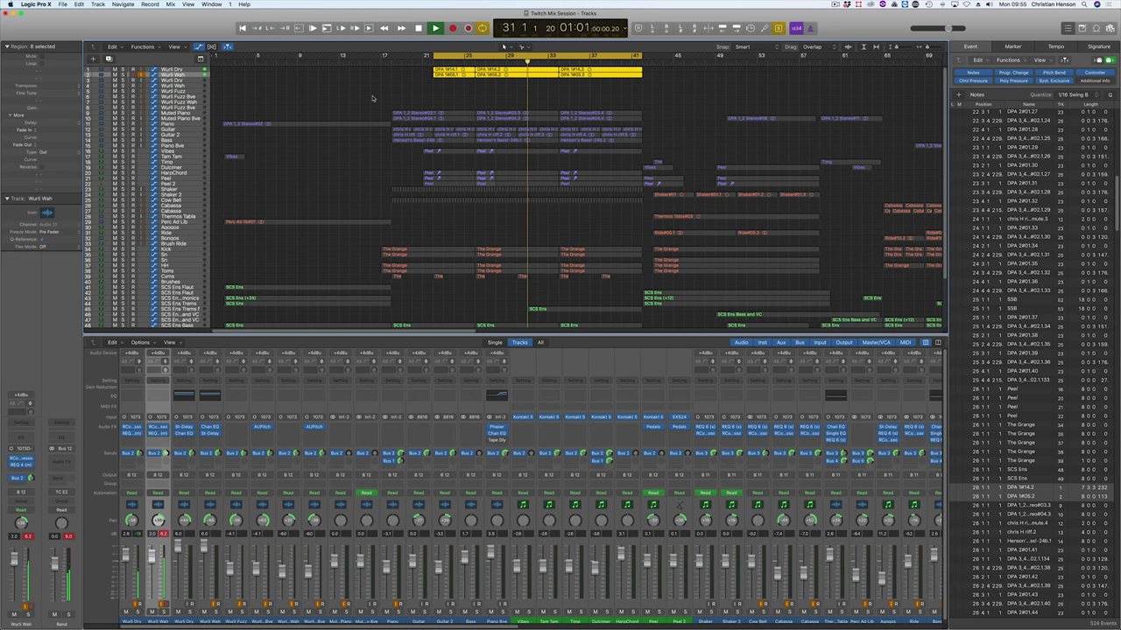
left_click(175, 114)
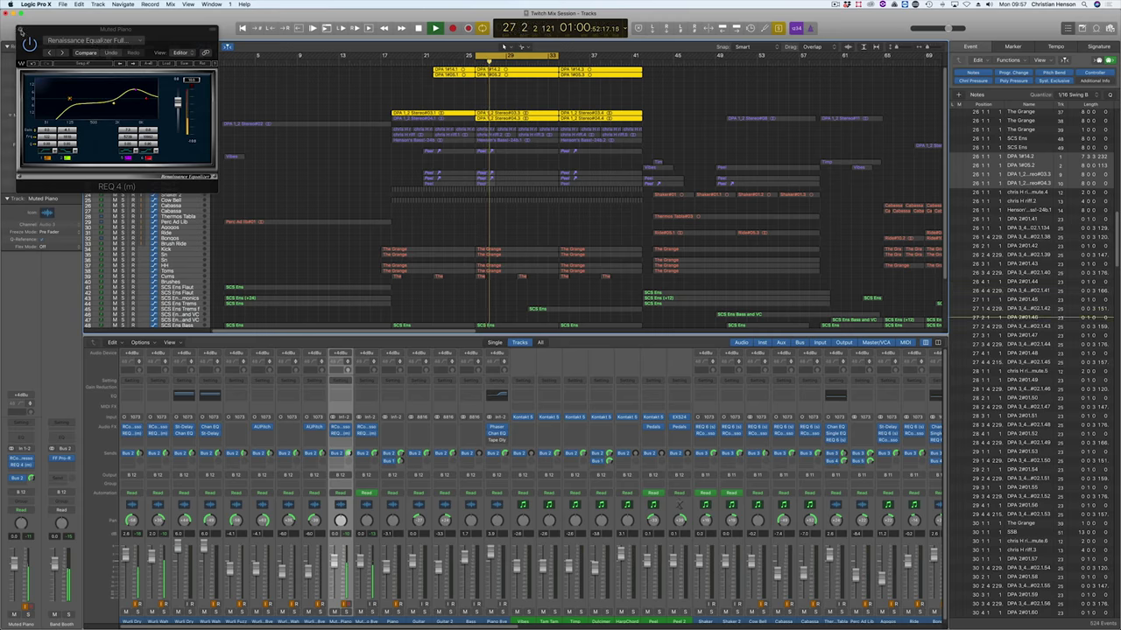
Step: Close the Renaissance Equalizer and select the regions on tracks 1, 2, 9 and 10
left_click(21, 32)
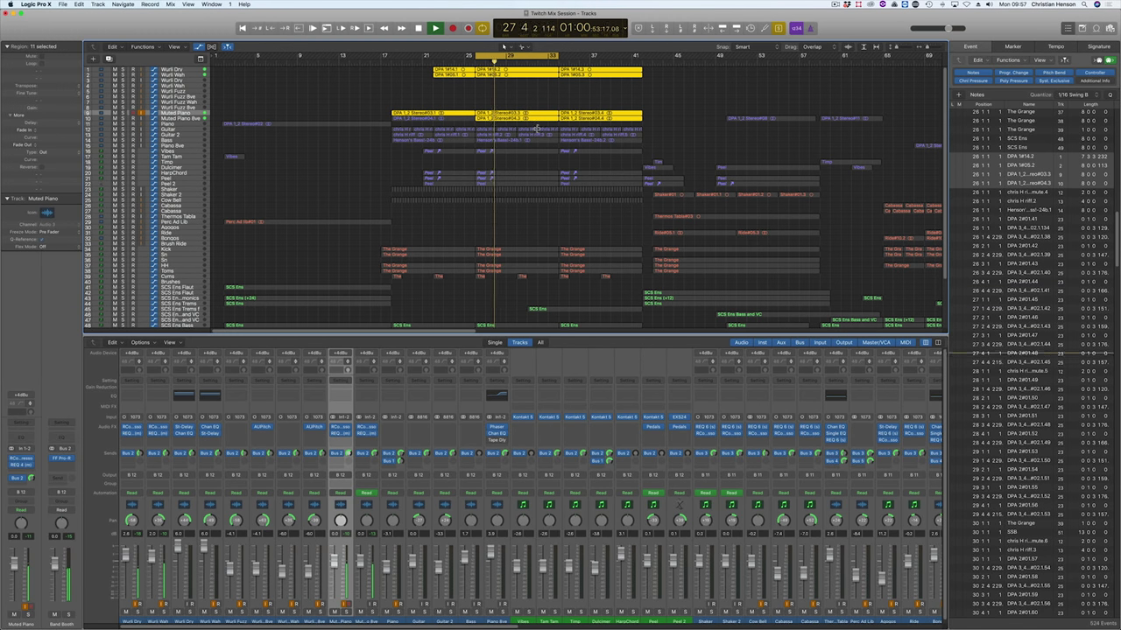
left_click(519, 119)
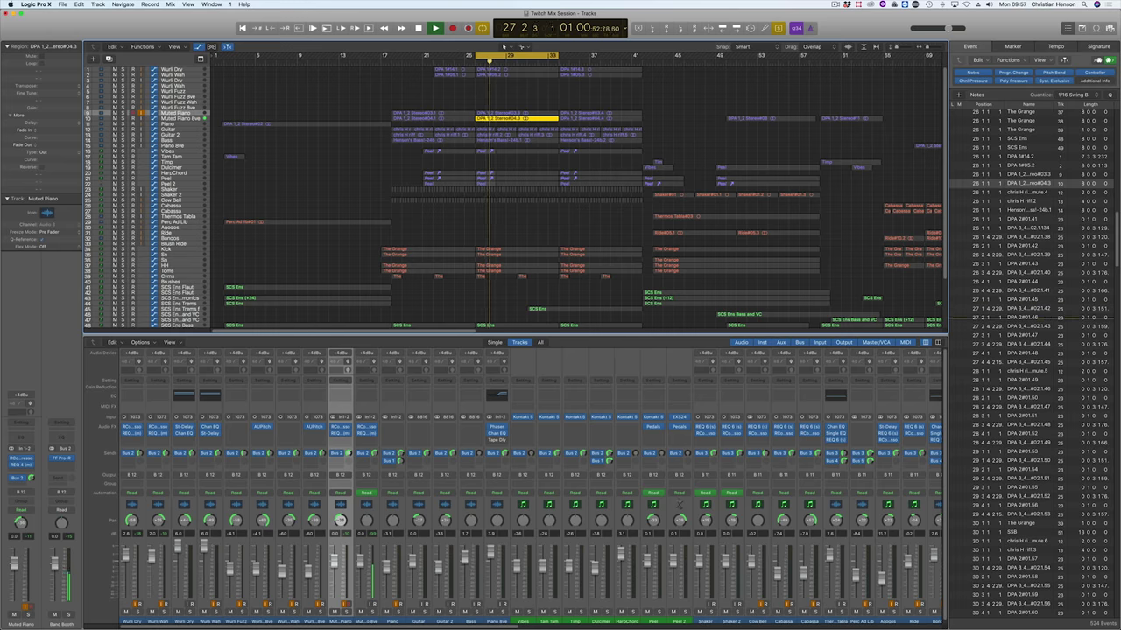
key("Down")
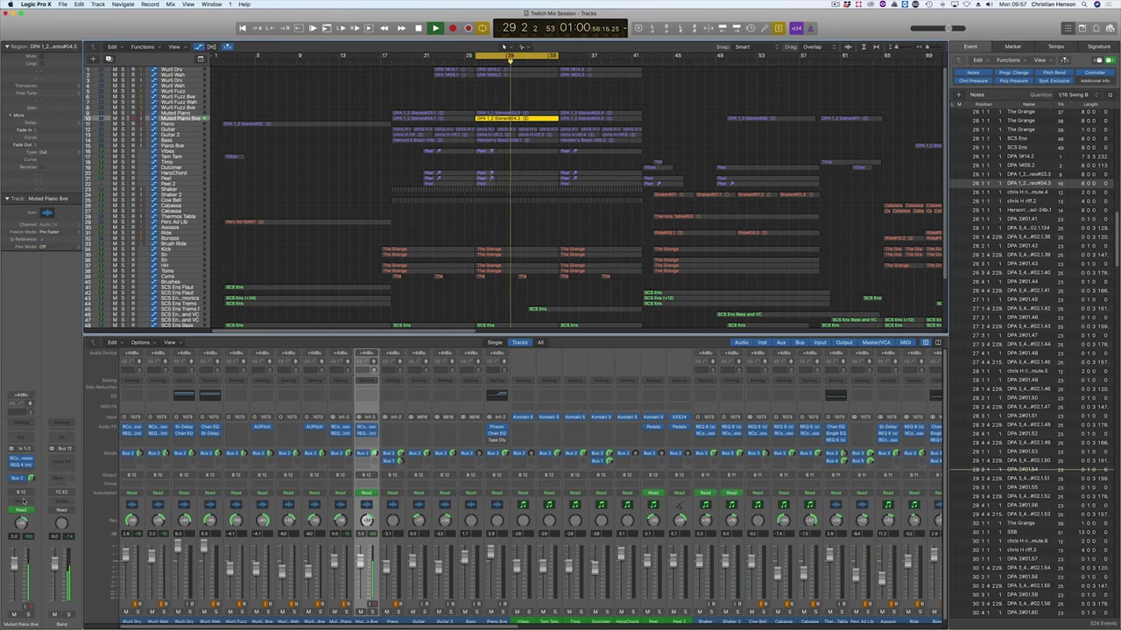
key("Up")
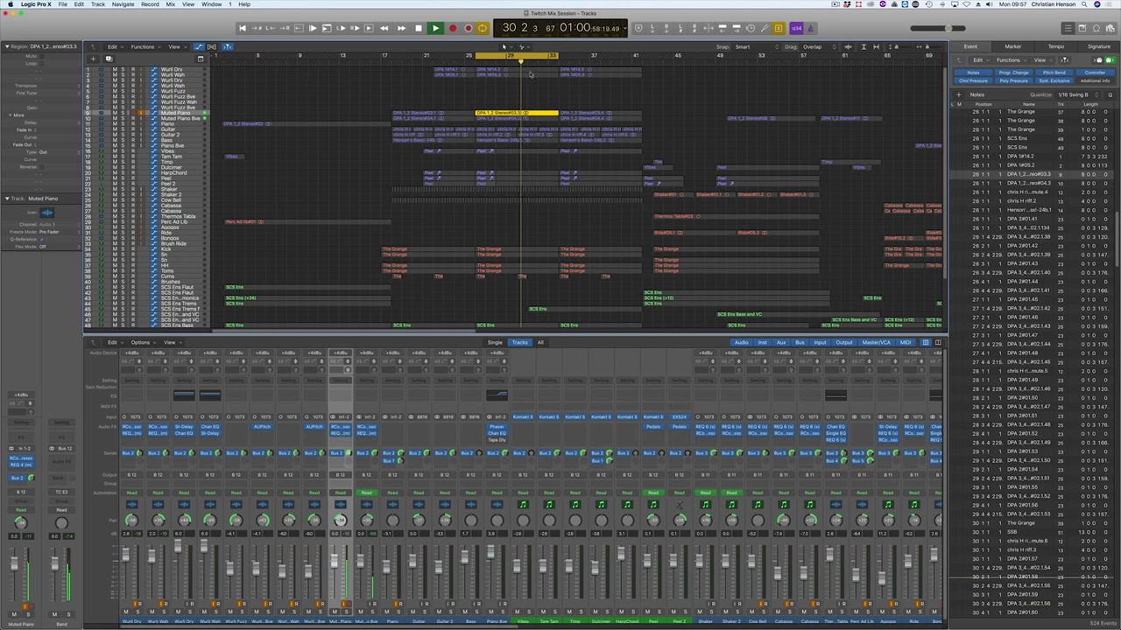
left_click_drag(644, 124, 423, 60)
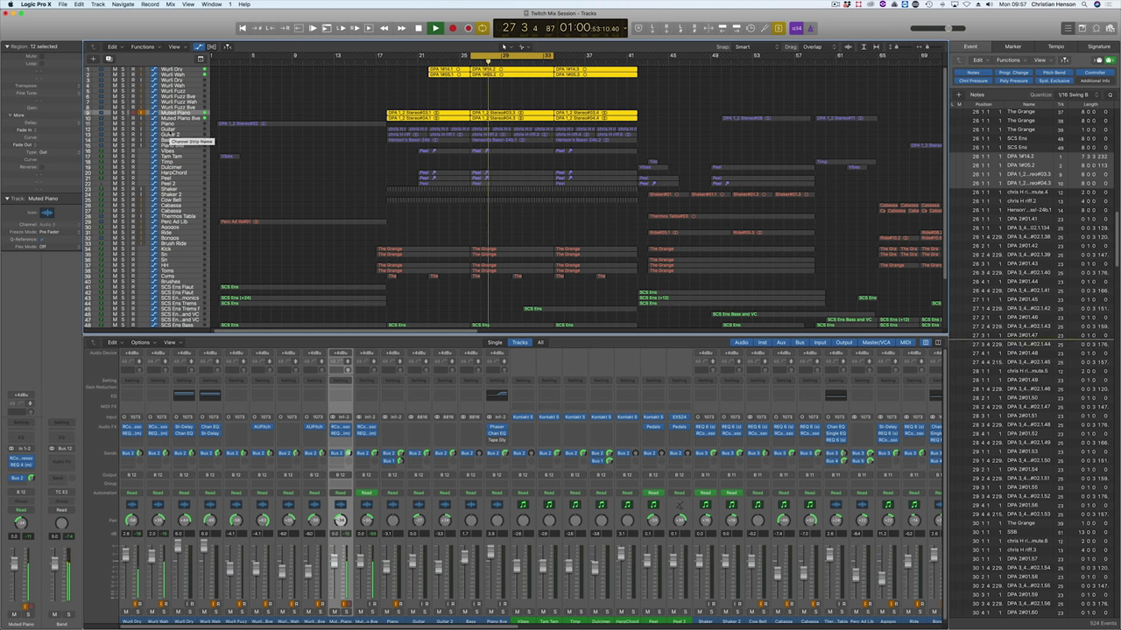
Step: Set Guitar's Bus 2 send to -2.9 and copy the REQ equalizer onto the Guitar channel
key("space")
left_click(419, 622)
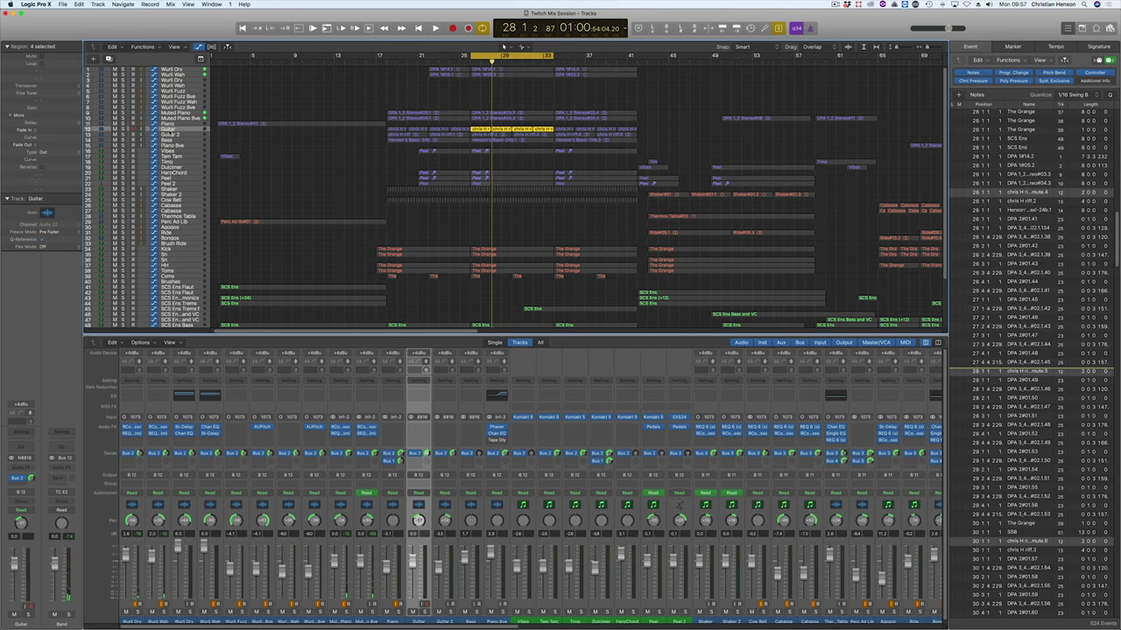
key("Return")
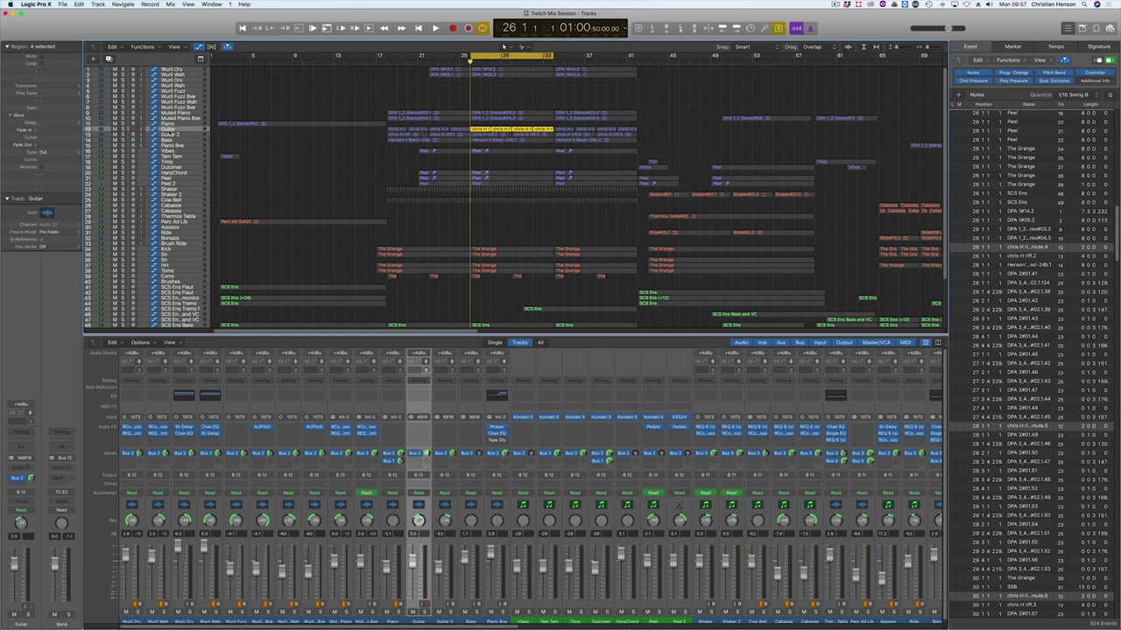
key("space")
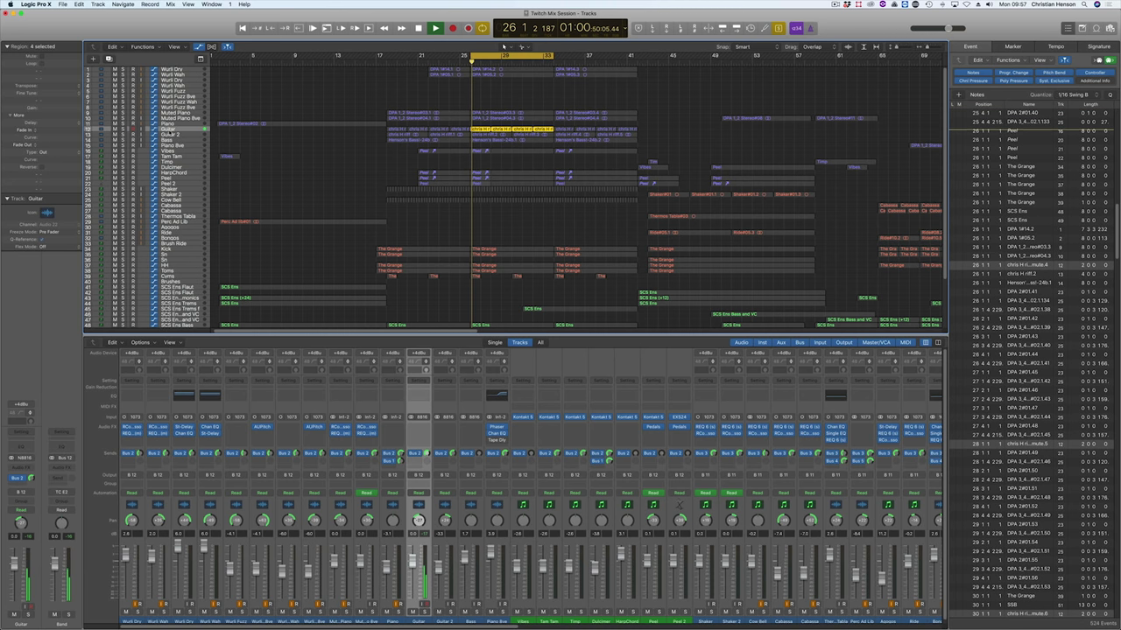
left_click_drag(426, 454, 426, 452)
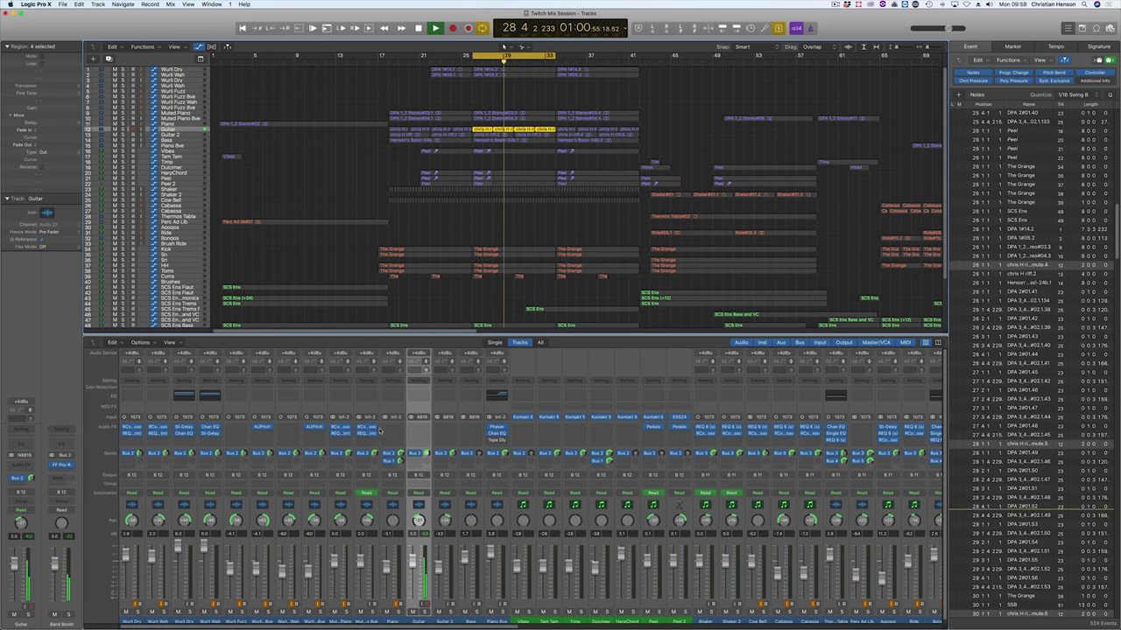
left_click_drag(370, 428, 416, 429)
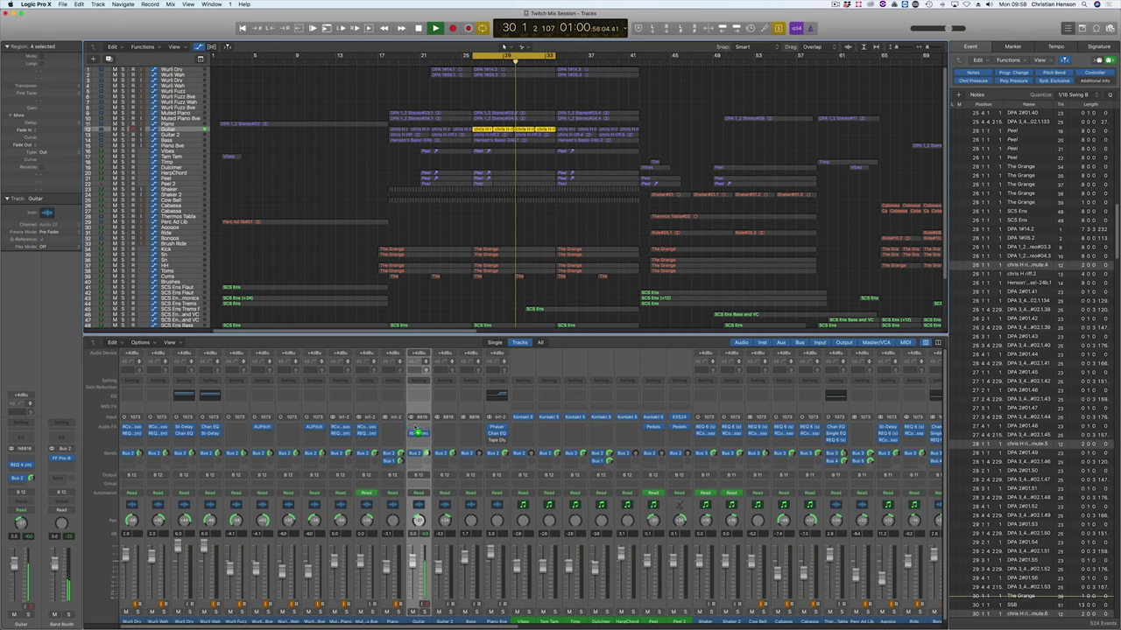
left_click(421, 433)
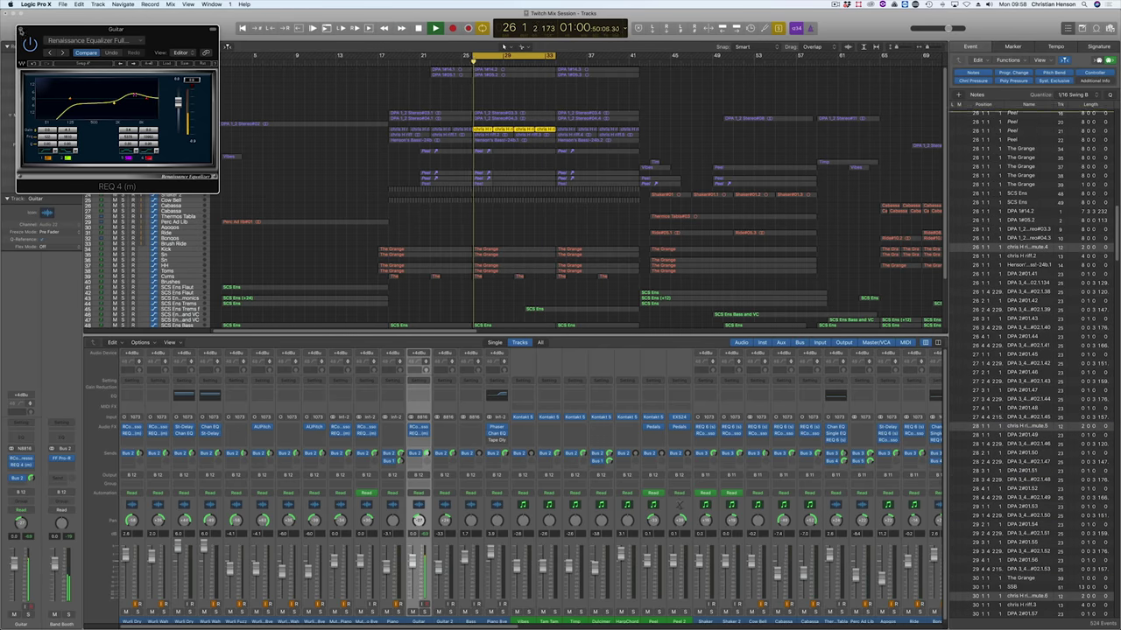
Step: Close the Guitar REQ window and review Guitar 2's RCompressor settings
left_click(21, 30)
key("Down")
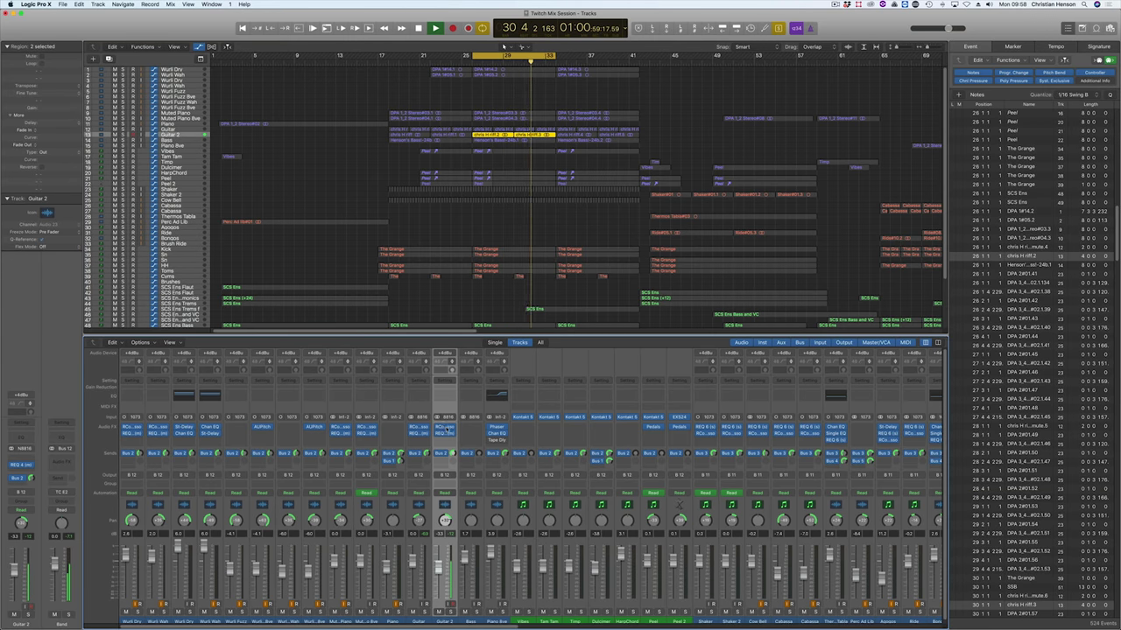
left_click(445, 431)
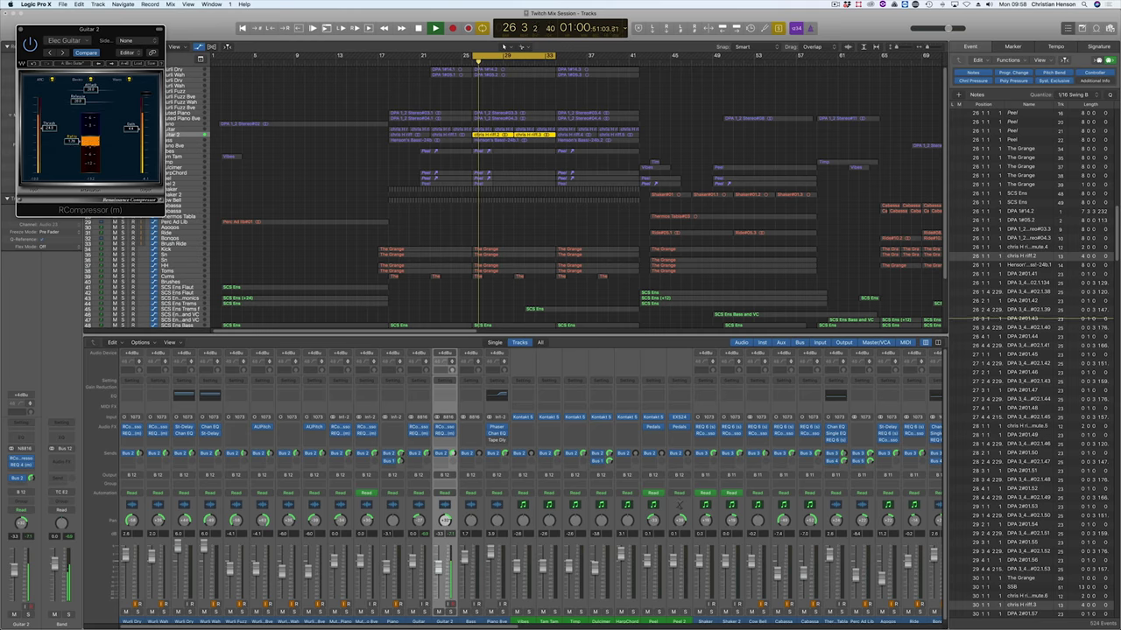
left_click(22, 29)
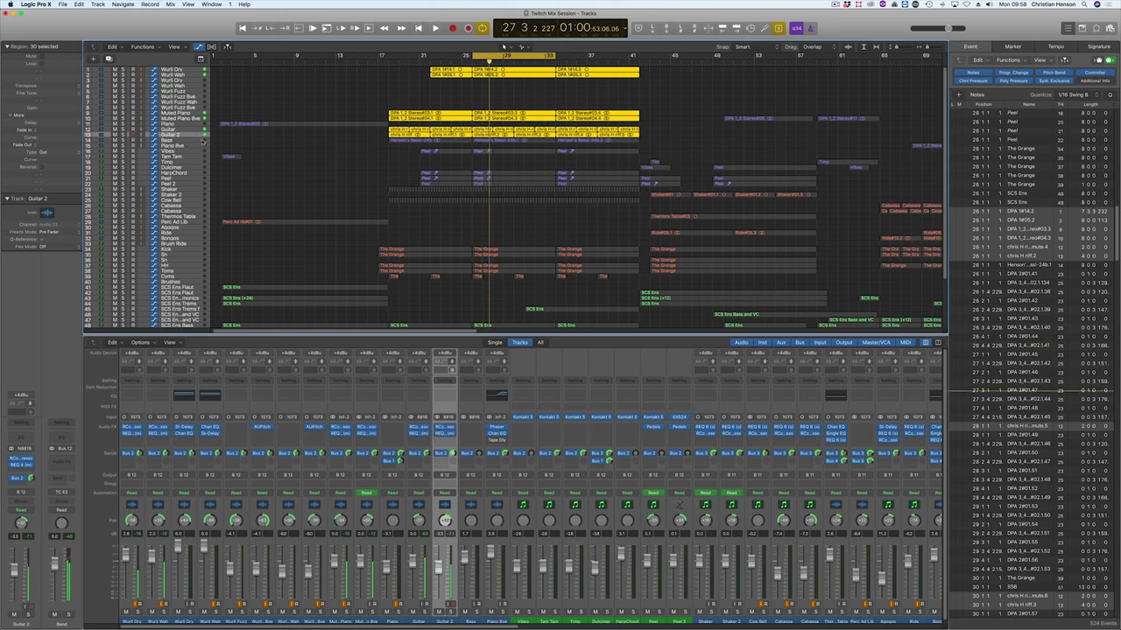
Step: Select only the Henson's Bass-24b.1 region and replay it from bar 26
left_click(511, 141)
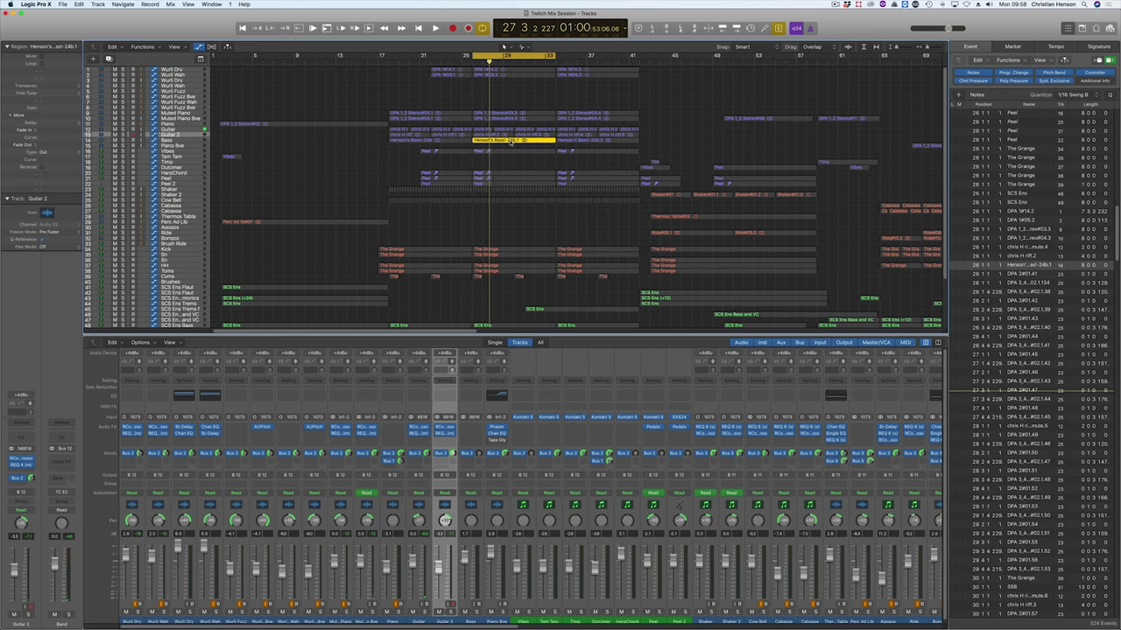
key("space")
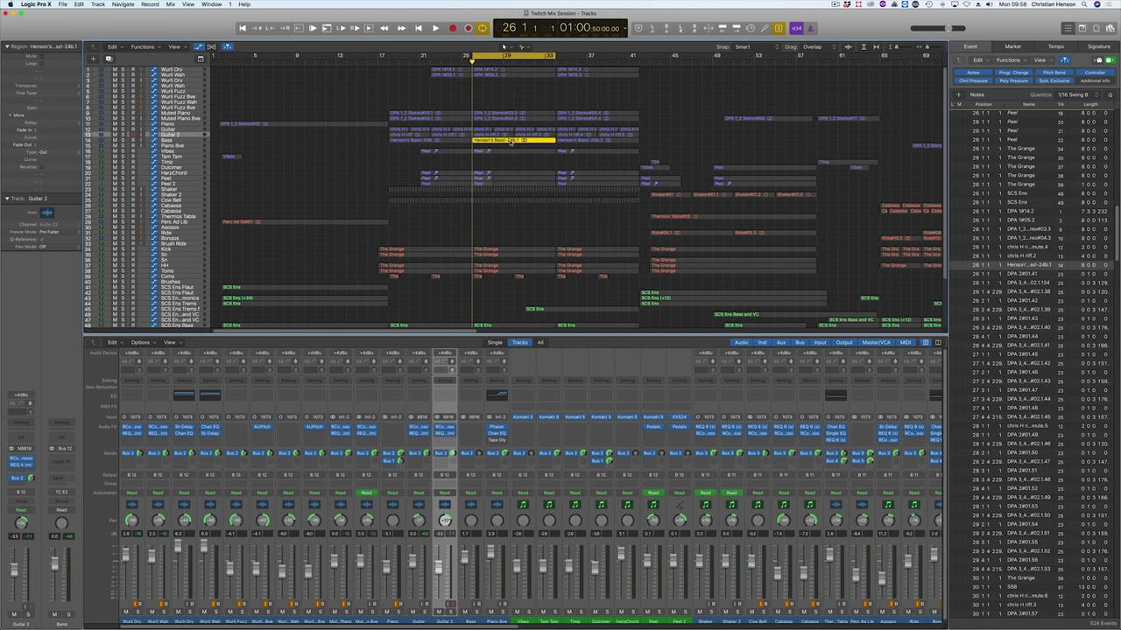
key("space")
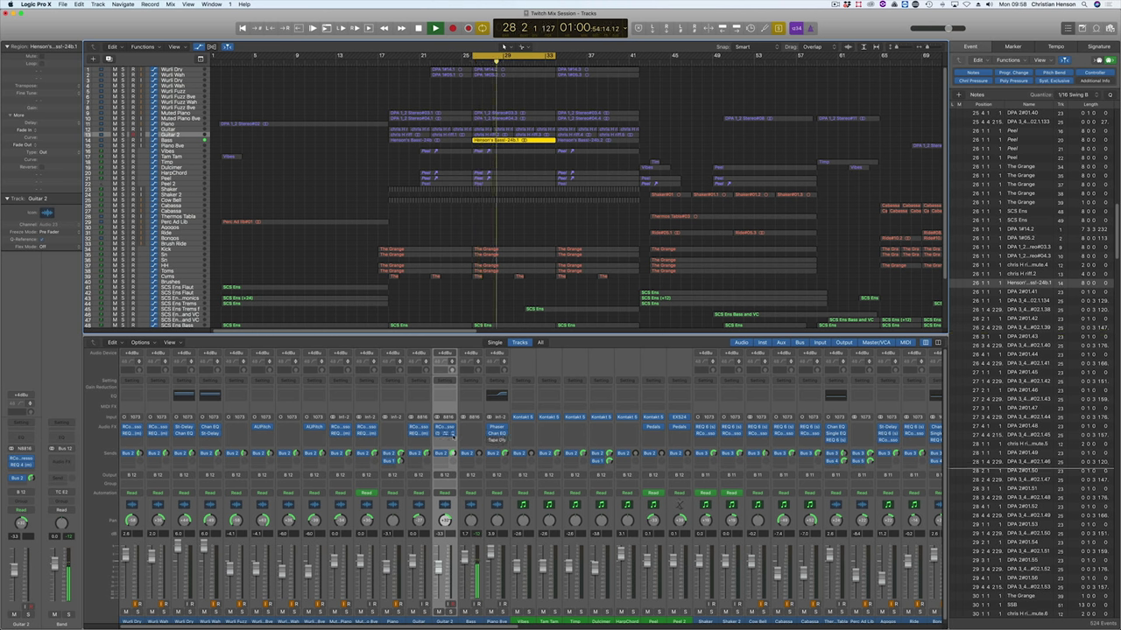
Step: Load the Bass Guitar compressor preset and boost the bass REQ's low-mid and high bands
left_click(479, 431)
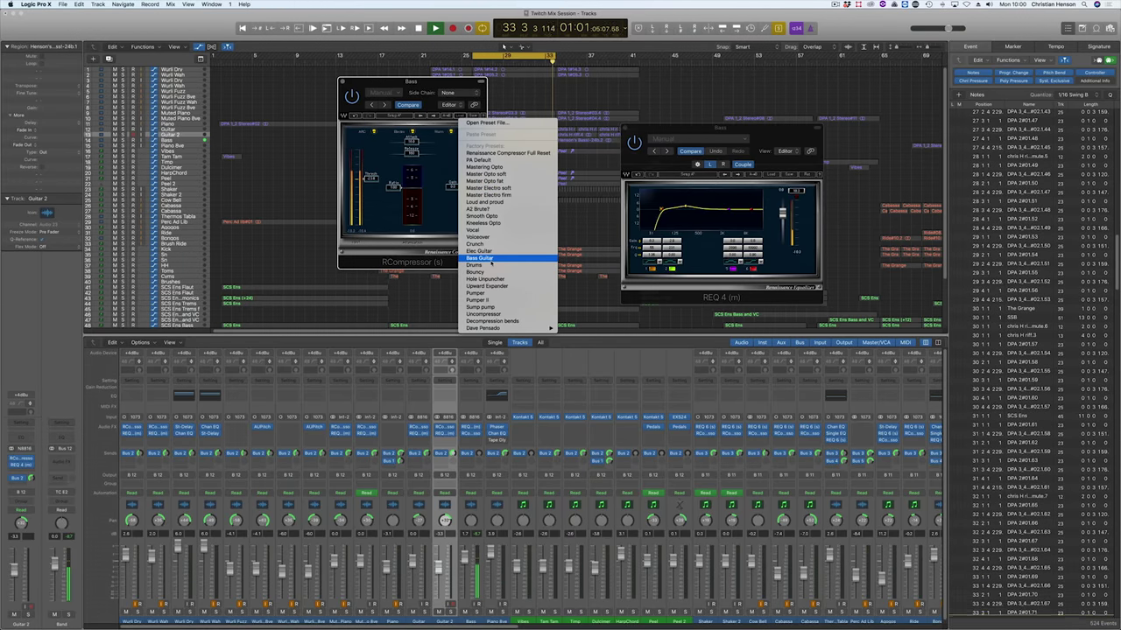
left_click(491, 260)
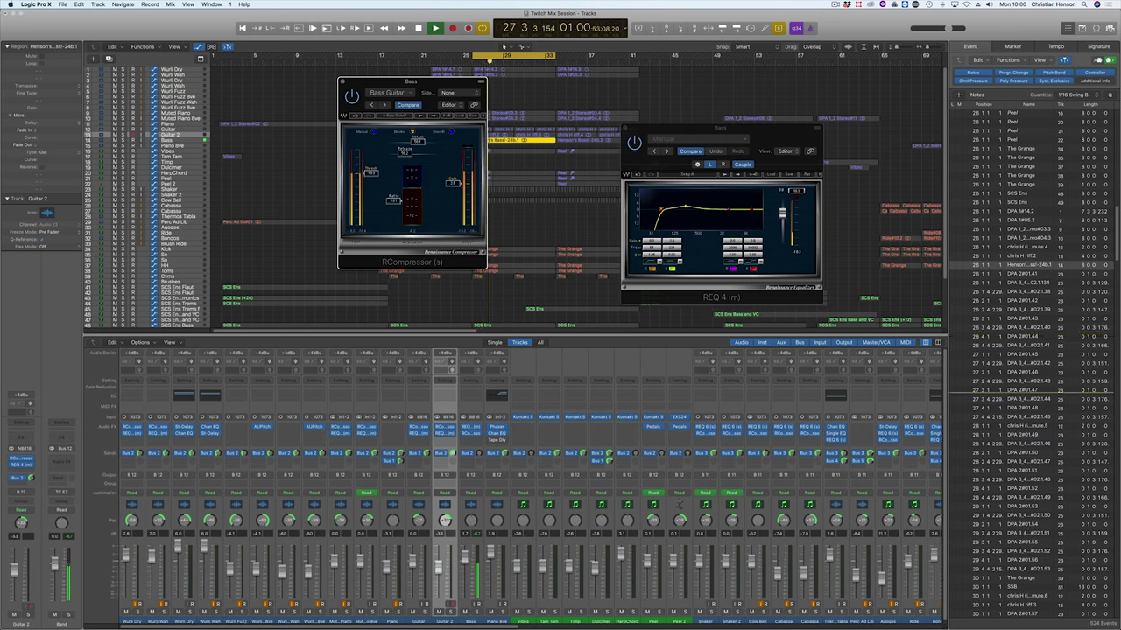
left_click_drag(752, 211, 678, 201)
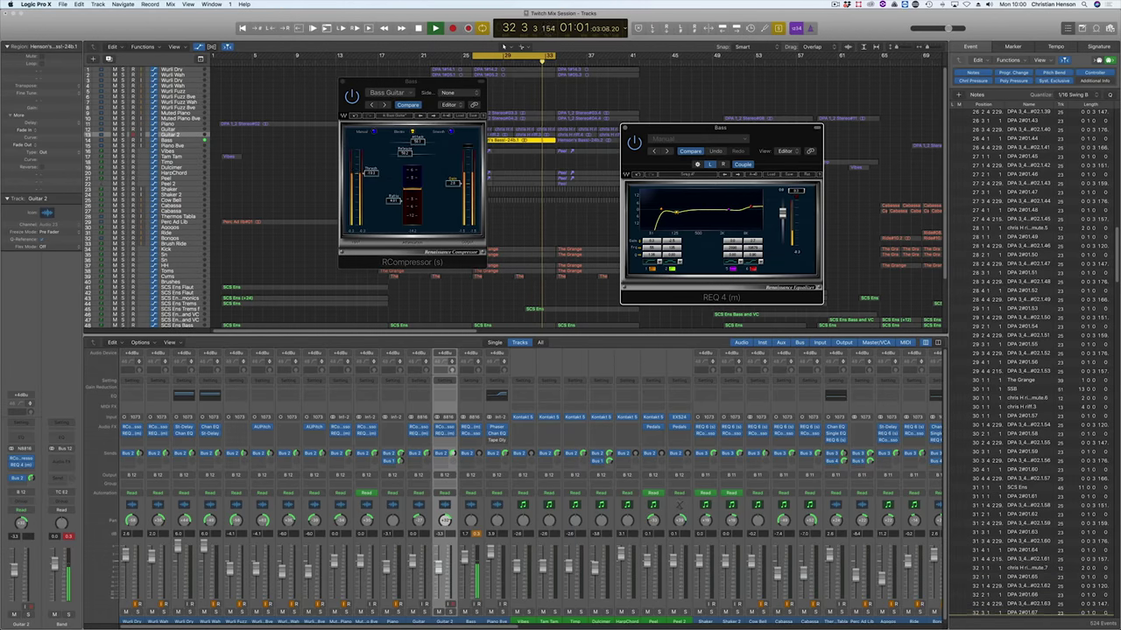
Step: Close the bass compressor and REQ windows, stop playback and turn solo off
left_click(343, 81)
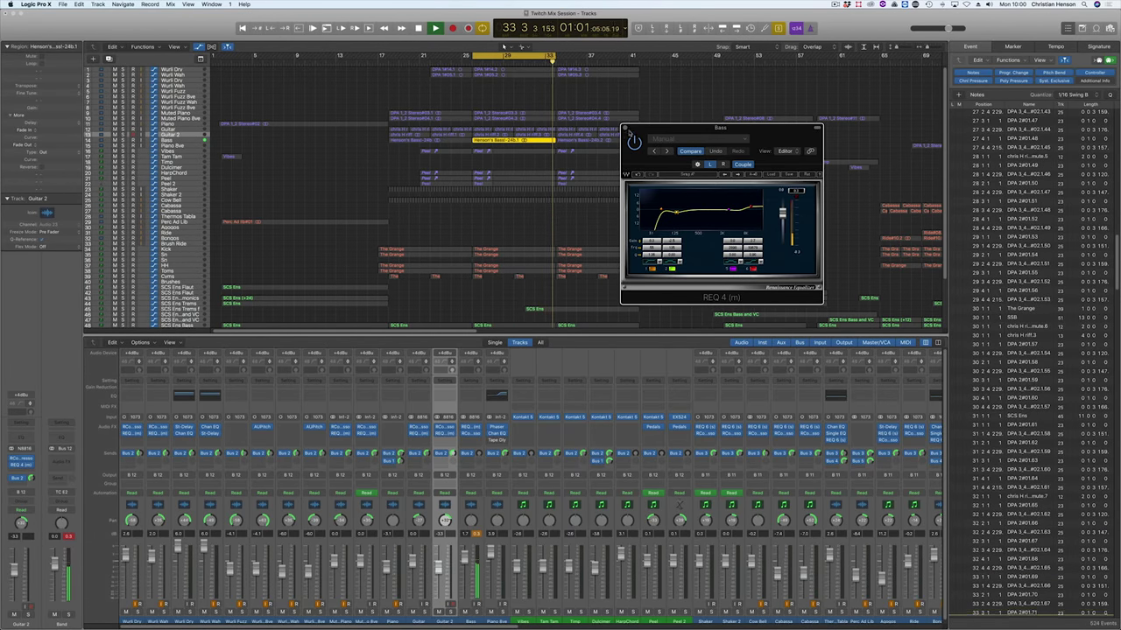
key("super+w")
key("space")
key("ctrl+s")
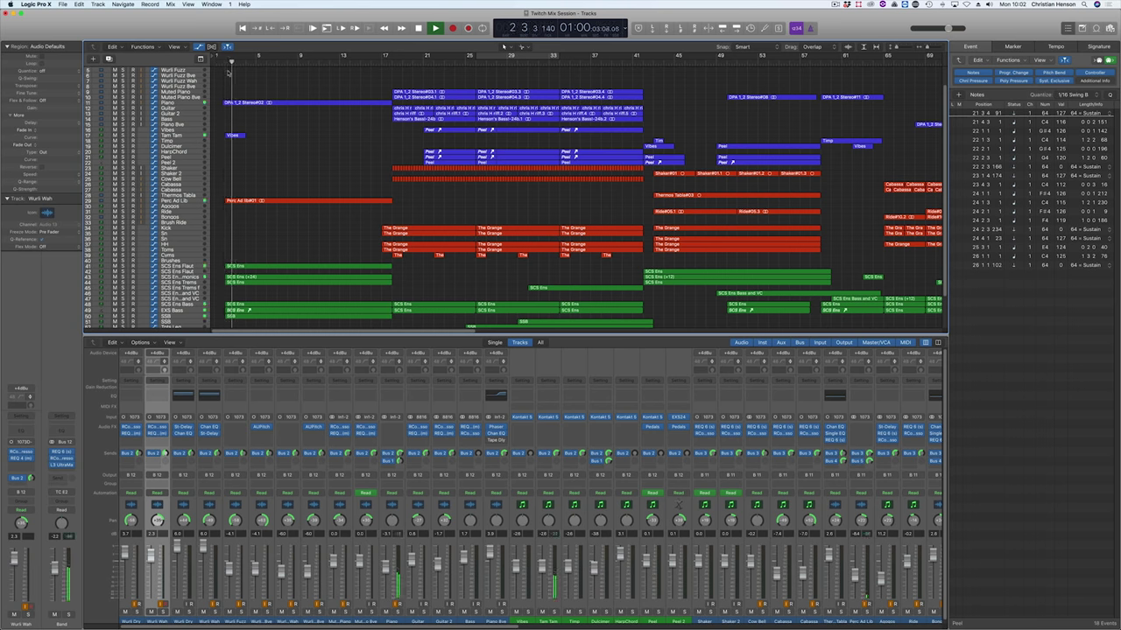
Step: Raise the Piano's Bus 2 send to +0.9, then select Perc Ad Lib and cycle bars 1–17
left_click(176, 105)
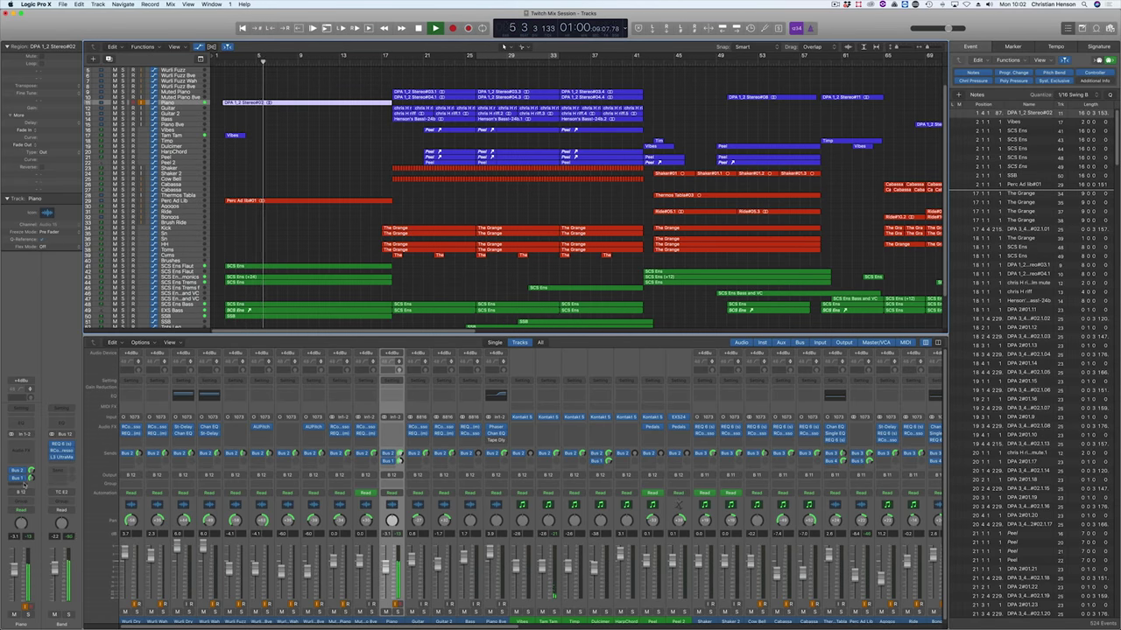
left_click(23, 480)
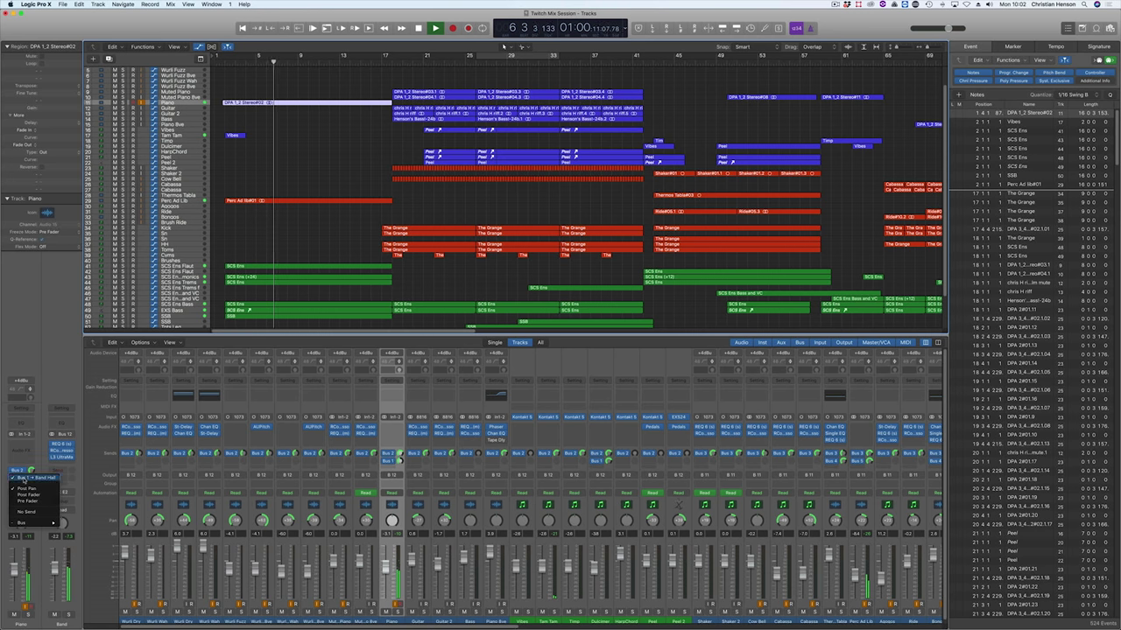
left_click(33, 472)
left_click_drag(33, 472, 36, 471)
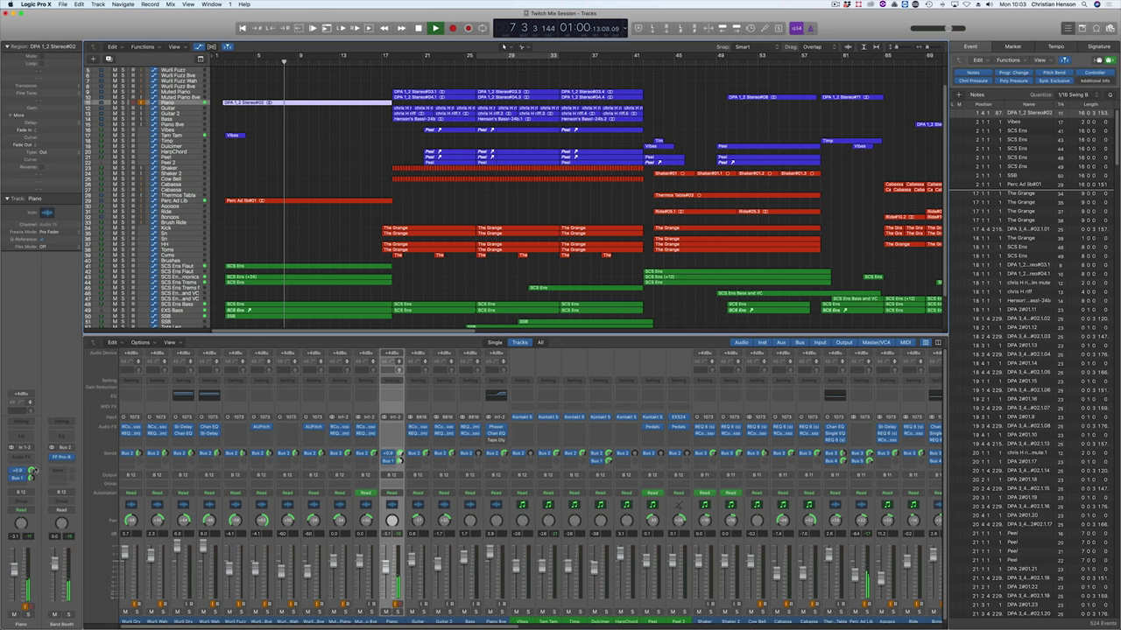
left_click(178, 202)
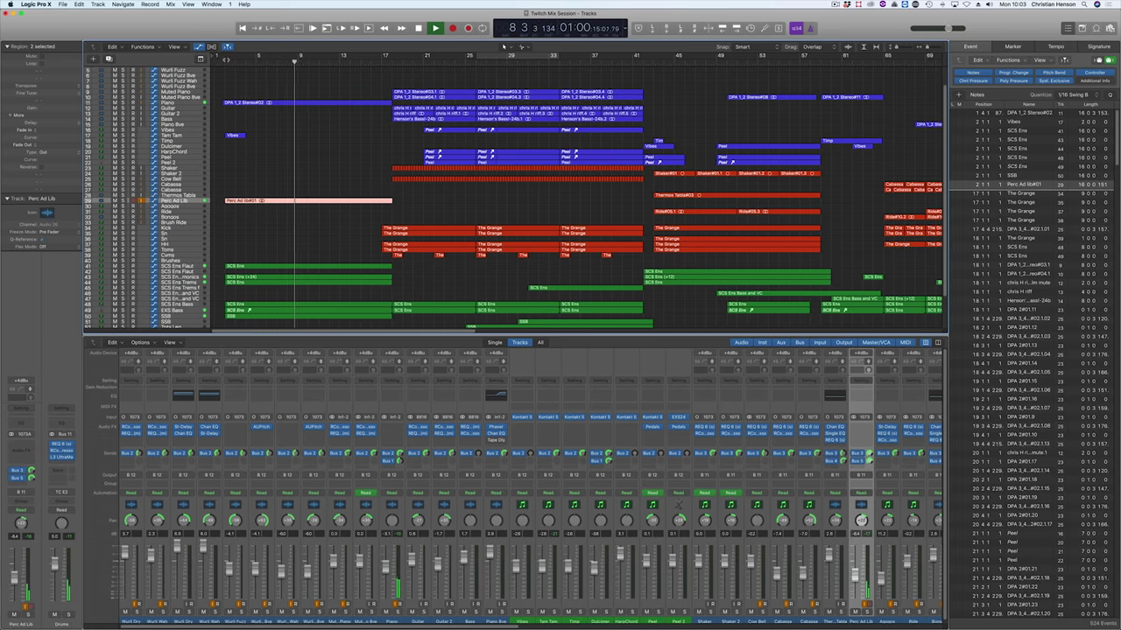
left_click_drag(230, 55, 392, 55)
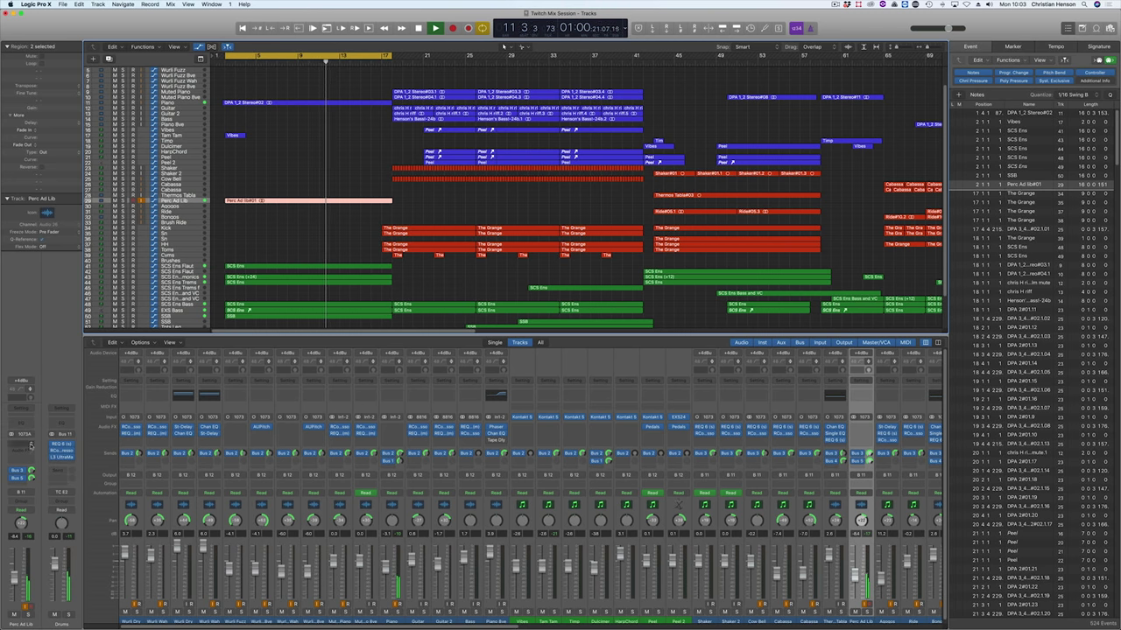
Step: Insert a Stereo Delay on Perc Ad Lib with a low cut, 12600 Hz high cut and lower output mix
left_click(31, 445)
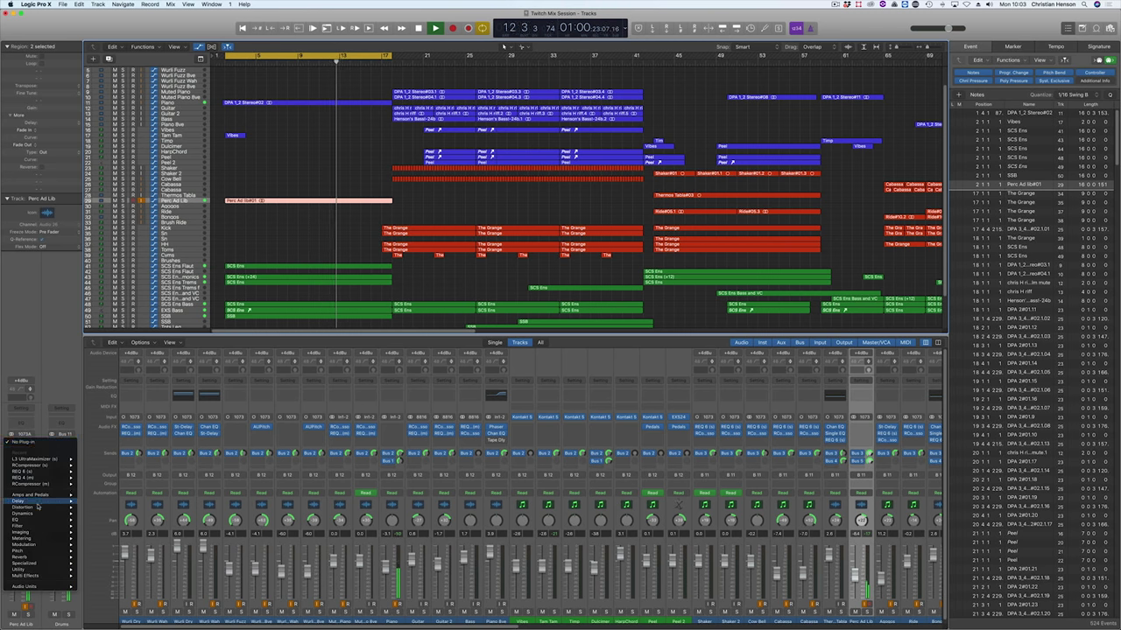
mouse_move(47, 546)
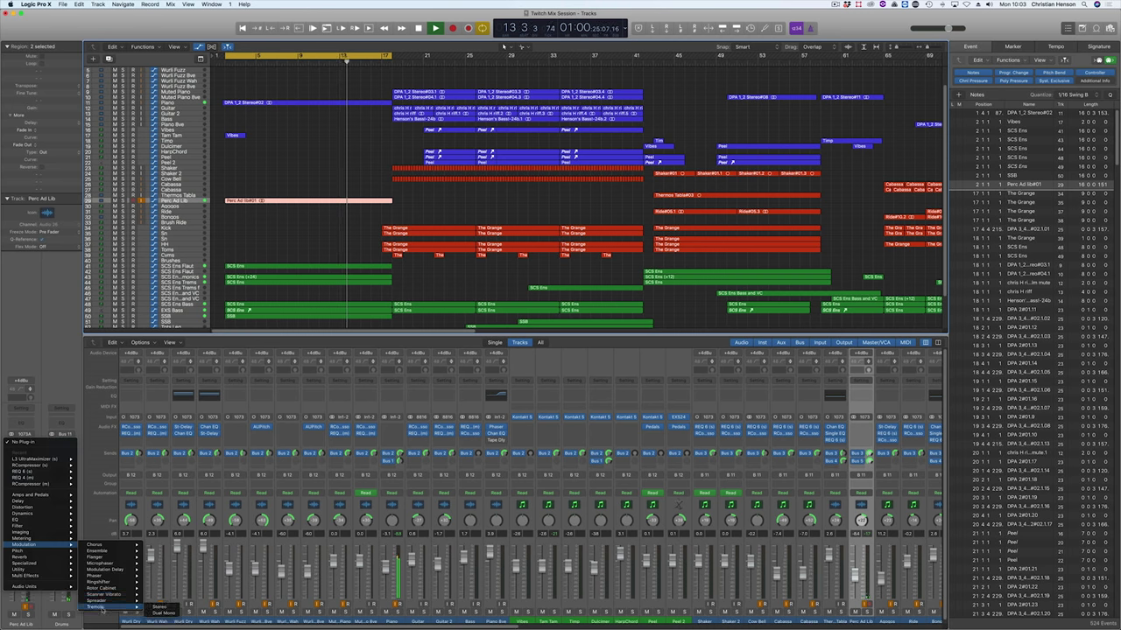
mouse_move(99, 584)
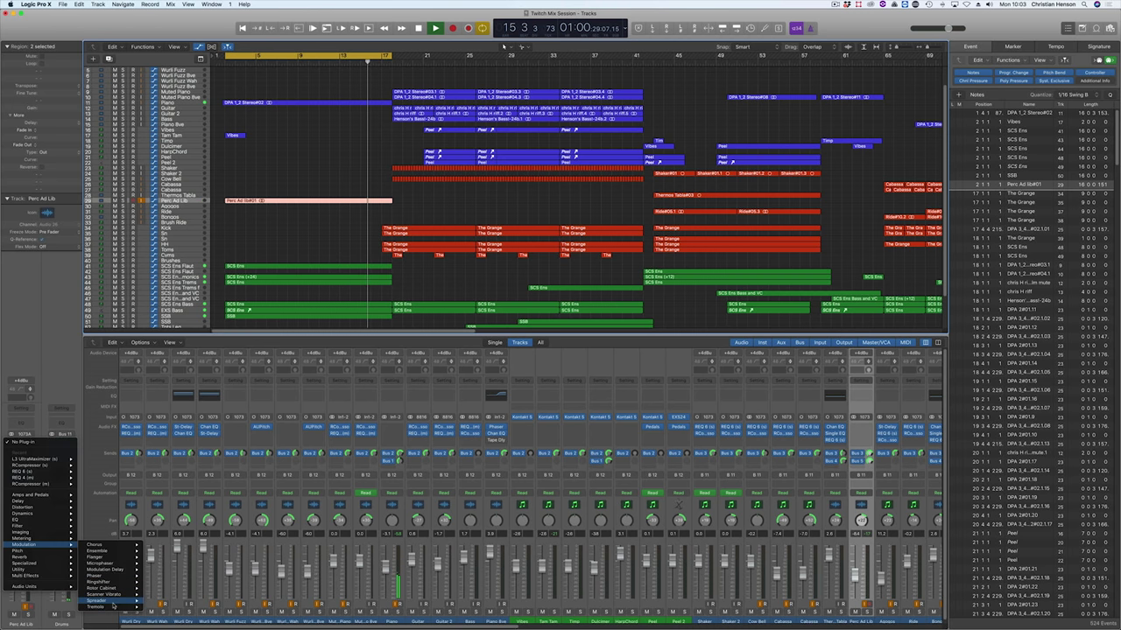
mouse_move(58, 500)
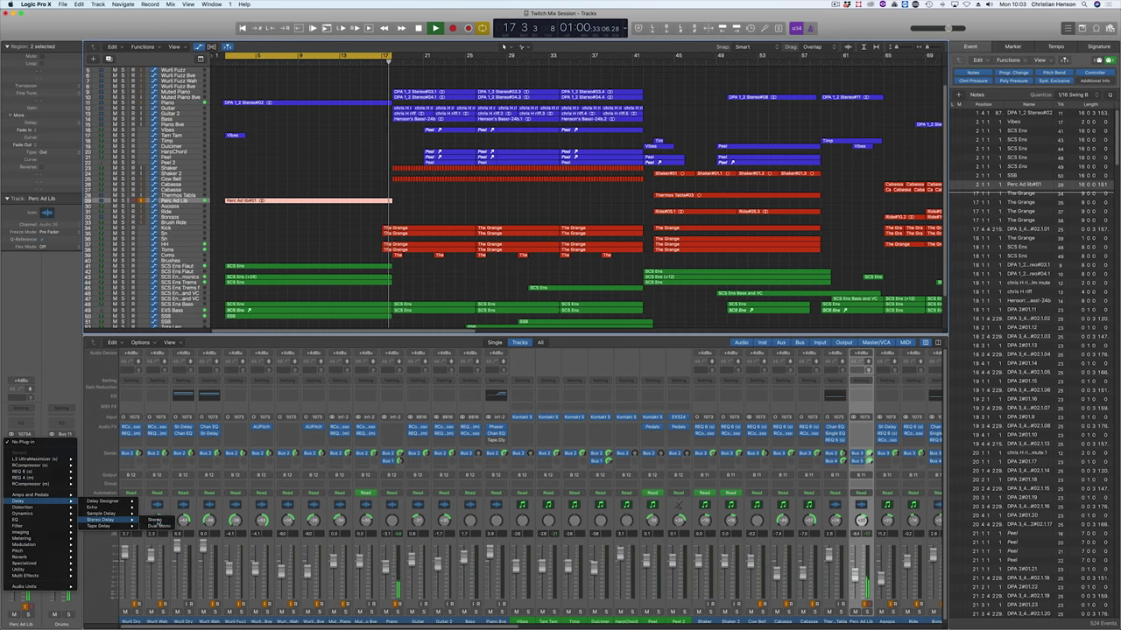
left_click(101, 520)
left_click_drag(191, 43, 507, 111)
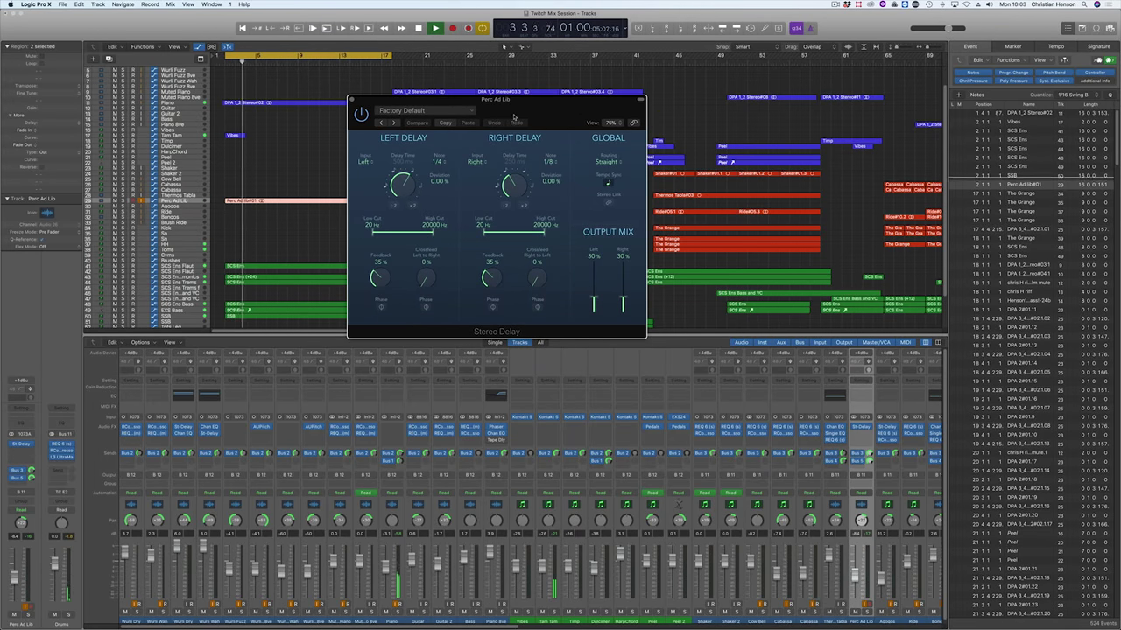
left_click_drag(374, 232, 431, 235)
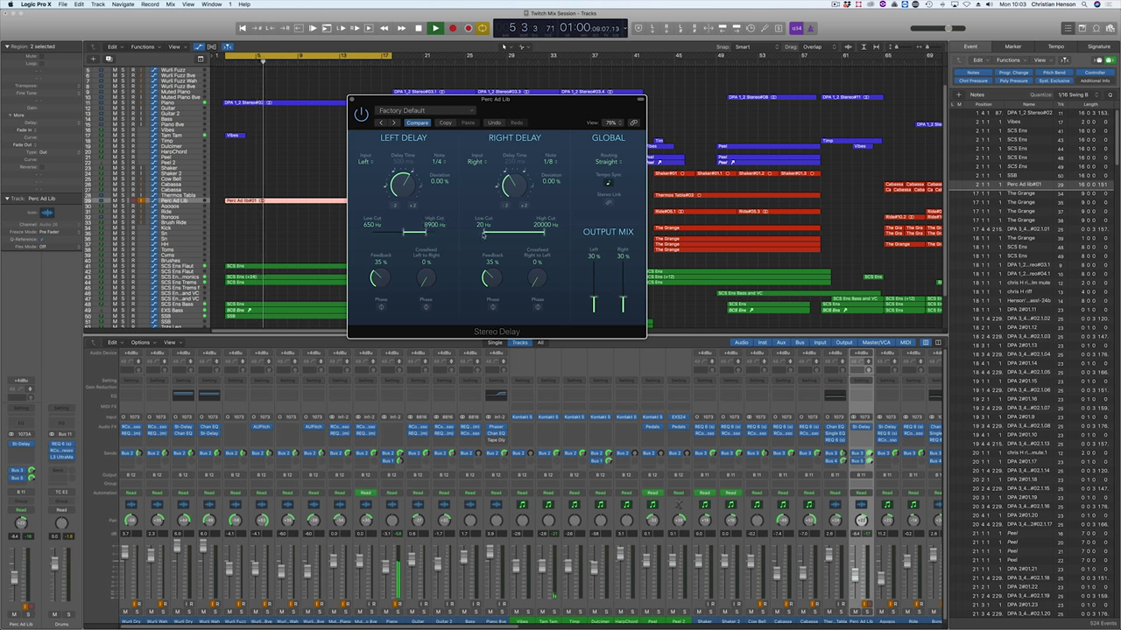
left_click_drag(545, 235, 540, 234)
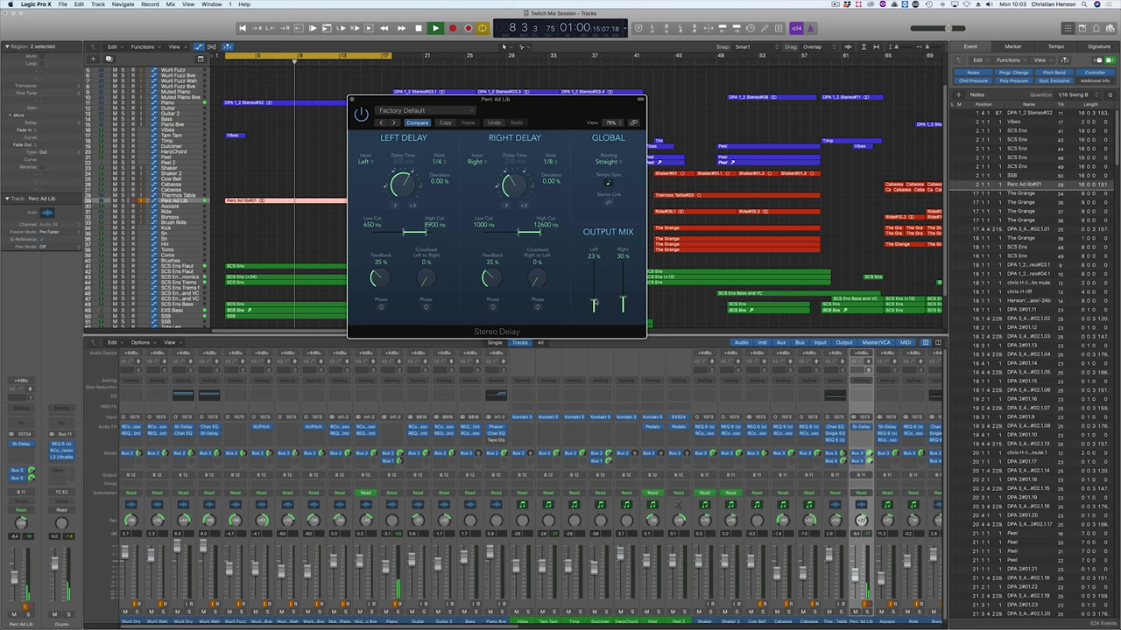
left_click_drag(624, 300, 624, 304)
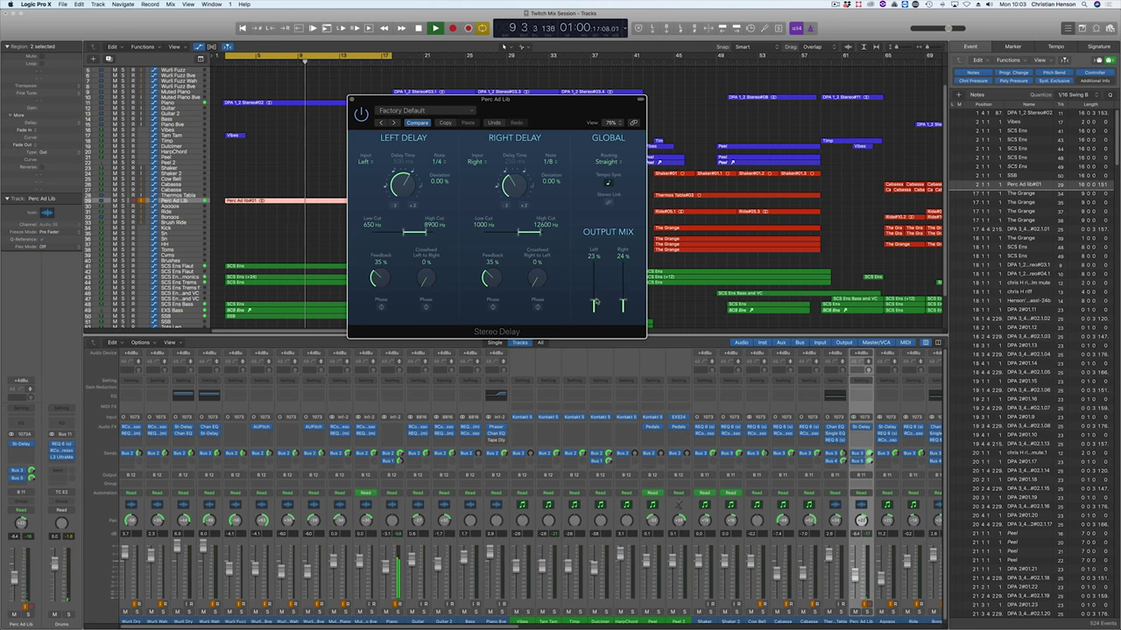
Step: Add a Channel EQ with a 3 dB high-shelf boost around 8800 Hz, then select Piano
left_click(29, 427)
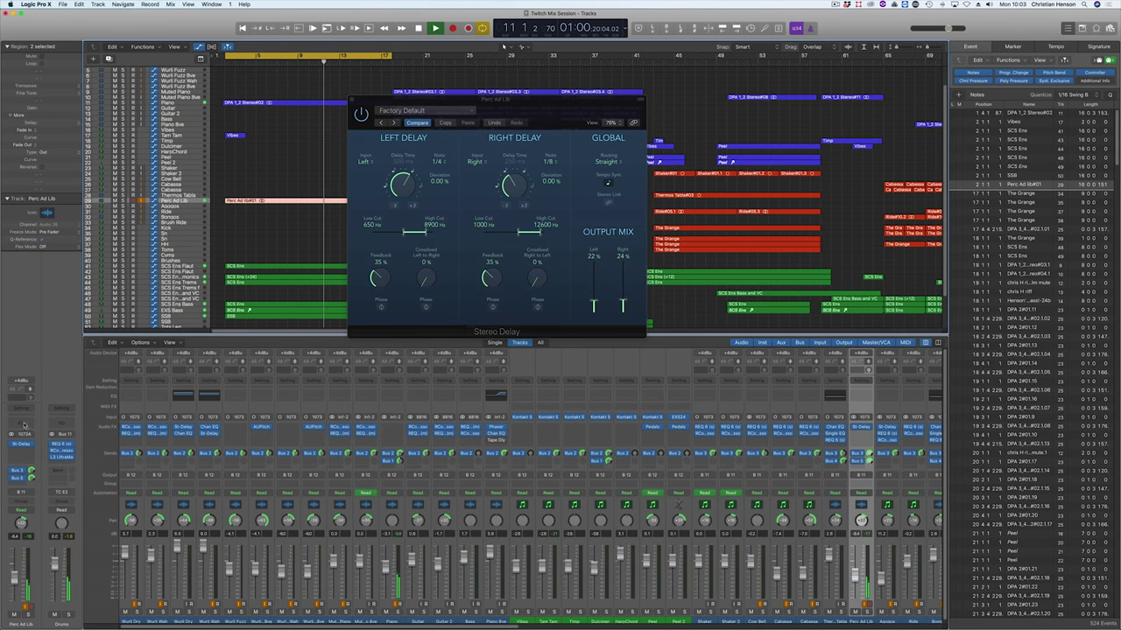
left_click(23, 425)
left_click_drag(325, 124, 305, 106)
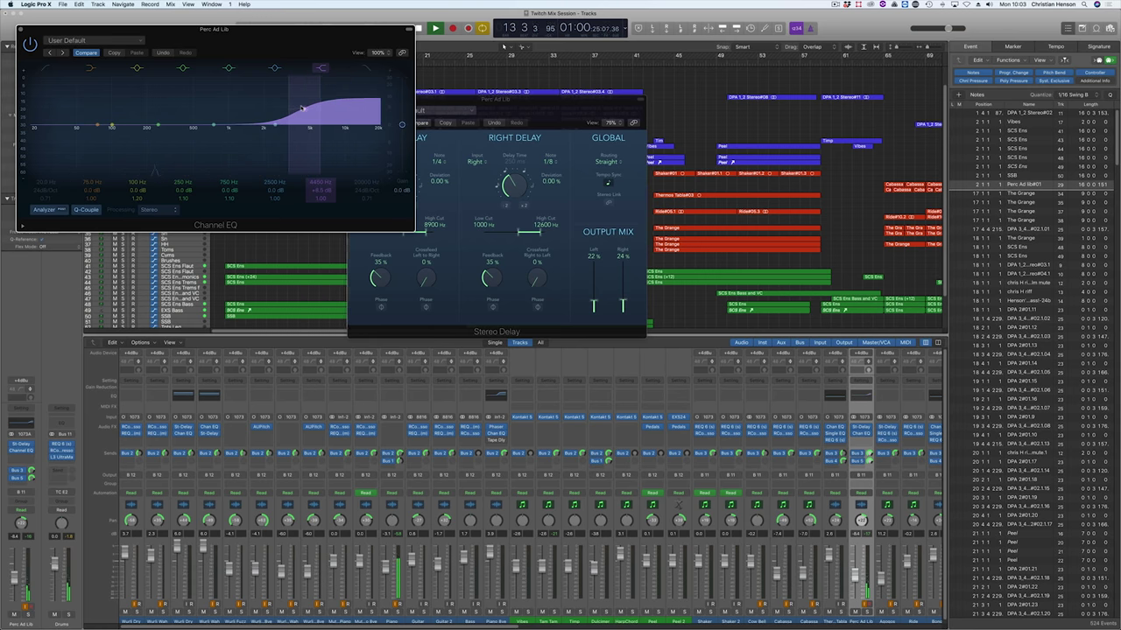
left_click(21, 29)
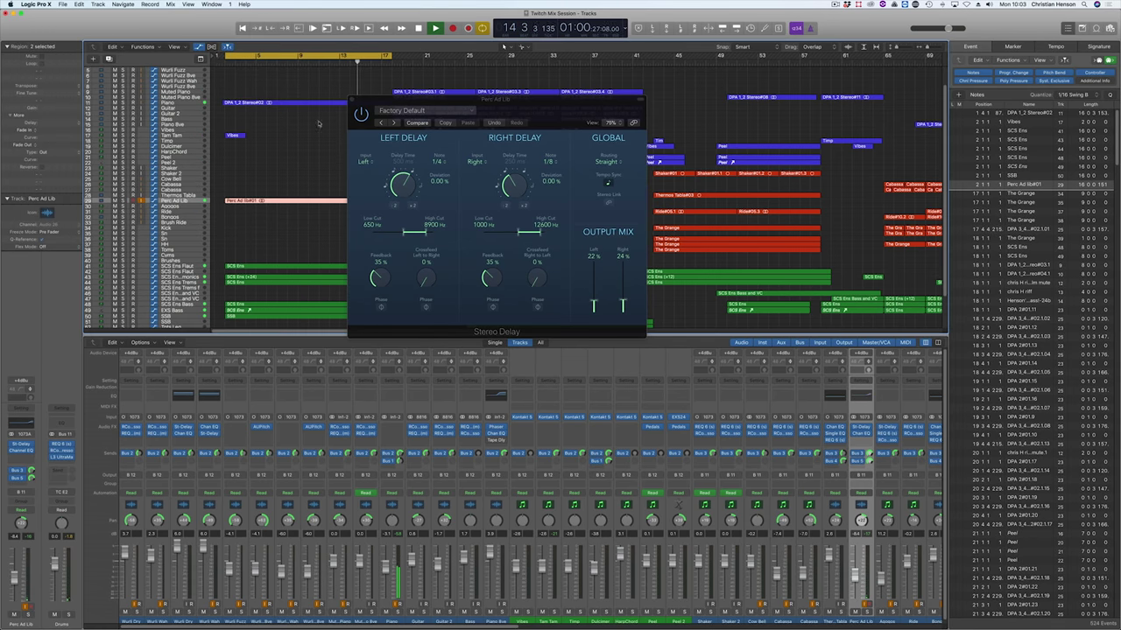
left_click(225, 103)
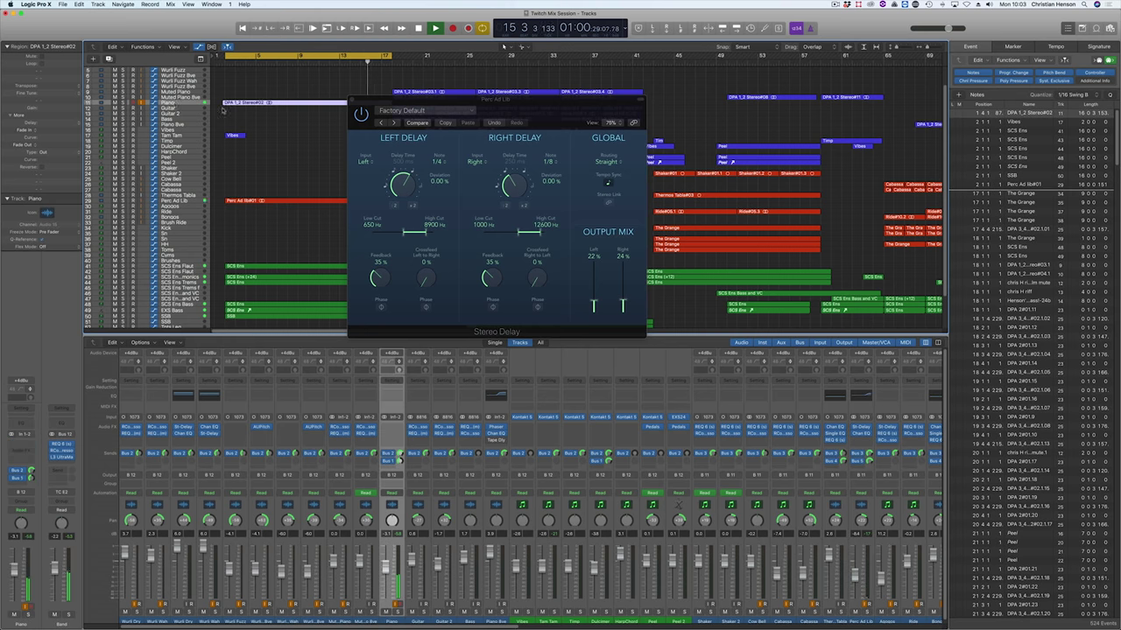
left_click_drag(409, 101, 593, 160)
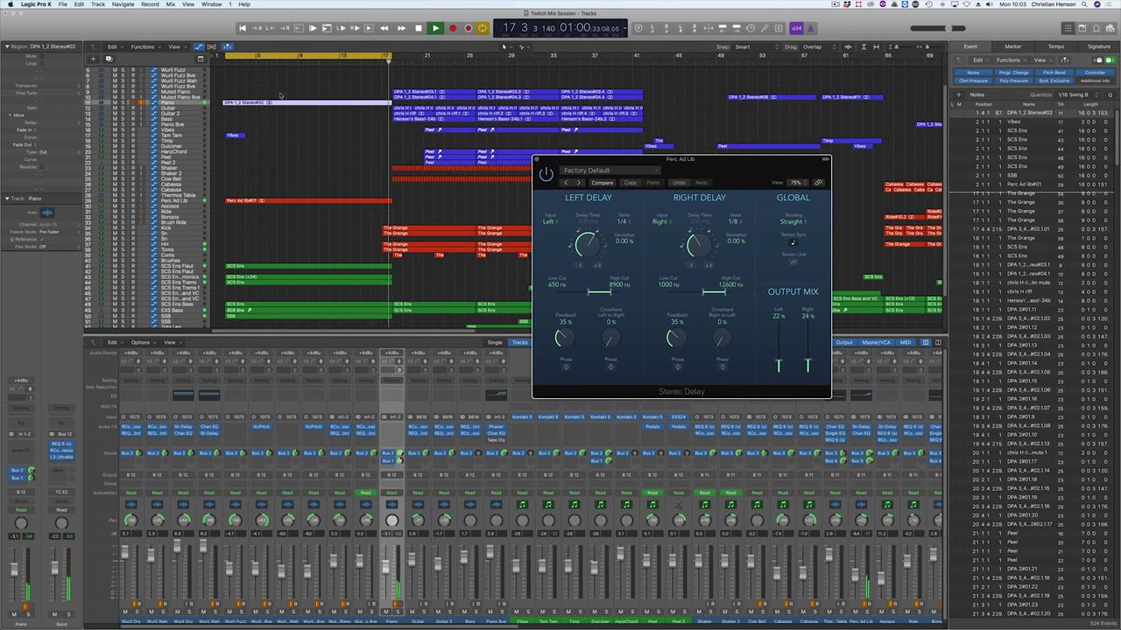
Step: Raise the high shelf on the Piano's REQ equaliser, then close the REQ and Stereo Delay windows
left_click(391, 433)
mouse_move(412, 473)
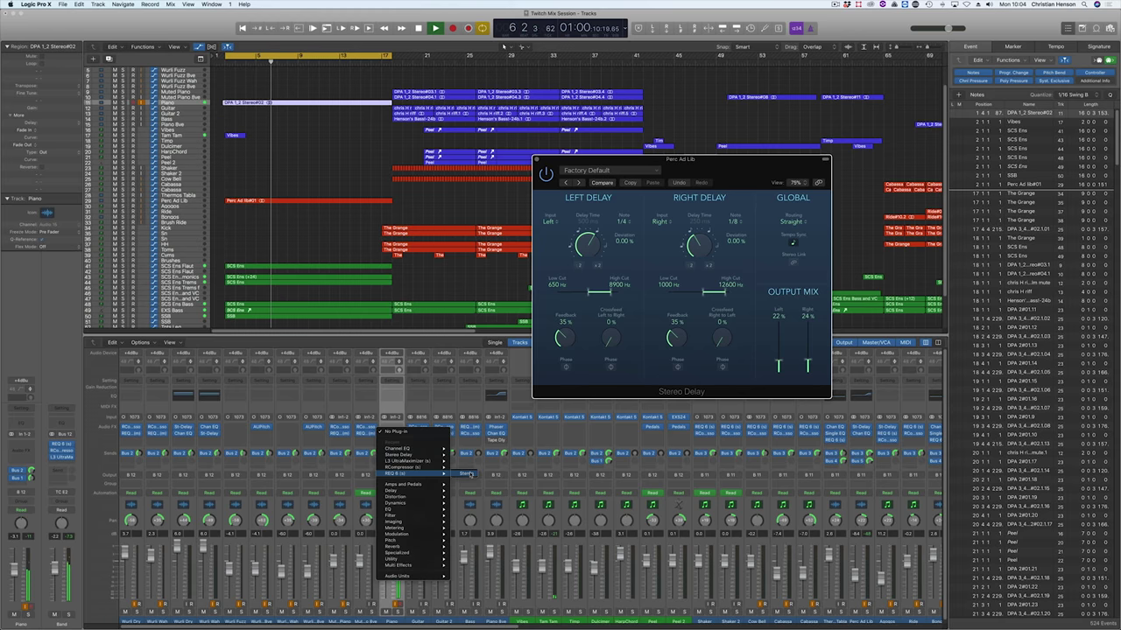
left_click(462, 474)
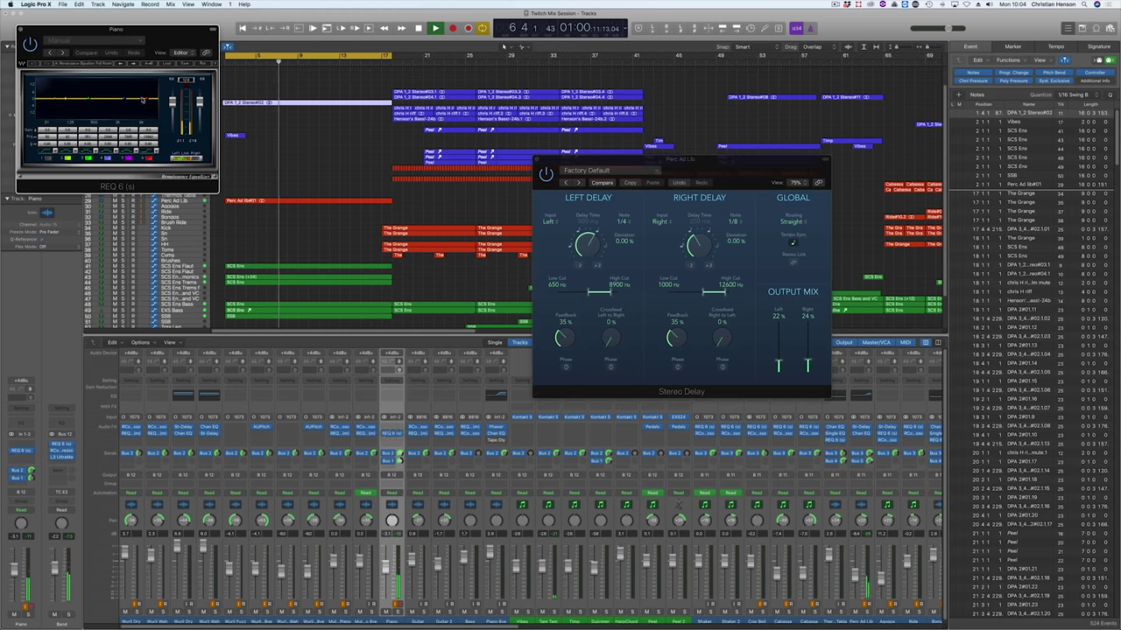
left_click_drag(149, 99, 136, 90)
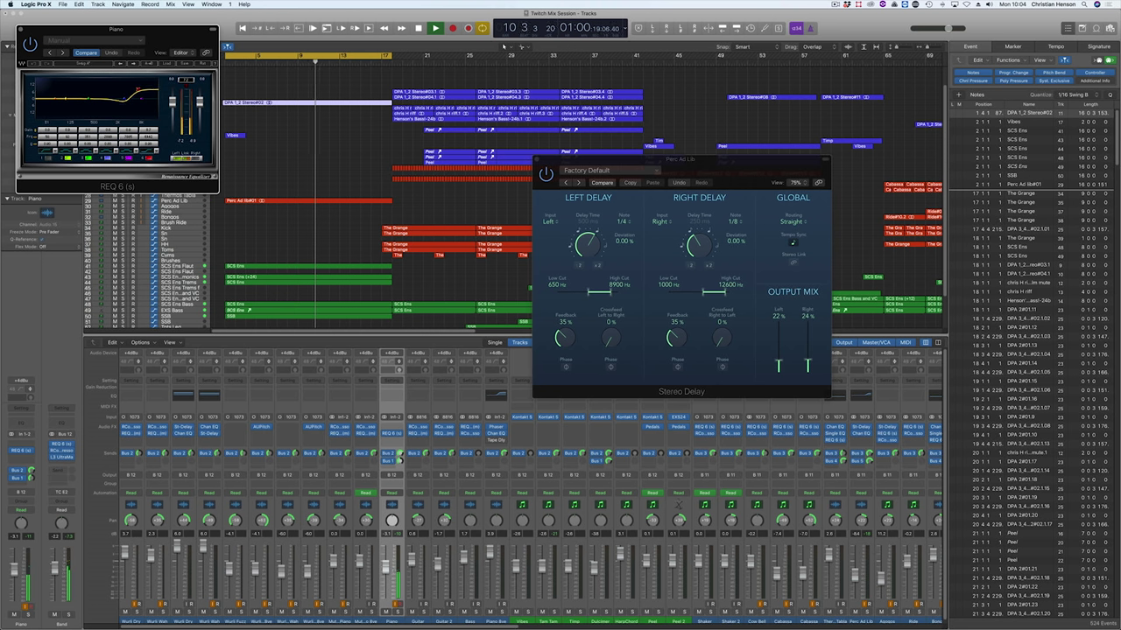
left_click(21, 29)
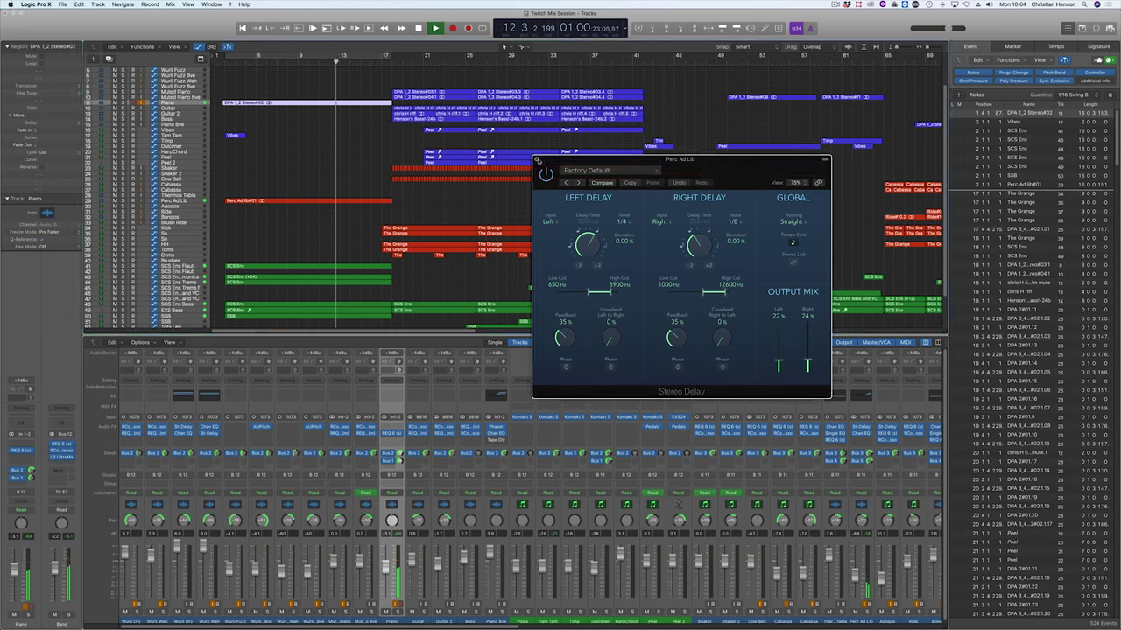
key("super+w")
scroll(379, 76, "right", 2)
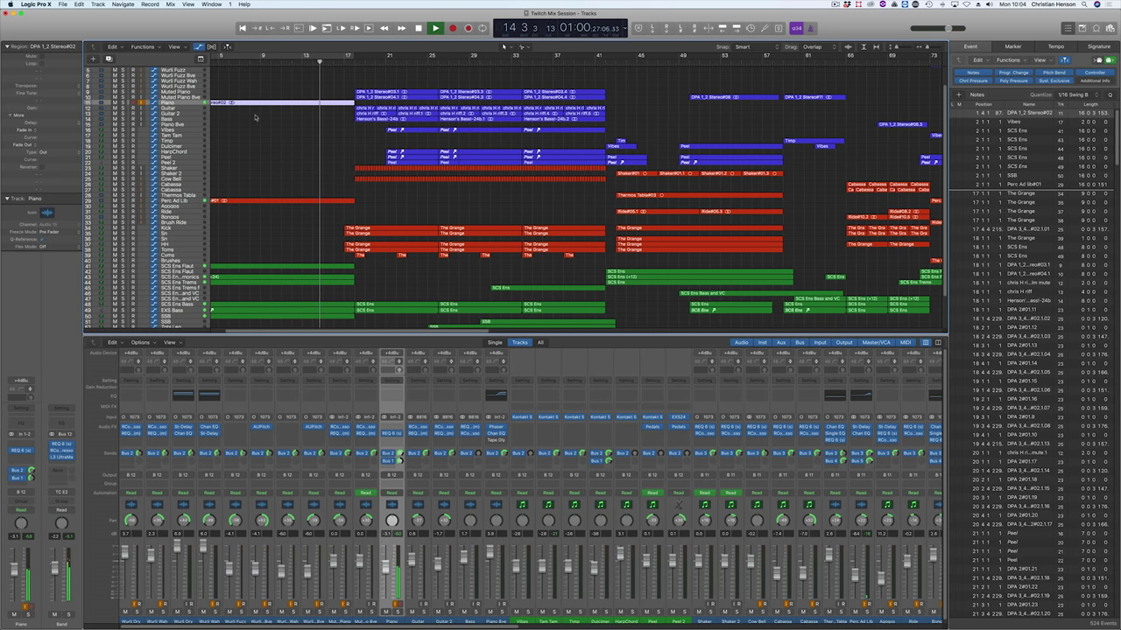
Step: Solo the Peel regions on Vibes, switch the selection to track 20's Peel regions, then stop playback
left_click(185, 130)
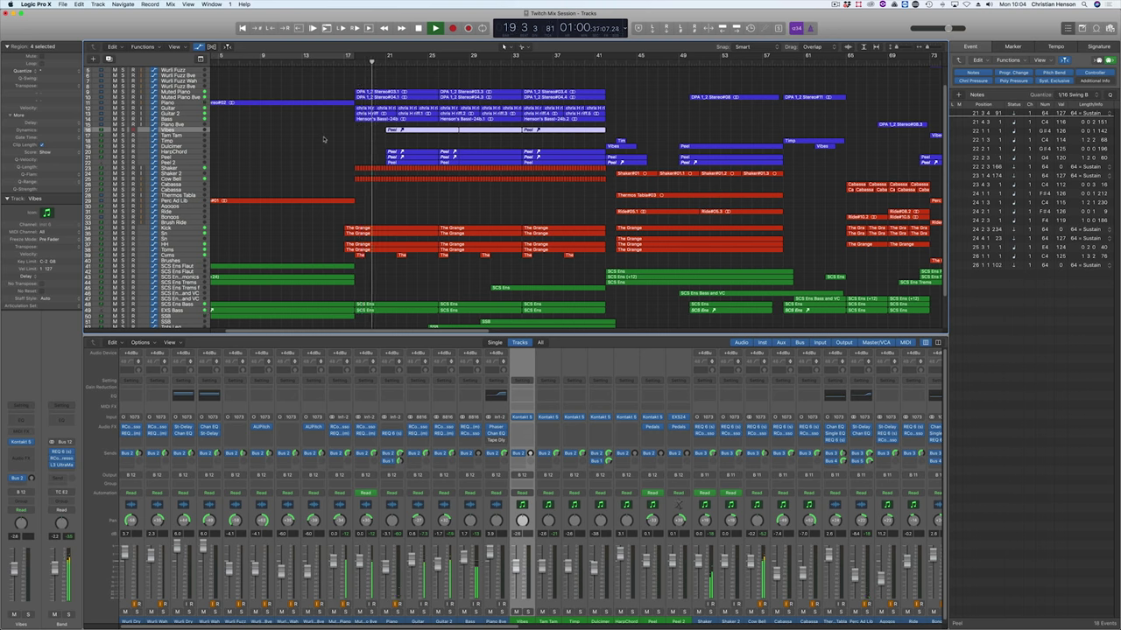
scroll(324, 140, "right", 1)
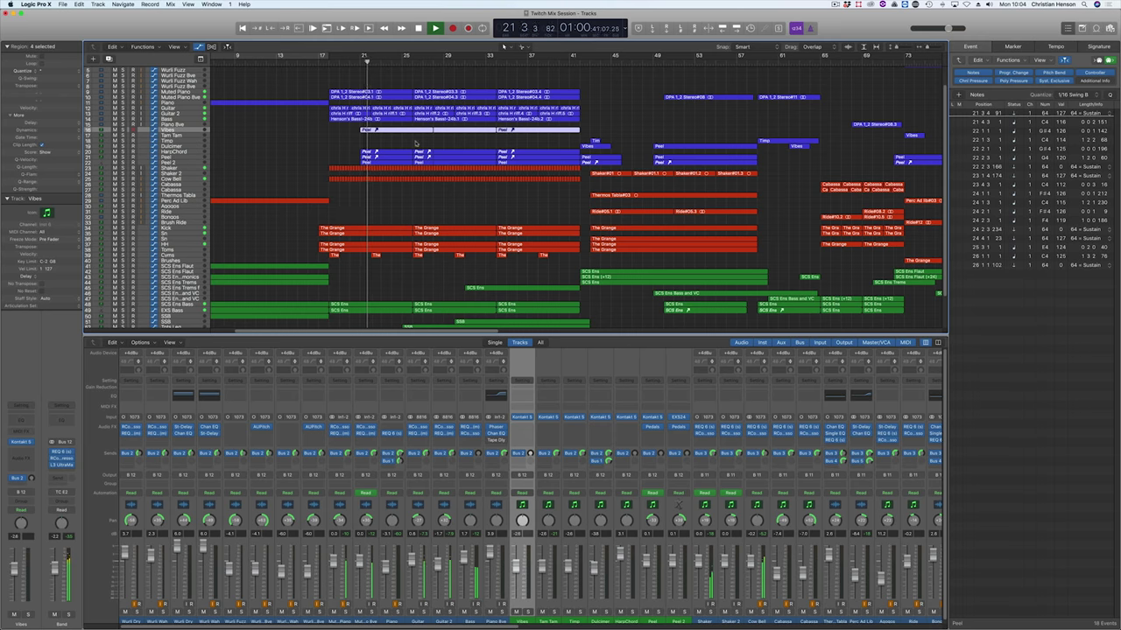
left_click_drag(352, 125, 557, 143)
key("ctrl+s")
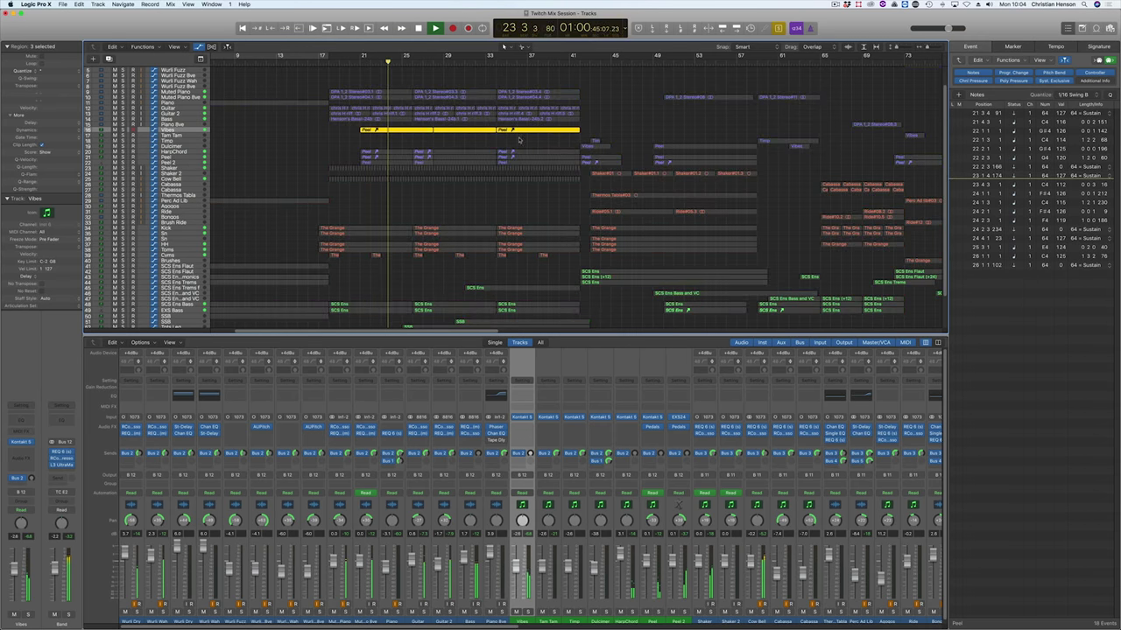
left_click_drag(339, 141, 544, 154)
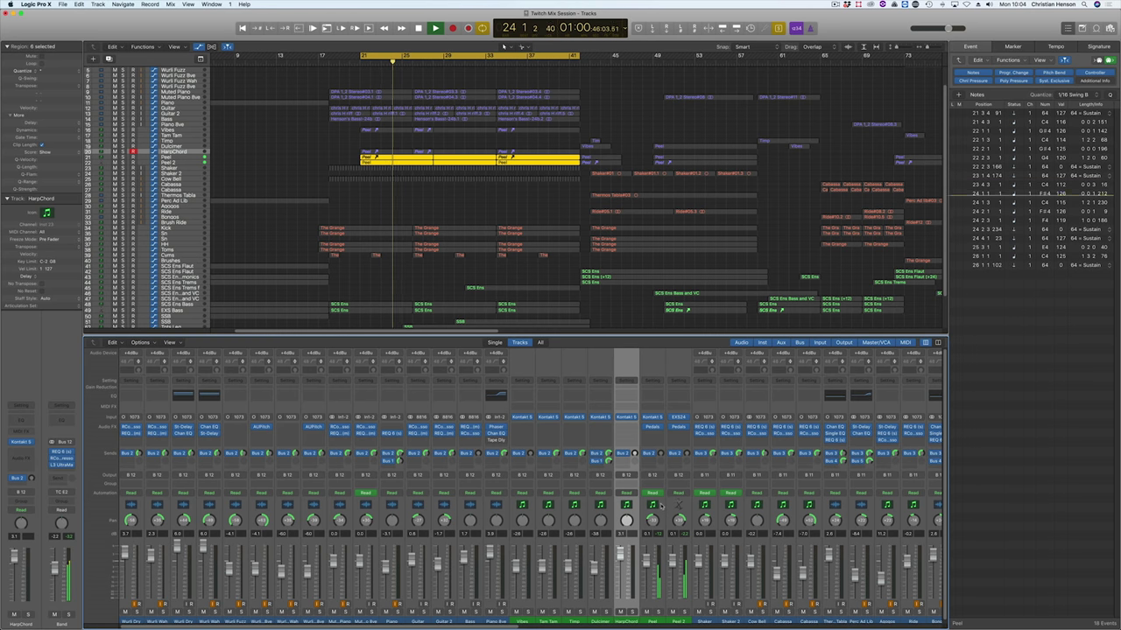
key("space")
scroll(653, 384, "down", 1)
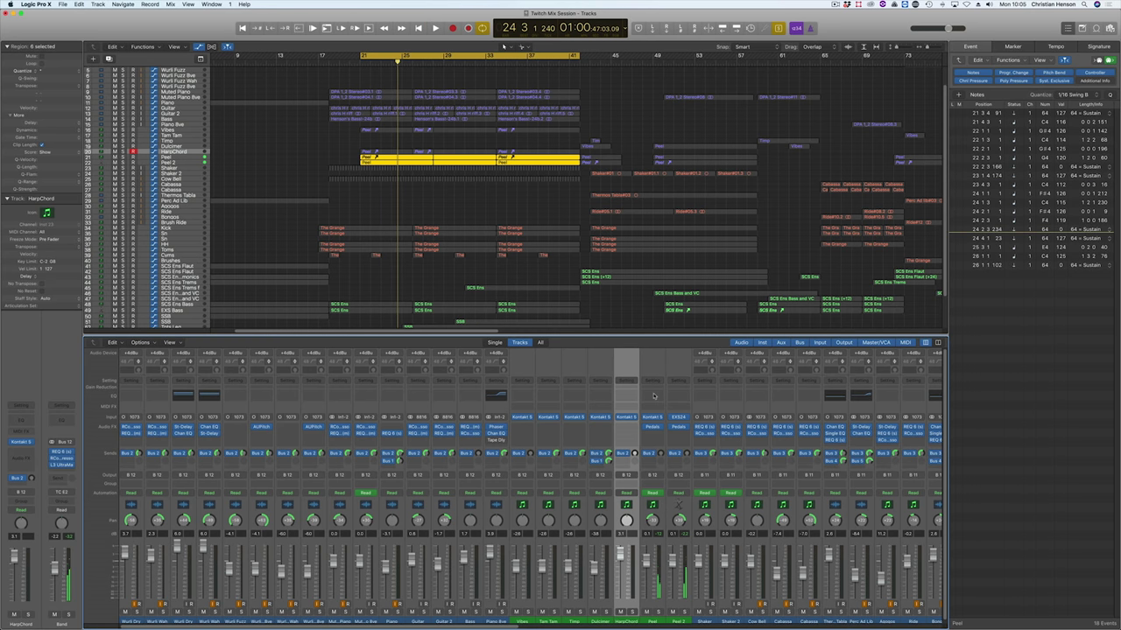
Step: Insert Channel EQs on Peel and Peel 2 and raise the low-cut frequency
double_click(654, 395)
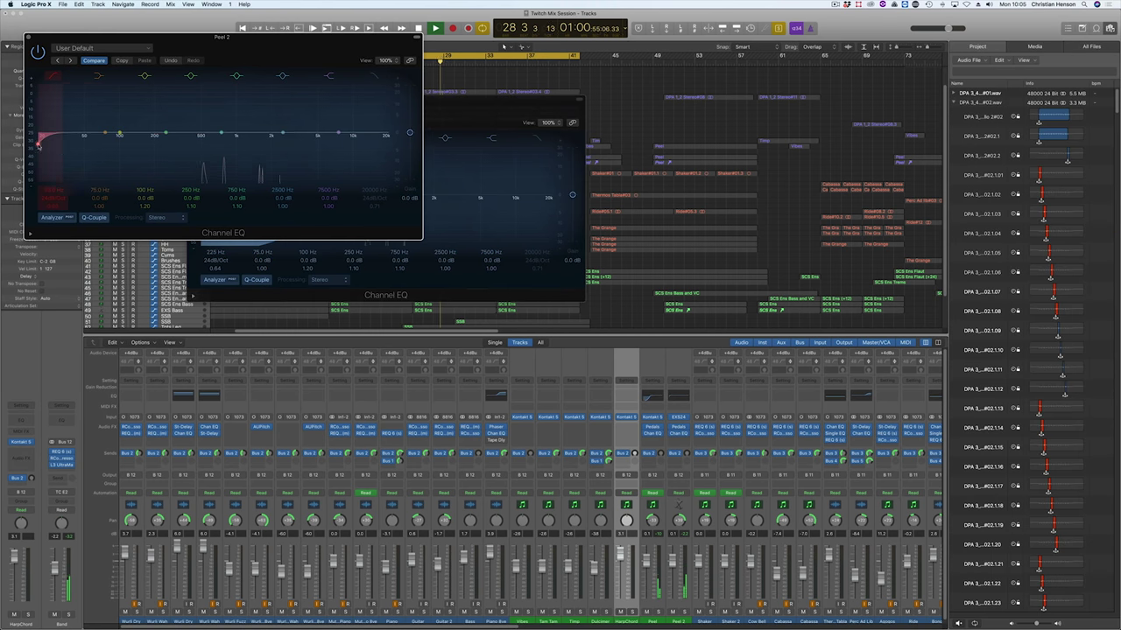
left_click_drag(44, 140, 218, 145)
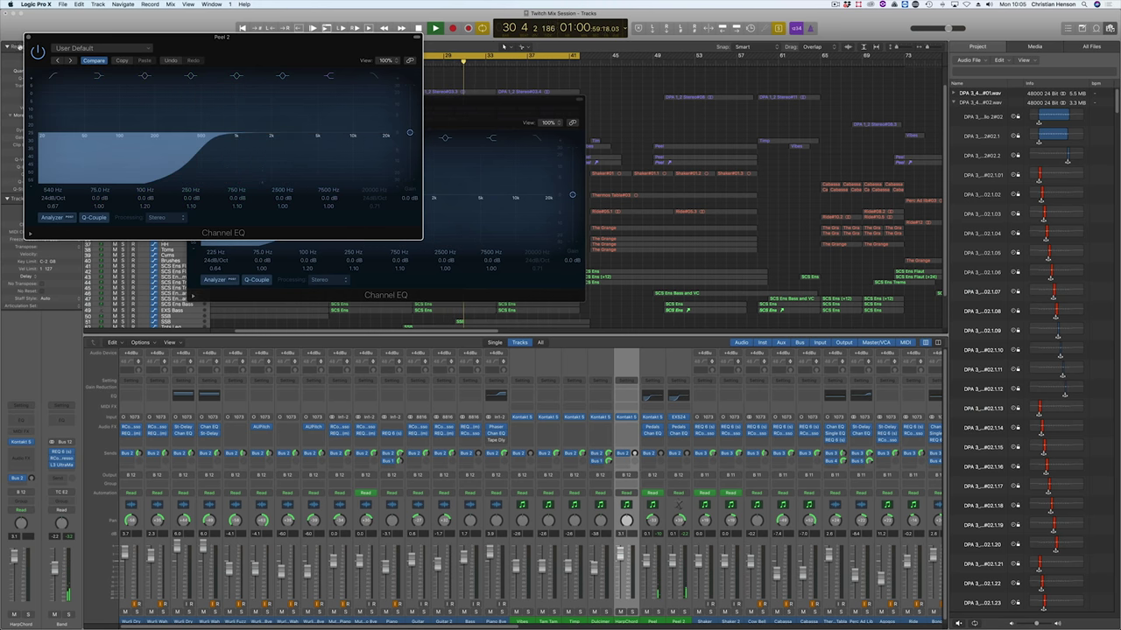
left_click(28, 36)
left_click(191, 99)
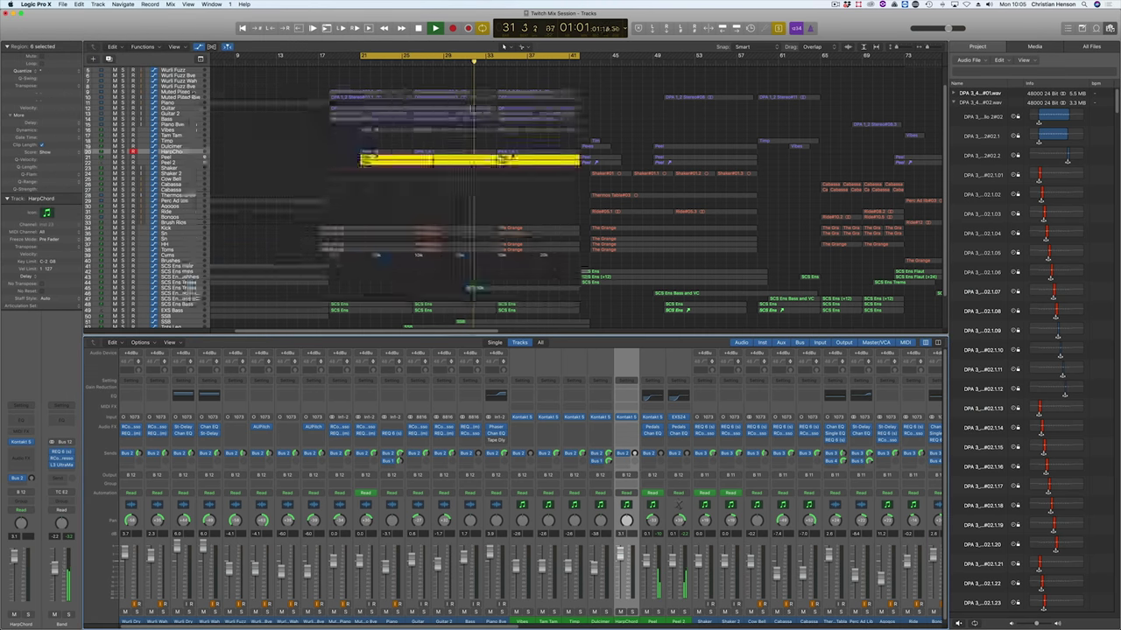
left_click(363, 60)
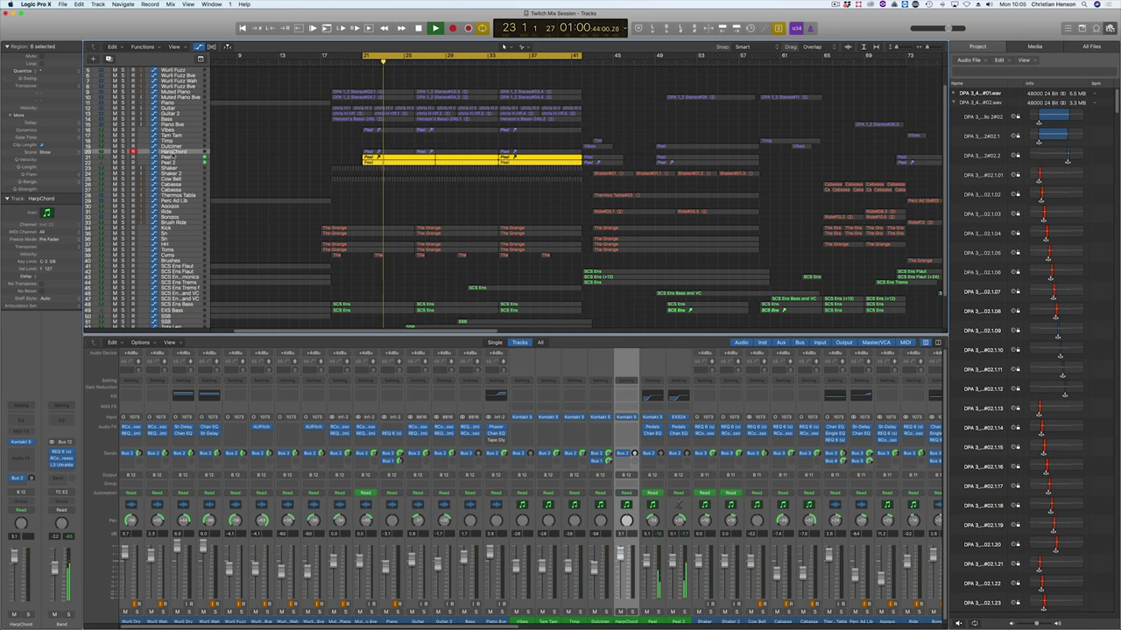
Step: Add a Channel EQ to HarpChord with its low cut at about 200 Hz
left_click(179, 152)
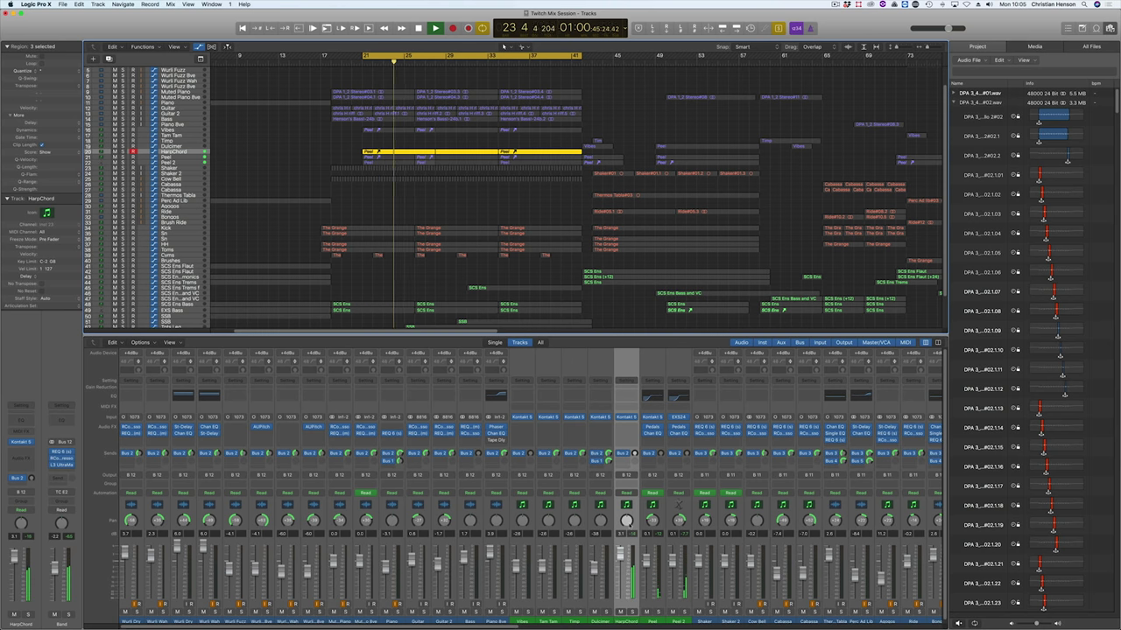
double_click(625, 399)
left_click(50, 70)
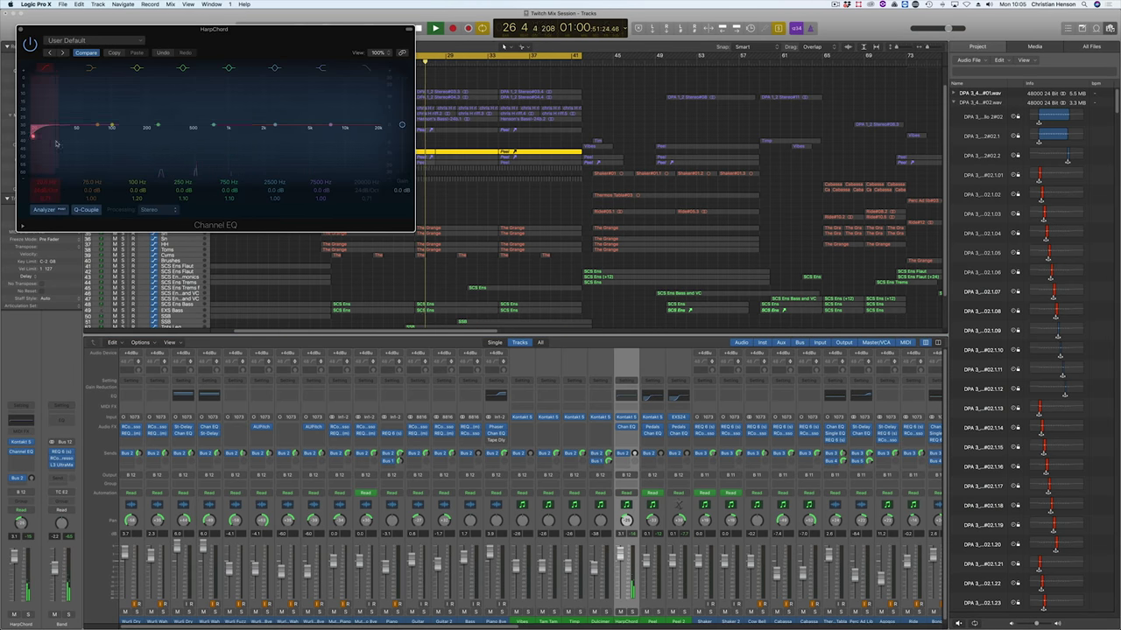
left_click_drag(56, 143, 174, 138)
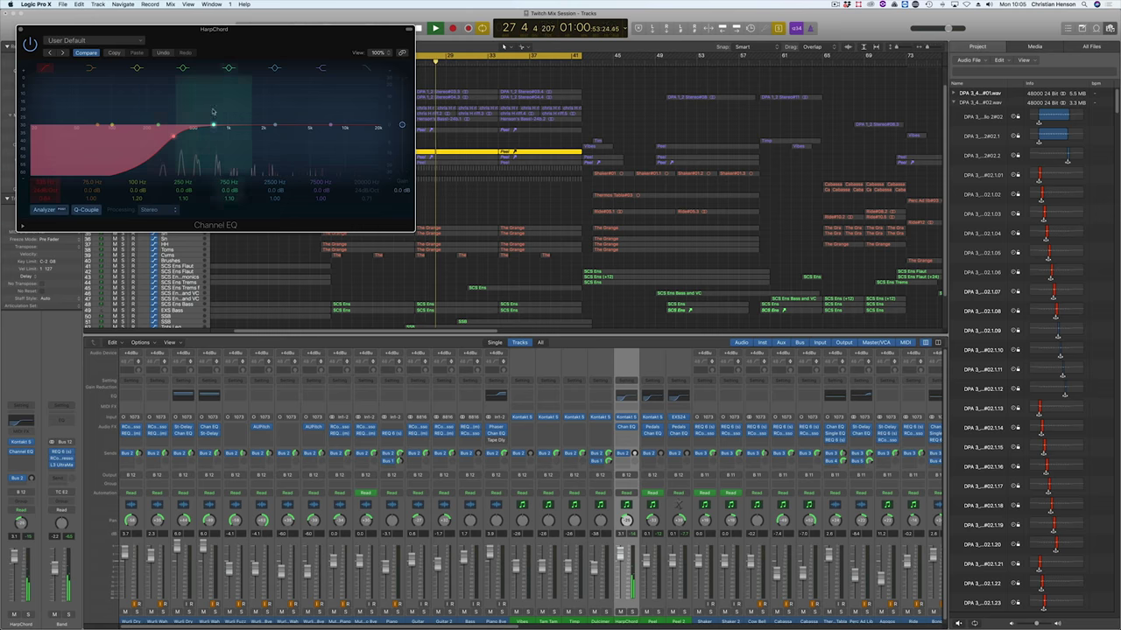
key("super+w")
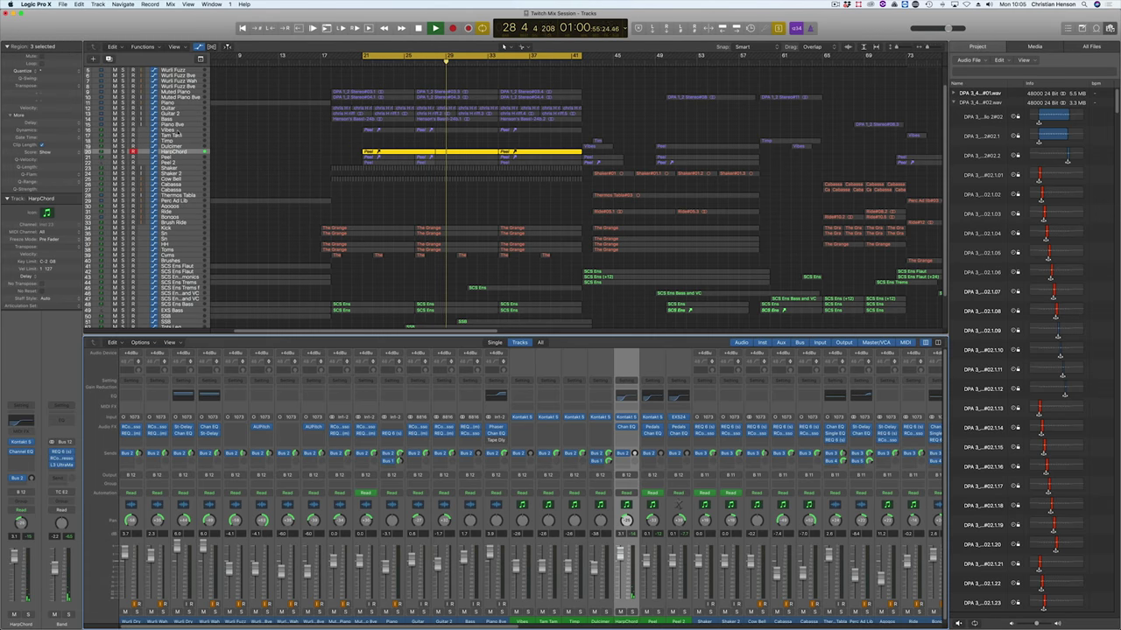
Step: Add a Channel EQ to Vibes with its low cut at about 120 Hz
key("Up")
key("Up")
key("Up")
key("Up")
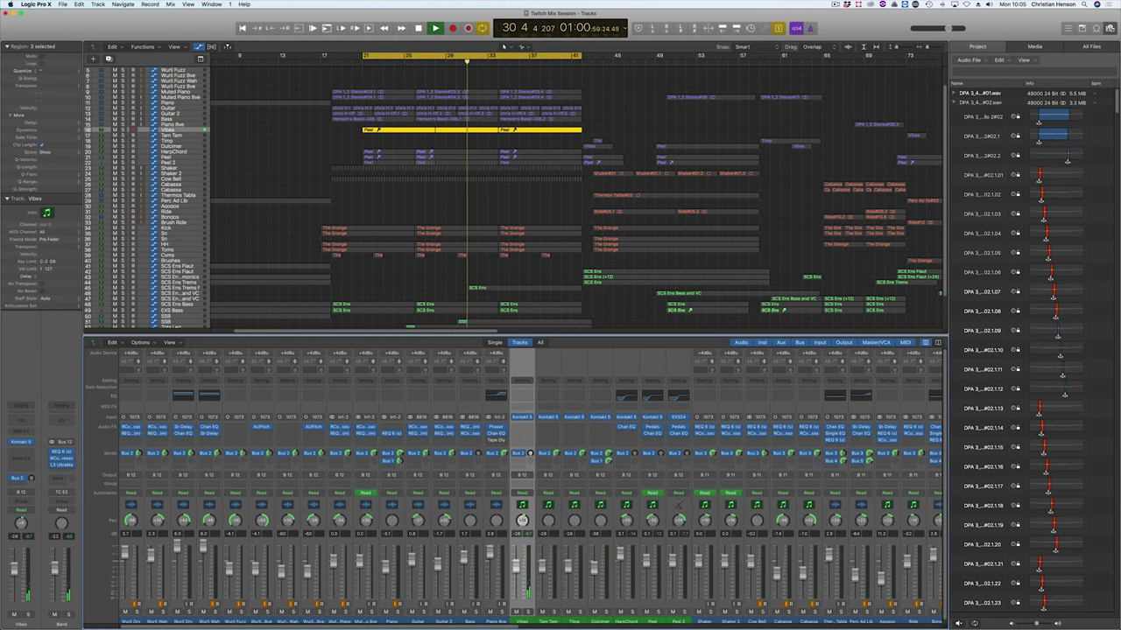
double_click(522, 393)
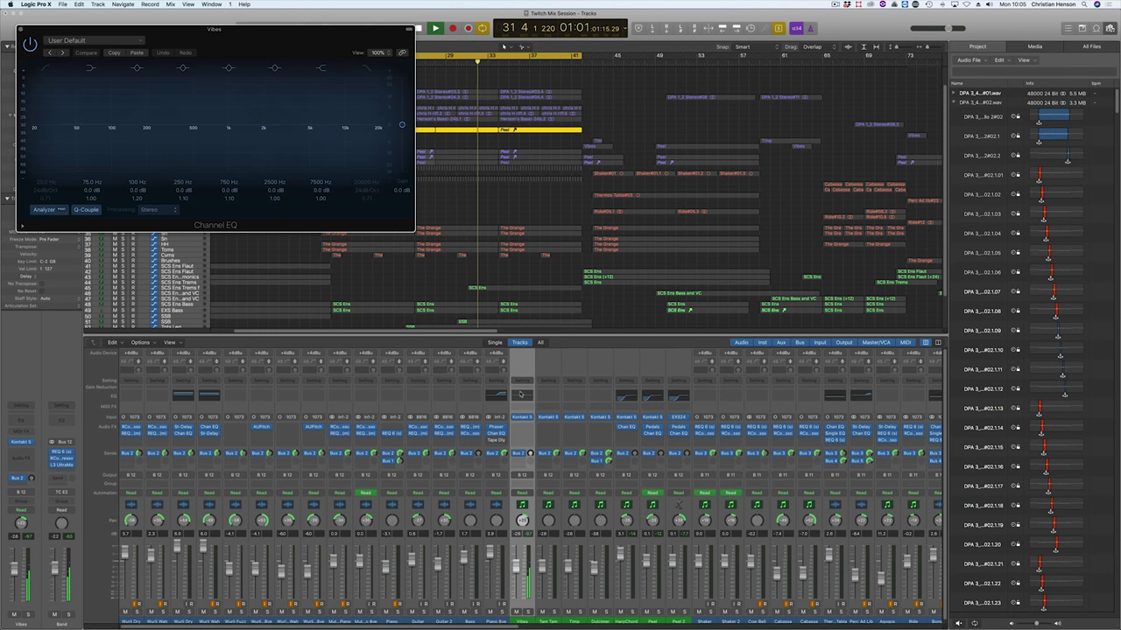
key("super+w")
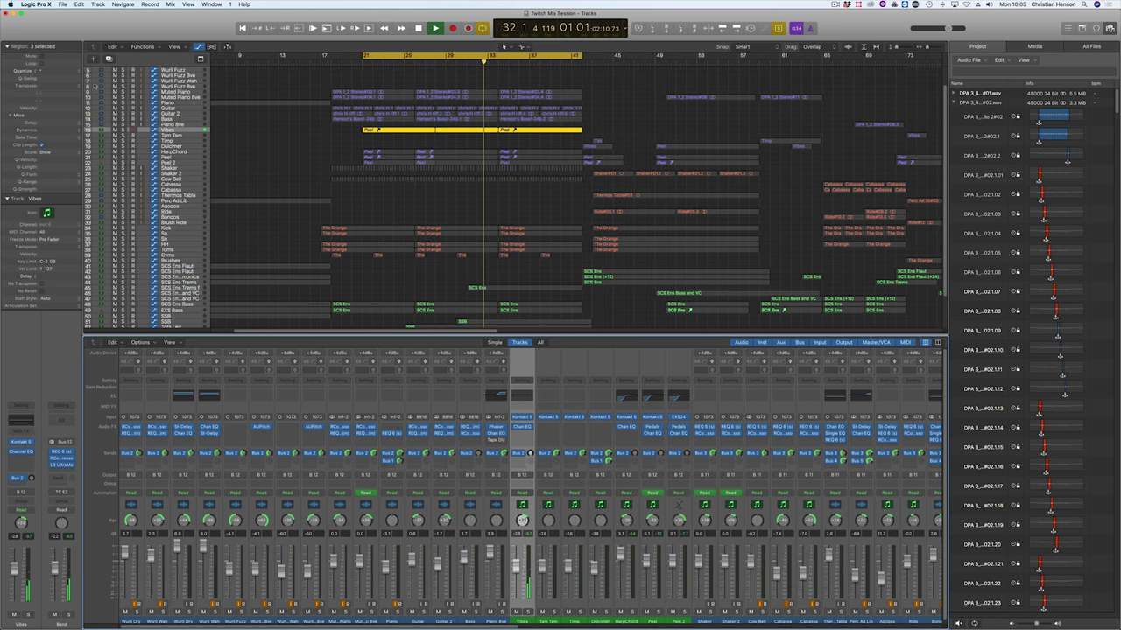
left_click(518, 396)
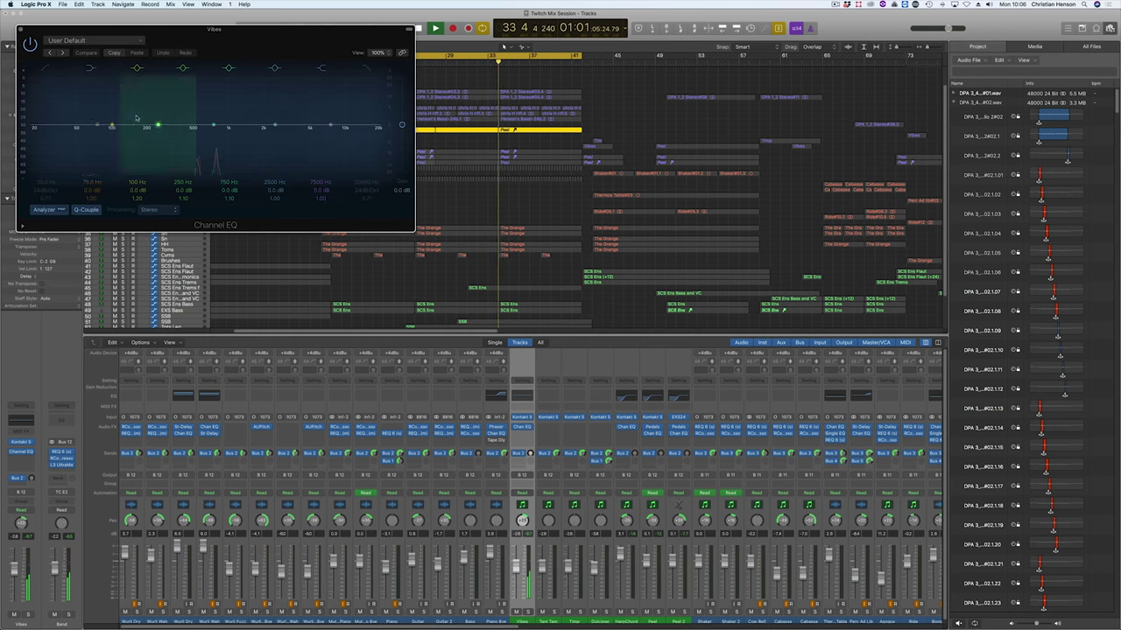
left_click_drag(32, 136, 125, 138)
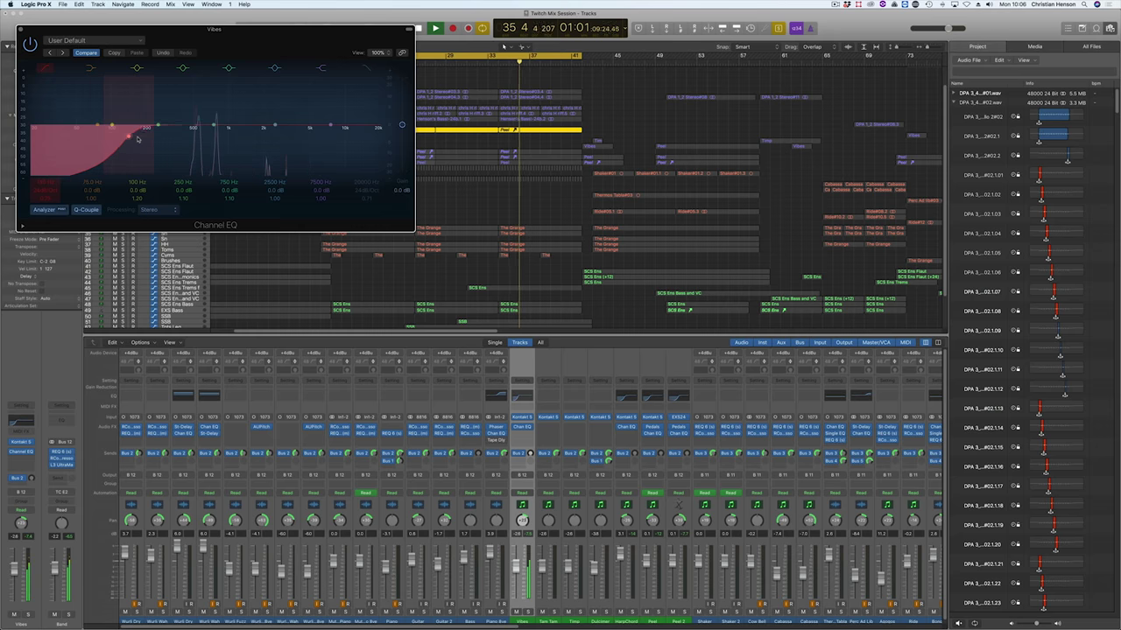
left_click(20, 30)
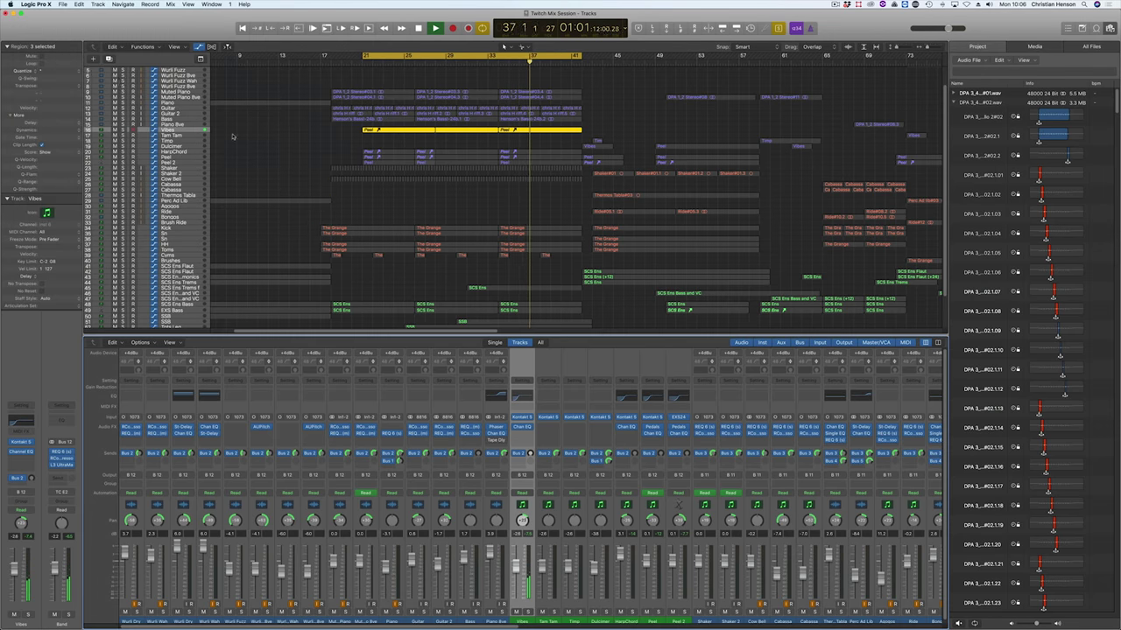
Step: Turn solo off, return the playhead to bar 20 and select HarpChord, then Vibes
key("ctrl+s")
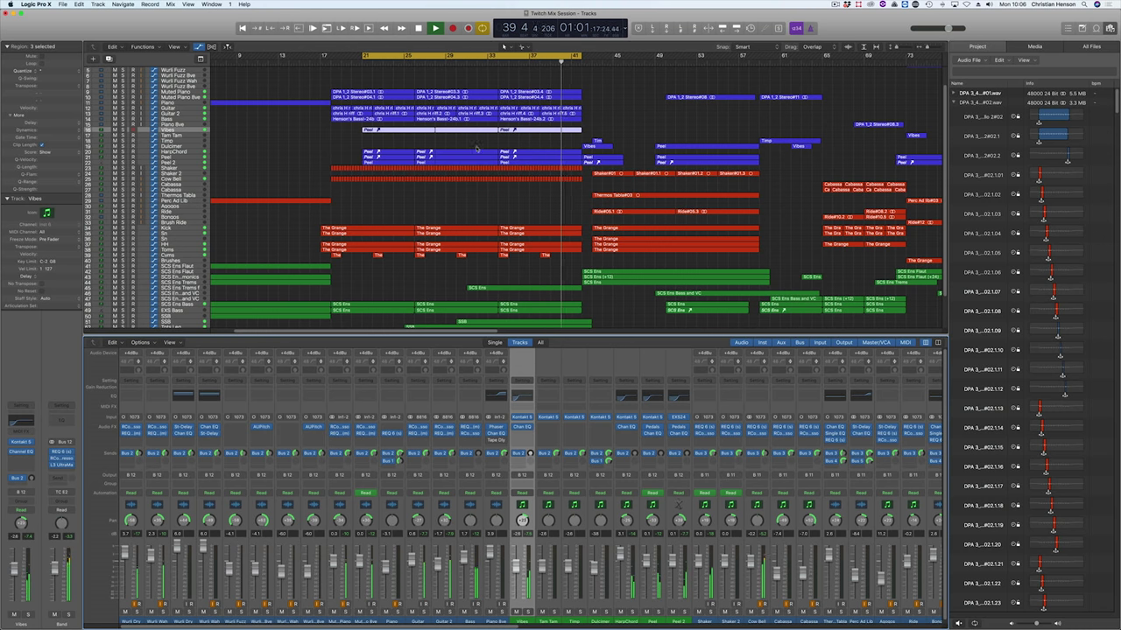
left_click(350, 61)
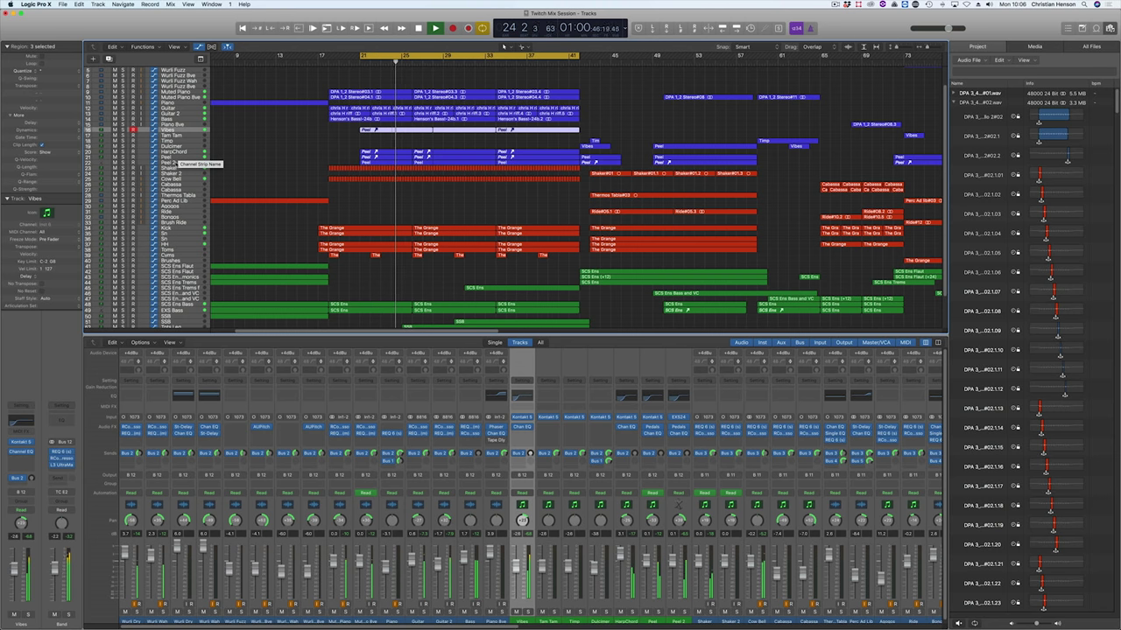
left_click(165, 152)
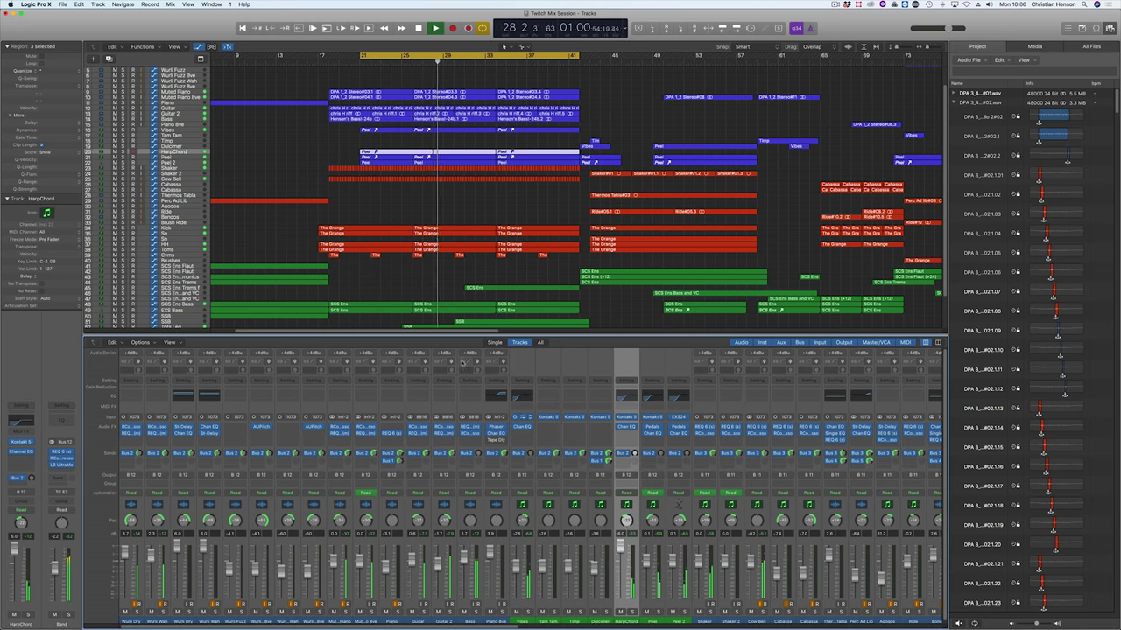
left_click(172, 130)
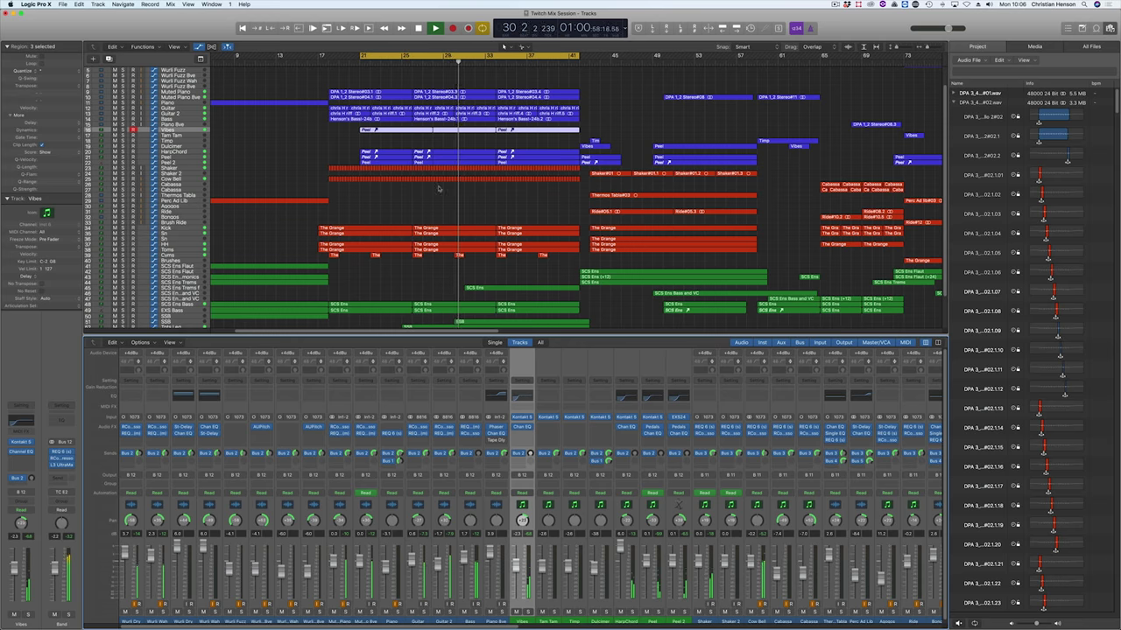
scroll(411, 132, "right", 5)
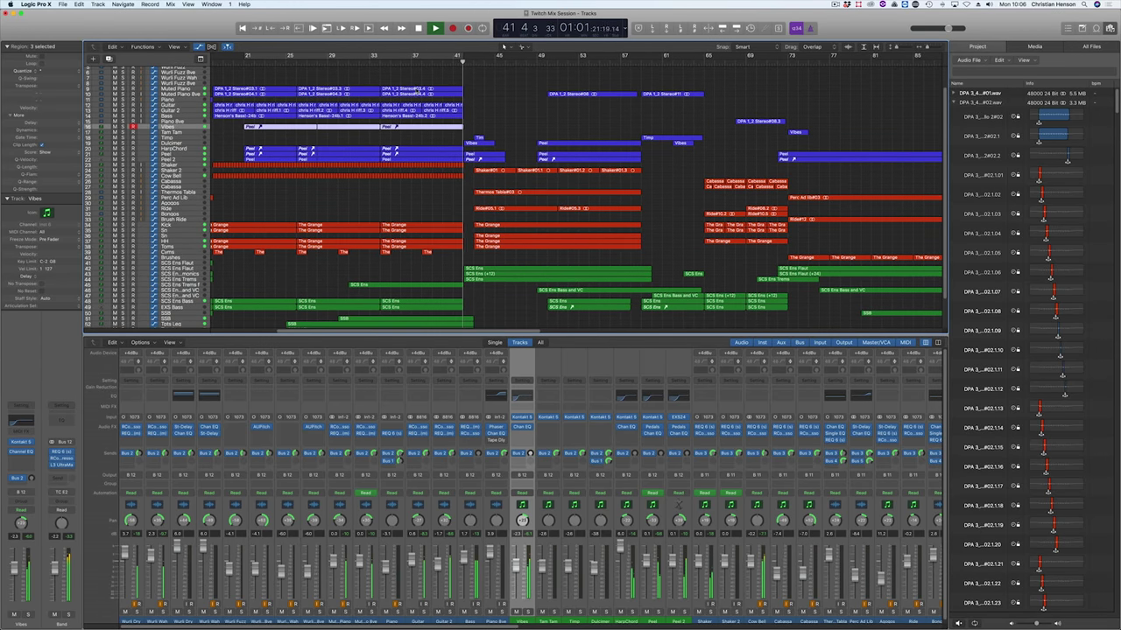
Step: Select the Dulcimer track, set a cycle over bars 42–45 and solo its regions
left_click(177, 144)
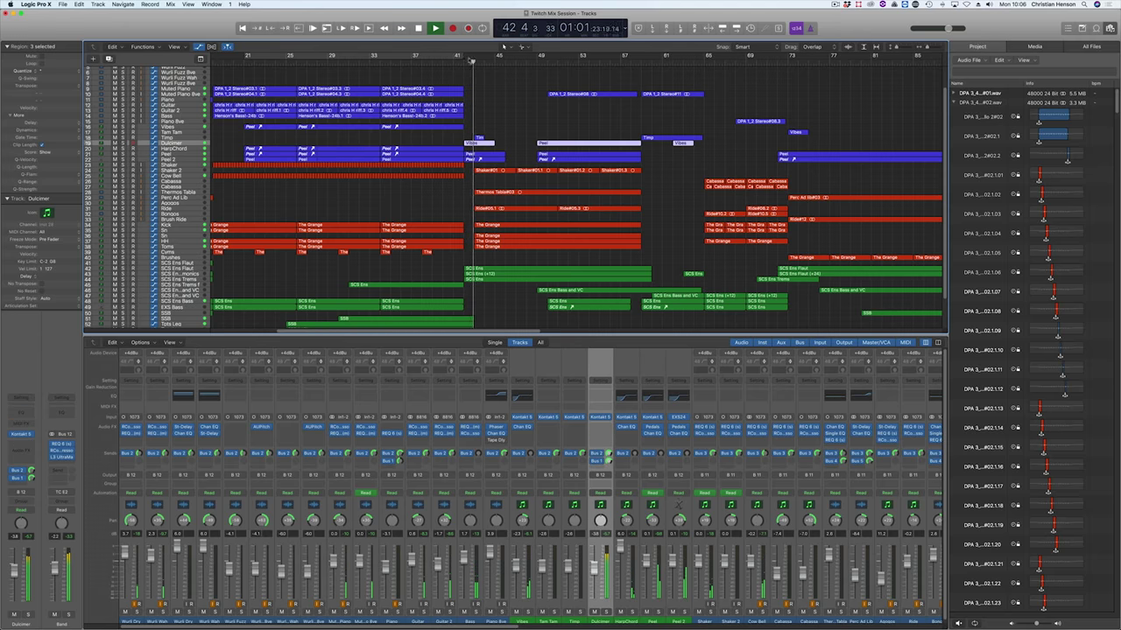
left_click_drag(465, 56, 499, 60)
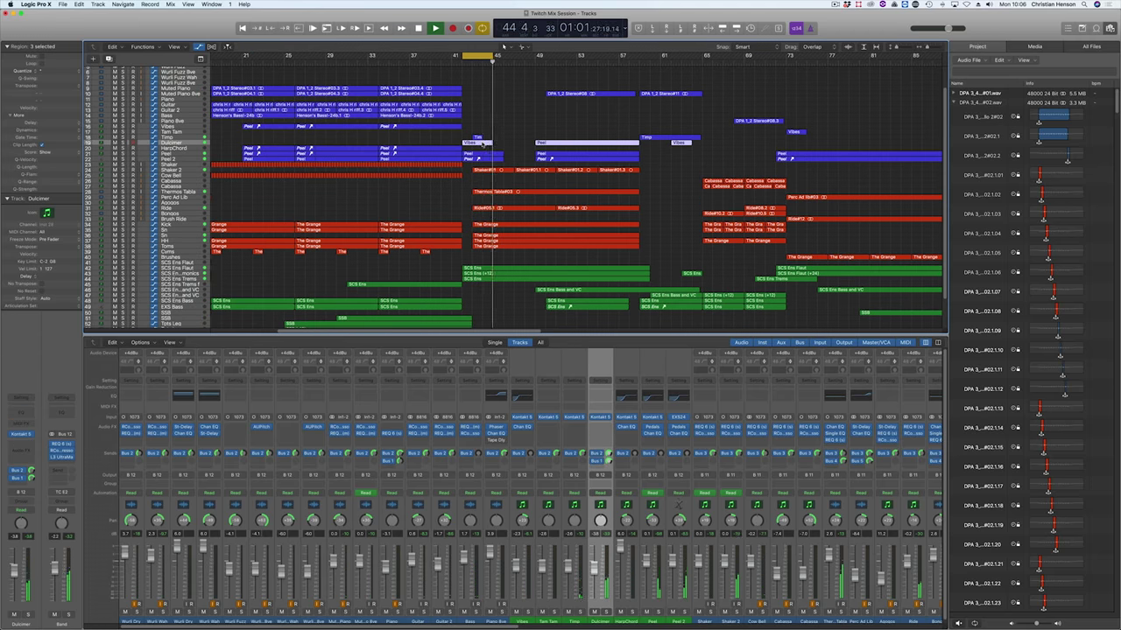
key("ctrl+s")
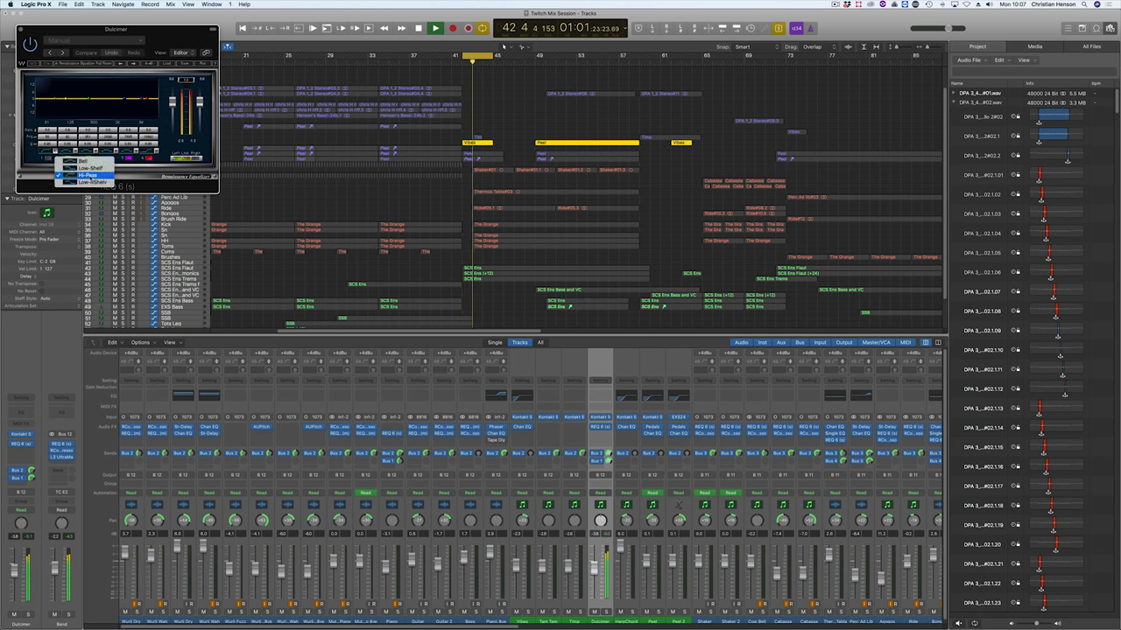
Step: Switch the Dulcimer's REQ band to Hi-Pass and replay the loop to hear it
left_click(86, 175)
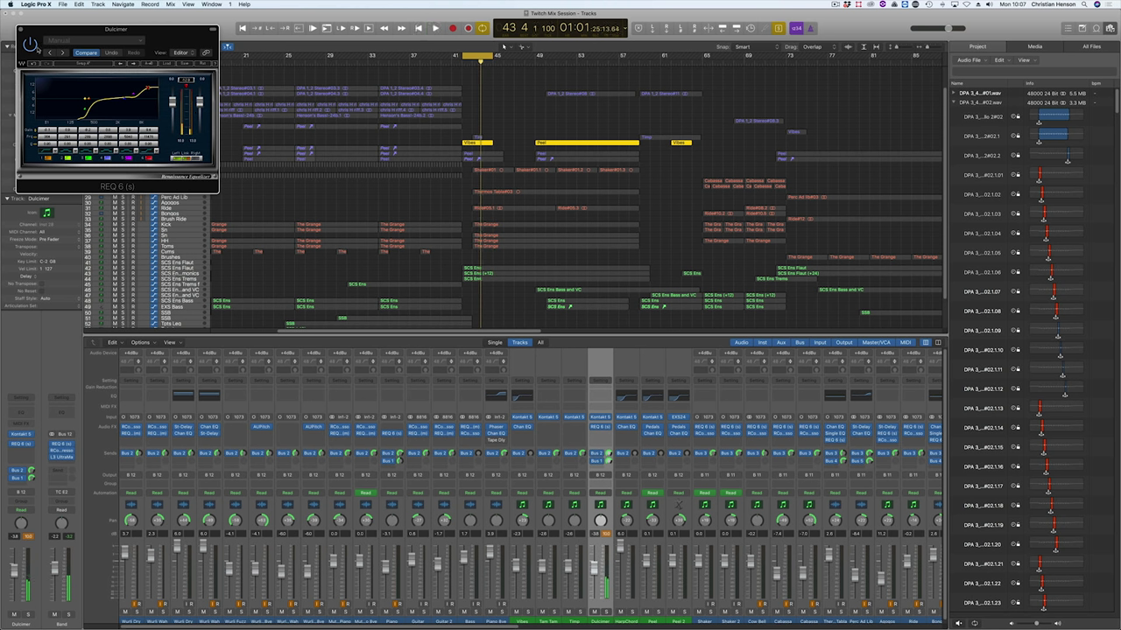
key("space")
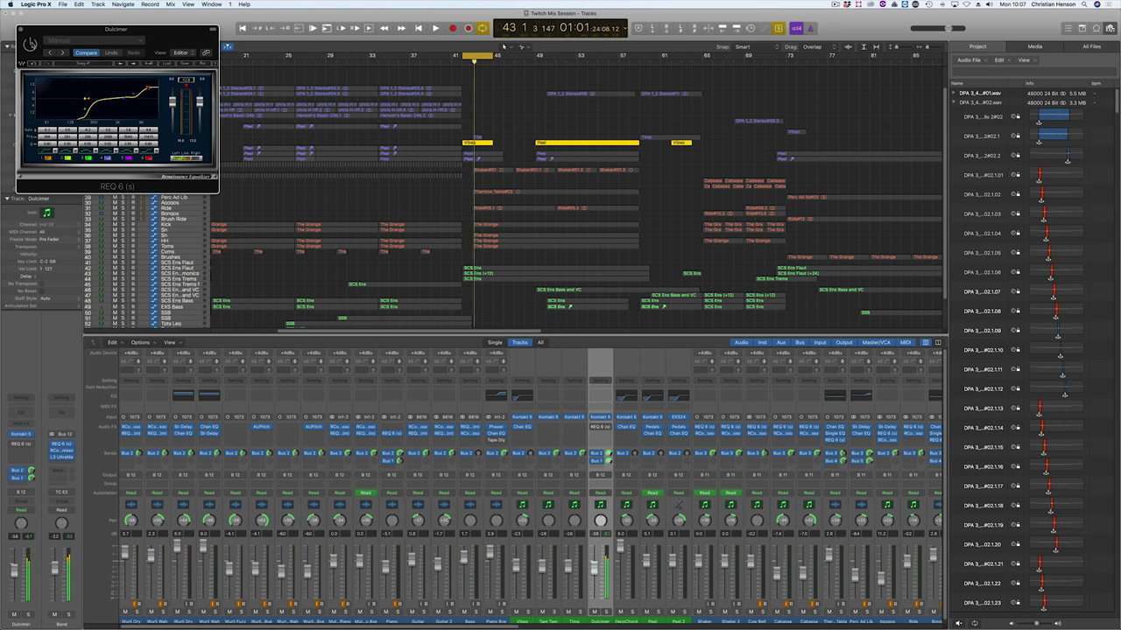
key("space")
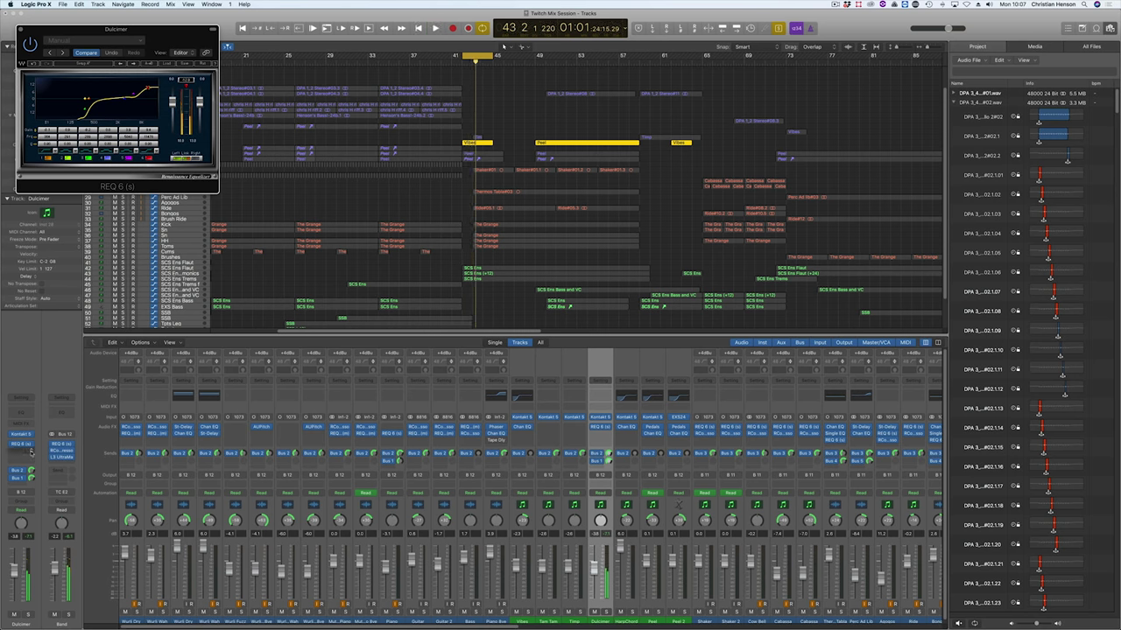
Step: Insert a stereo RCompressor on the Dulcimer, then bring up the Timp track's Kontakt timpani
left_click(31, 452)
mouse_move(42, 491)
left_click(102, 492)
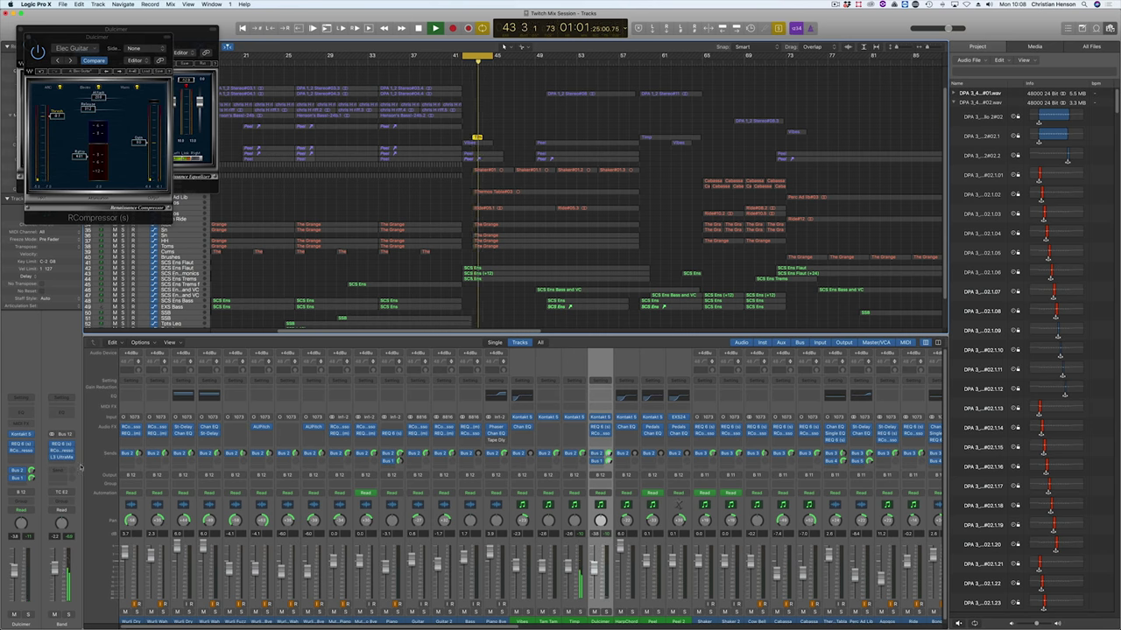
left_click(24, 436)
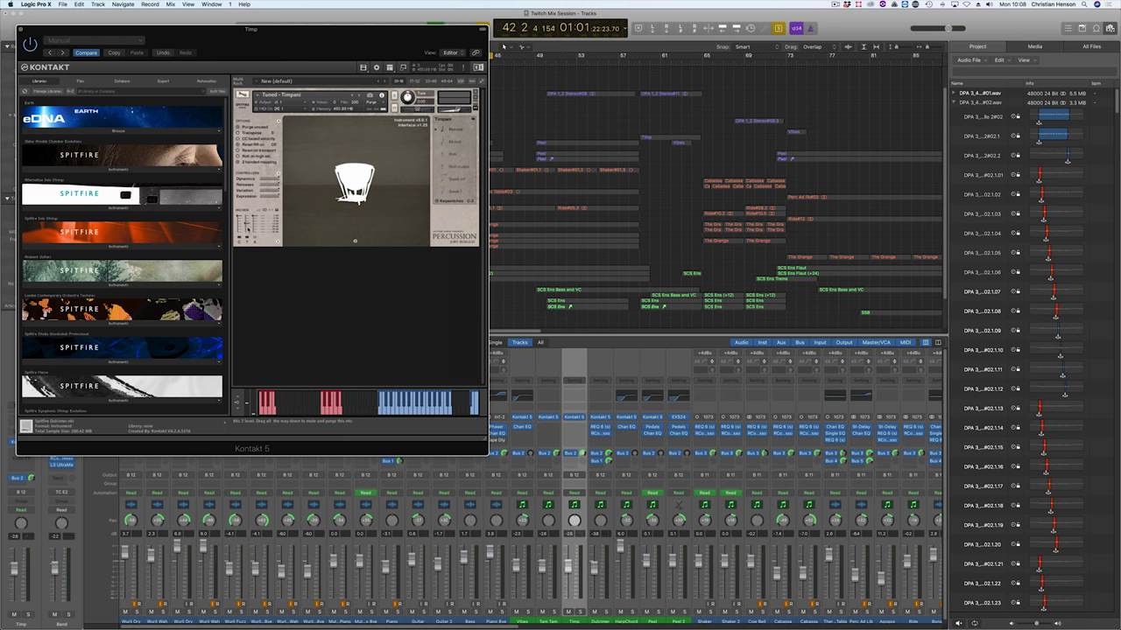
Step: Move the Kontakt timpani window off the track list and bring the main arrangement back to front
left_click_drag(326, 30, 573, 184)
left_click(32, 479)
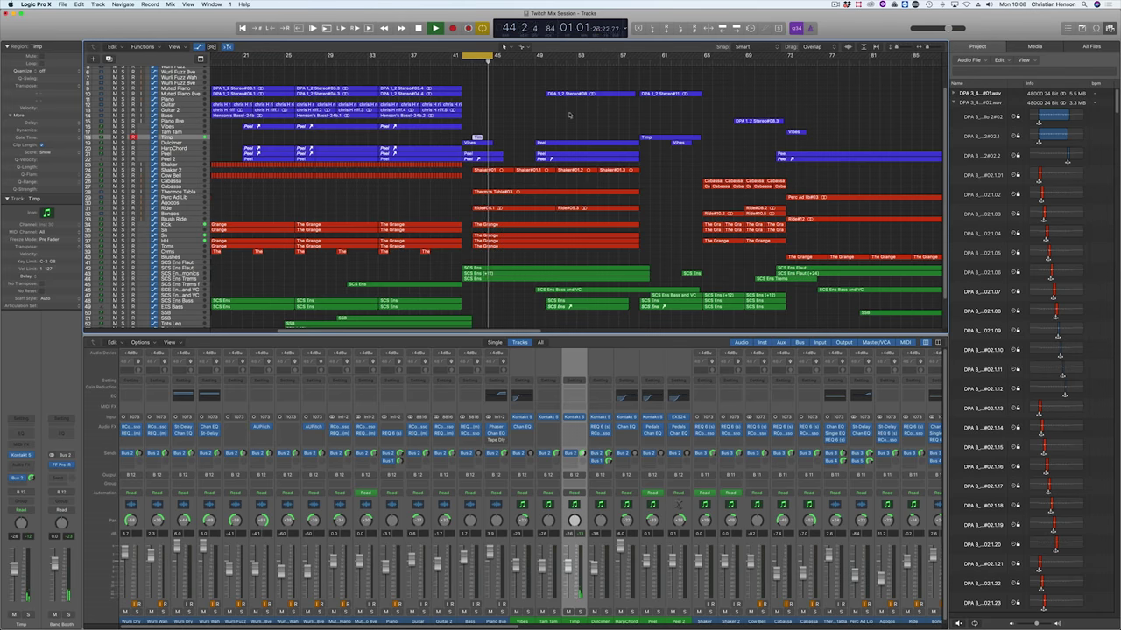
Step: Jump to around bar 49 and select the Muted Piano 8ve DPA 1,2 Stereo#08 region
left_click(536, 66)
scroll(533, 71, "right", 2)
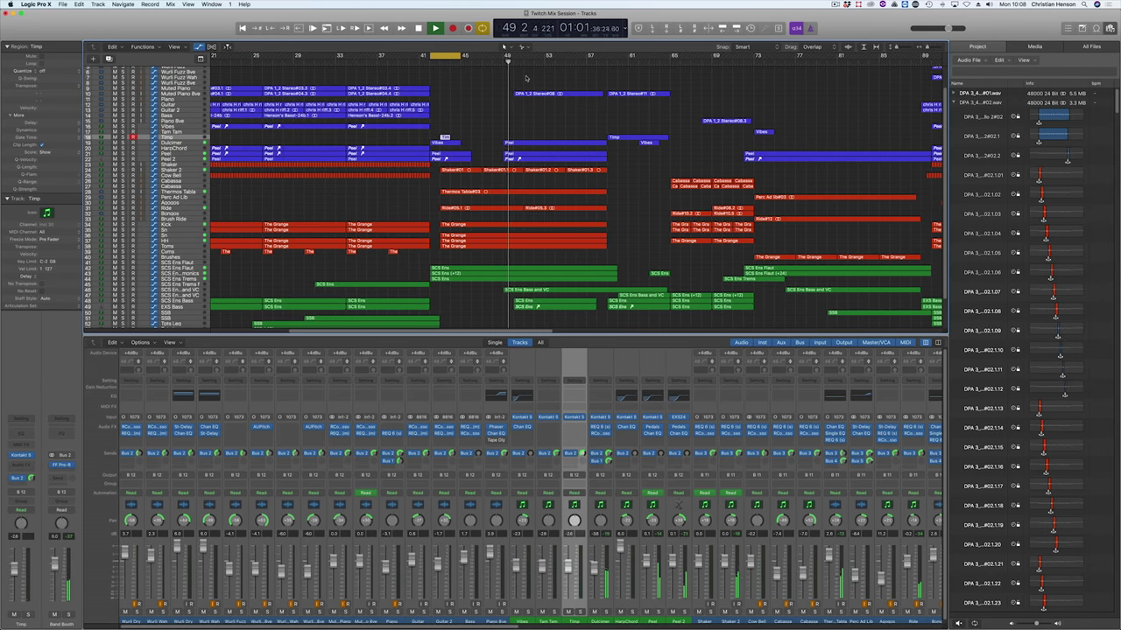
scroll(523, 78, "right", 3)
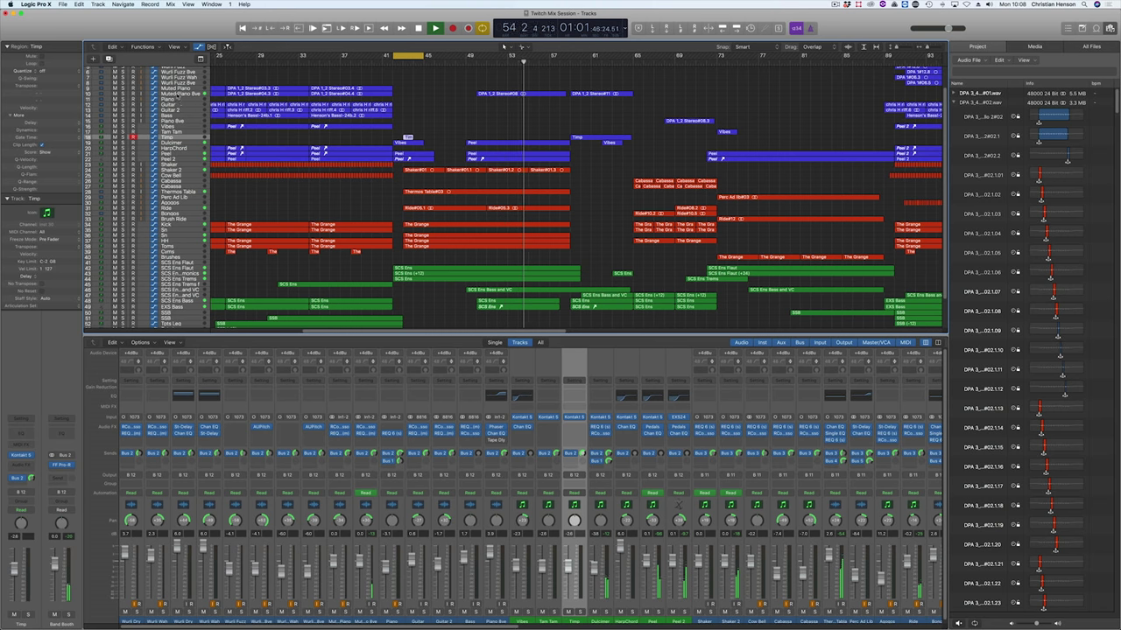
left_click(176, 98)
left_click_drag(462, 79, 523, 104)
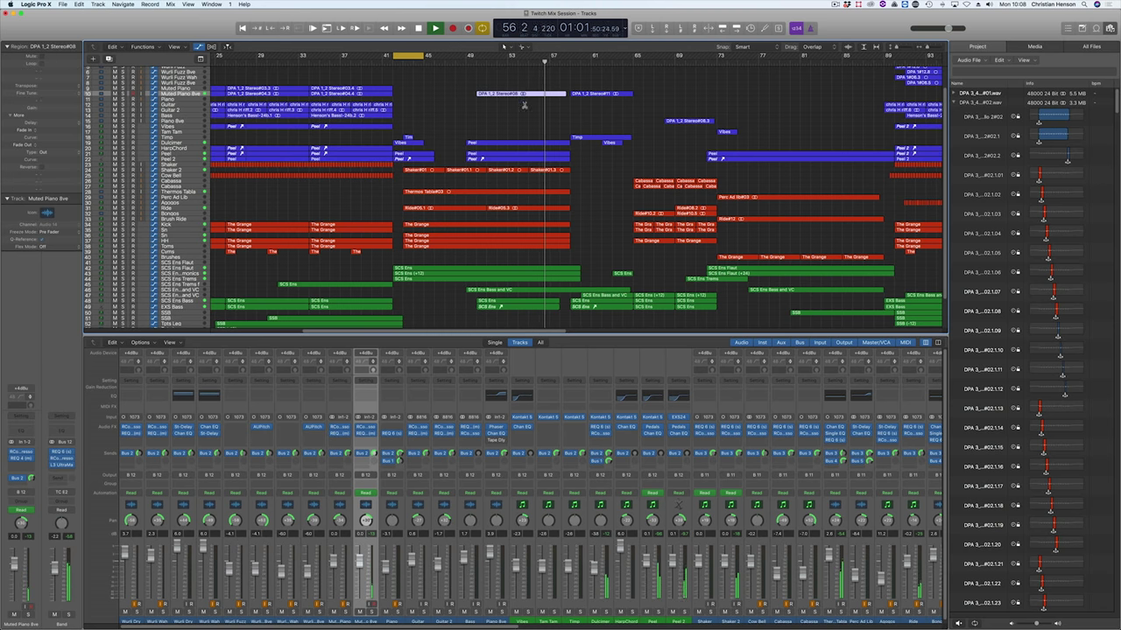
Step: Create a new track and move regions Stereo#08 and Stereo#11 down onto it
key("super+d")
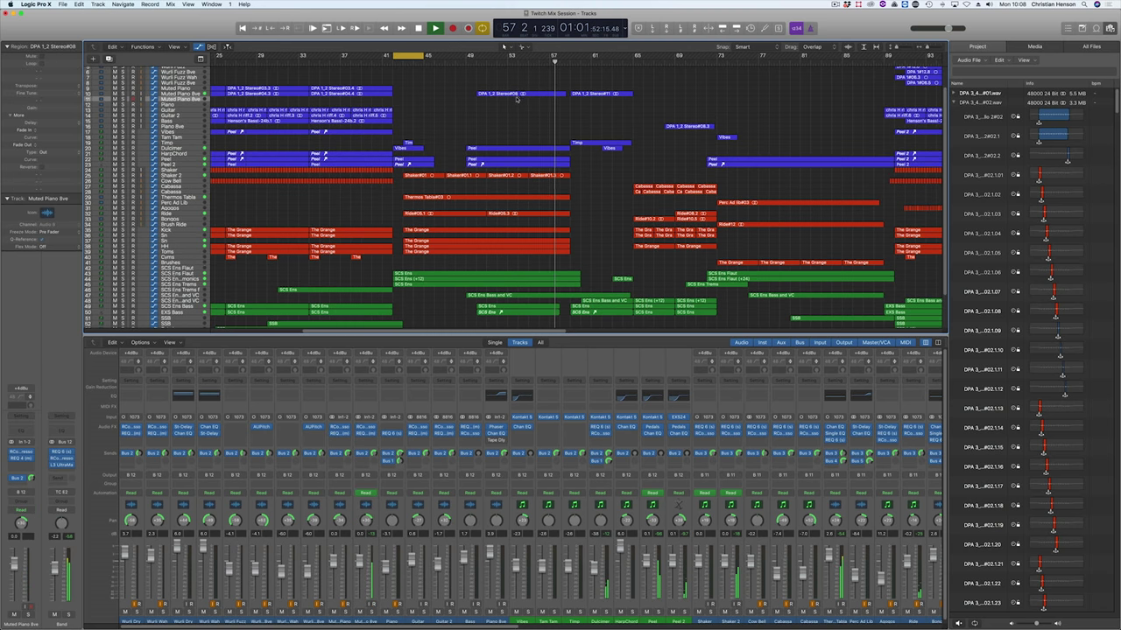
left_click_drag(528, 91, 520, 99)
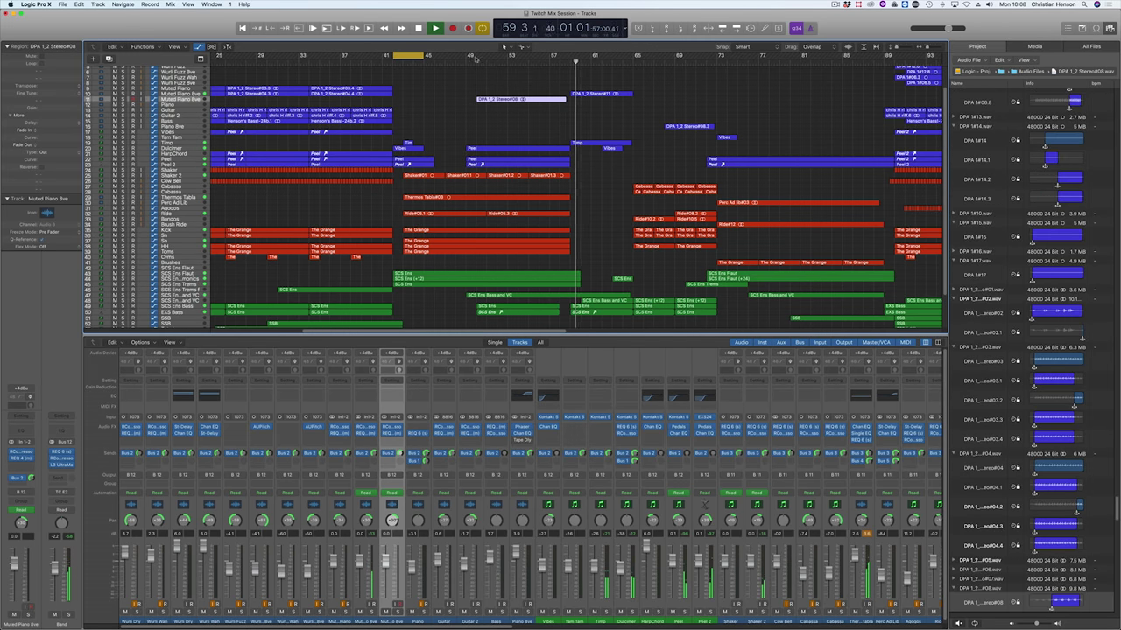
left_click_drag(597, 96, 596, 102)
Step: Loop bars 50–66 and play with the Stereo#08 and #11 regions soloed
left_click_drag(477, 56, 638, 71)
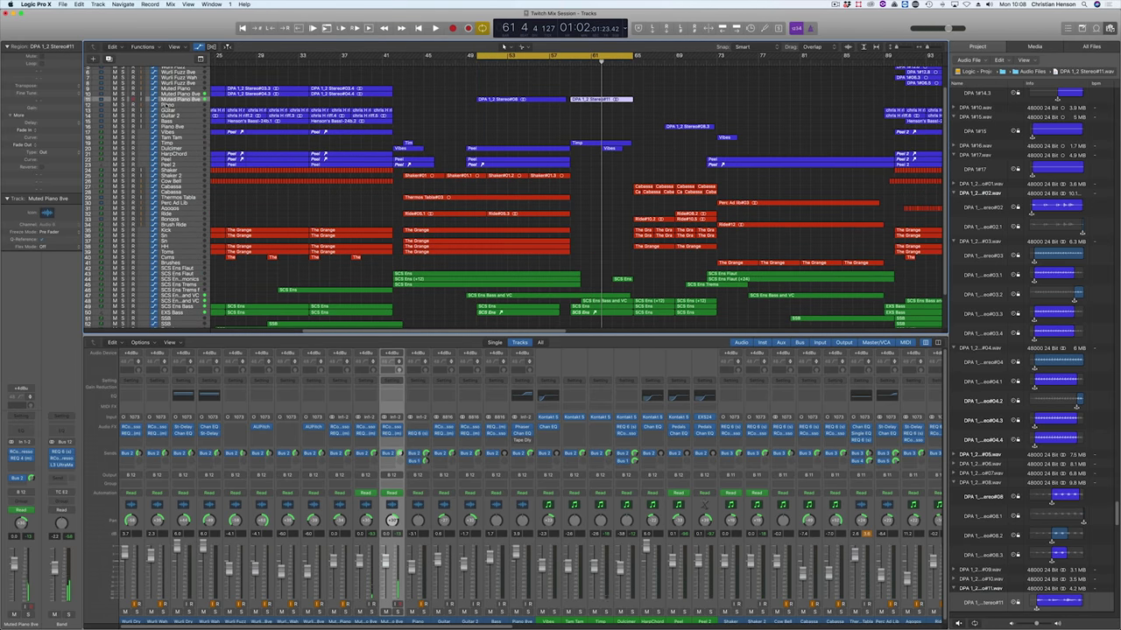
left_click(176, 100)
key("ctrl+s")
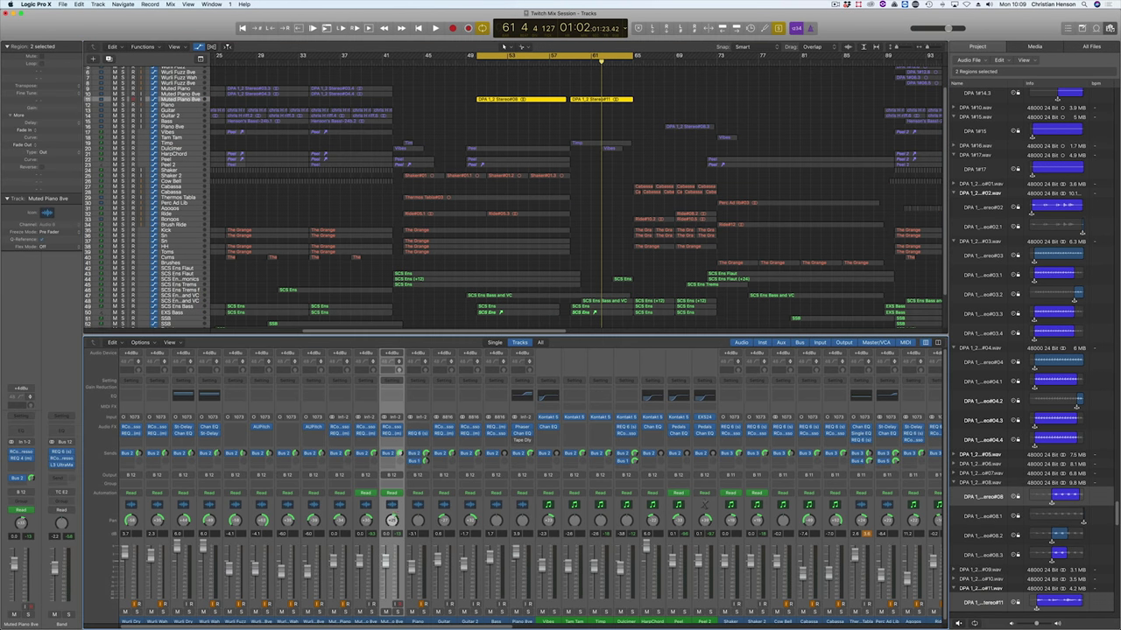
key("space")
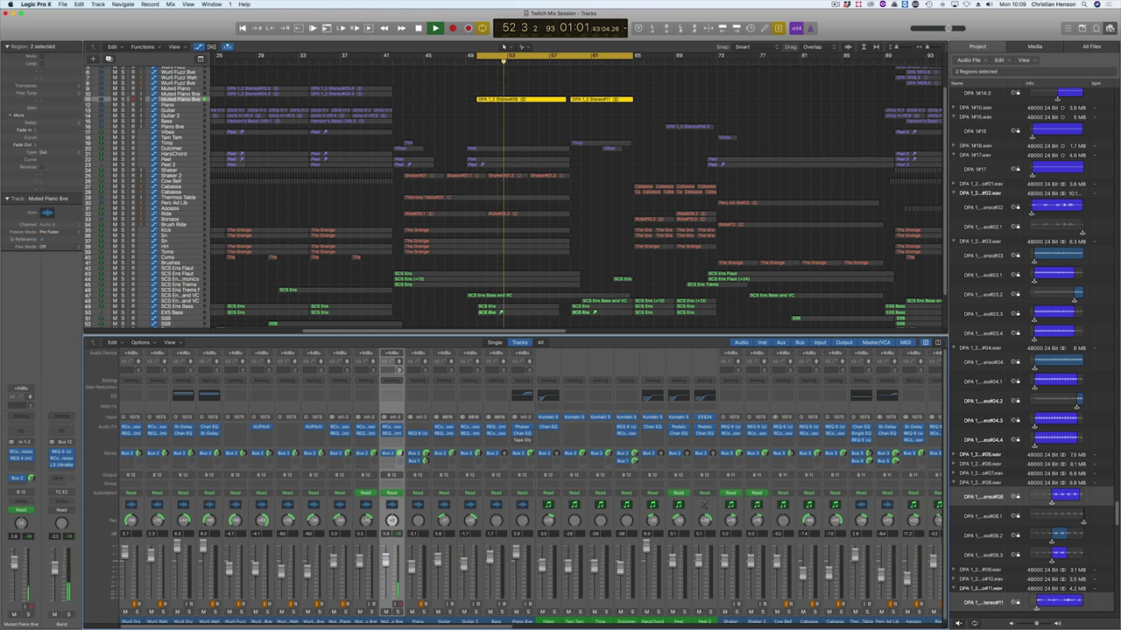
Step: Insert a mono Modulation Spreader on the Muted Piano 8ve channel
left_click(400, 440)
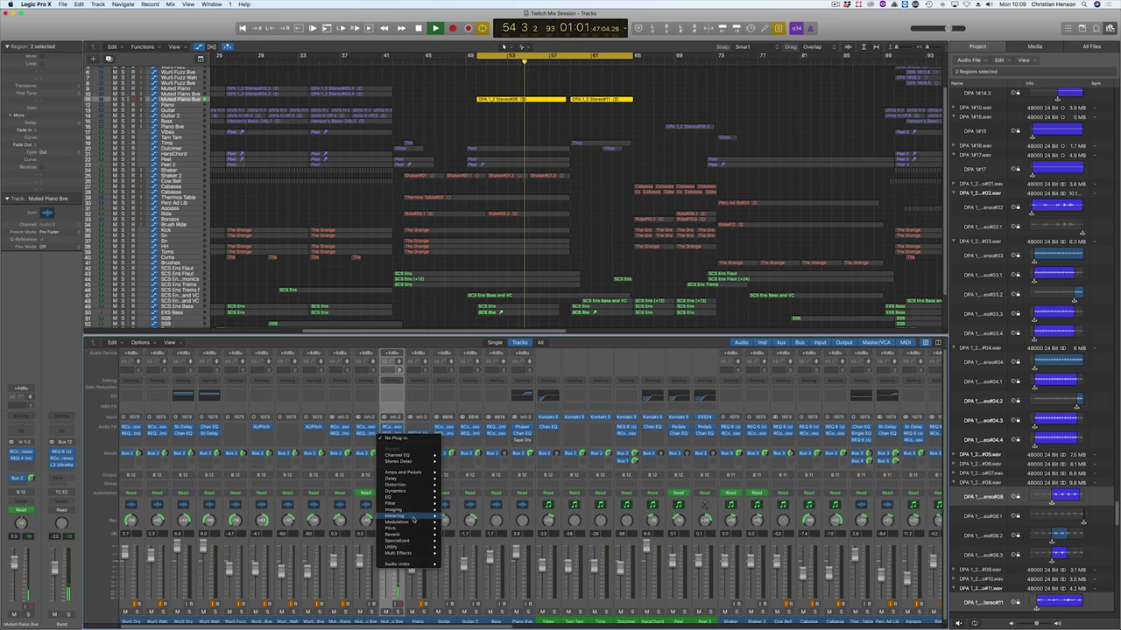
mouse_move(411, 522)
mouse_move(481, 578)
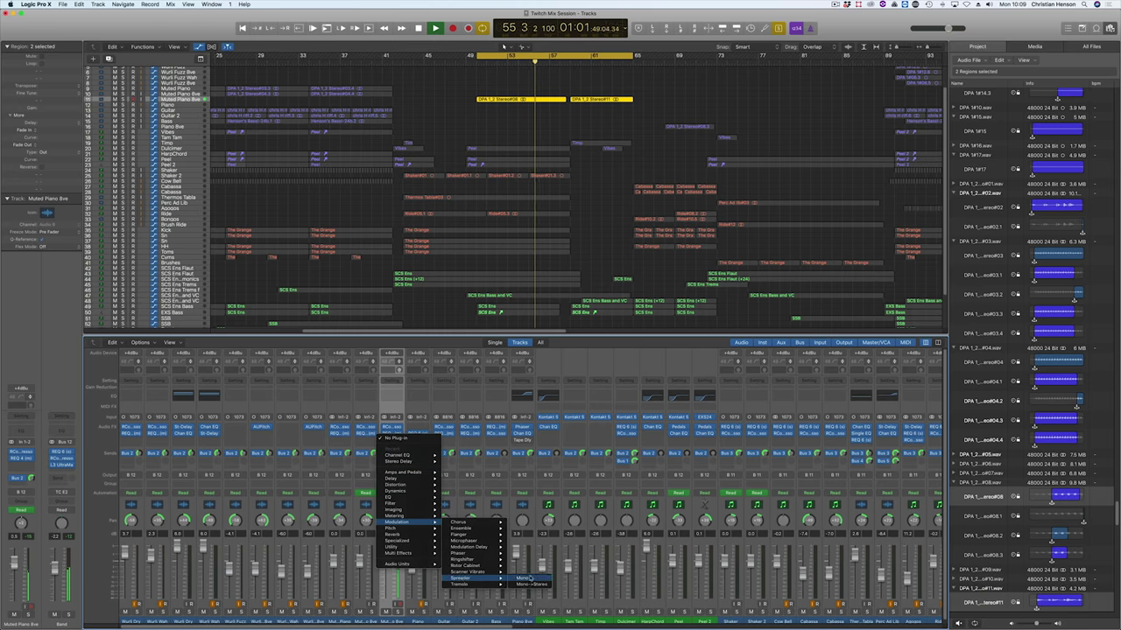
left_click(529, 579)
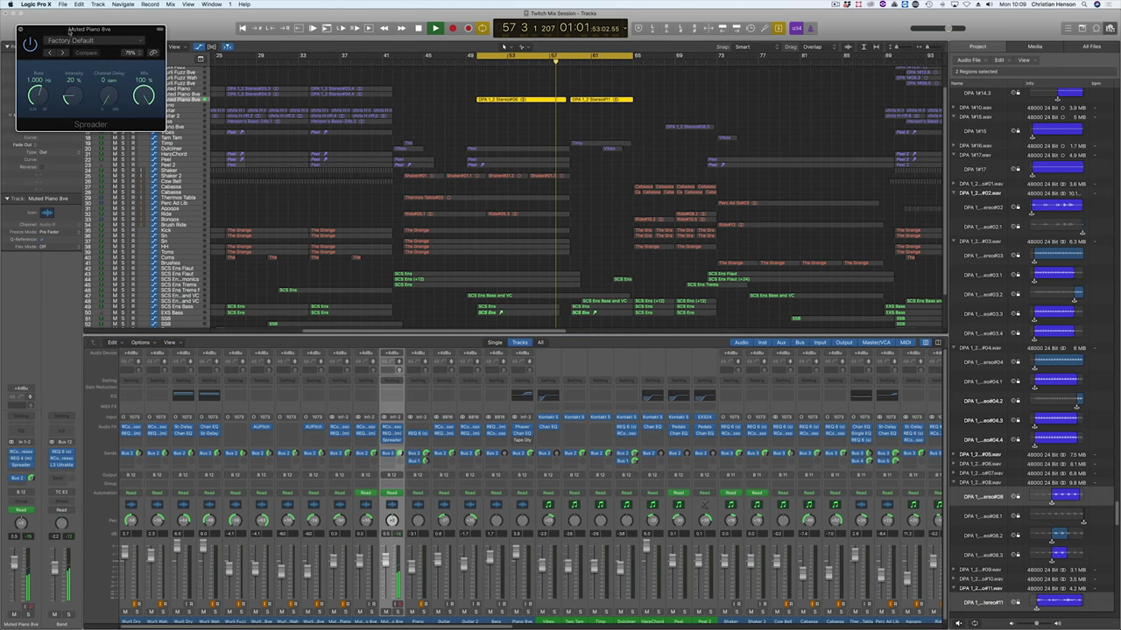
left_click(21, 30)
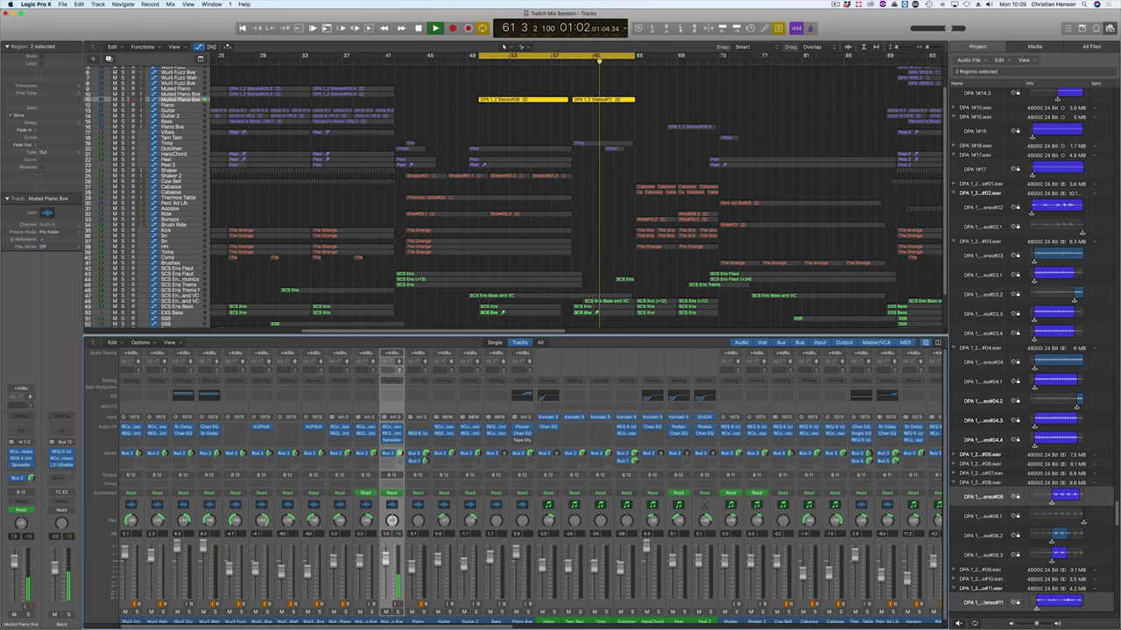
Step: Turn off region solo and cycle looping
key("ctrl+s")
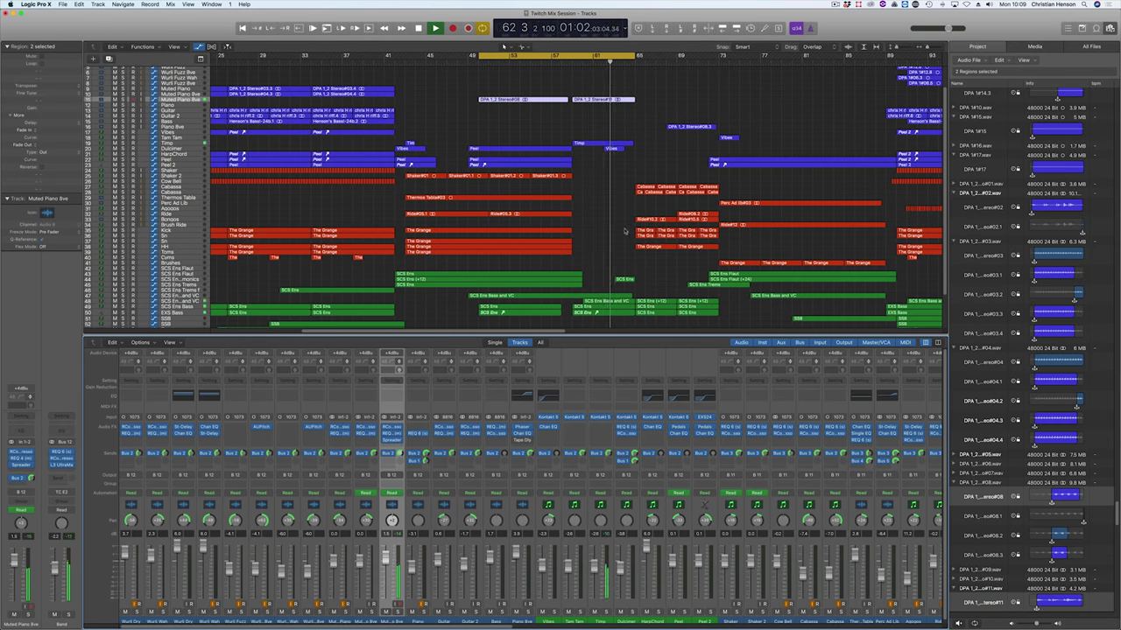
scroll(561, 125, "right", 3)
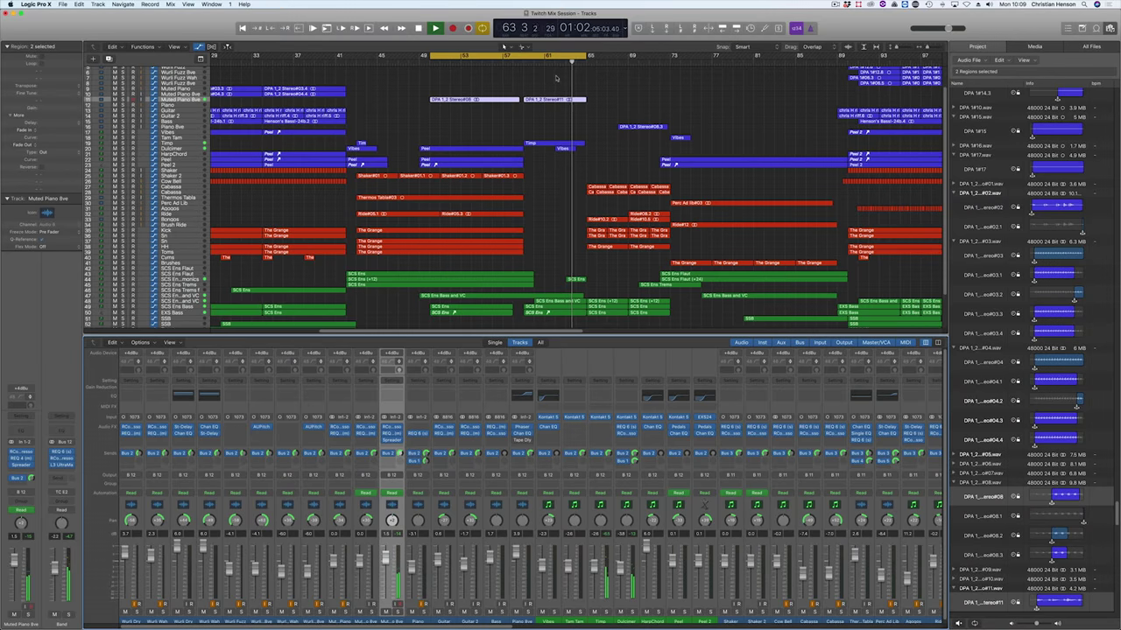
key("c")
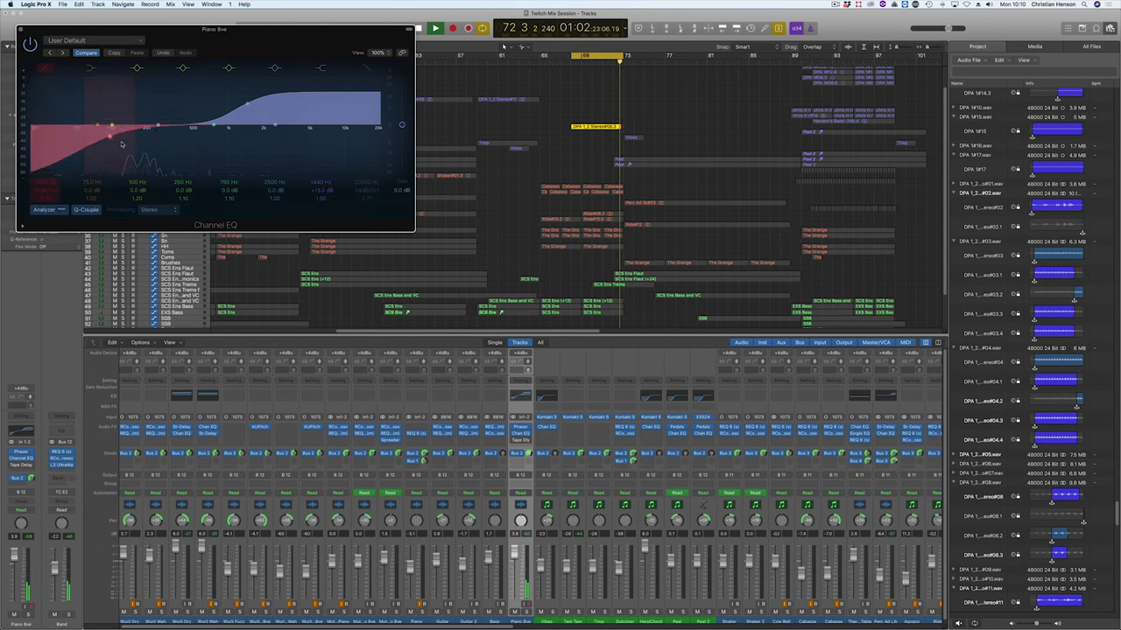
Step: Lower the Piano 8ve Channel EQ low cut and add a stereo RCompressor with the Elec Guitar preset
left_click_drag(146, 146, 141, 139)
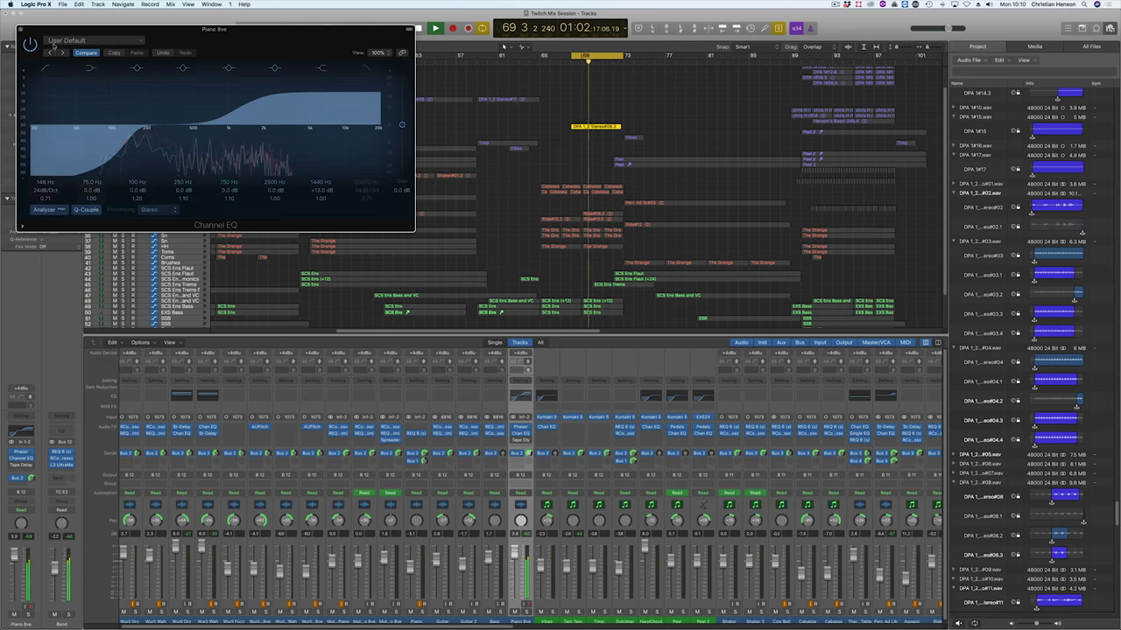
left_click(21, 30)
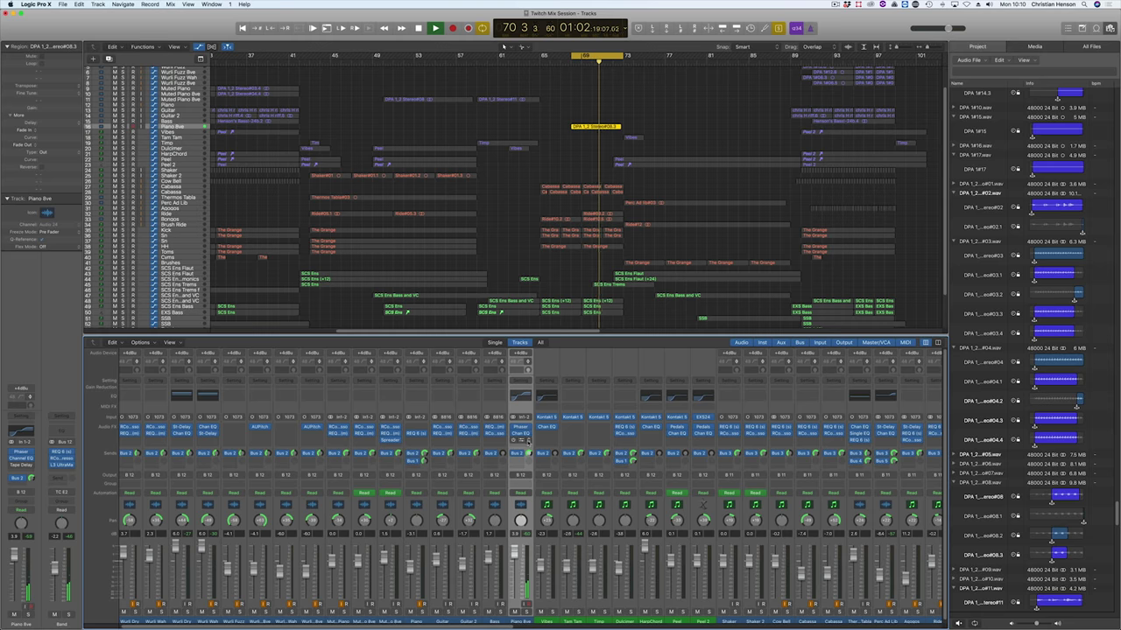
left_click(522, 440)
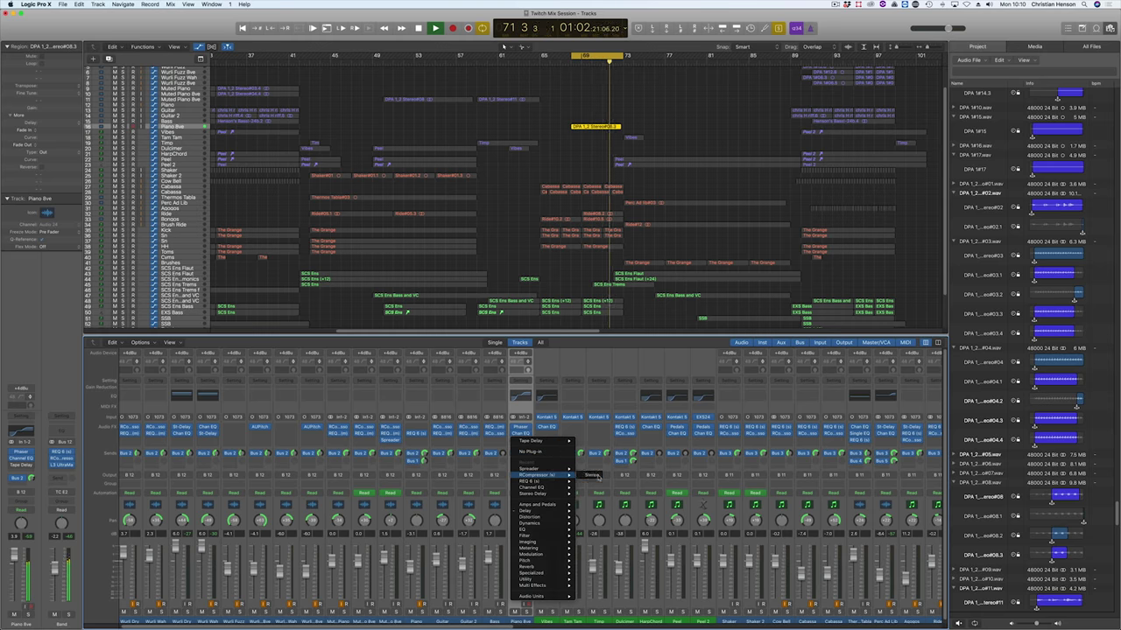
left_click(593, 476)
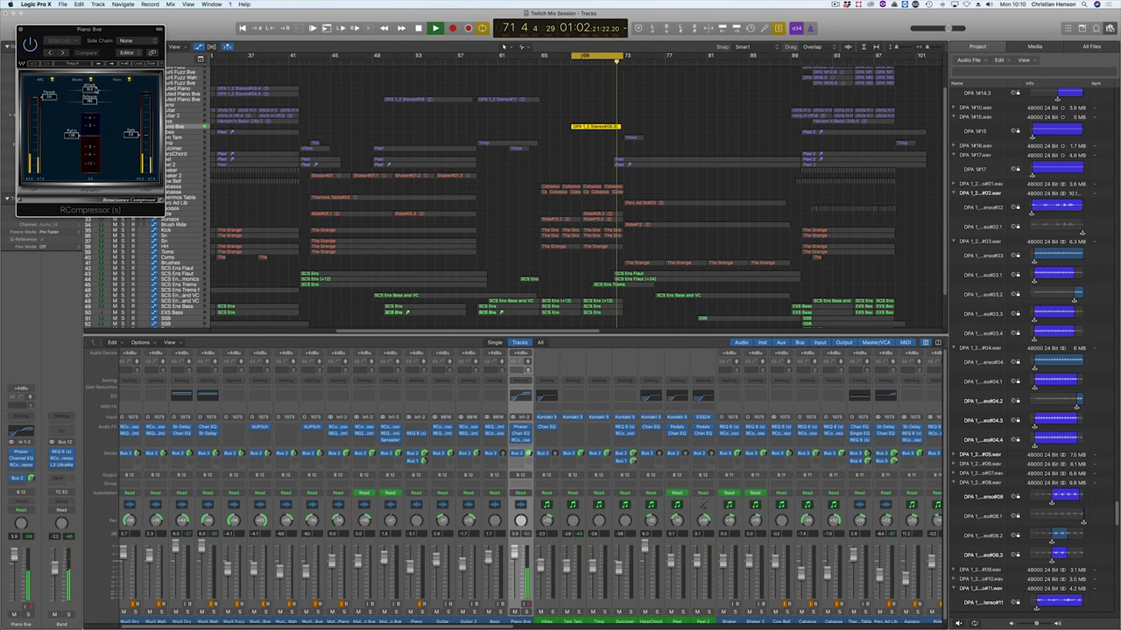
left_click(137, 63)
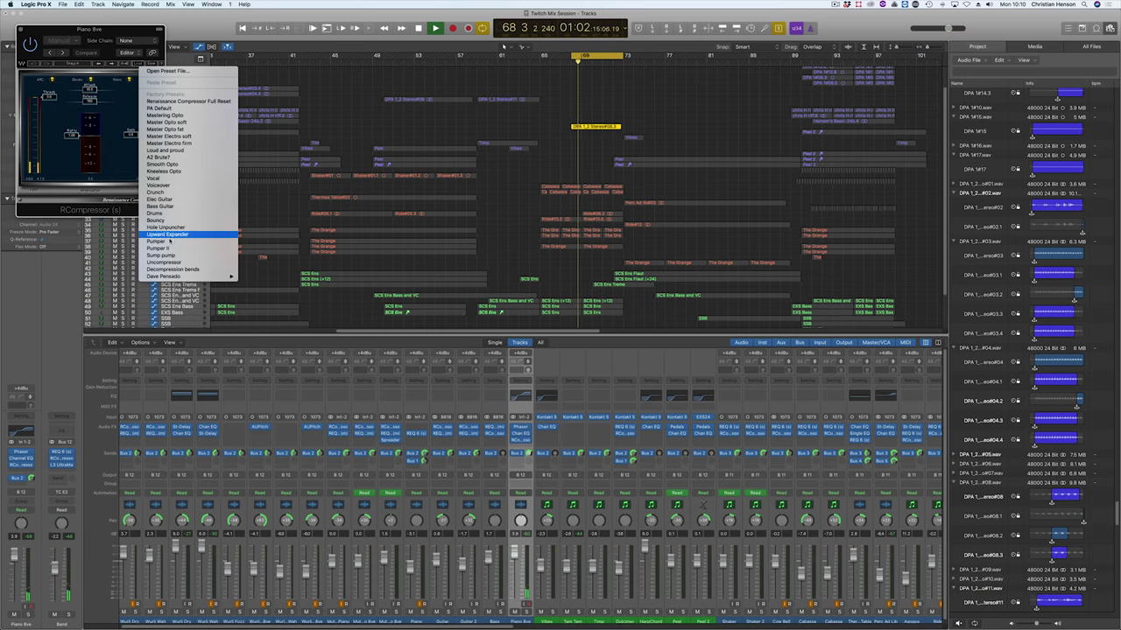
left_click(162, 205)
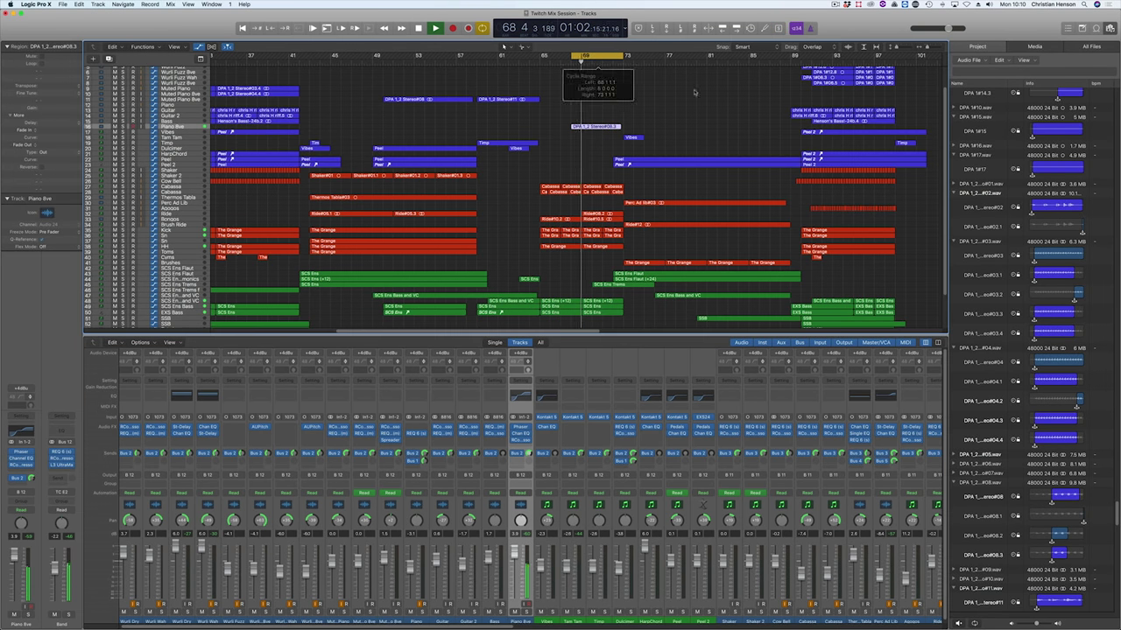
scroll(746, 108, "up", 3)
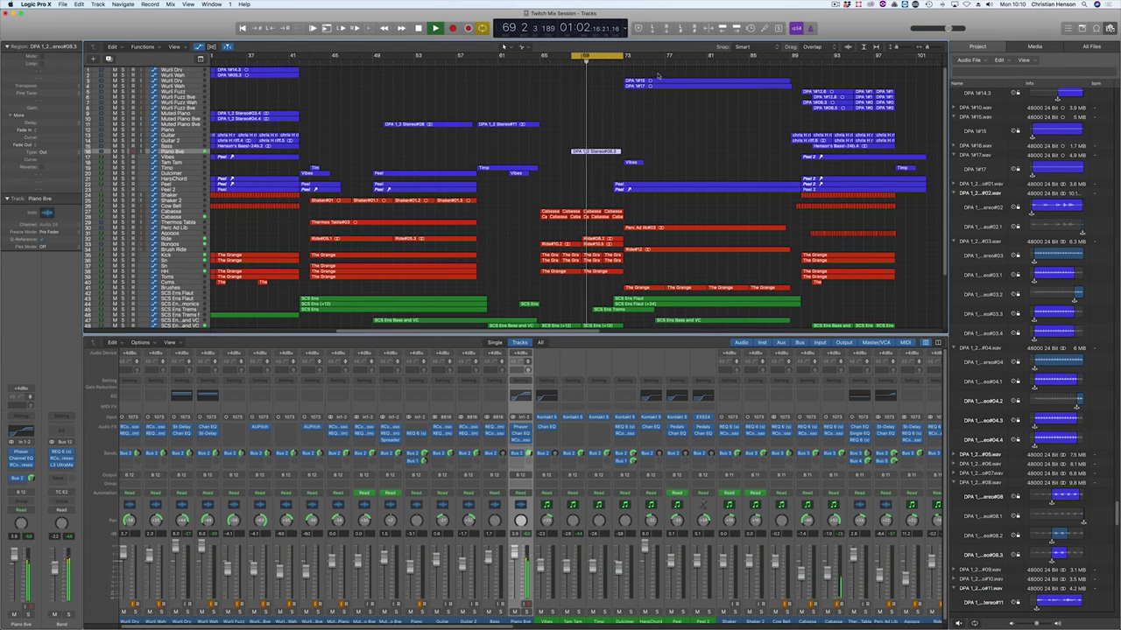
Step: Cycle bars 73–89 over soloed regions DPA 1#15 and DPA 1#17, then browse Wurli Dry's plug-in list
key("c")
left_click(625, 63)
key("space")
left_click_drag(640, 72, 674, 108)
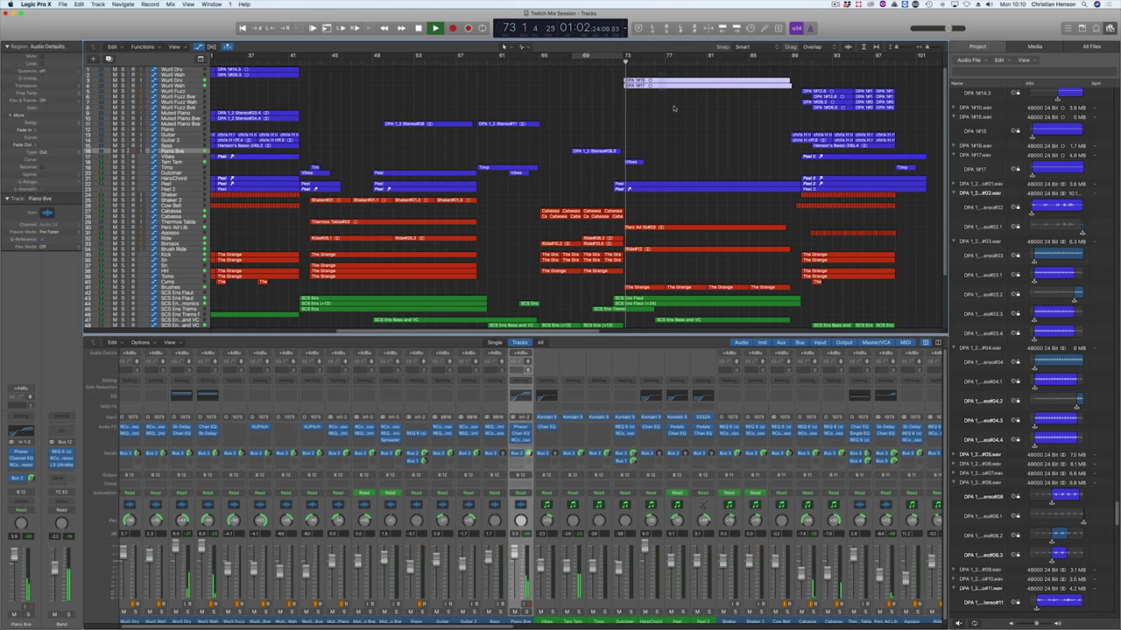
key("ctrl+s")
key("super+u")
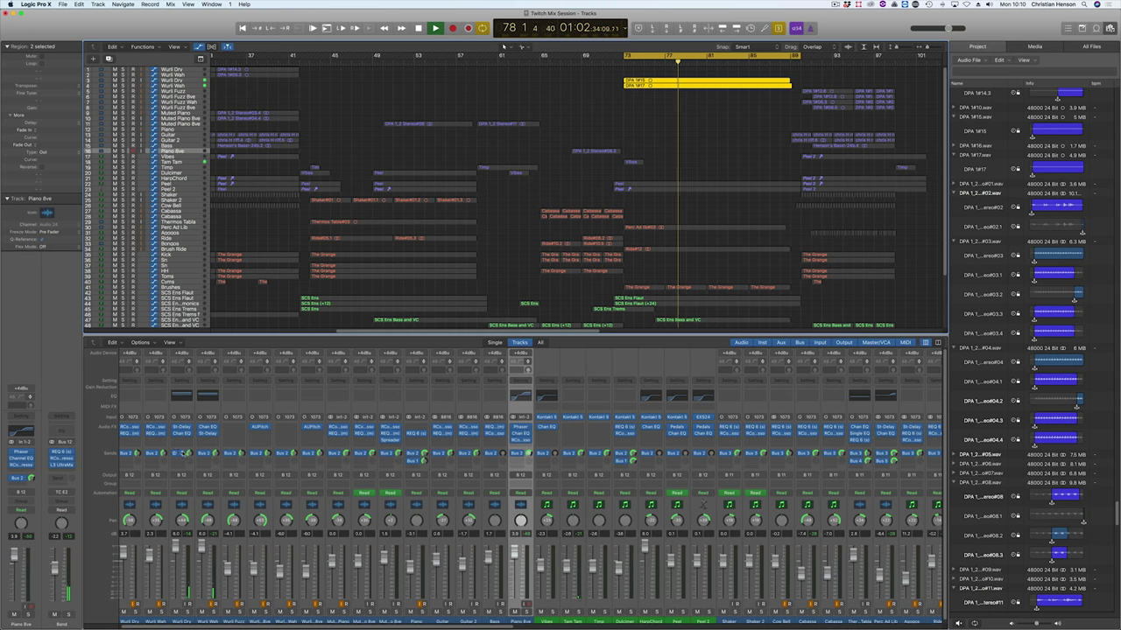
left_click(189, 439)
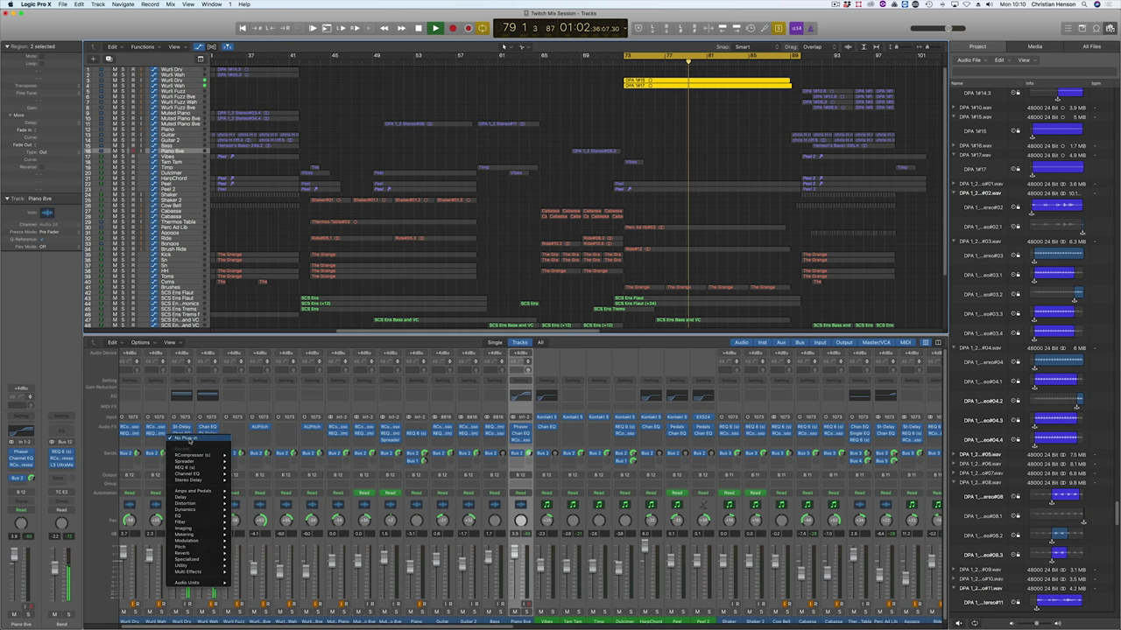
left_click(191, 439)
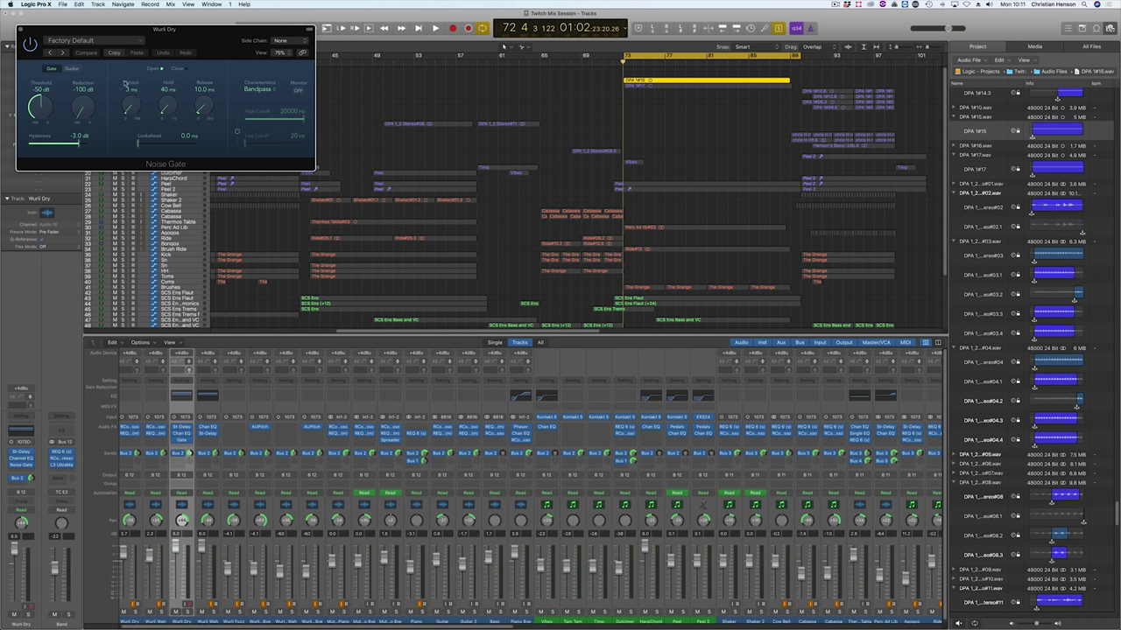
Step: Set the Wurli Dry Noise Gate threshold to about -38 dB and its release to 102.2 ms
key("space")
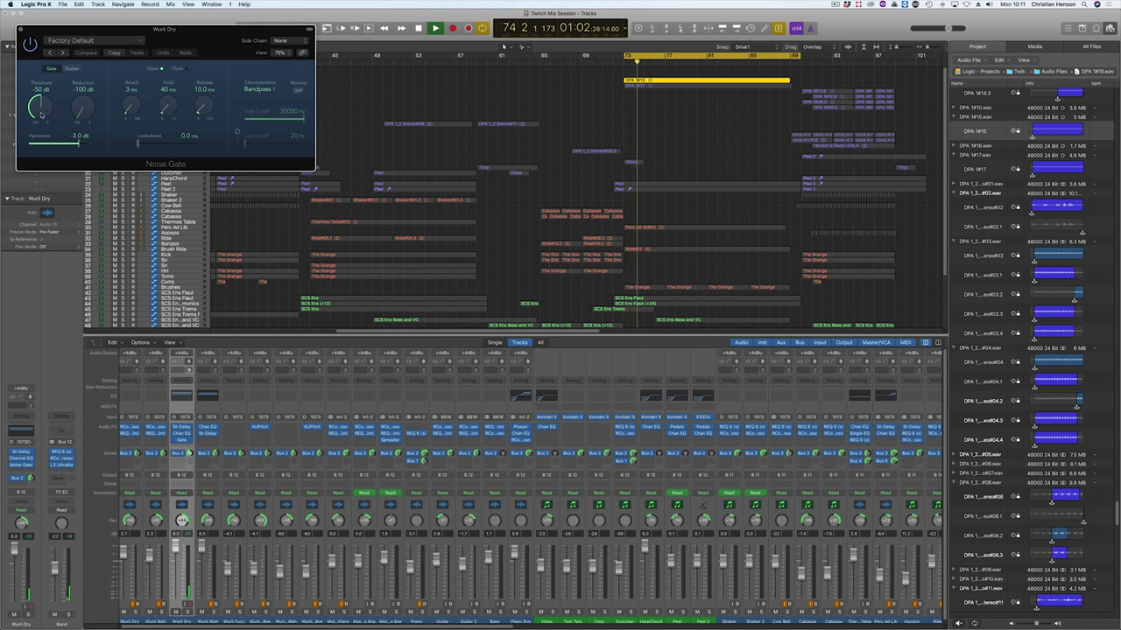
left_click_drag(210, 107, 208, 91)
mouse_move(37, 107)
left_mouse_down()
mouse_move(33, 134)
mouse_move(38, 92)
left_mouse_up()
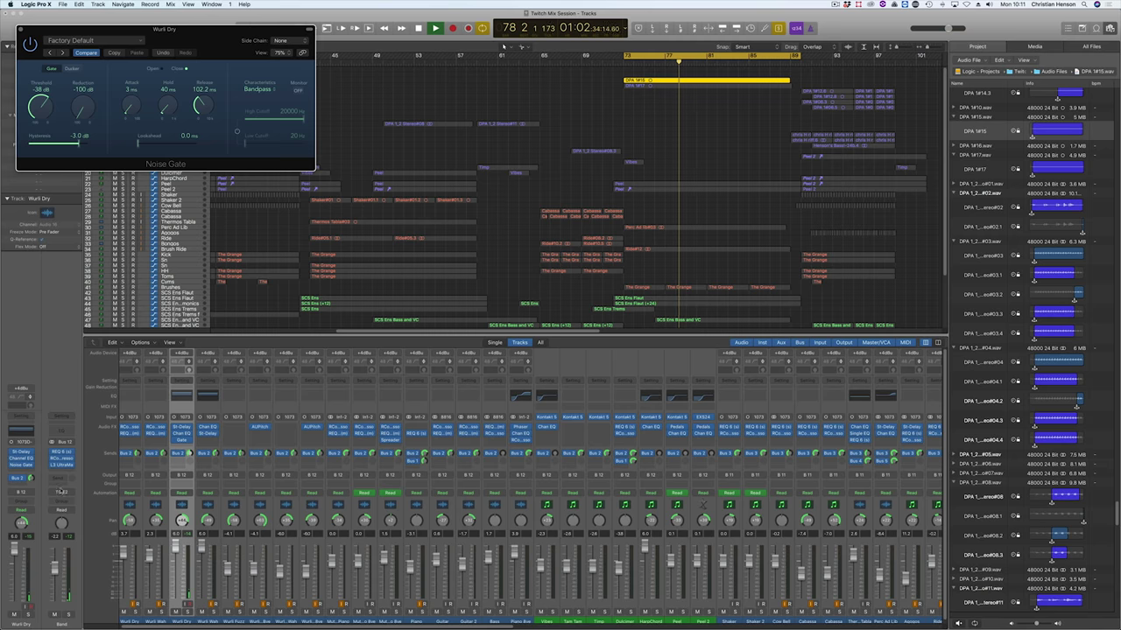
left_click(21, 468)
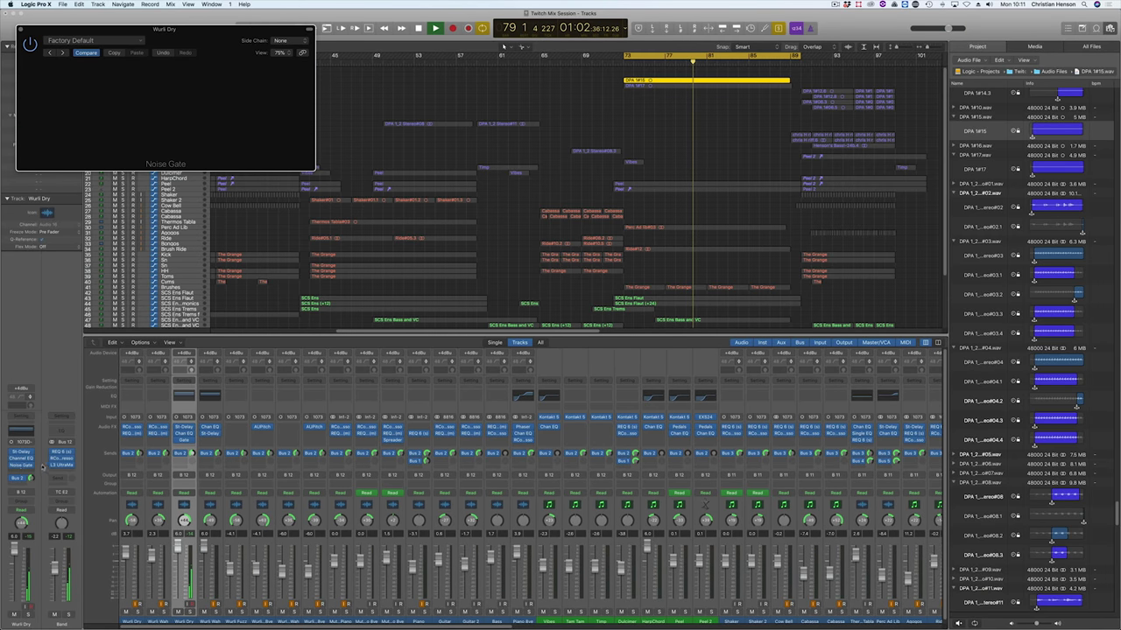
Step: Add a stereo RCompressor with the Elec Guitar preset to Wurli Dry, then reopen the Noise Gate
left_click(28, 462)
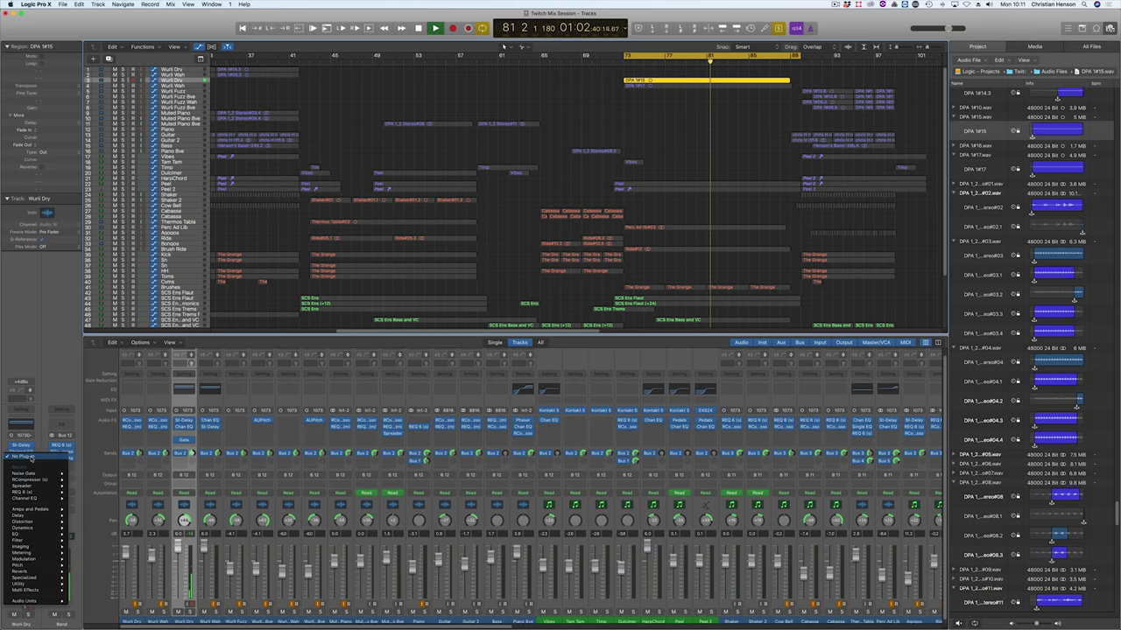
mouse_move(44, 480)
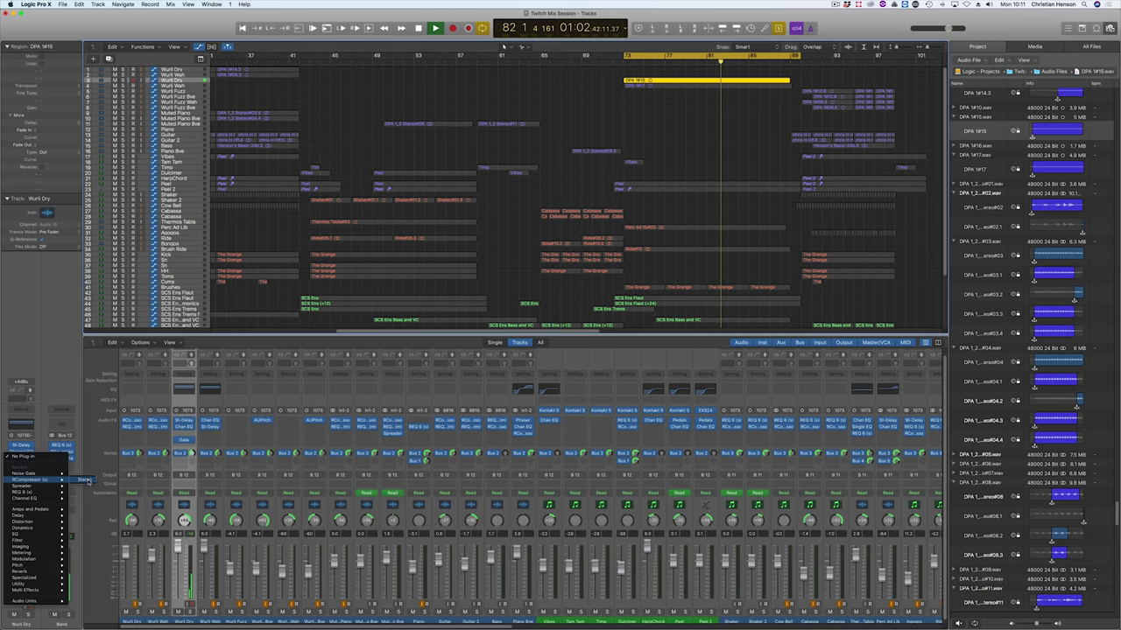
left_click(84, 479)
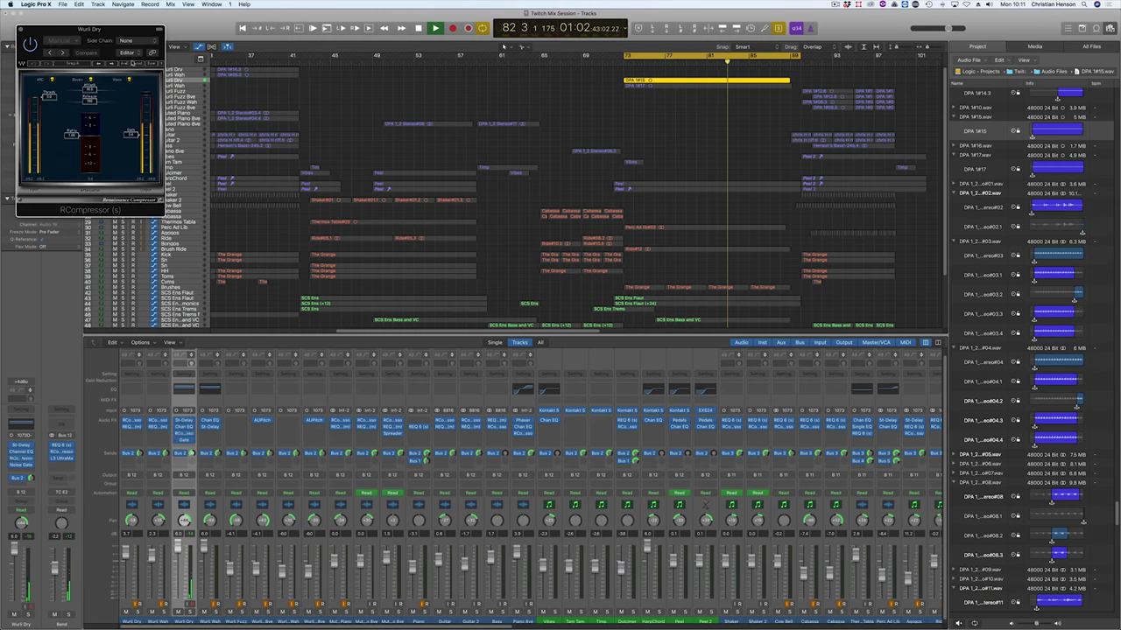
left_click(138, 63)
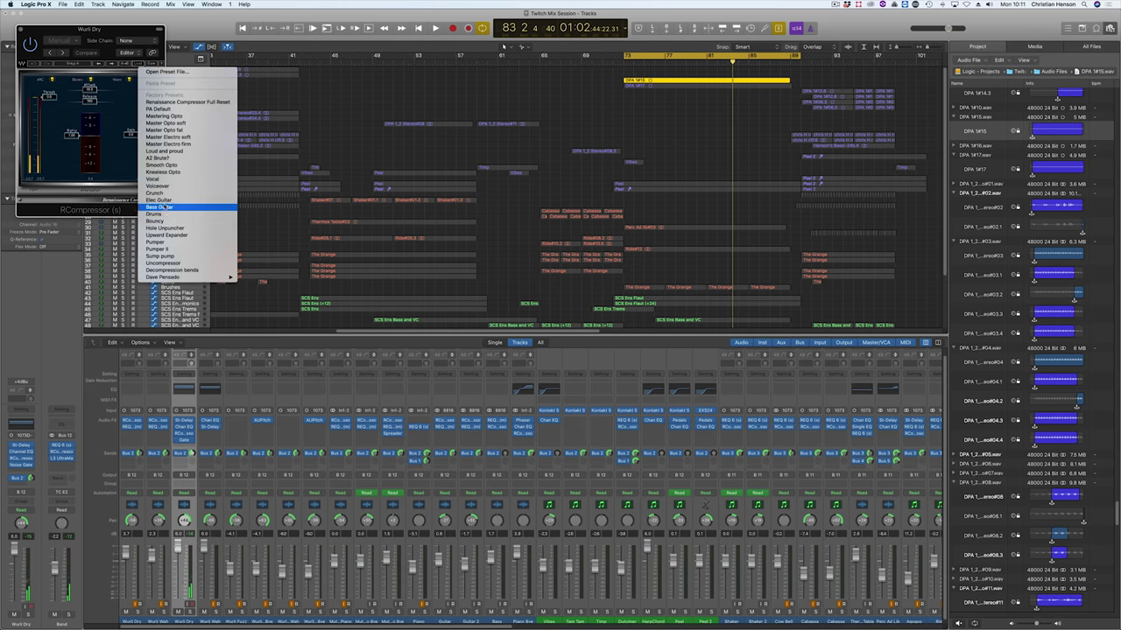
left_click(165, 208)
key("space")
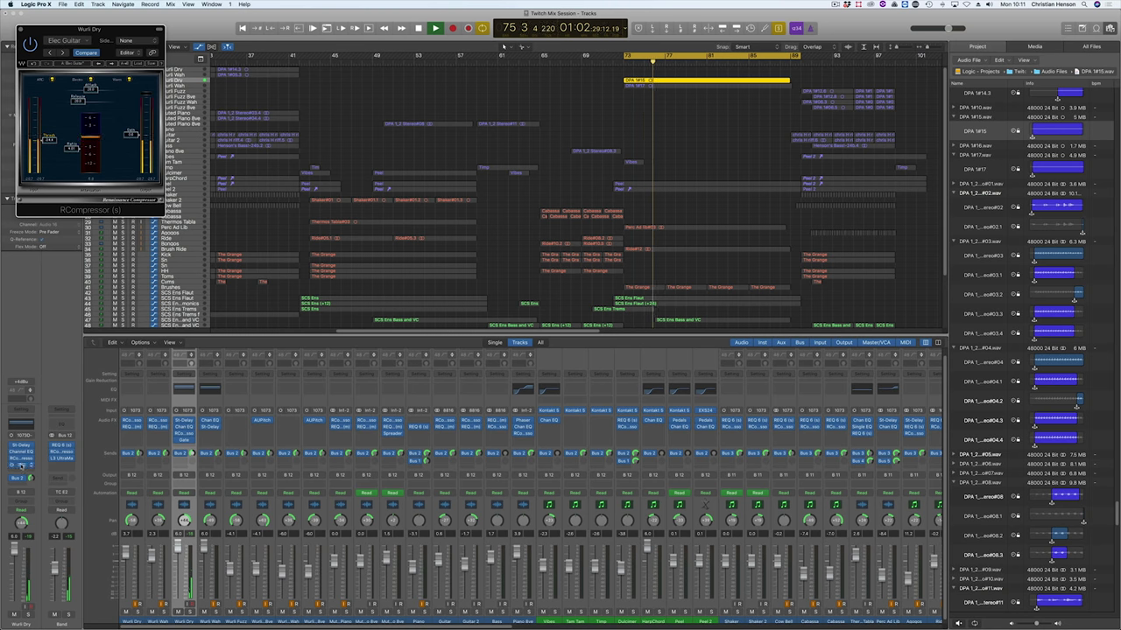
left_click(21, 464)
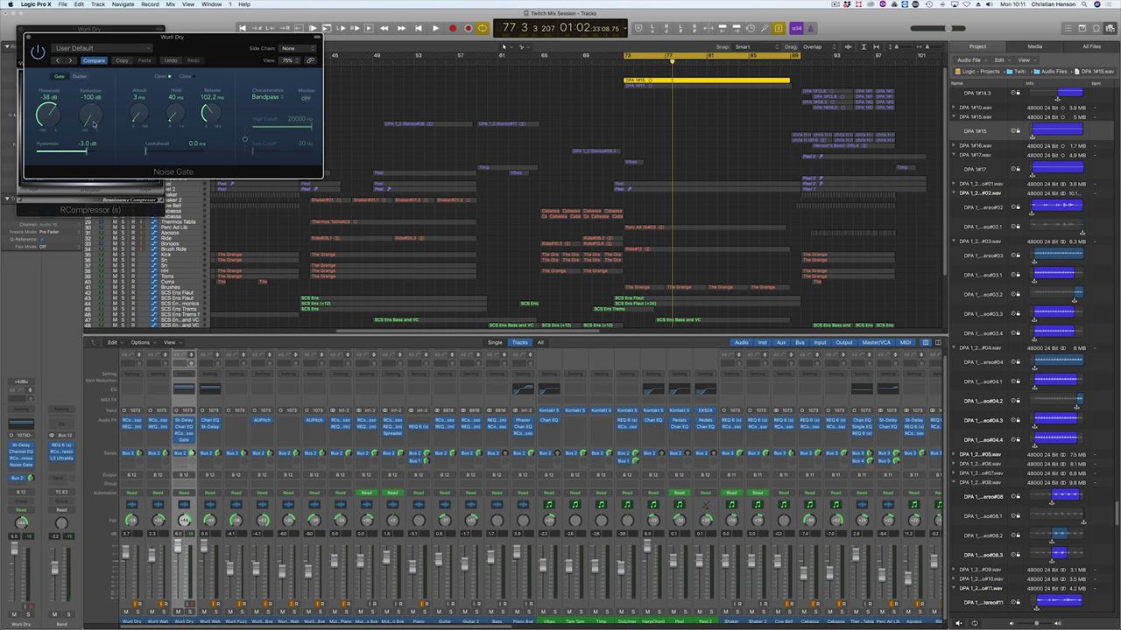
Step: Give the Noise Gate -14 dB reduction, 100 ms hold and 450.1 ms release
key("space")
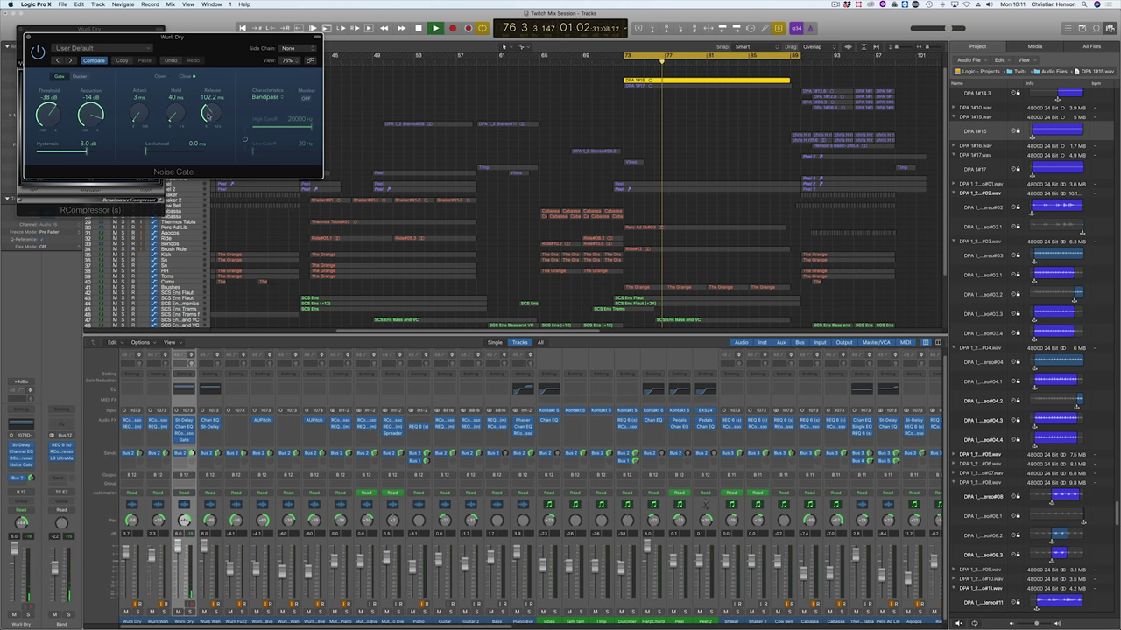
left_click_drag(173, 120, 218, 87)
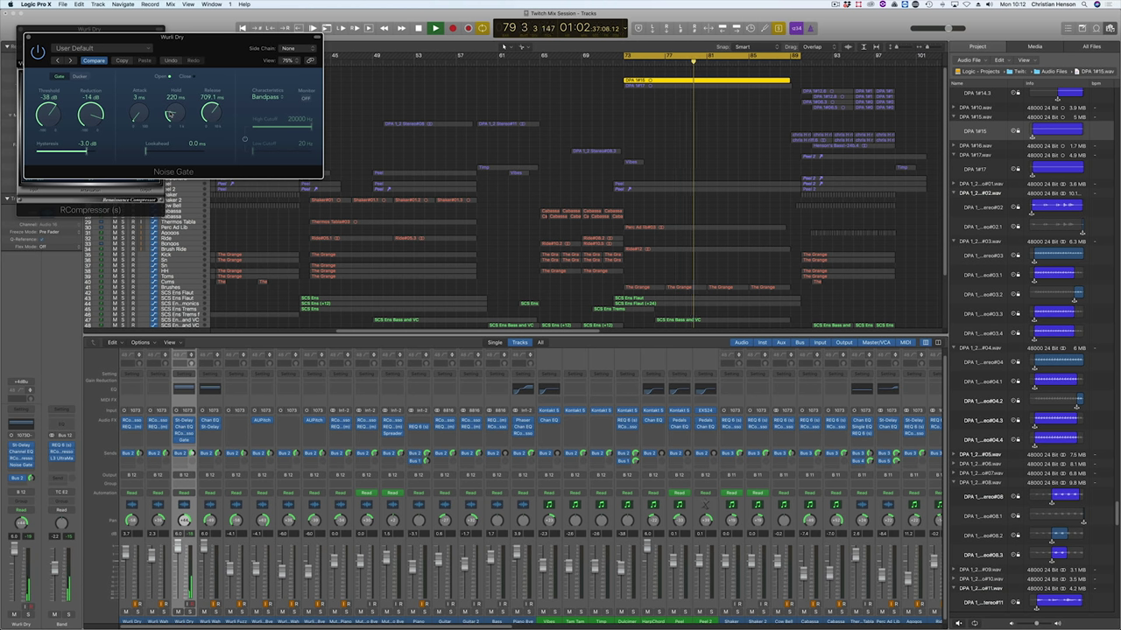
left_click_drag(210, 114, 172, 126)
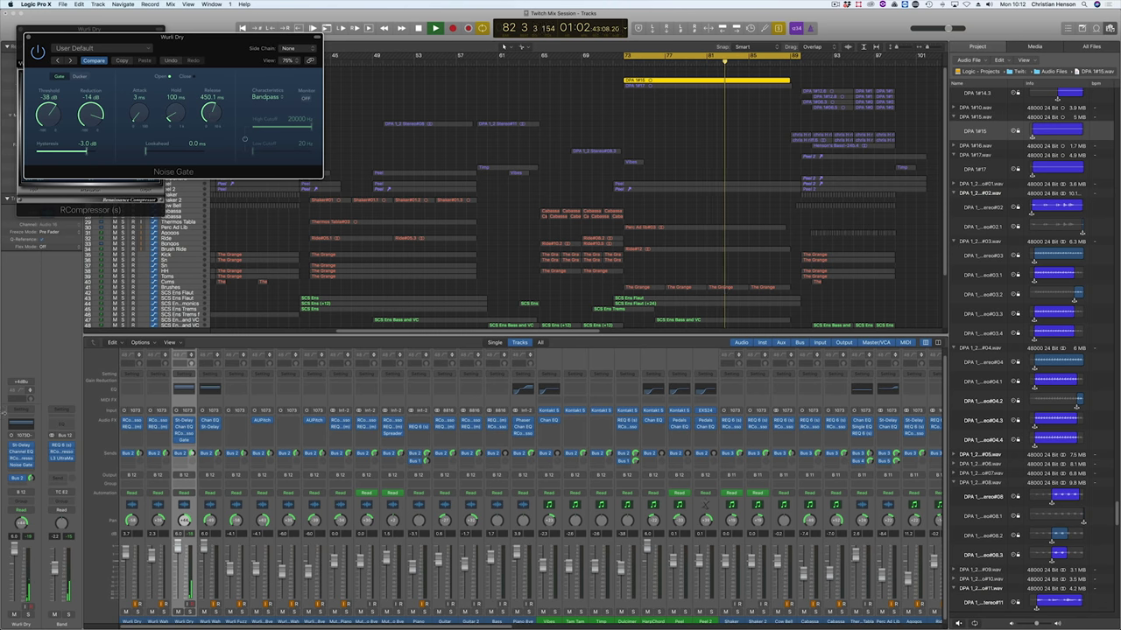
left_click(30, 470)
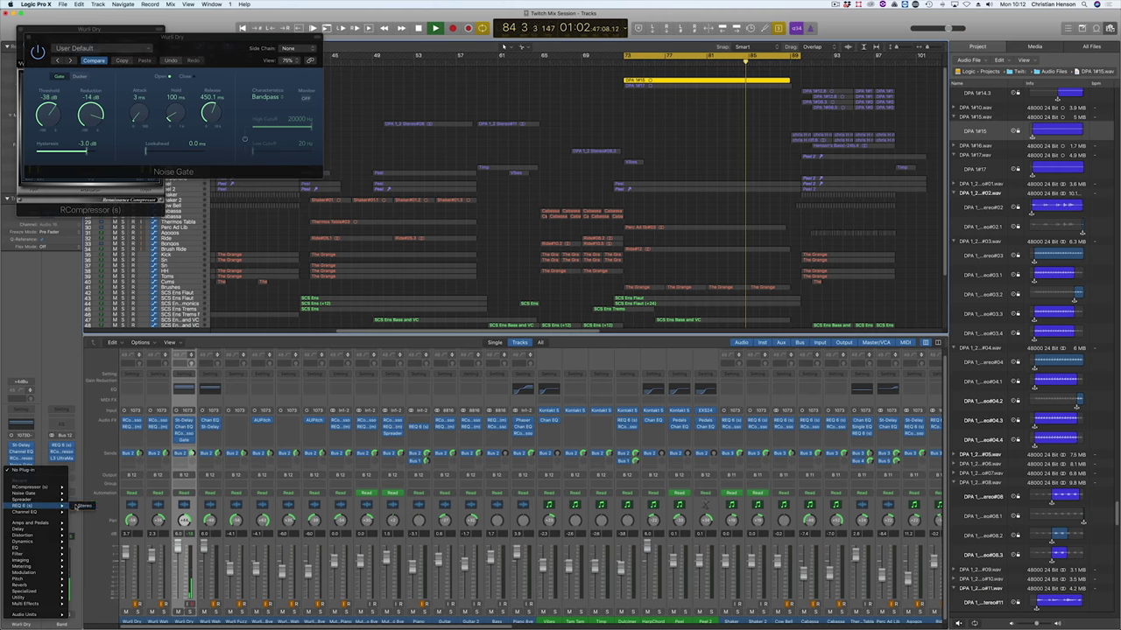
Step: Insert a REQ 6 equalizer on Wurli Dry with one band set to Low-Pass
left_click(82, 506)
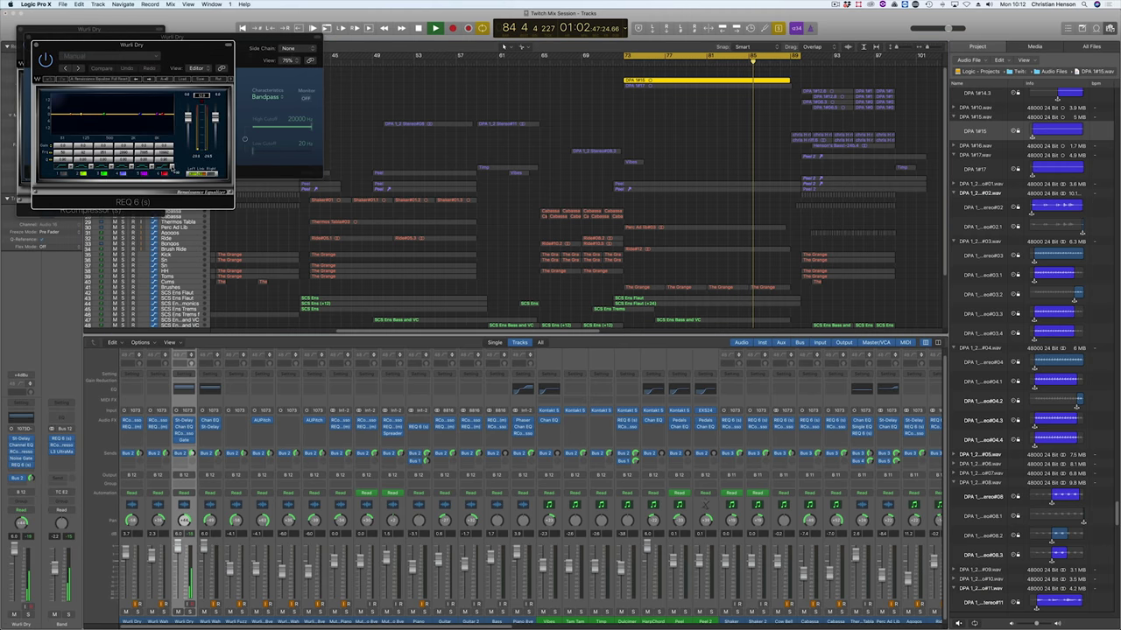
left_click(174, 169)
left_click(210, 191)
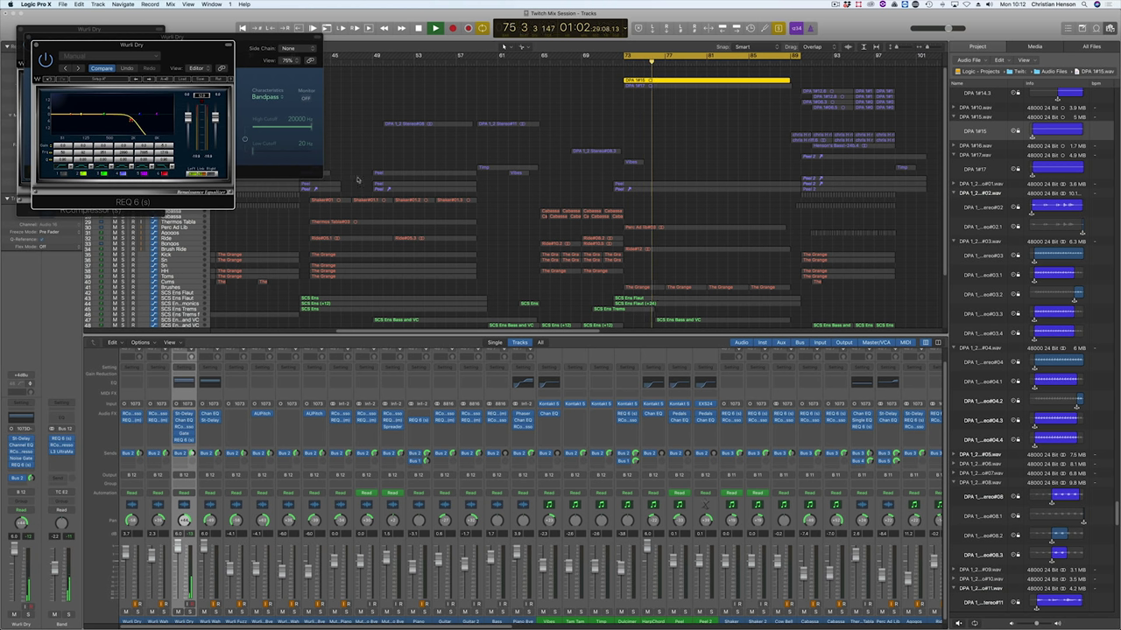
left_click(190, 368)
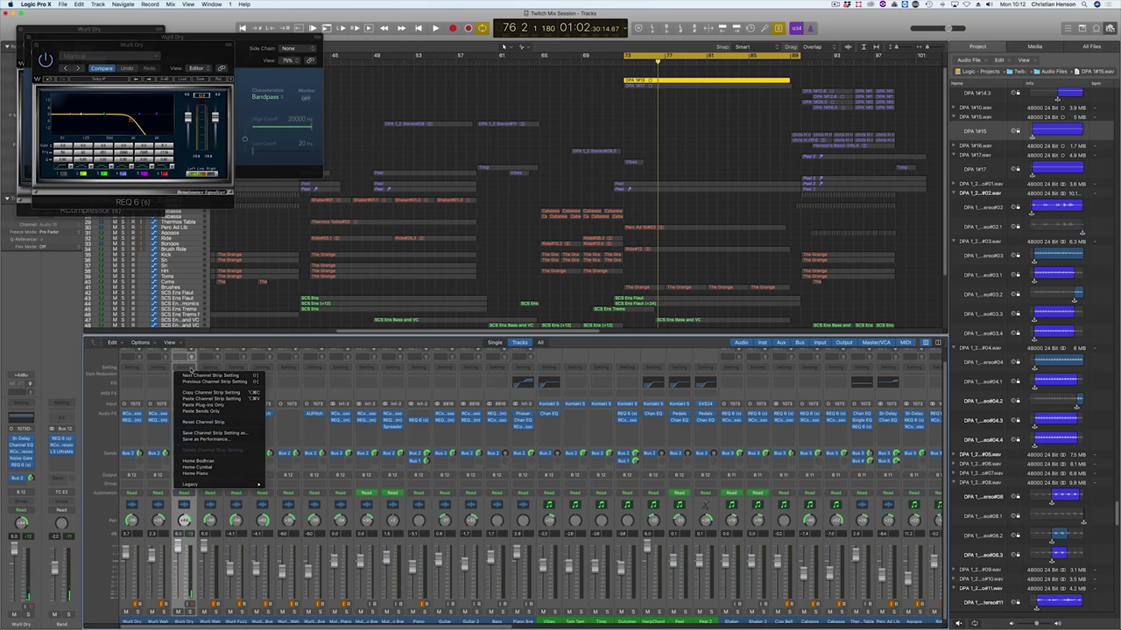
Step: Copy the Wurli Dry channel strip settings and paste them onto the neighbouring strip
left_click(219, 393)
left_click(217, 367)
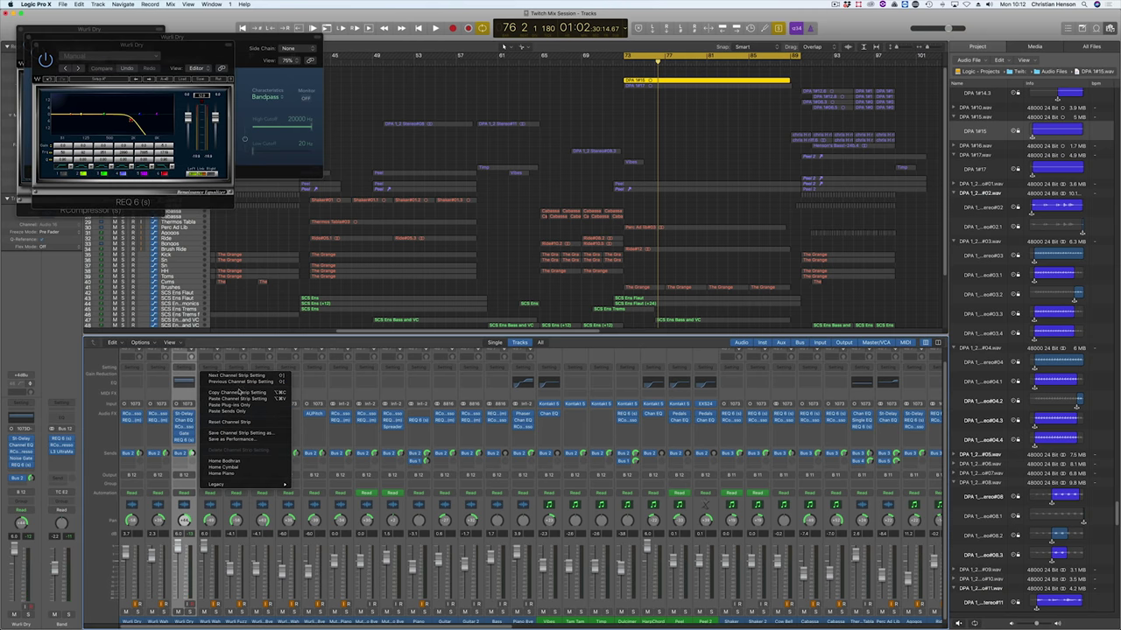
left_click(238, 399)
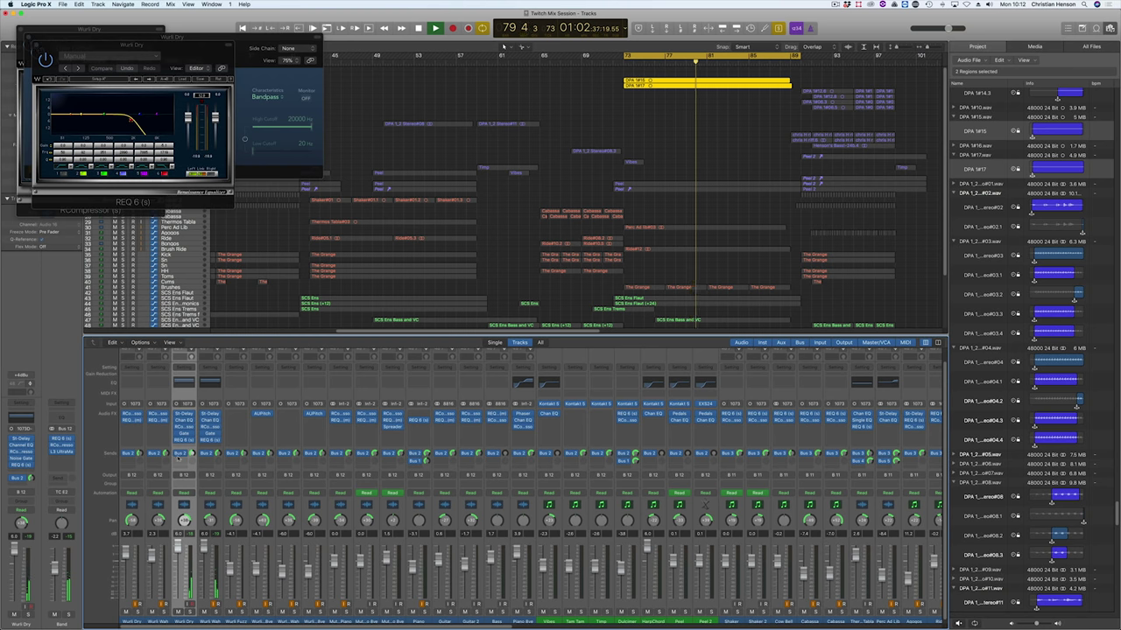
Step: Insert a stereo Stereo Delay in Wurli Dry's empty insert slot
left_click(184, 441)
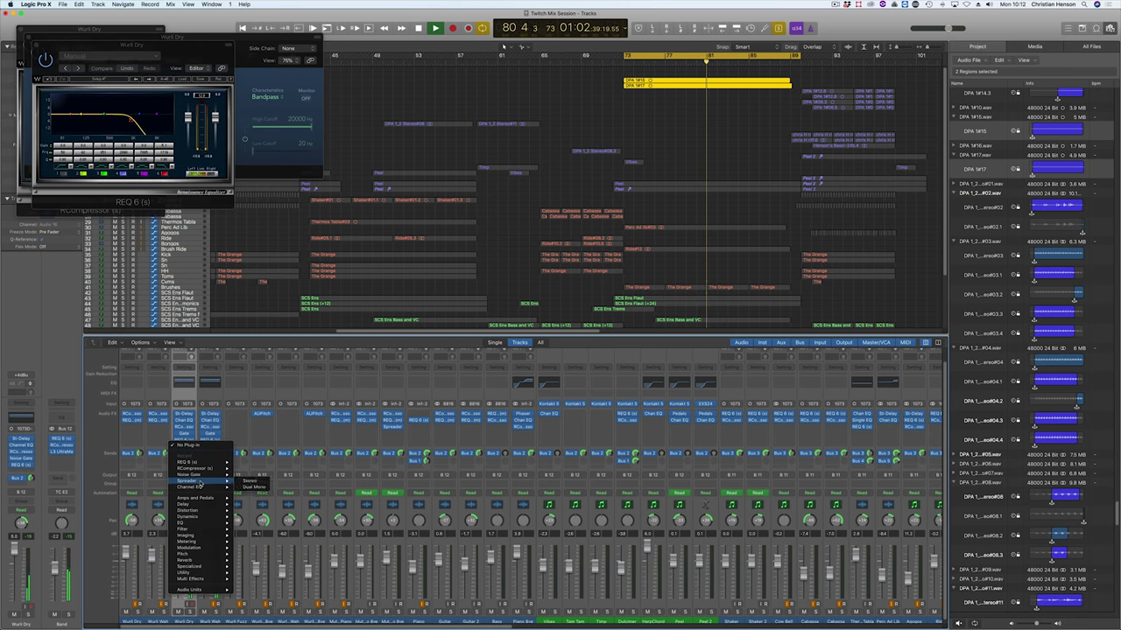
mouse_move(200, 505)
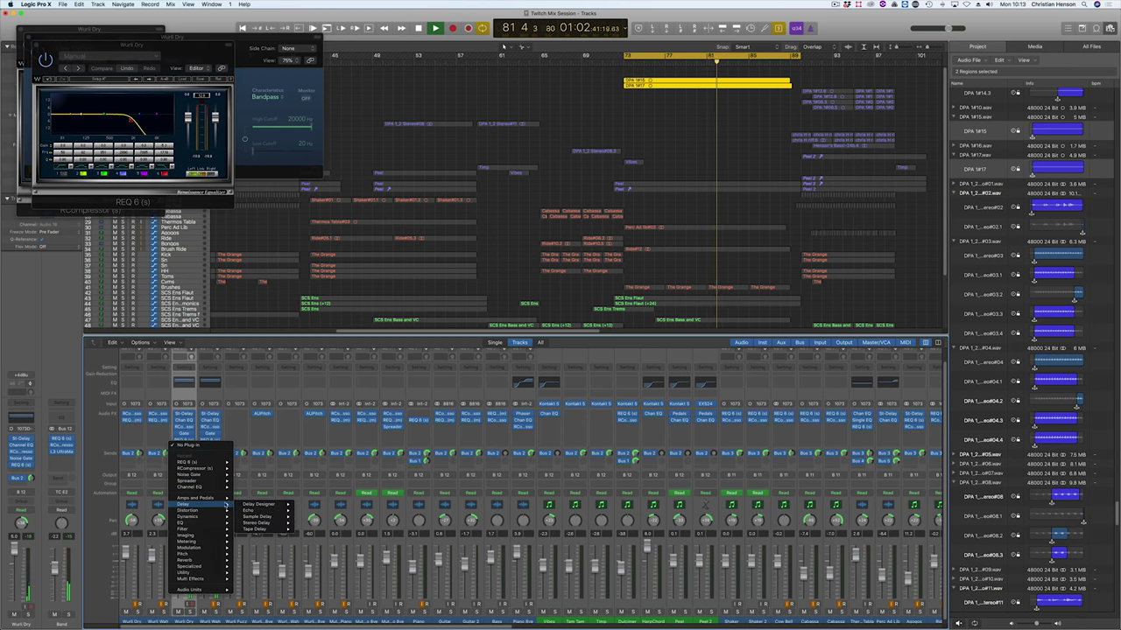
mouse_move(263, 522)
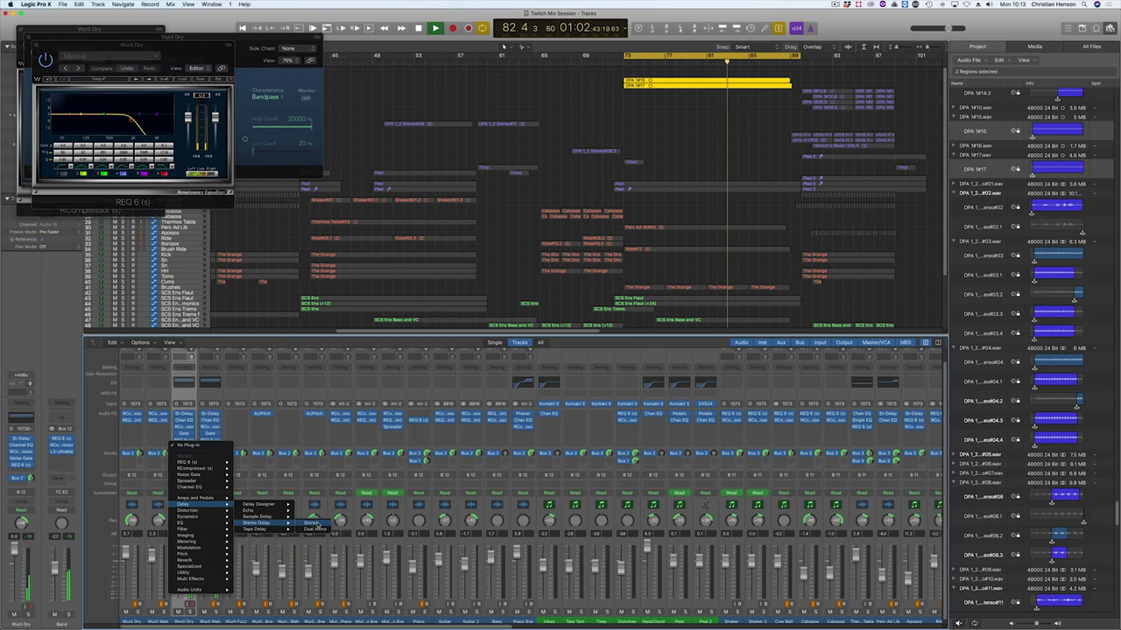
left_click(313, 524)
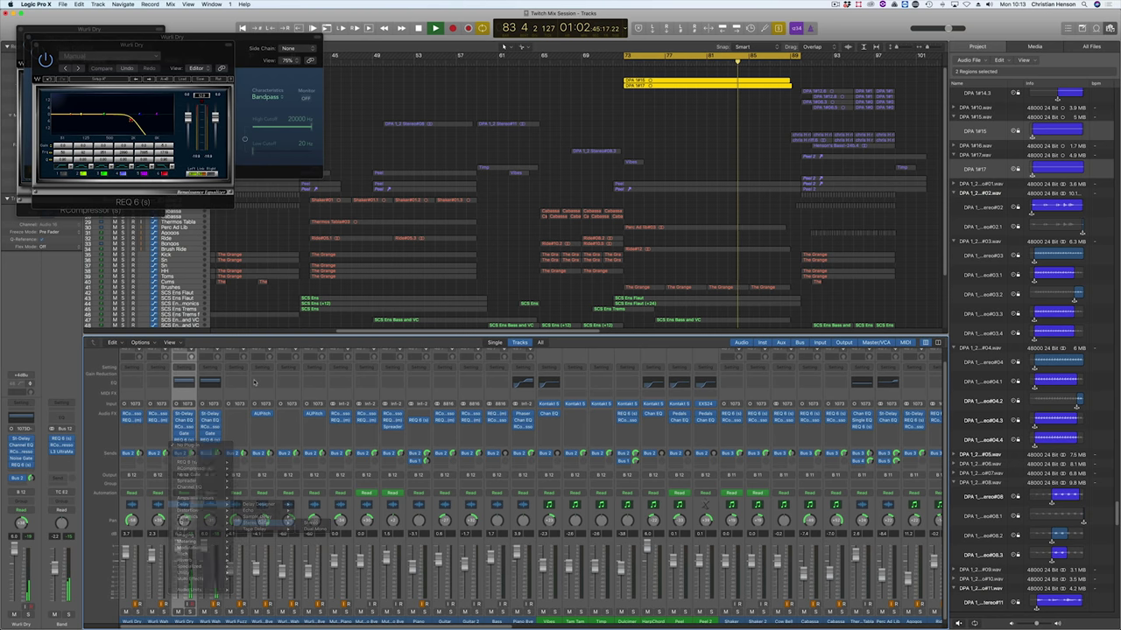
Step: Close the REQ 6, Noise Gate and RCompressor plug-in windows
left_click(35, 45)
left_click(28, 36)
left_click(21, 30)
key("super+w")
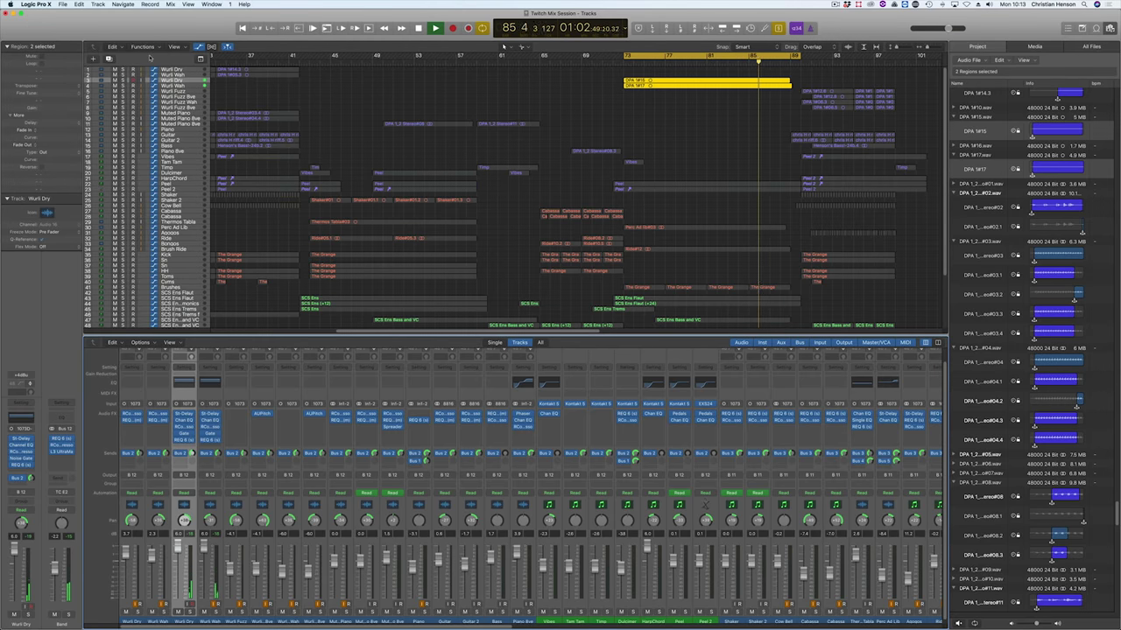
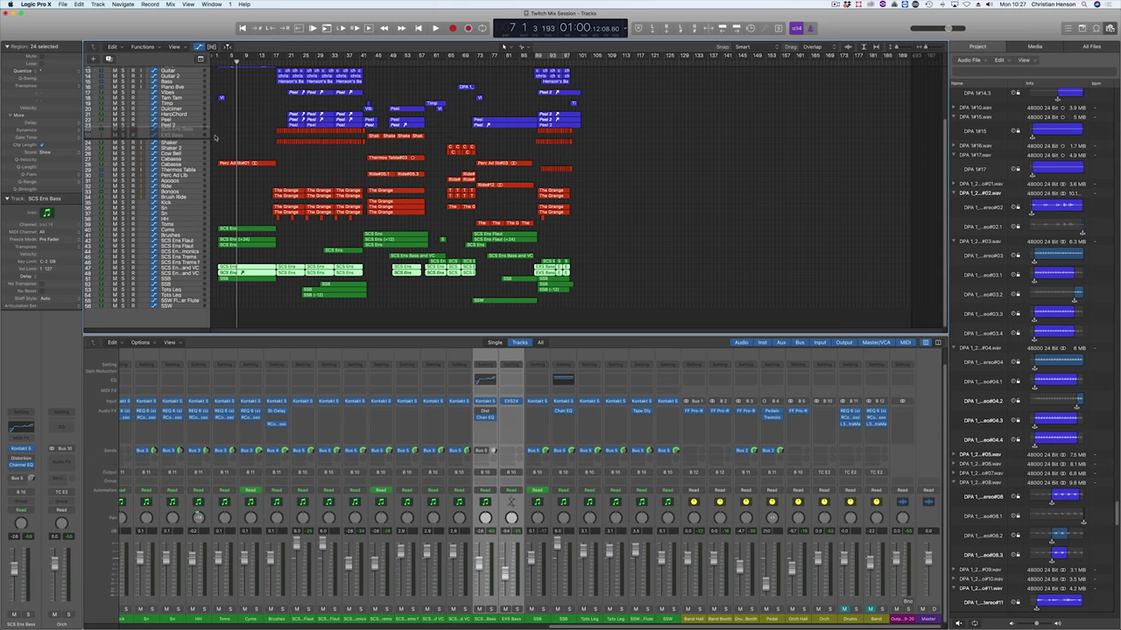
Step: Scroll the mixer left to bring the earlier channel strips into view
scroll(376, 425, "left", 12)
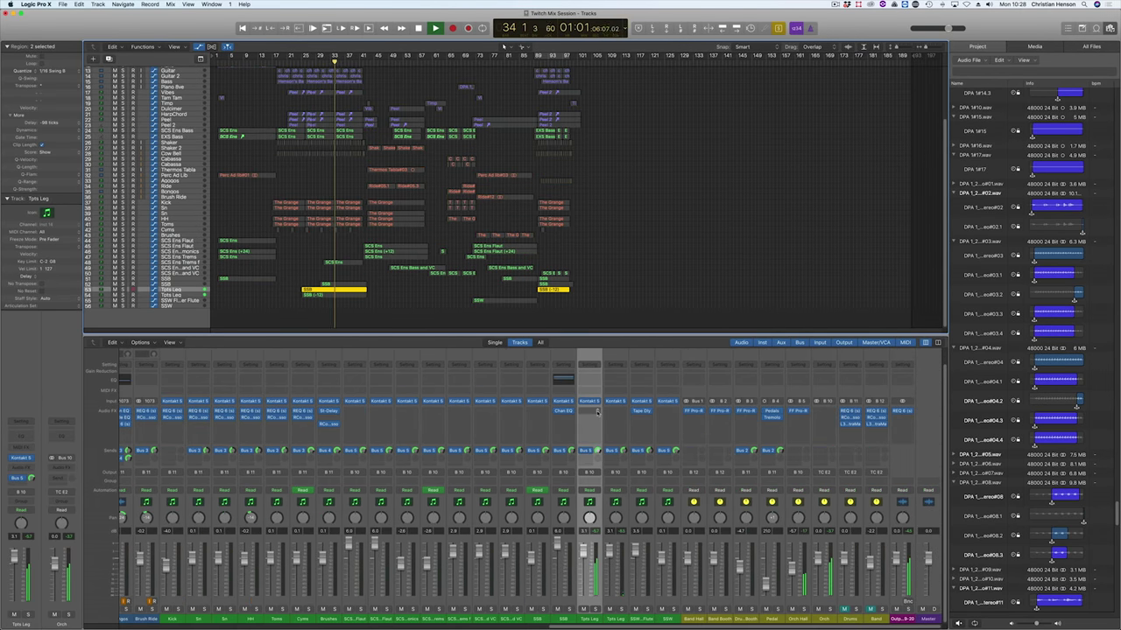
Step: Insert a stereo REQ 6 on Tpts Leg and reshape its high band
left_click(597, 412)
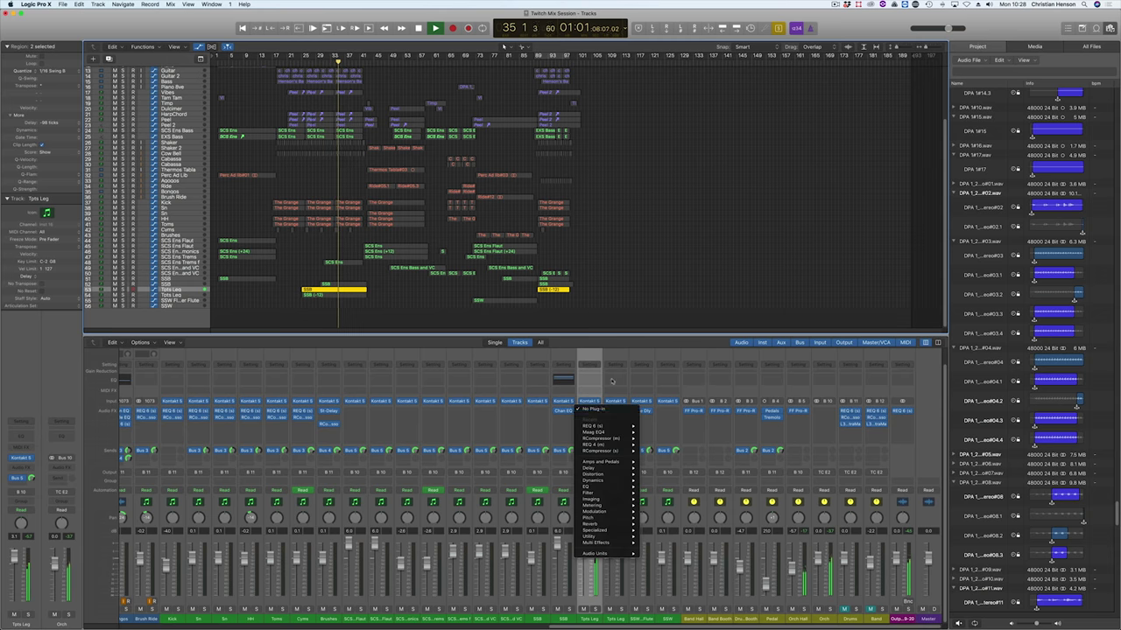
mouse_move(606, 426)
left_click(658, 427)
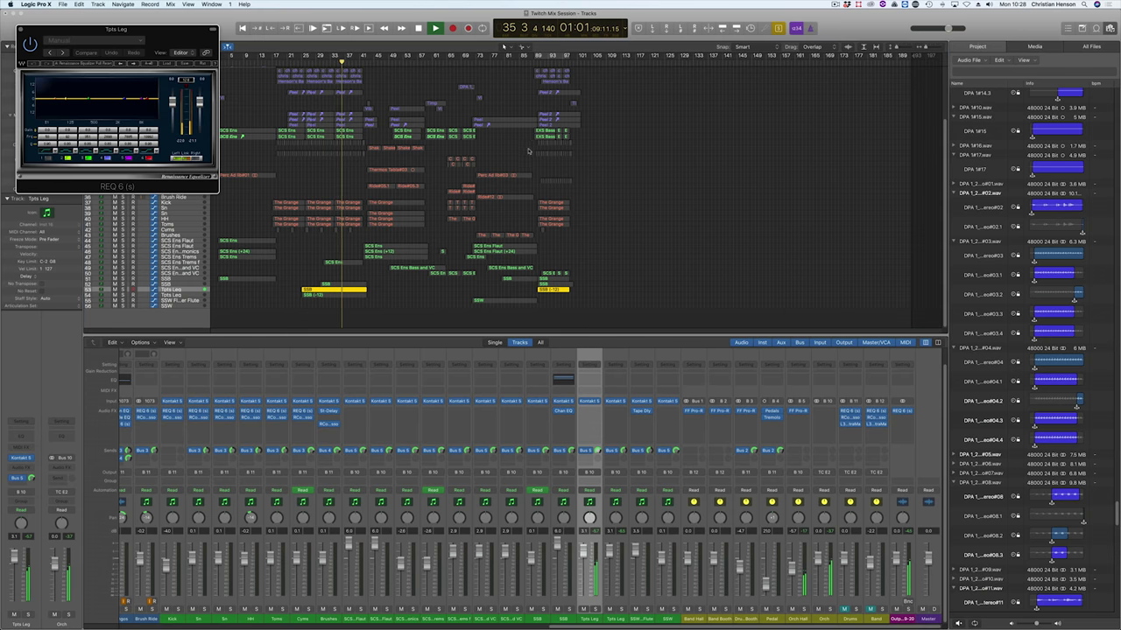
left_click_drag(145, 99, 136, 87)
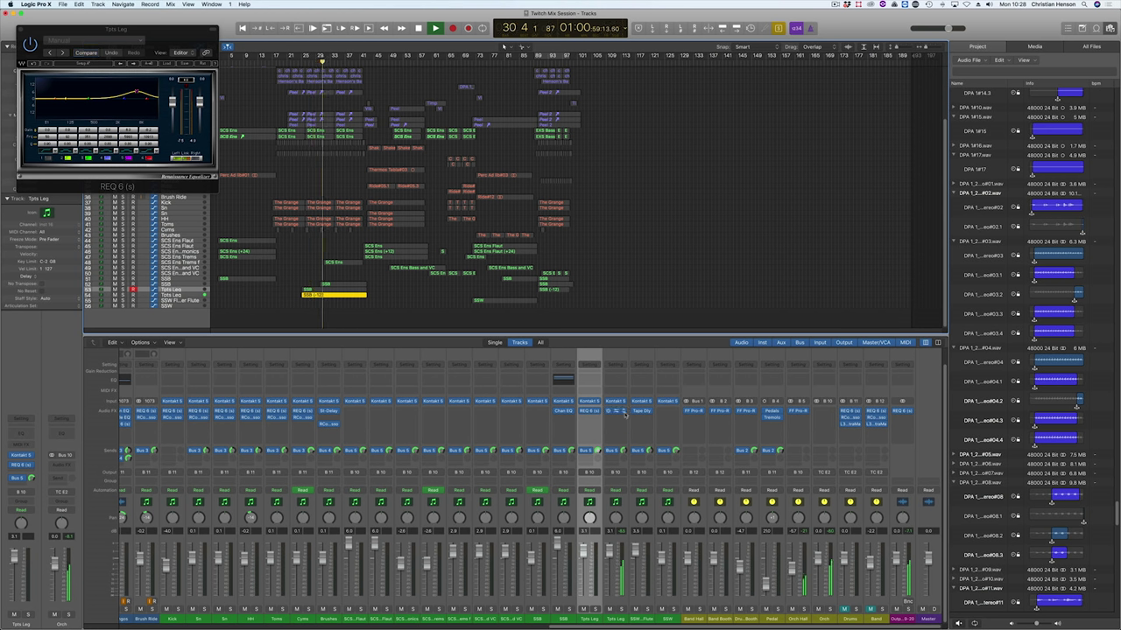
Step: Close the Tpts Leg equaliser, stop playback and select the upper SSB region on track 53
left_click_drag(377, 306, 357, 290)
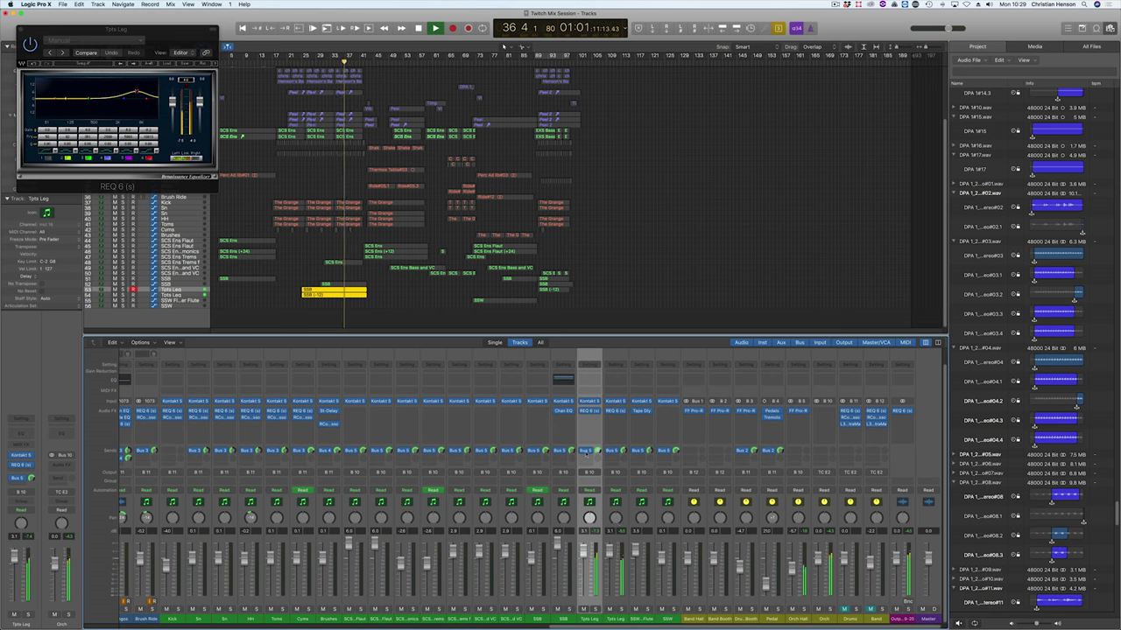
left_click(21, 29)
key("space")
left_click(385, 289)
left_click(354, 291)
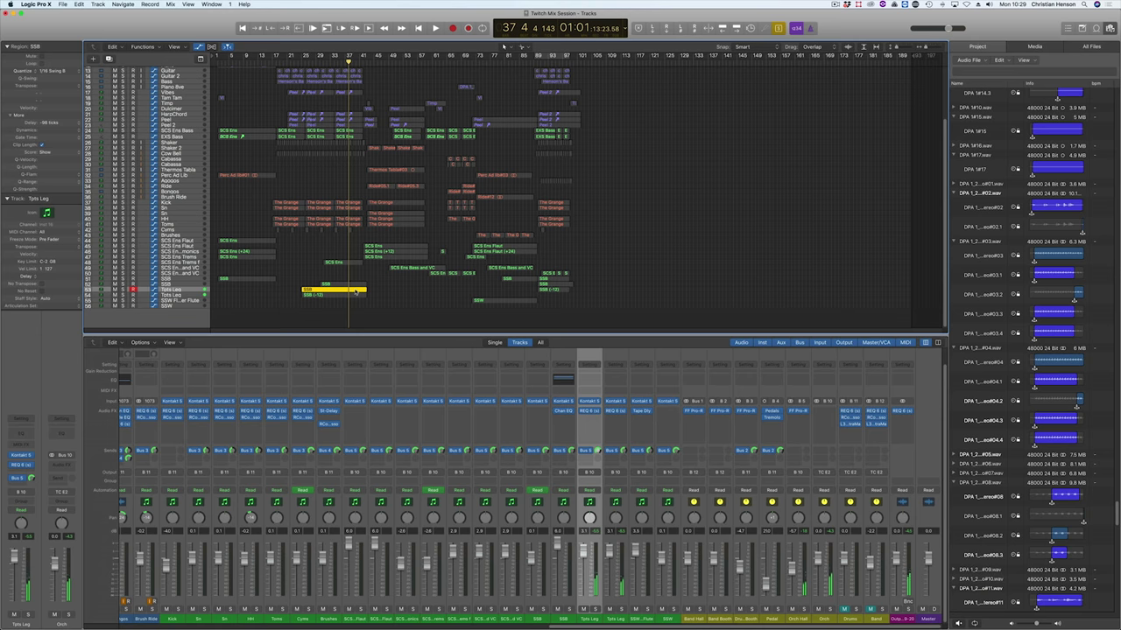
Step: Check the SSB instrument, then insert a REQ 6 equaliser on the SSB channel
double_click(355, 293)
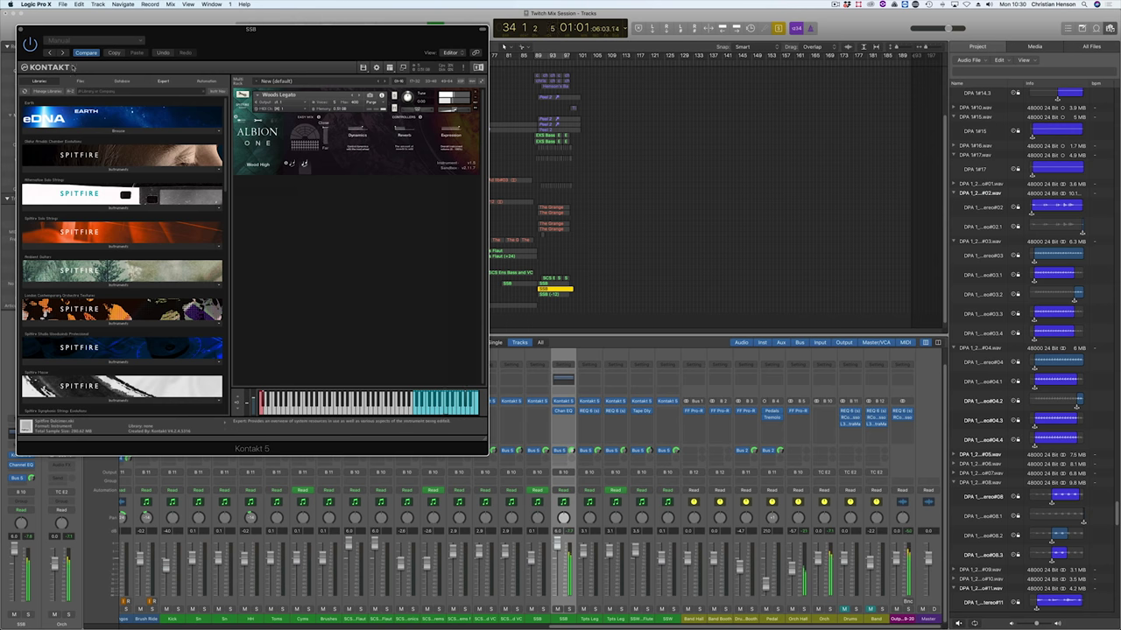
left_click(18, 33)
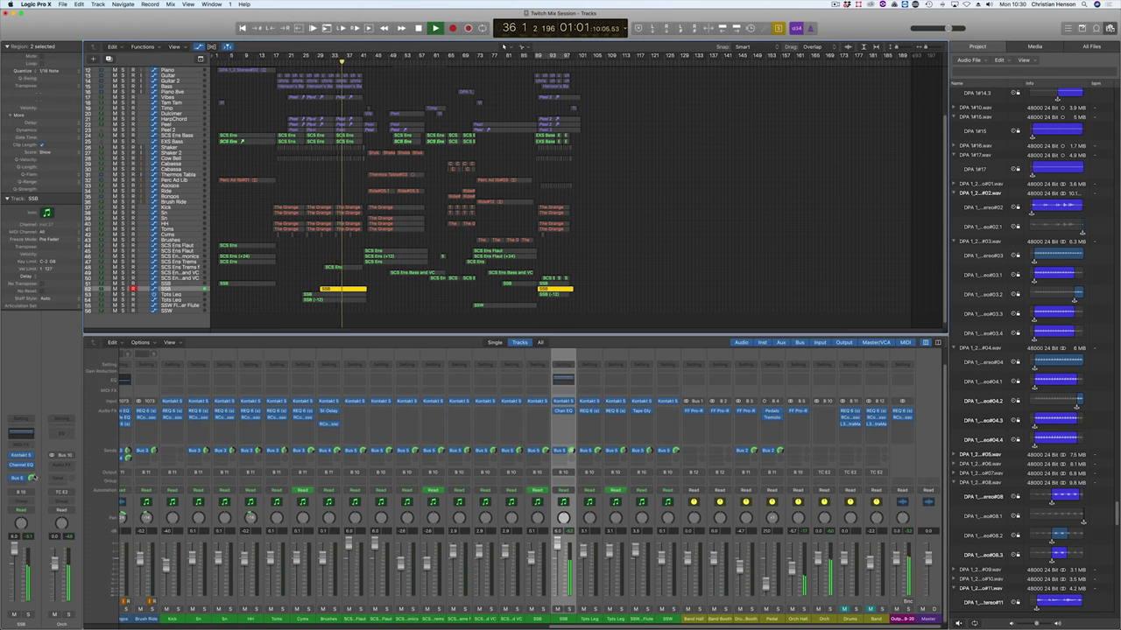
left_click(563, 418)
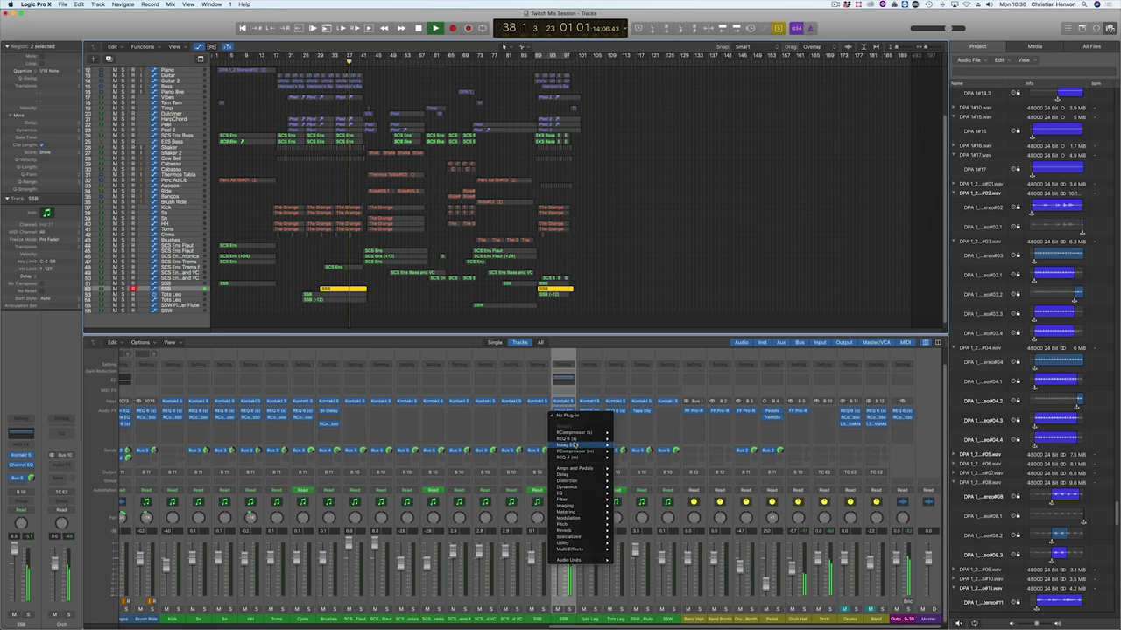
left_click(632, 433)
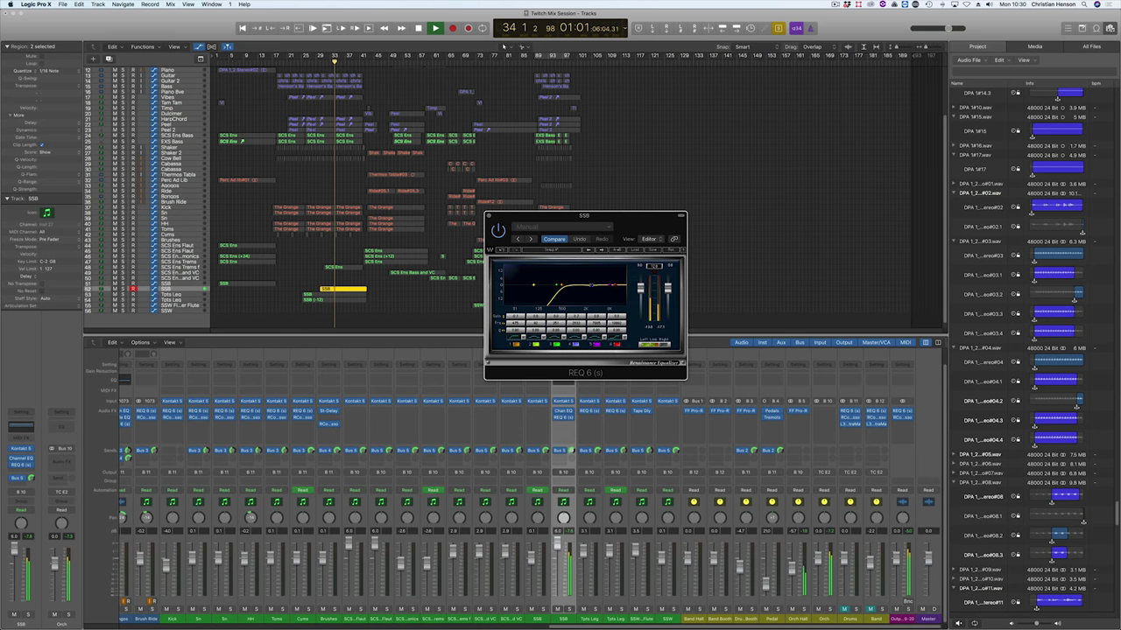
Step: Carve a dip into the SSB EQ curve and replay from around bar 30
mouse_move(591, 284)
left_mouse_down()
mouse_move(578, 286)
mouse_move(613, 280)
left_mouse_up()
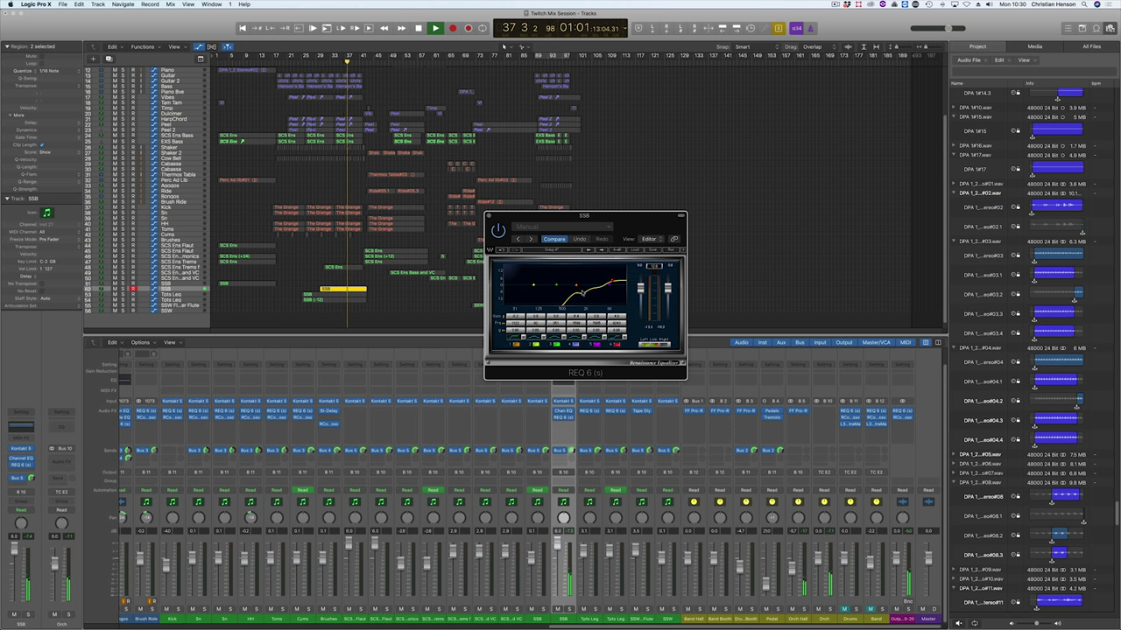
left_click_drag(585, 299, 579, 291)
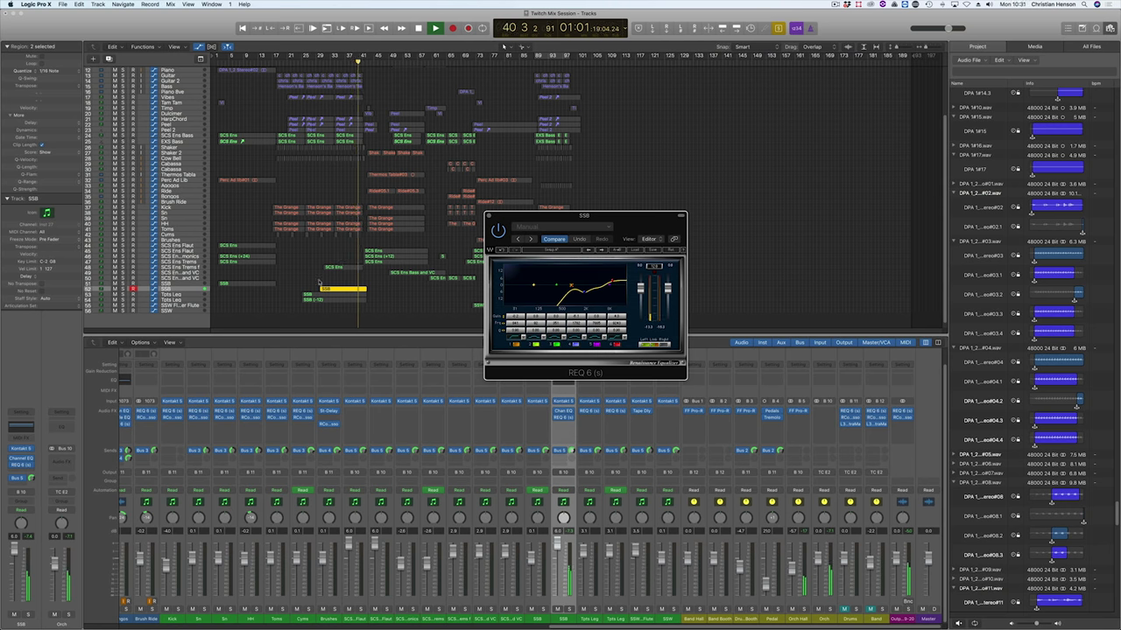
left_click_drag(320, 282, 387, 310)
left_click(321, 60)
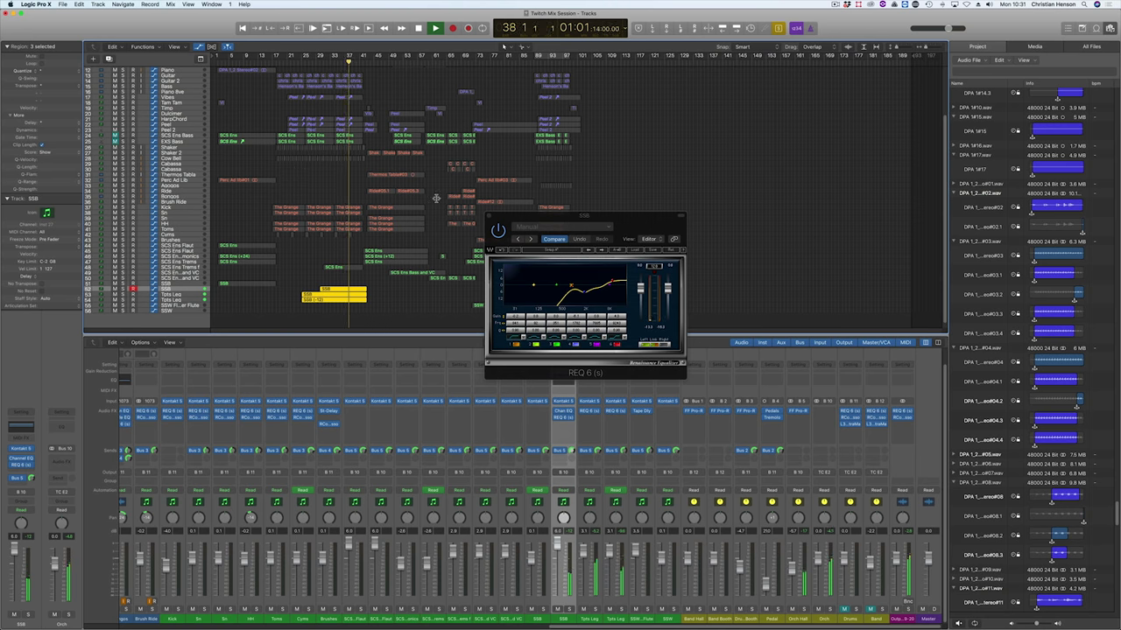
left_click_drag(500, 218, 522, 222)
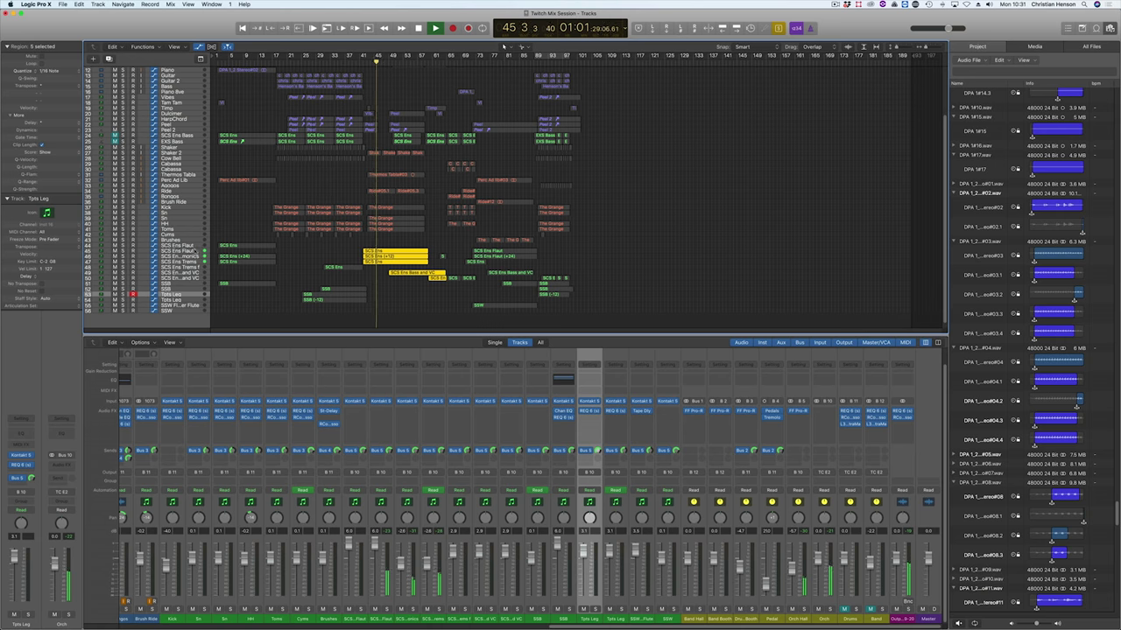
Step: Inspect the SCS Ens Flaut instrument and select its SCS Ens regions
left_click(198, 250)
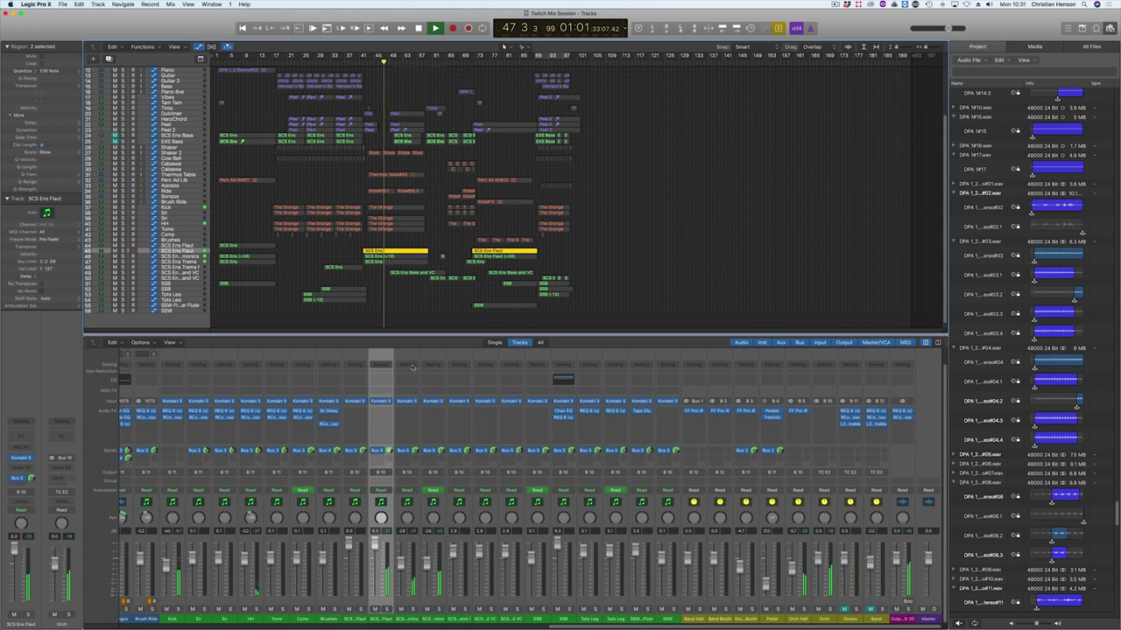
left_click(381, 402)
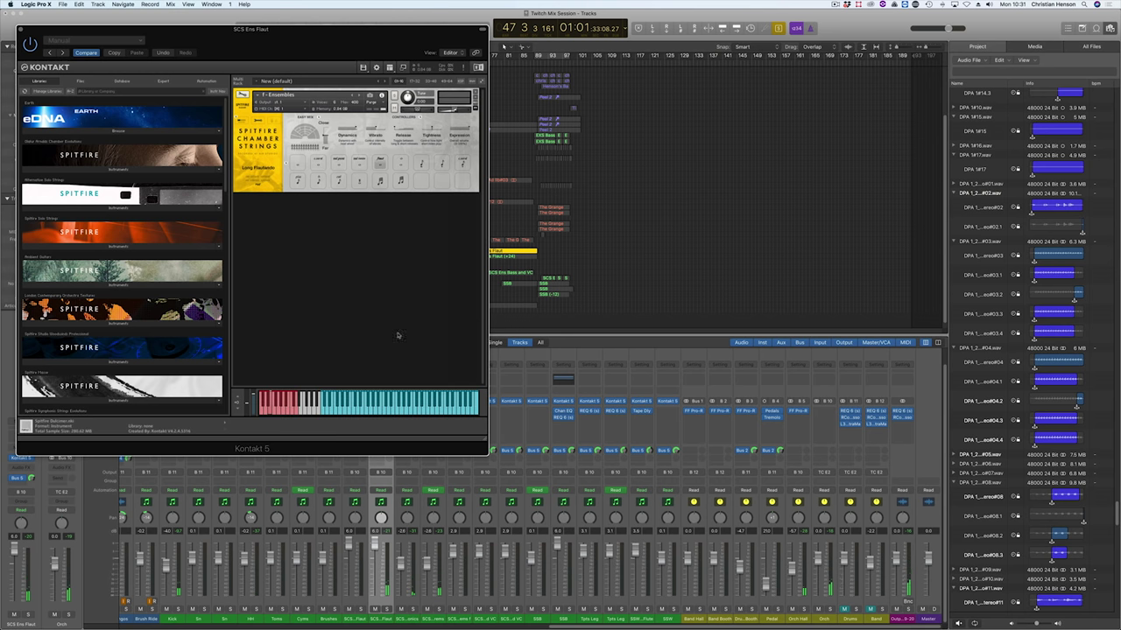
left_click(21, 30)
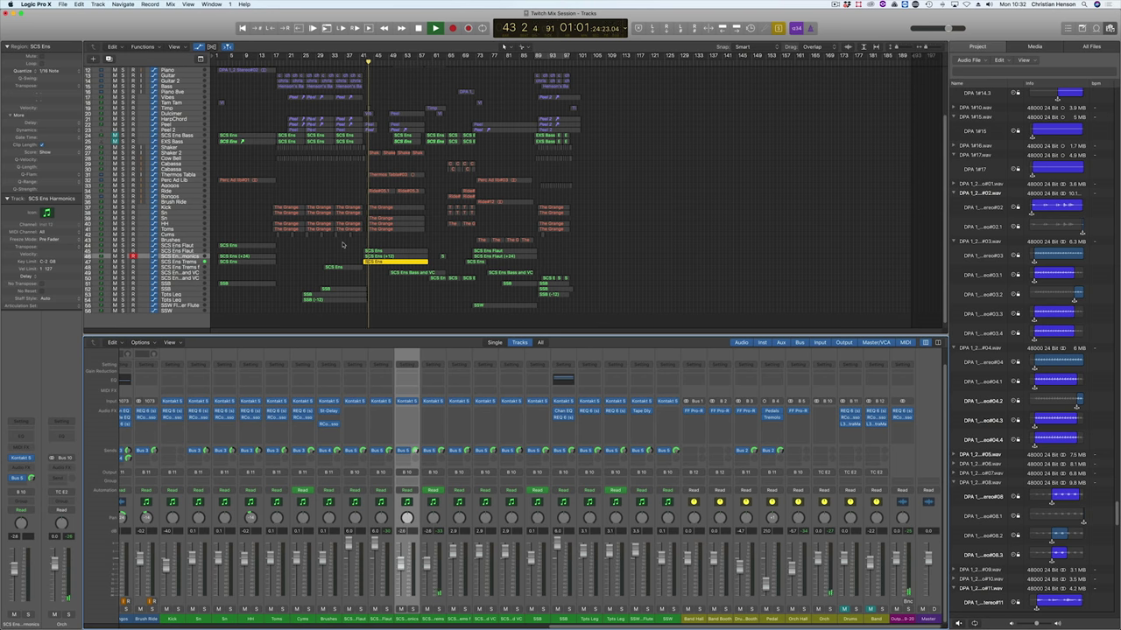
left_click(381, 257, "shift")
left_click(379, 252, "shift")
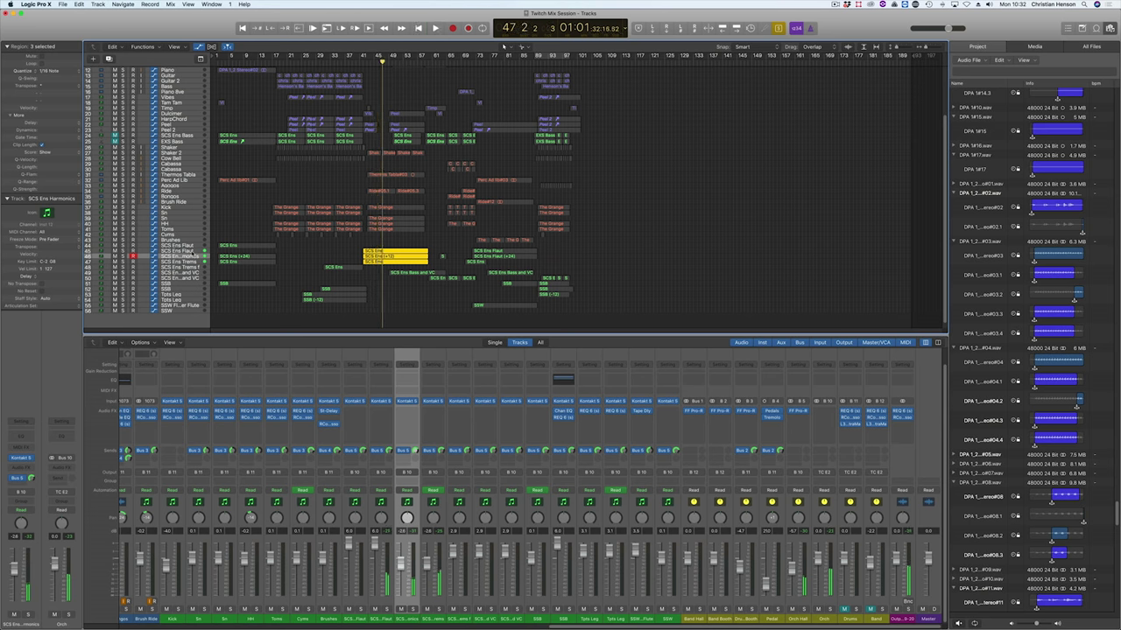
Step: Duplicate the SCS Ens Flaut track and copy the SCS Ens region onto the new track
left_click(194, 252)
key("super+d")
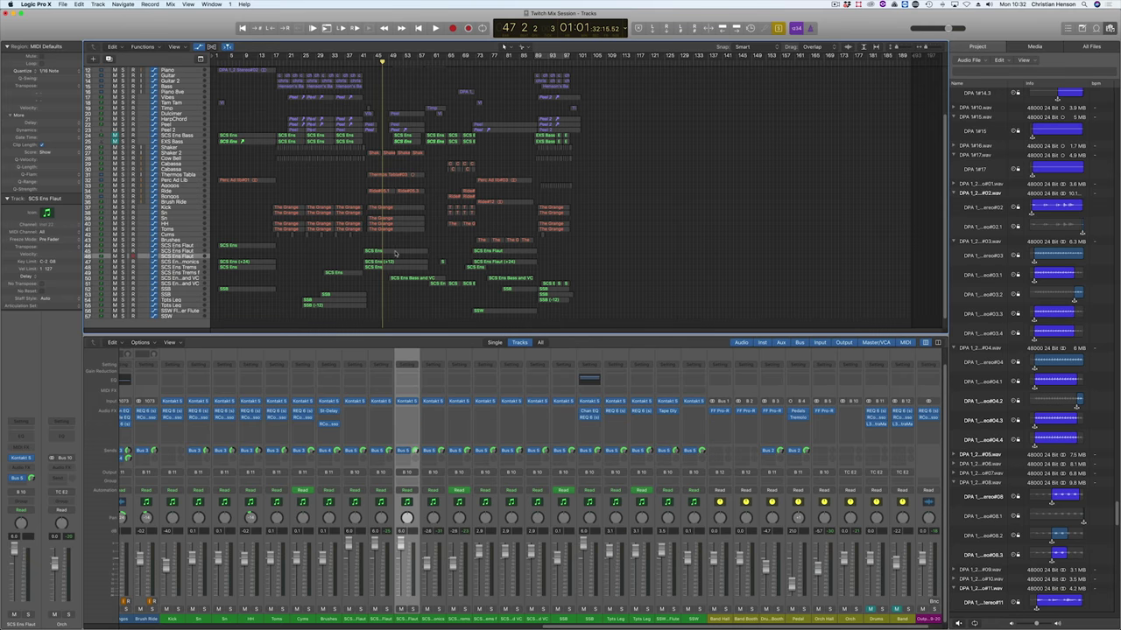
left_click_drag(391, 253, 391, 258)
Step: Delete the lower notes of the SCS Ens chord in the Piano Roll, keeping one line
key("p")
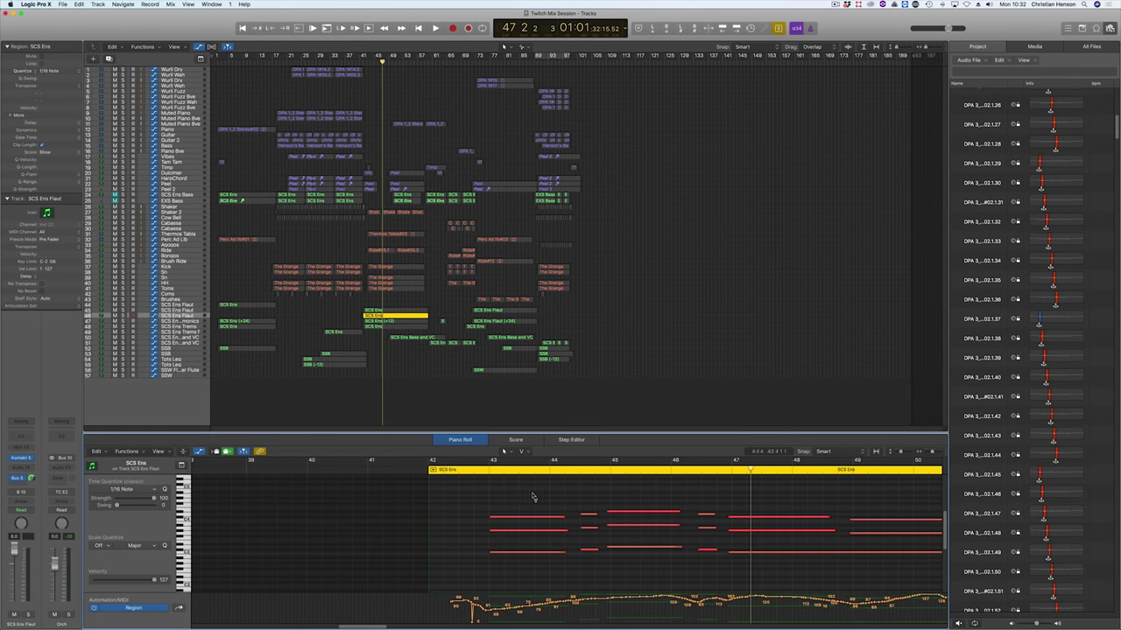
key("Delete")
left_click_drag(343, 563, 557, 562)
key("v")
key("v")
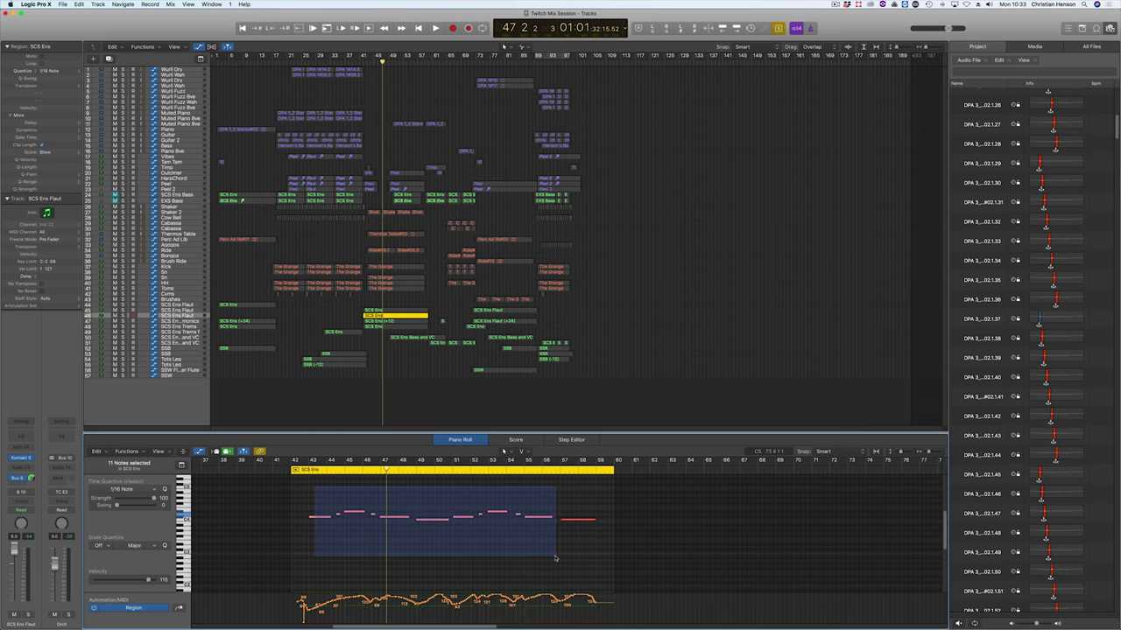
scroll(542, 525, "up", 1)
left_click(336, 534)
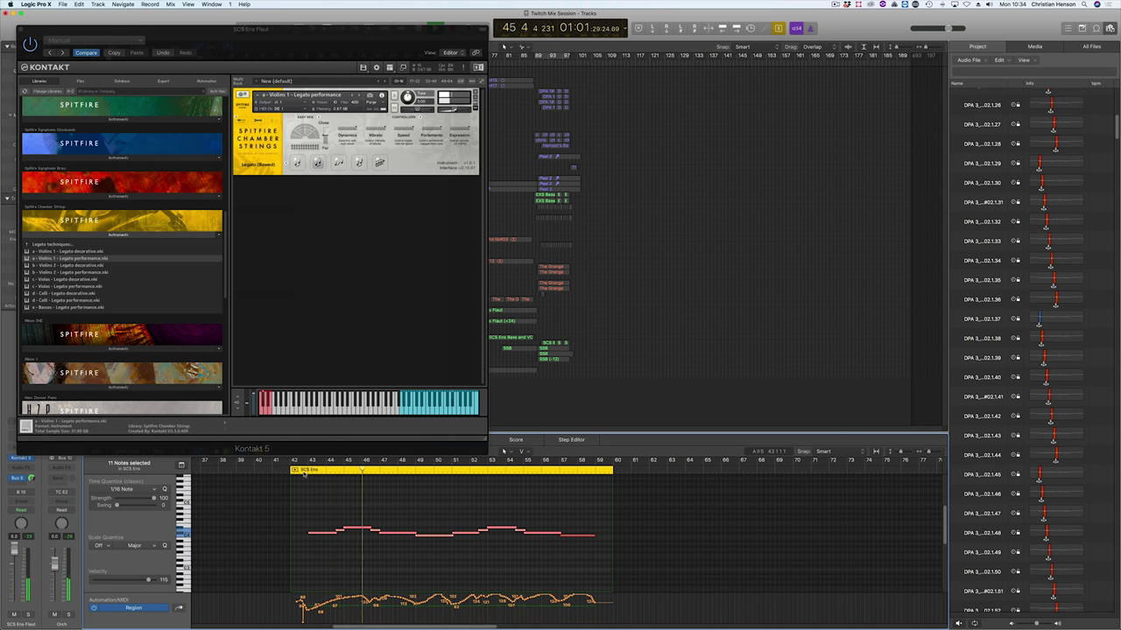
Step: Set the remaining notes' velocity to 1, audition them, and shift them slightly earlier
left_click(408, 520)
left_click_drag(308, 497, 607, 629)
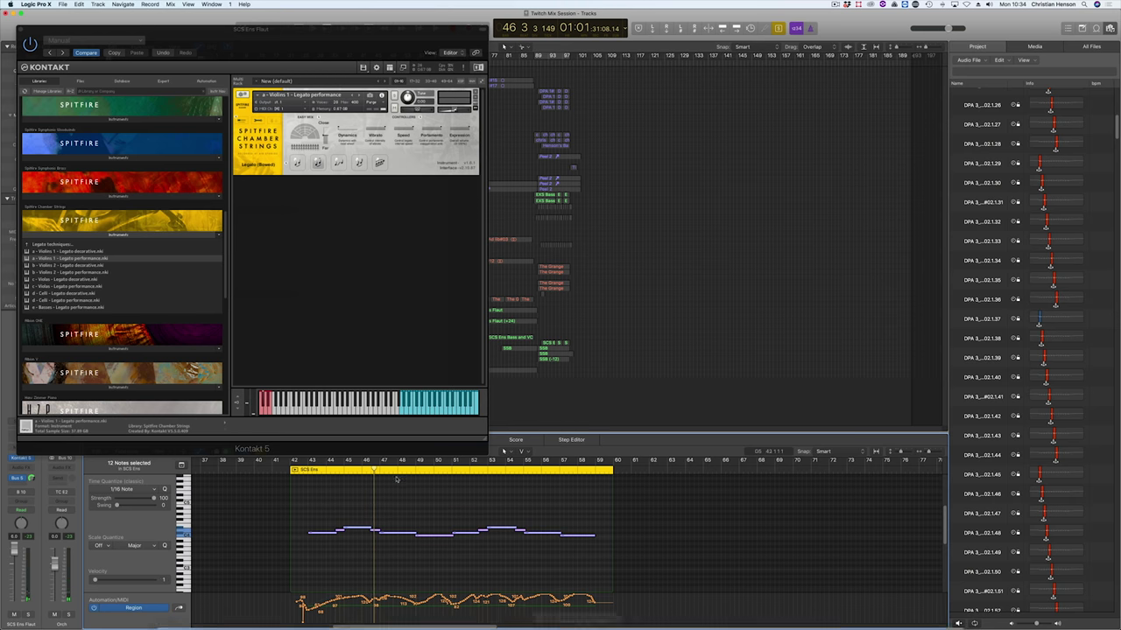
left_click(306, 471)
key("space")
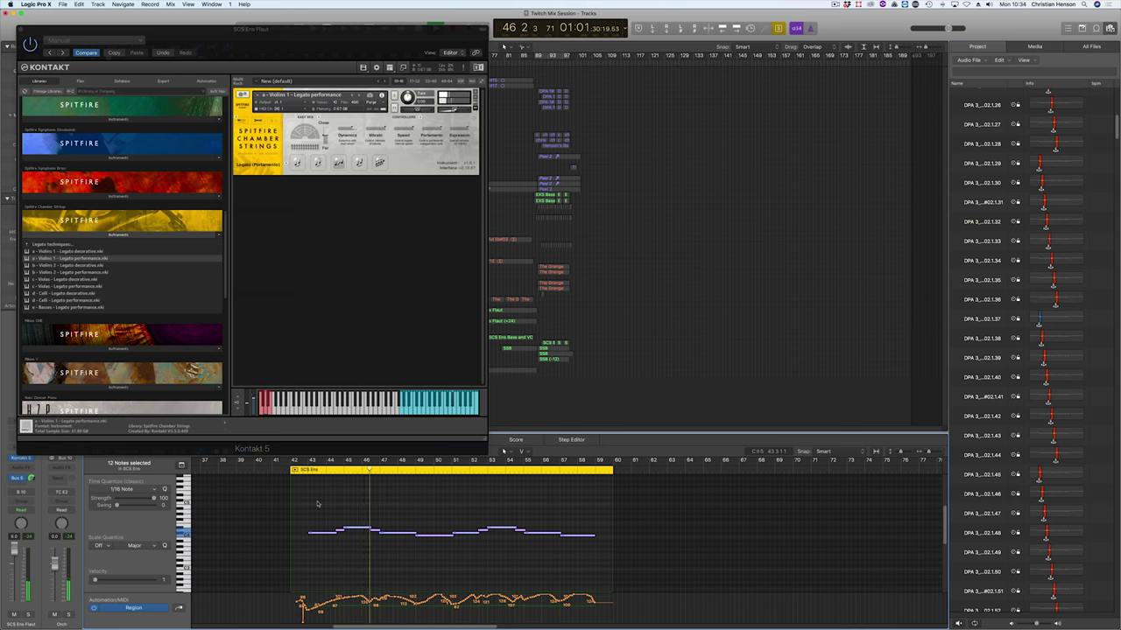
left_click_drag(320, 495, 639, 559)
left_click_drag(320, 534, 319, 534)
left_click(266, 444)
key("super+w")
Step: Duplicate SCS Ens Flaut again and copy the SCS Ens region down to tracks 47 and 48
key("super+d")
key("super+d")
left_click(392, 312)
left_click_drag(392, 313, 391, 329)
left_click_drag(311, 502, 601, 537)
Step: Remove the top and bottom note rows from the copy and slightly lengthen the remaining notes
key("Delete")
left_click_drag(317, 559, 588, 586)
key("Delete")
left_click_drag(322, 515, 557, 571)
left_click_drag(331, 547, 337, 548)
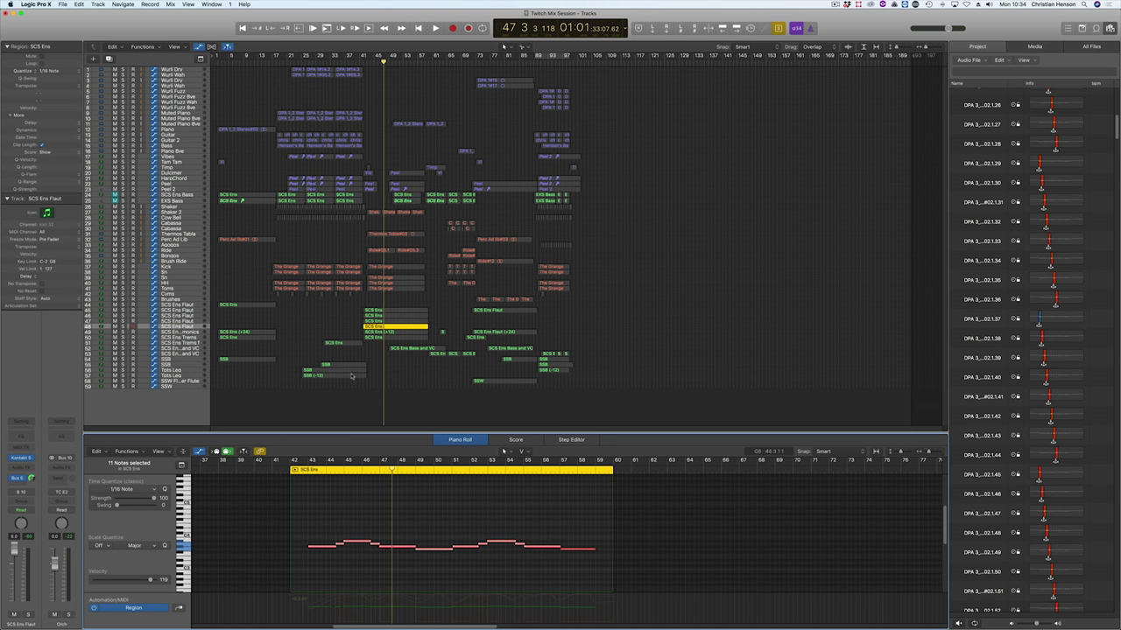
Step: Lower the note velocities in the track 48 region down to 1
left_click(379, 322)
left_click(379, 327)
left_click_drag(664, 573, 691, 628)
left_click(565, 534)
key("super+a")
left_click_drag(544, 570, 588, 629)
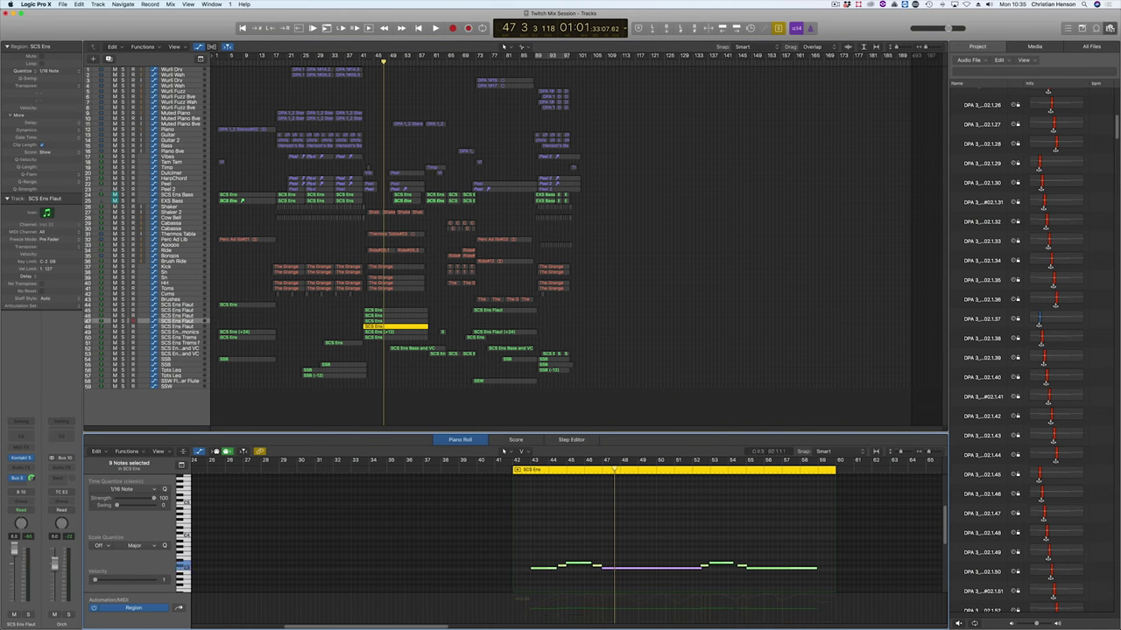
left_click_drag(719, 563, 754, 629)
Step: Lower the velocity of the twelve notes in the track 47 region to 18
left_click(385, 321)
left_click_drag(549, 512, 848, 587)
left_click_drag(791, 551, 788, 629)
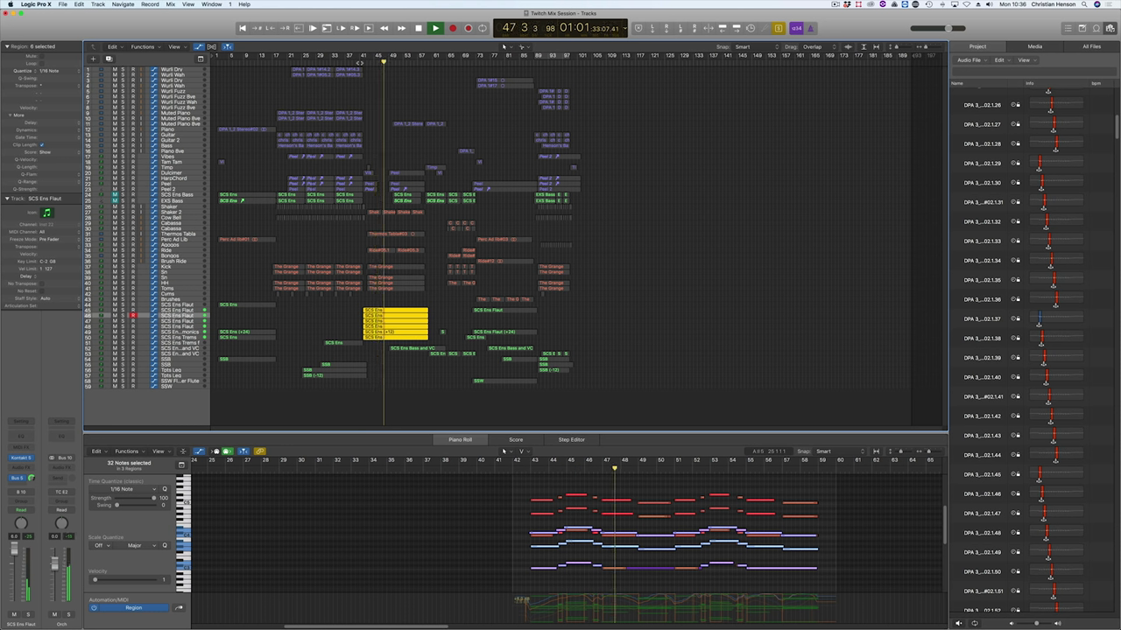
left_click(445, 319)
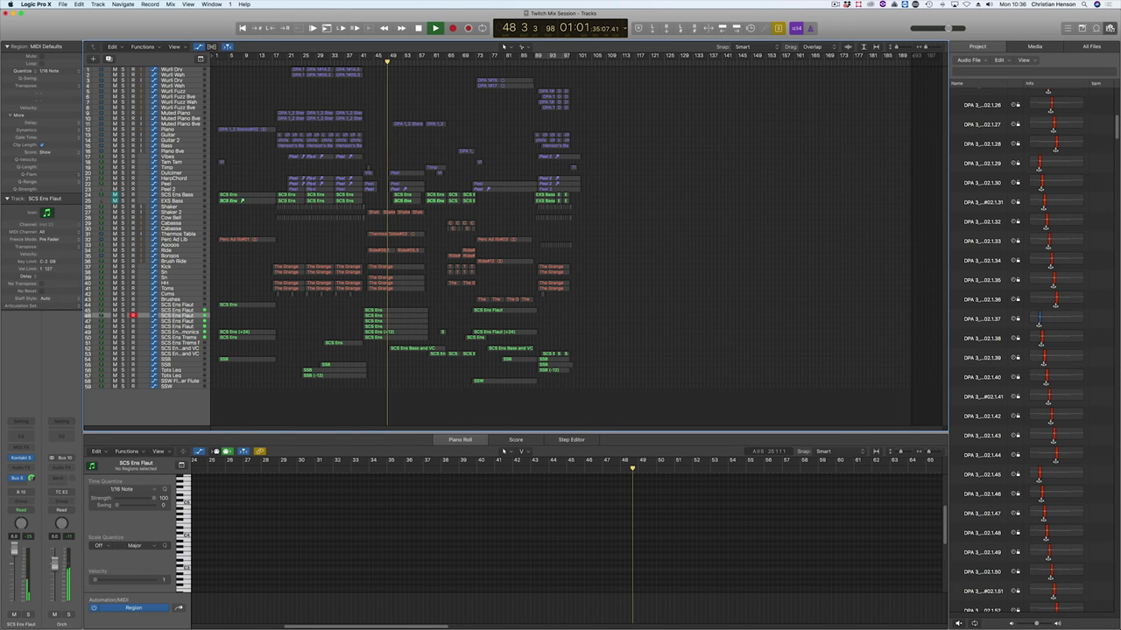
Step: Select the SCS Ens region on track 48 and rename that track to Va
left_click(412, 327)
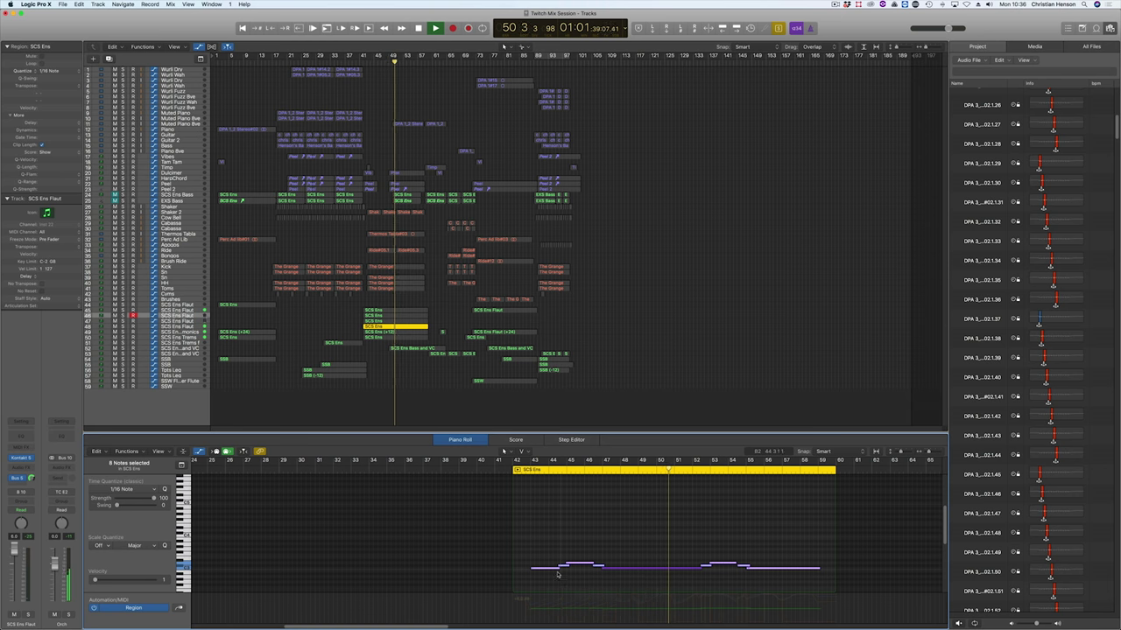
left_click_drag(436, 306, 396, 338)
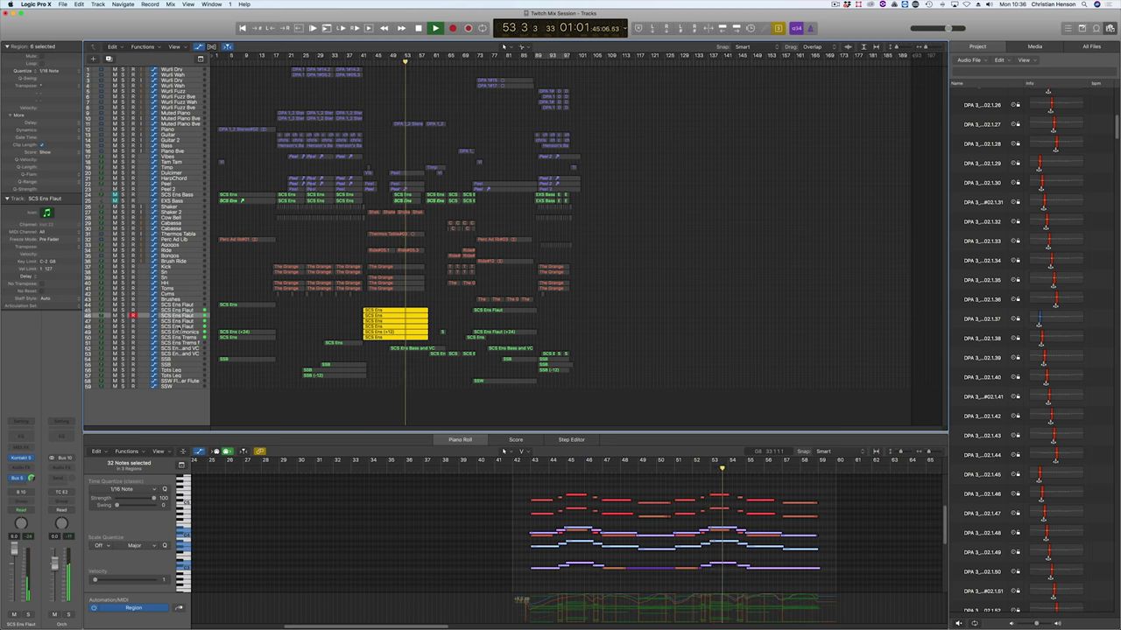
left_click(394, 327)
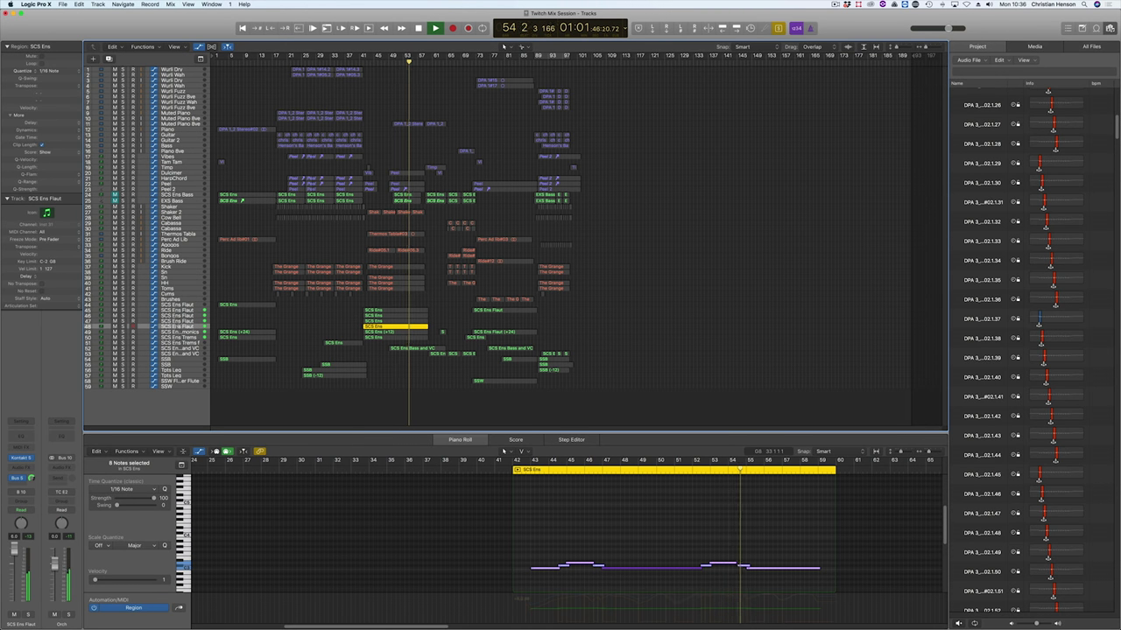
type("Va")
key("Return")
left_click(169, 322)
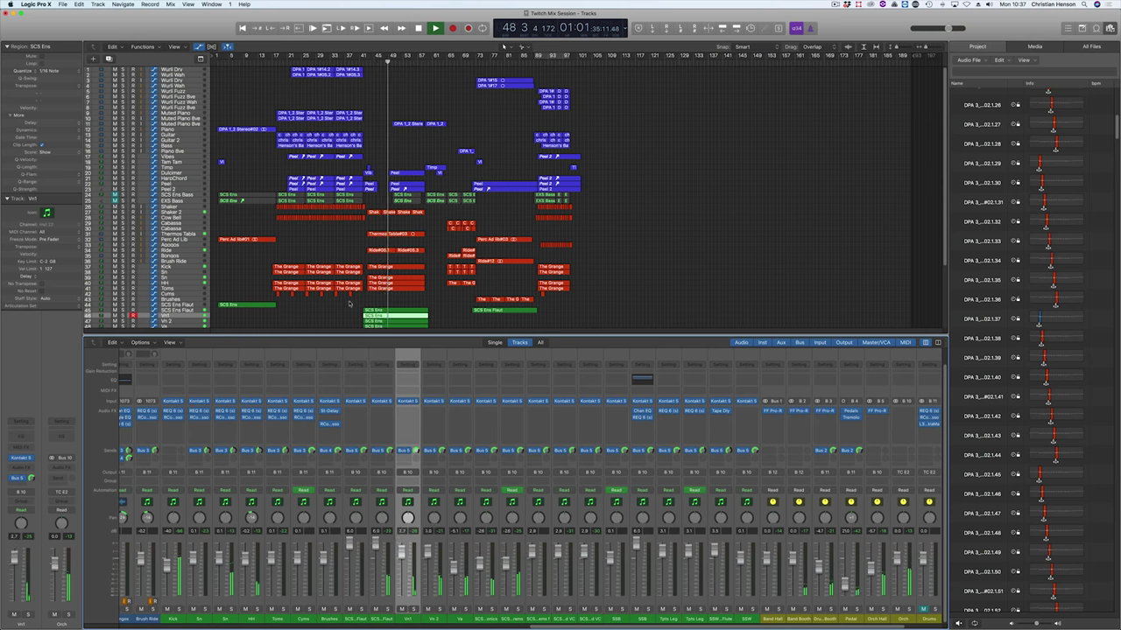
Step: Open the Vn1 and Vn 2 regions' notes and select the first note
scroll(342, 300, "down", 2)
left_click_drag(353, 296, 369, 304)
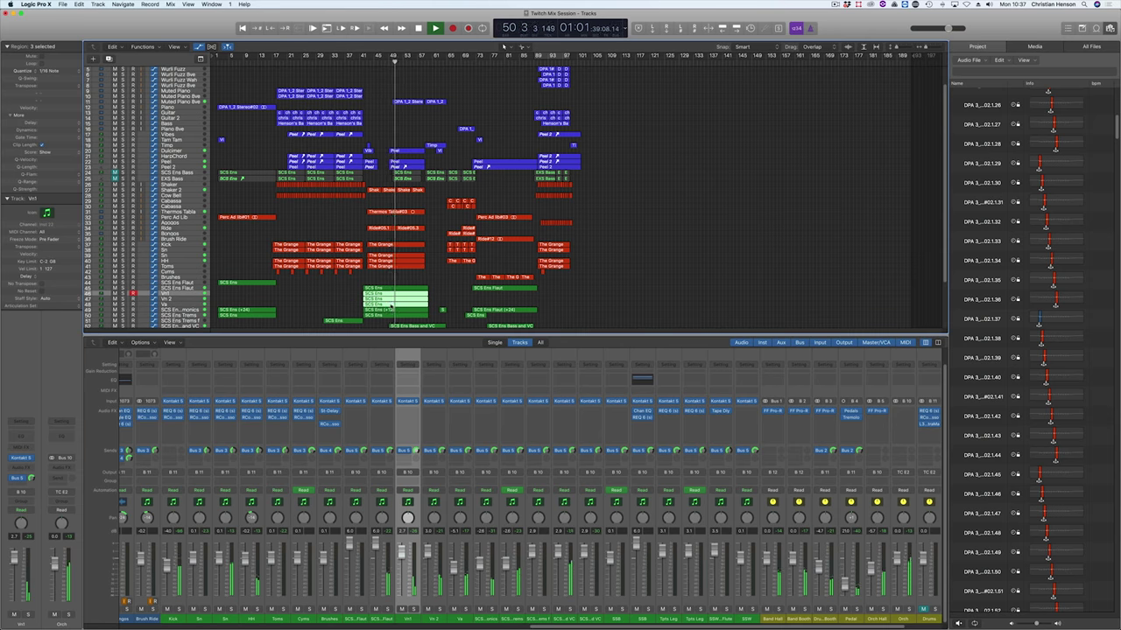
double_click(391, 305)
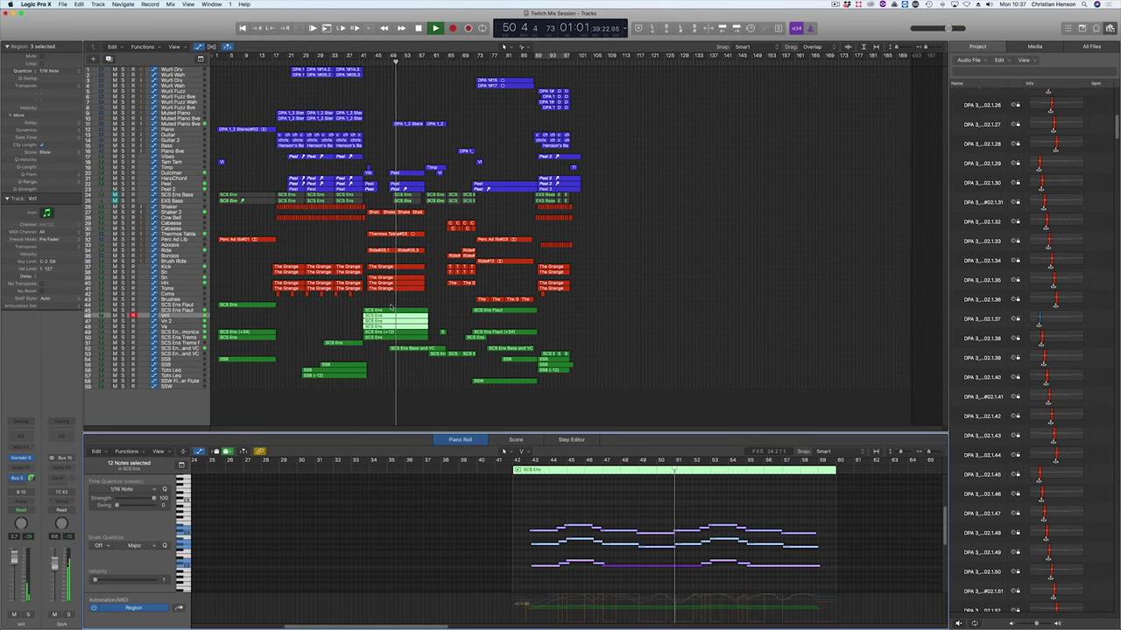
left_click(526, 516)
left_click(532, 530)
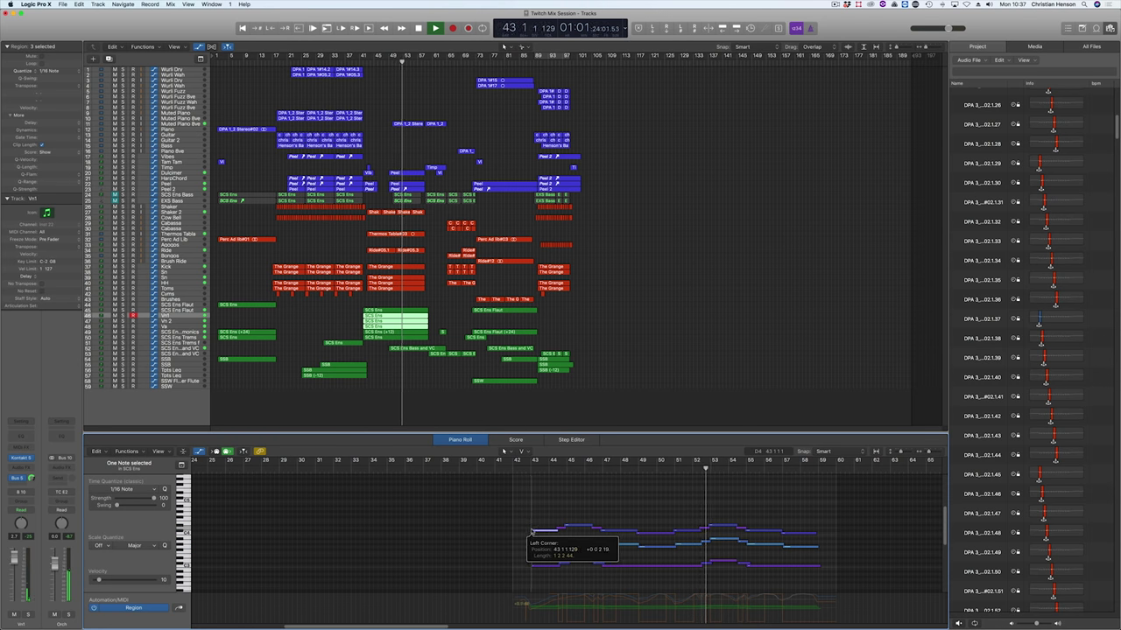
Step: Solo the SCS Ens Bass and VC region and loop-play bars 53–57
left_click(405, 348)
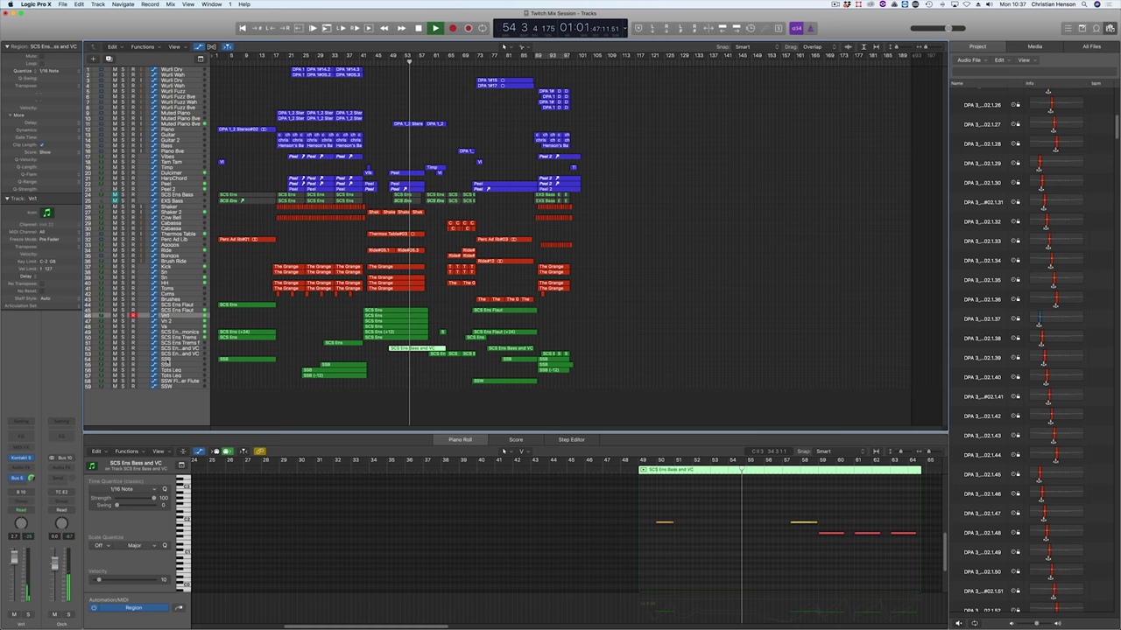
key("ctrl+s")
left_click_drag(397, 56, 426, 55)
key("space")
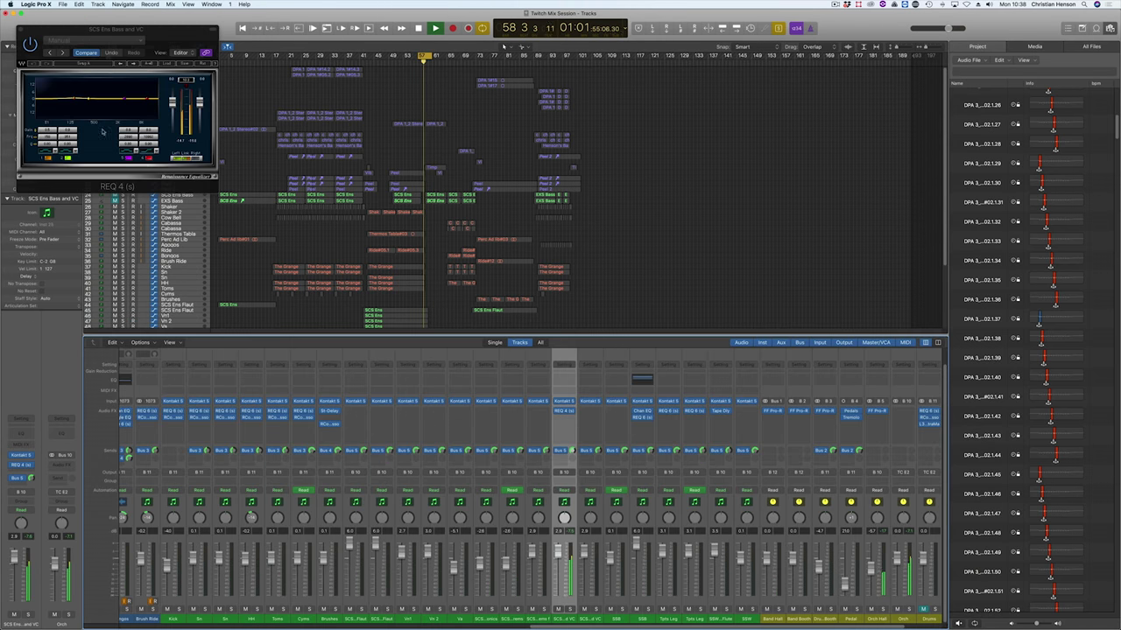
Step: Drag a REQ 4 band point upward to add a bell boost on SCS Ens Bass and VC
left_click_drag(73, 97, 70, 84)
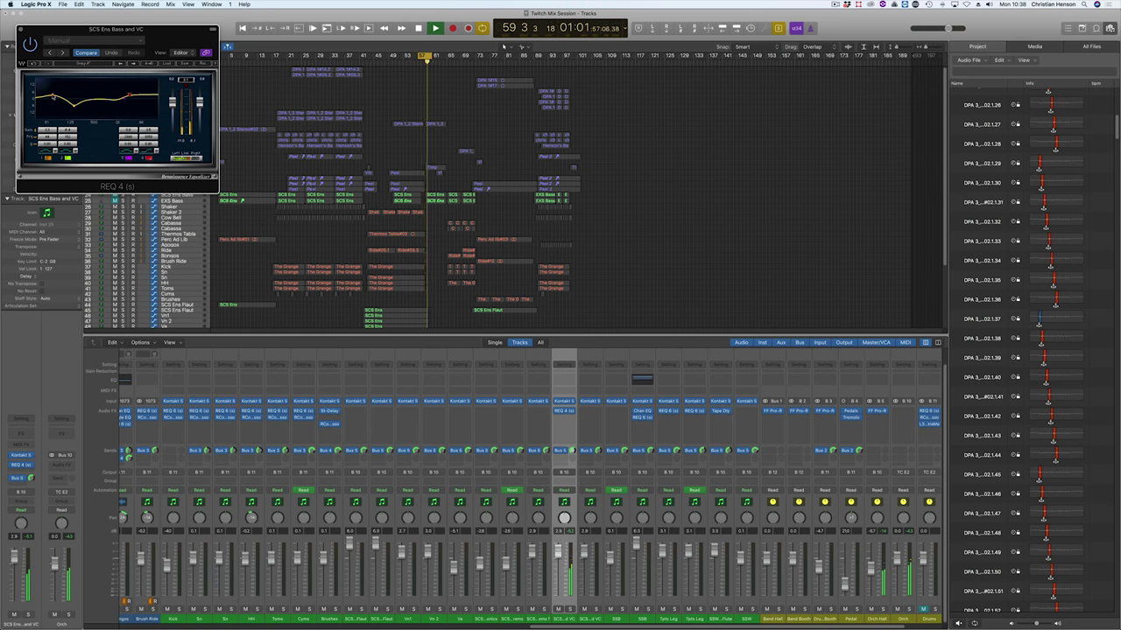
Step: View the Bass and VC notes and a different controller curve, then close REQ 4
scroll(447, 256, "down", 3)
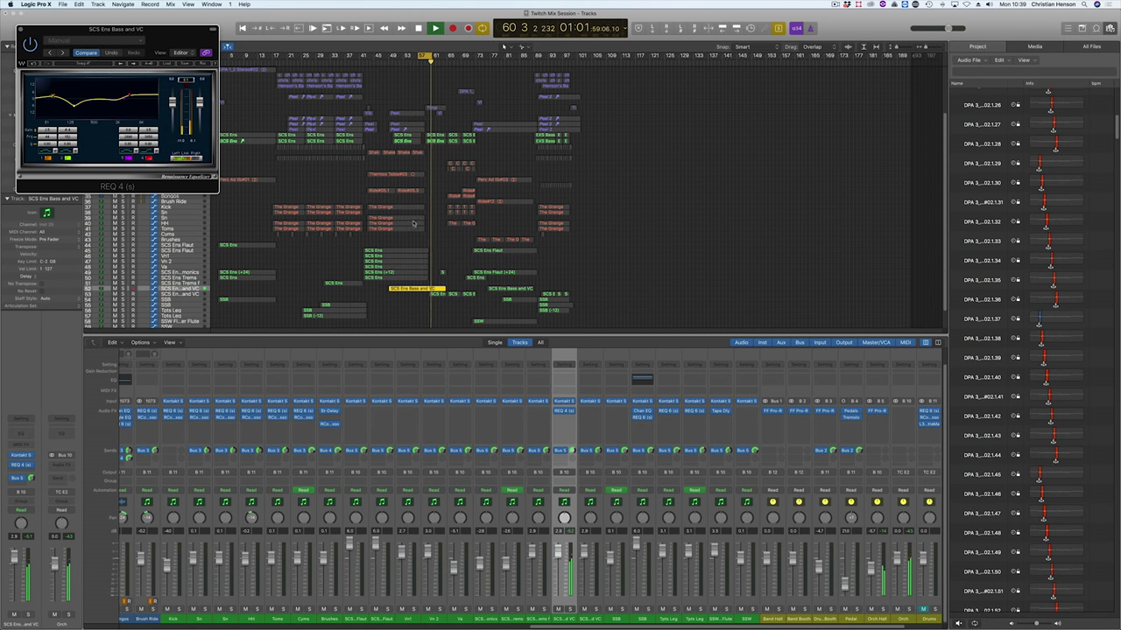
key("p")
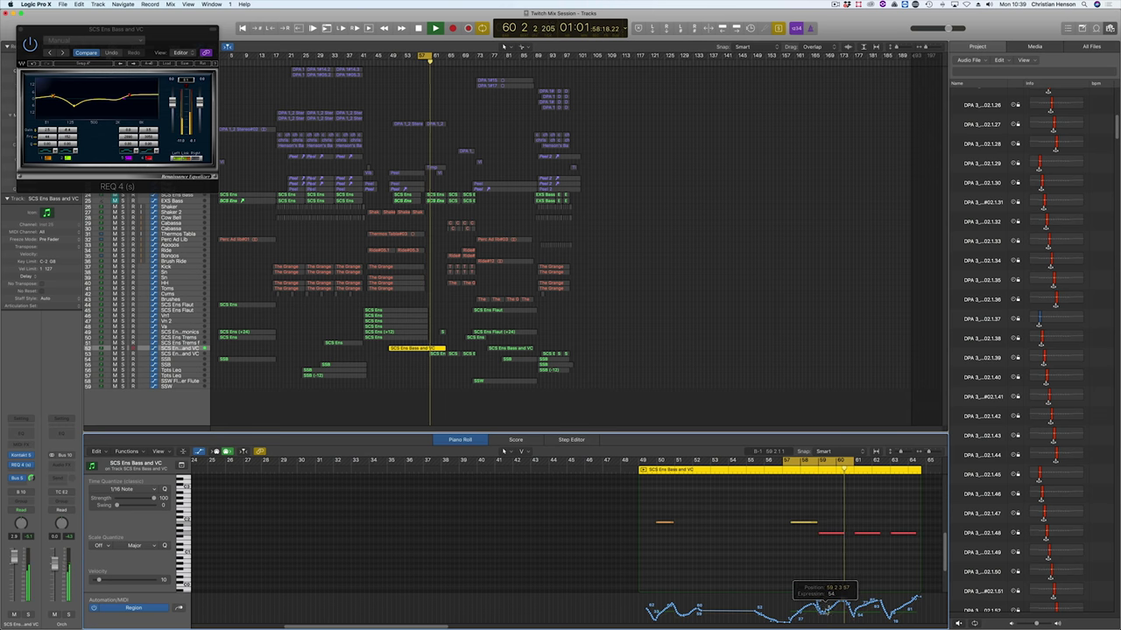
left_click(828, 606)
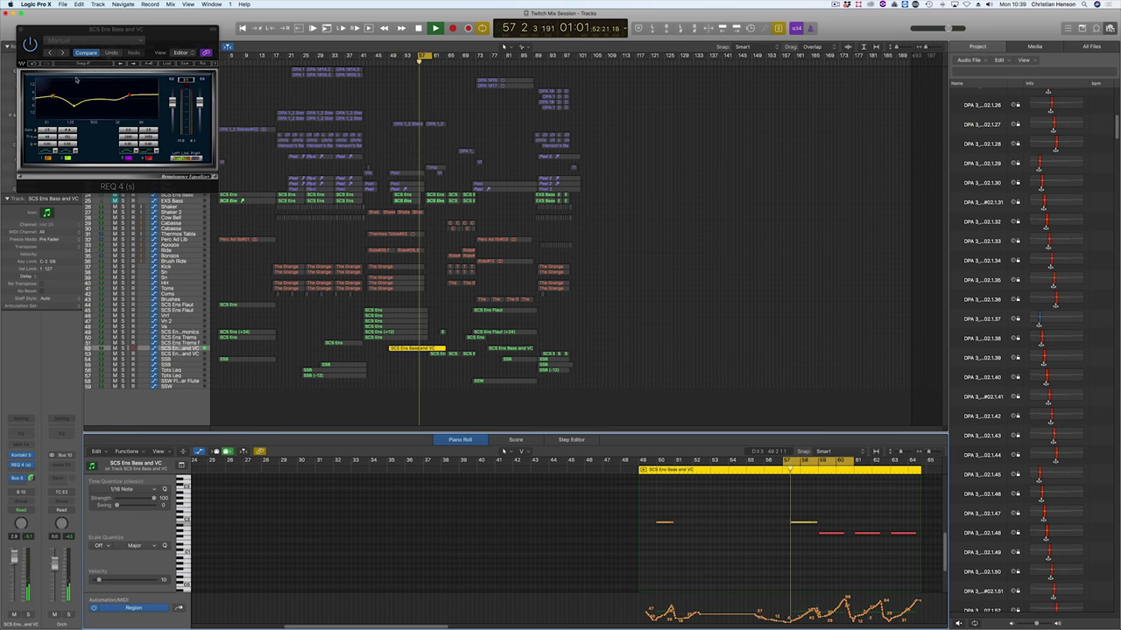
left_click(42, 33)
key("super+w")
Step: Turn off cycle, select the SCS Ens Bass and VC track and open its Kontakt 5 instrument
left_click(424, 56)
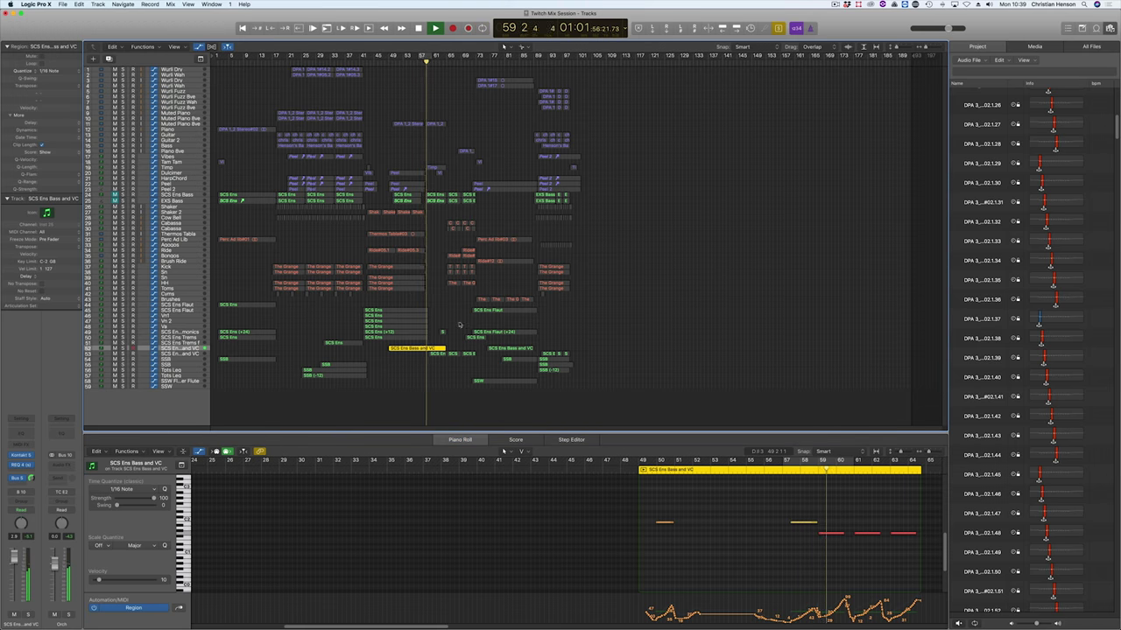
left_click(452, 314)
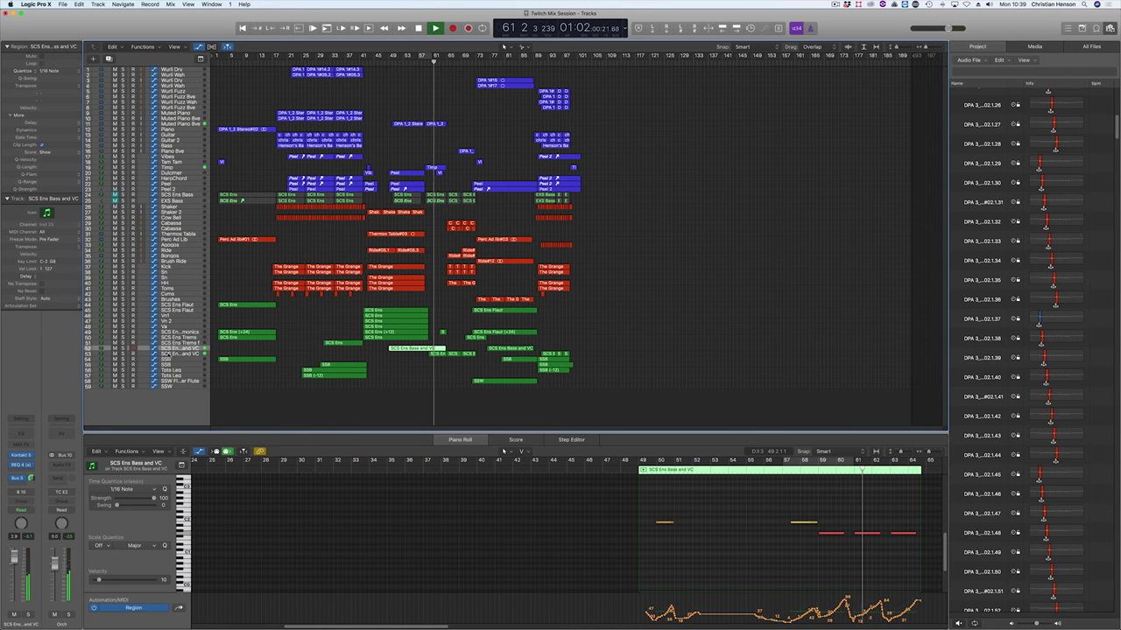
left_click(183, 354)
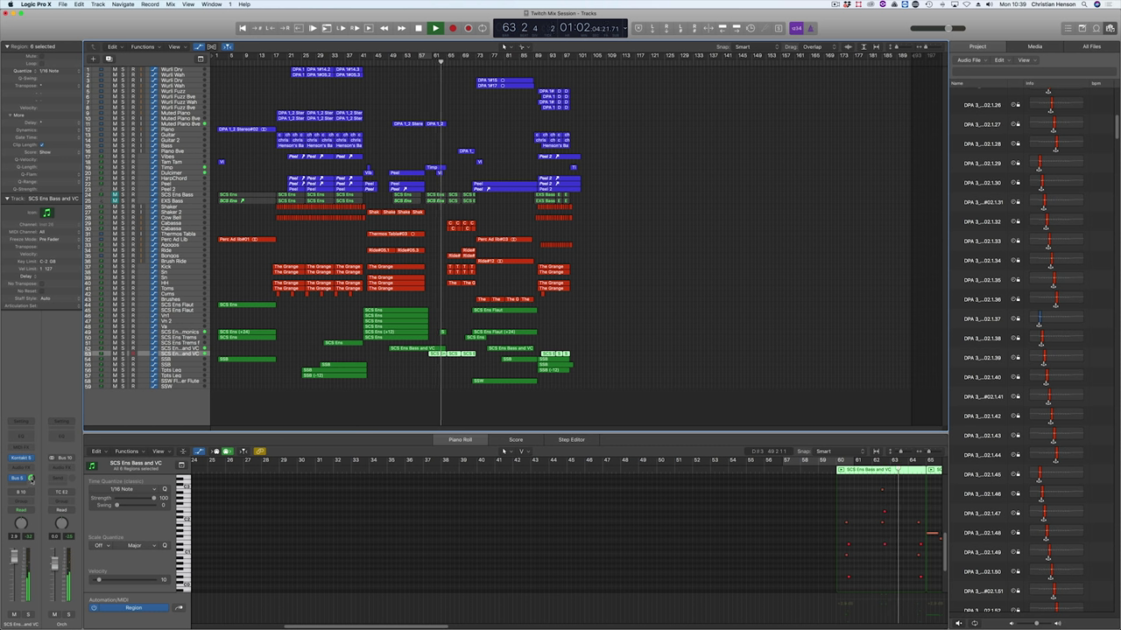
left_click(19, 457)
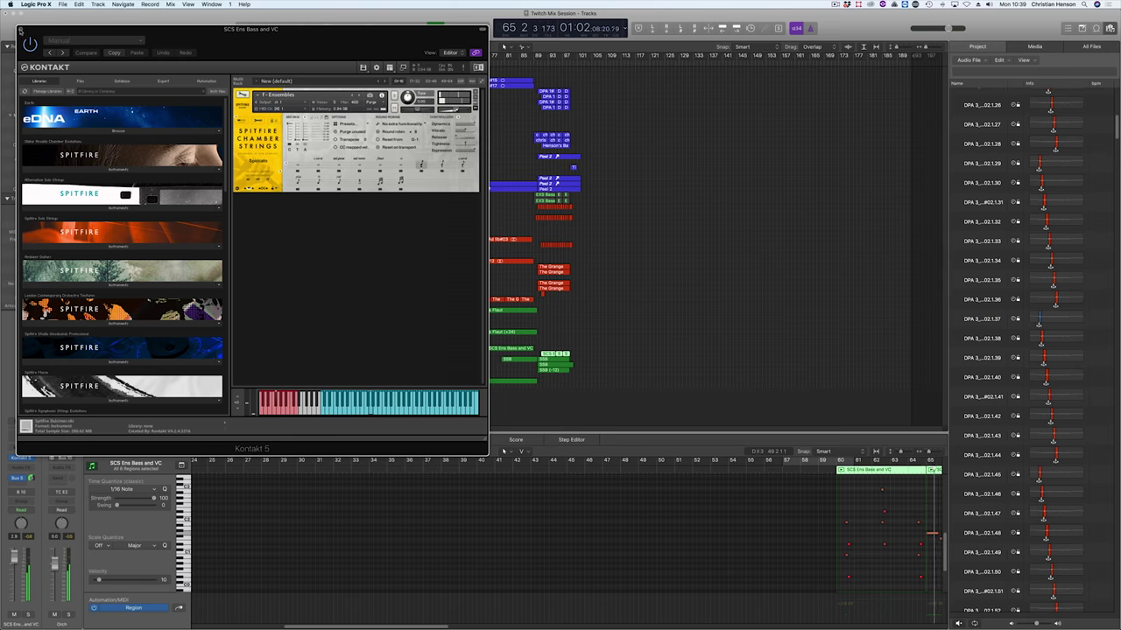
Step: Close Kontakt and insert a Channel EQ on SCS Ens Bass and VC, reopening its window
left_click(20, 30)
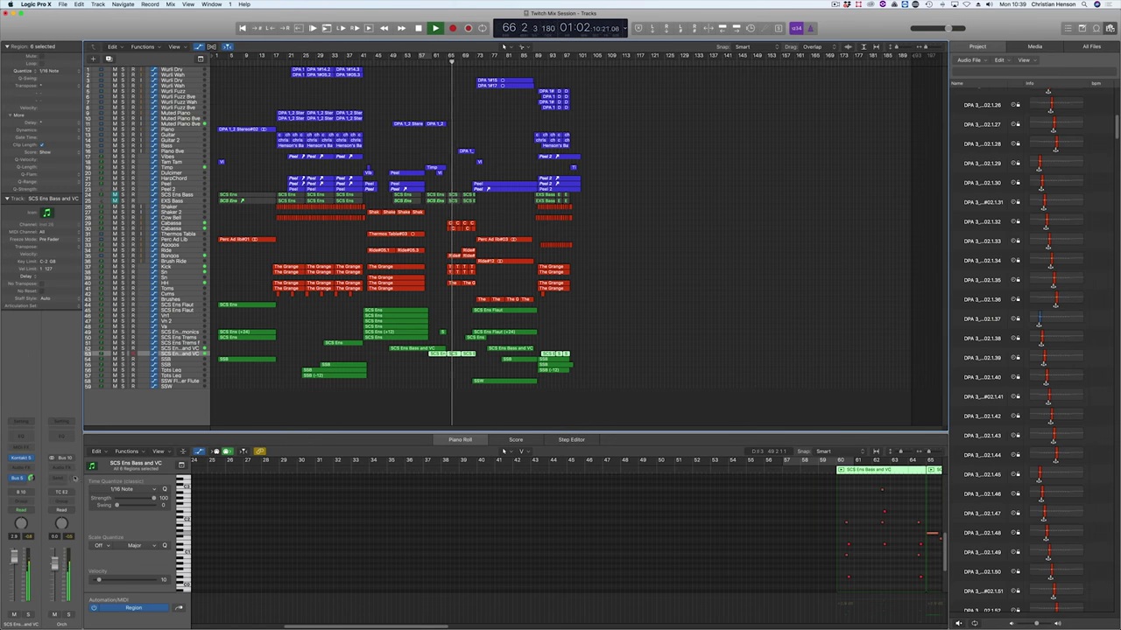
left_click(22, 439)
left_click(21, 29)
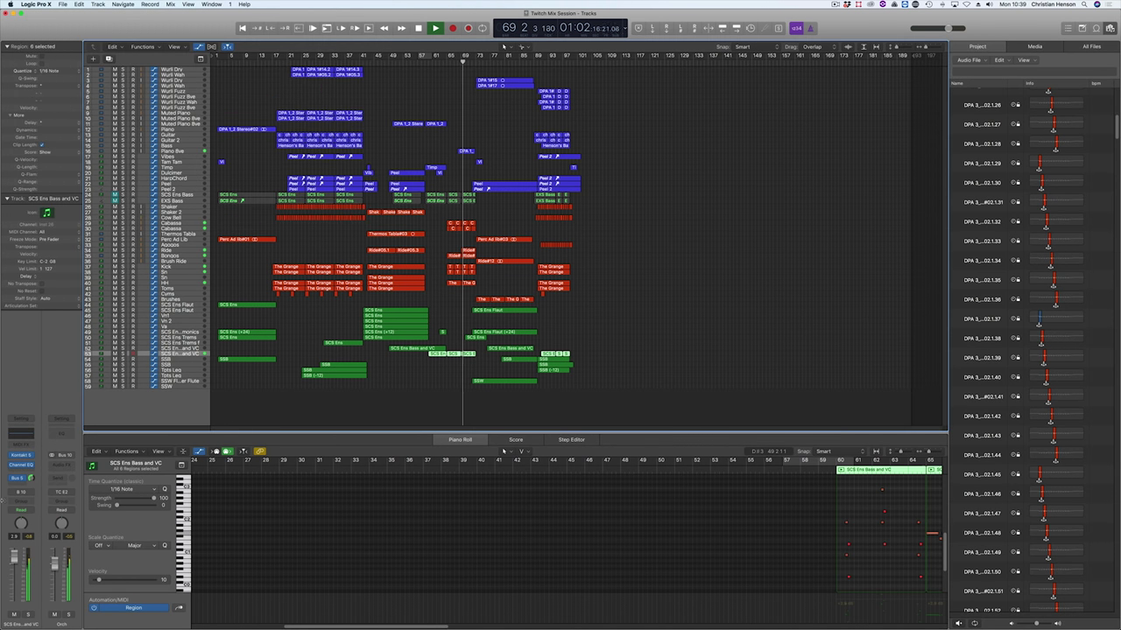
left_click(20, 435)
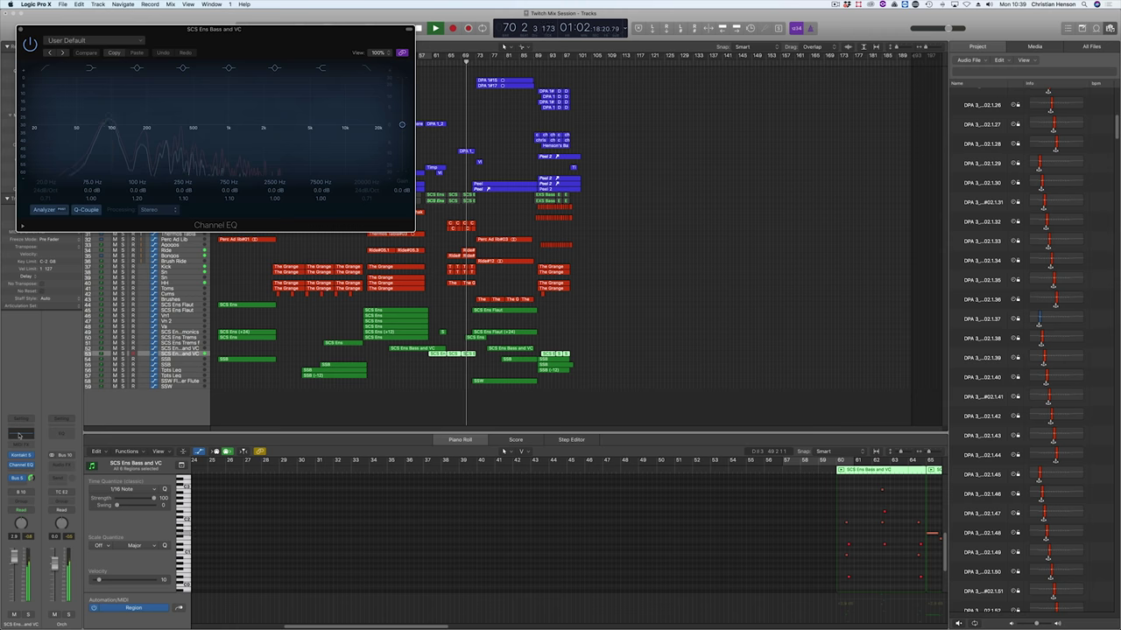
Step: Dip SCS Ens Bass and VC's Channel EQ near 88 Hz and add a +4 dB shelf at 8500 Hz
left_click_drag(111, 126, 227, 130)
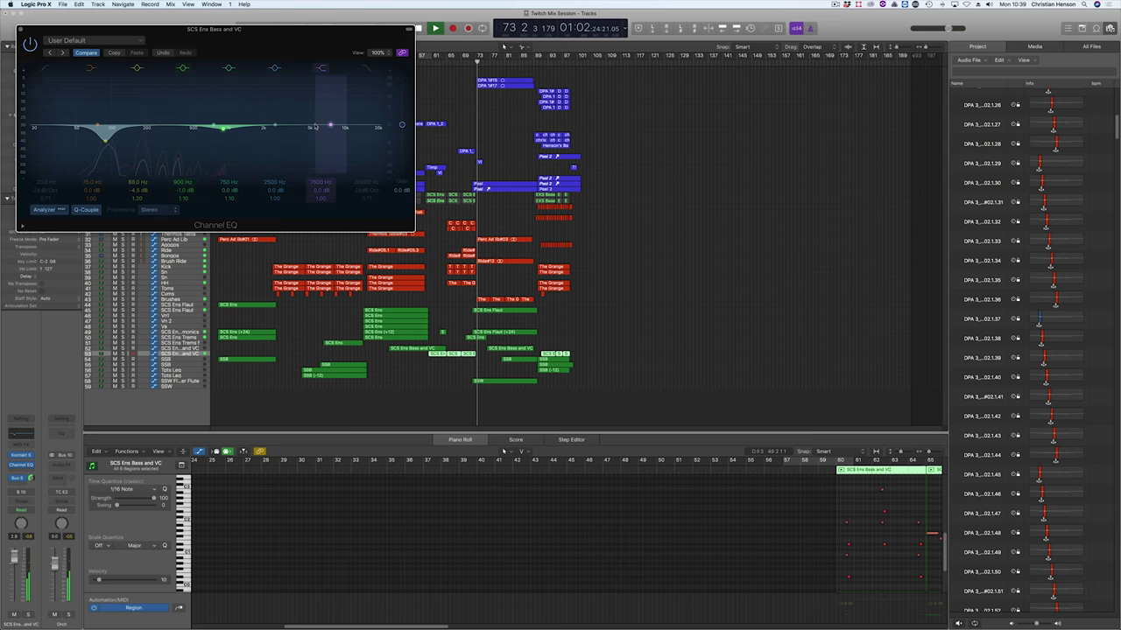
left_click_drag(323, 127, 321, 123)
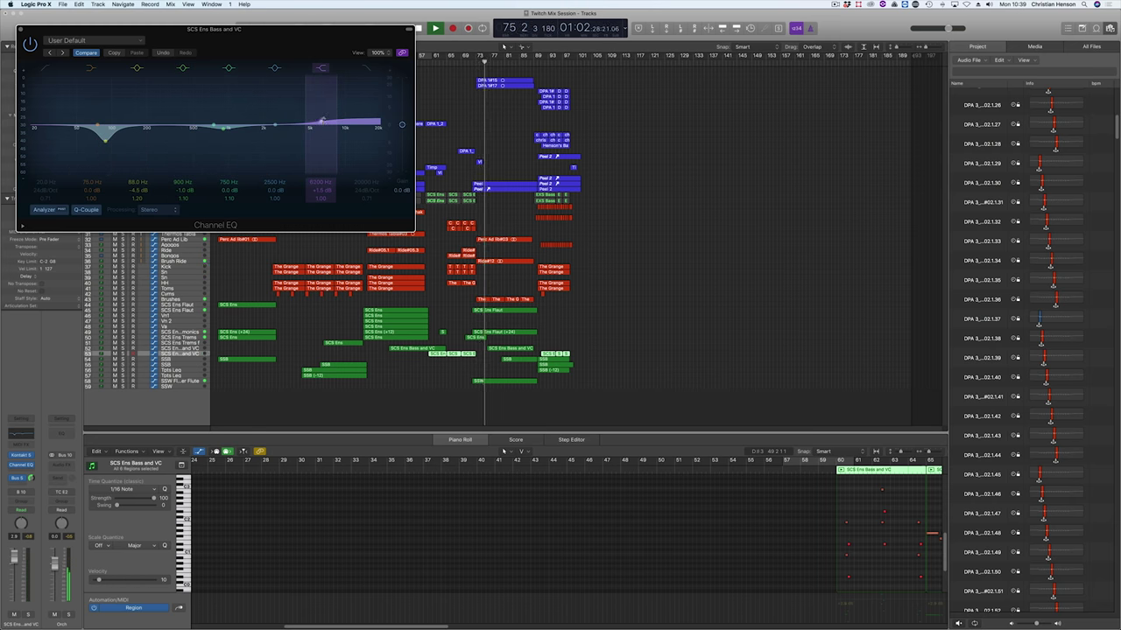
left_click(21, 29)
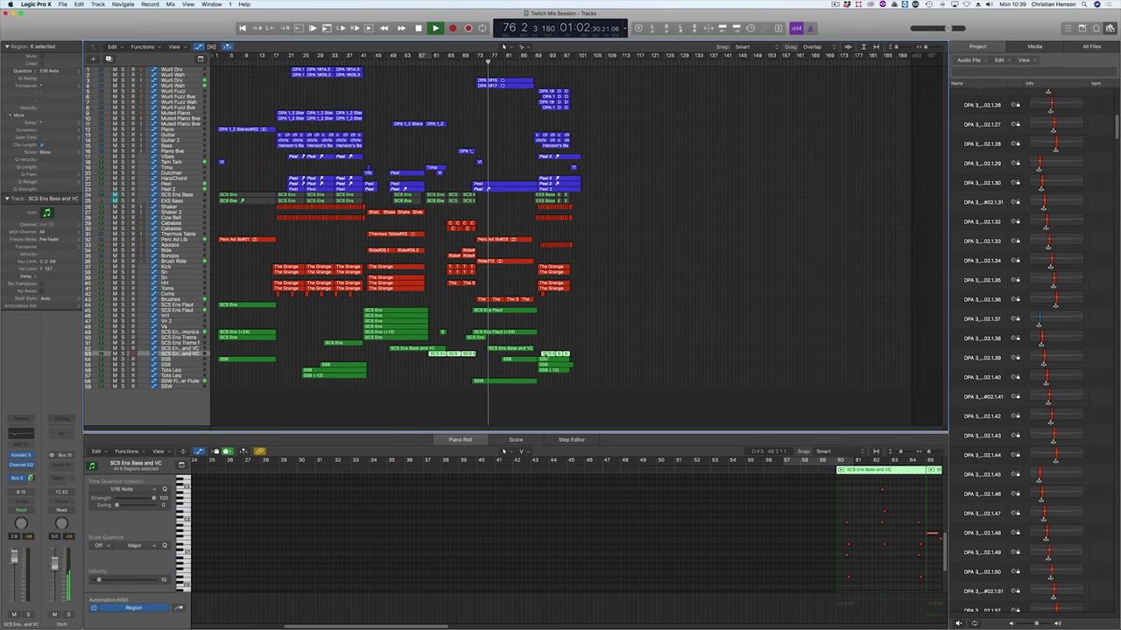
Step: Delete six lower notes from the SCS Ens Flaut region in the Piano Roll
left_click(492, 314)
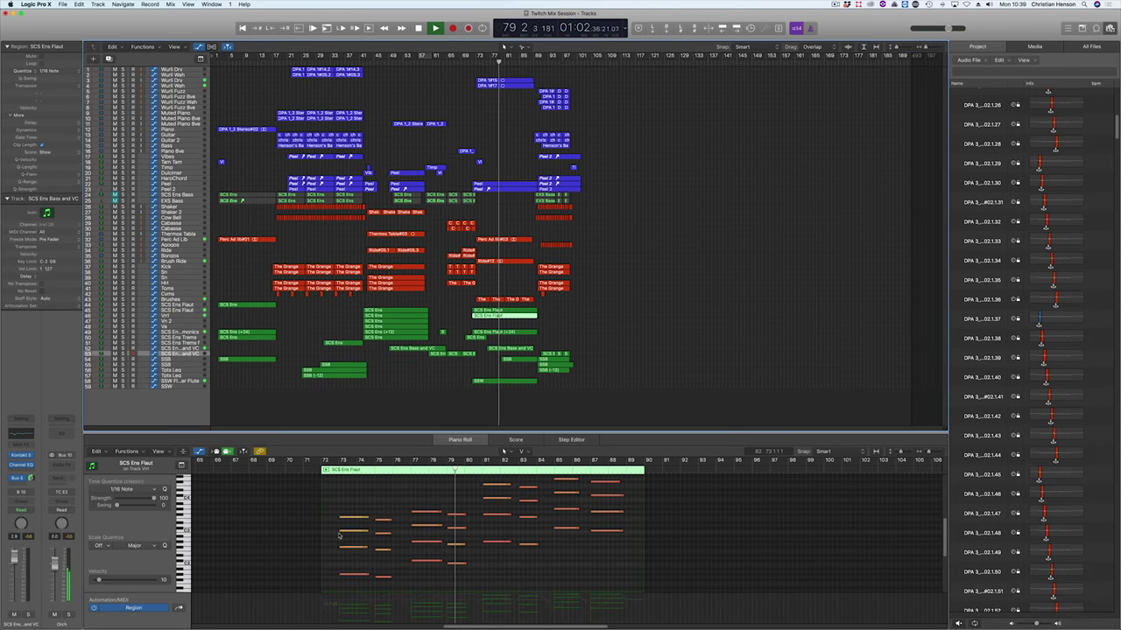
left_click_drag(329, 502, 550, 584)
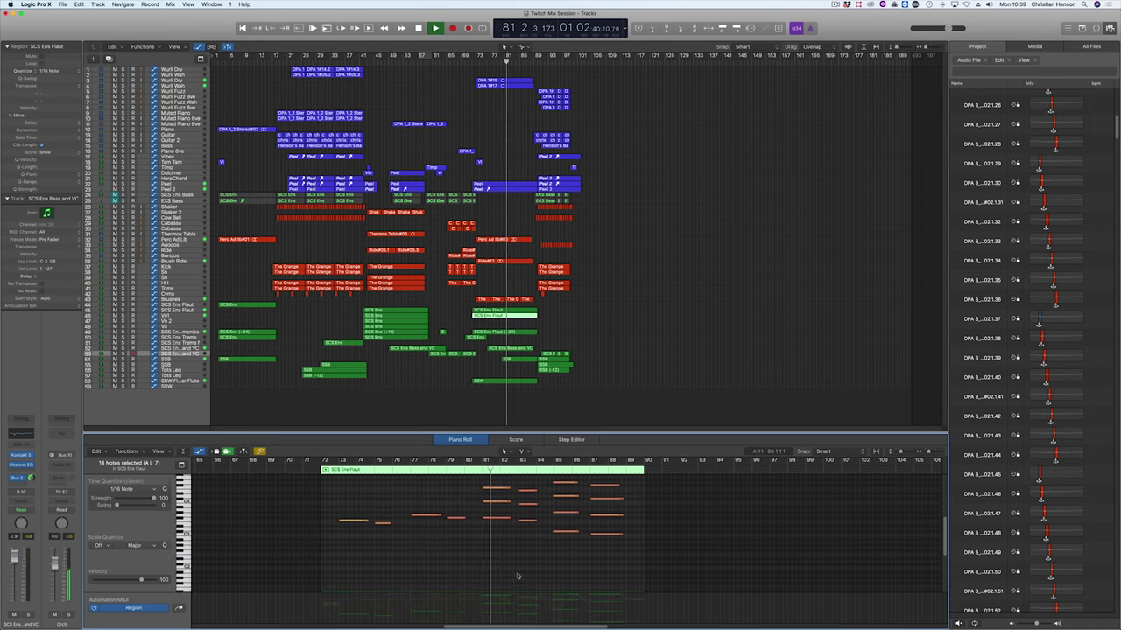
left_click_drag(484, 527, 647, 550)
key("Delete")
key("Delete")
Step: Lengthen the remaining seven flute notes so they join into one line
left_click_drag(353, 486, 585, 588)
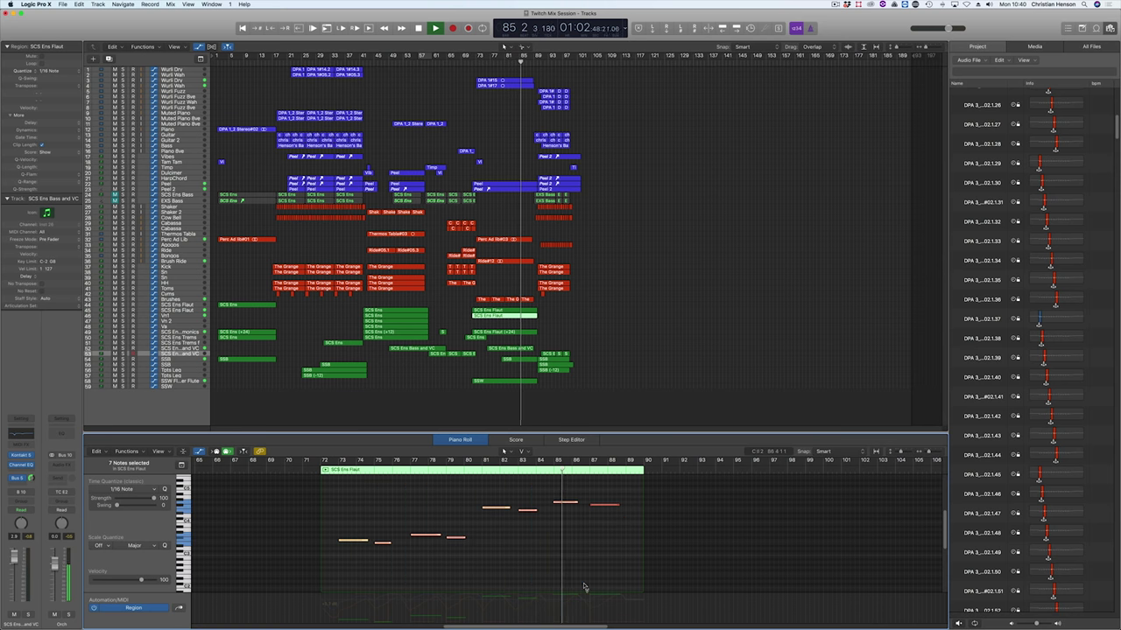
left_click_drag(480, 538, 481, 540)
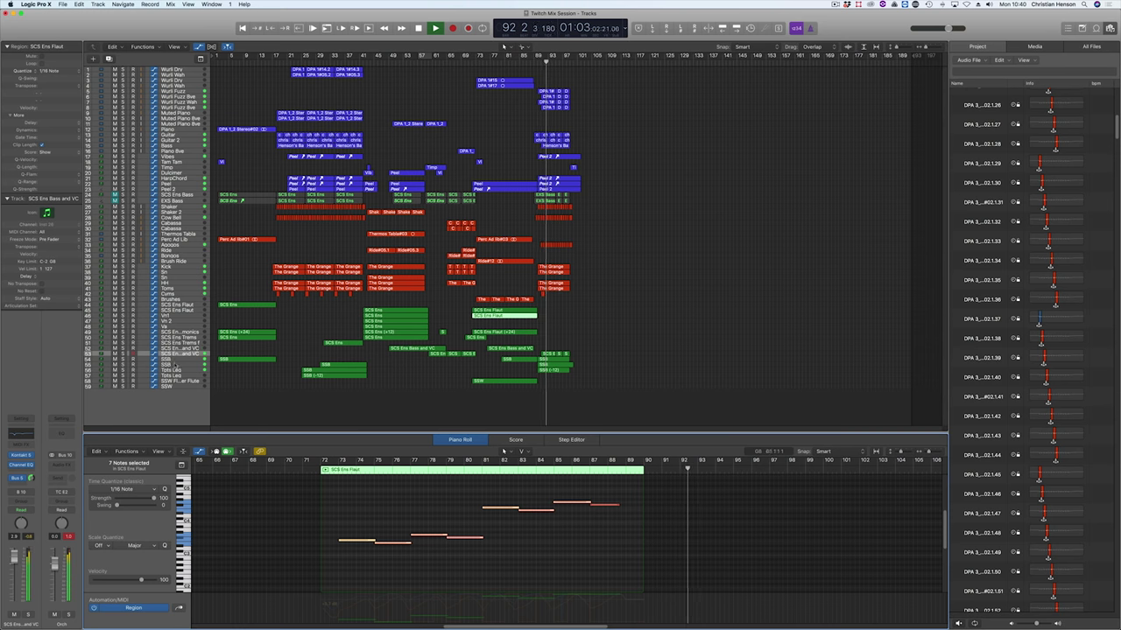
left_click(191, 354)
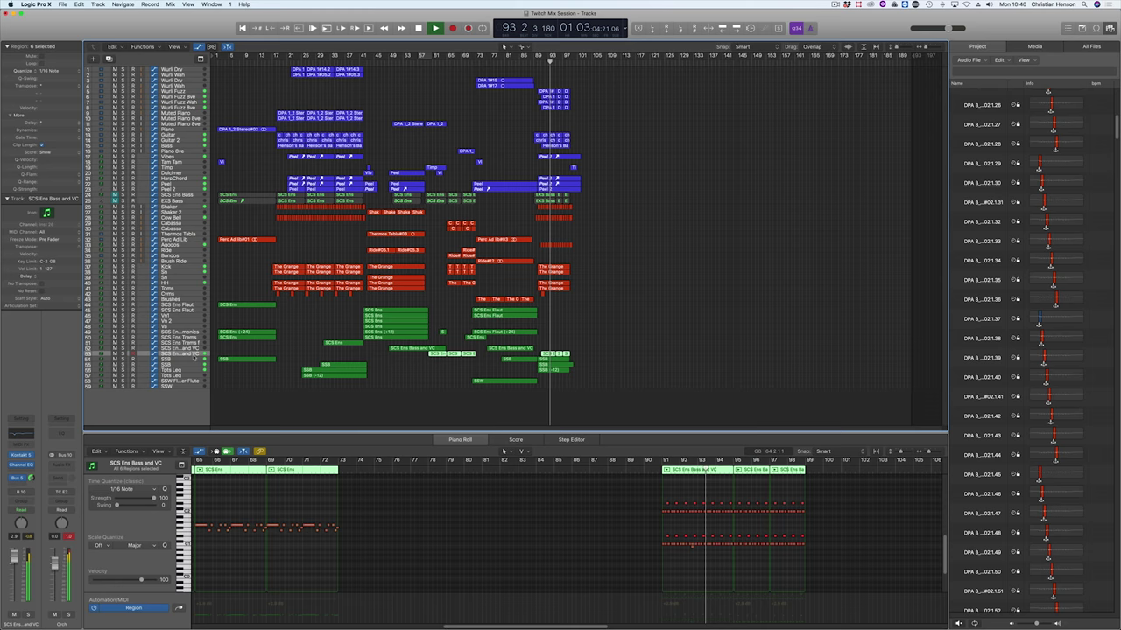
Step: Cut a deep -10 dB notch at 70 Hz in SCS Ens Bass and VC's Channel EQ
left_click(694, 546)
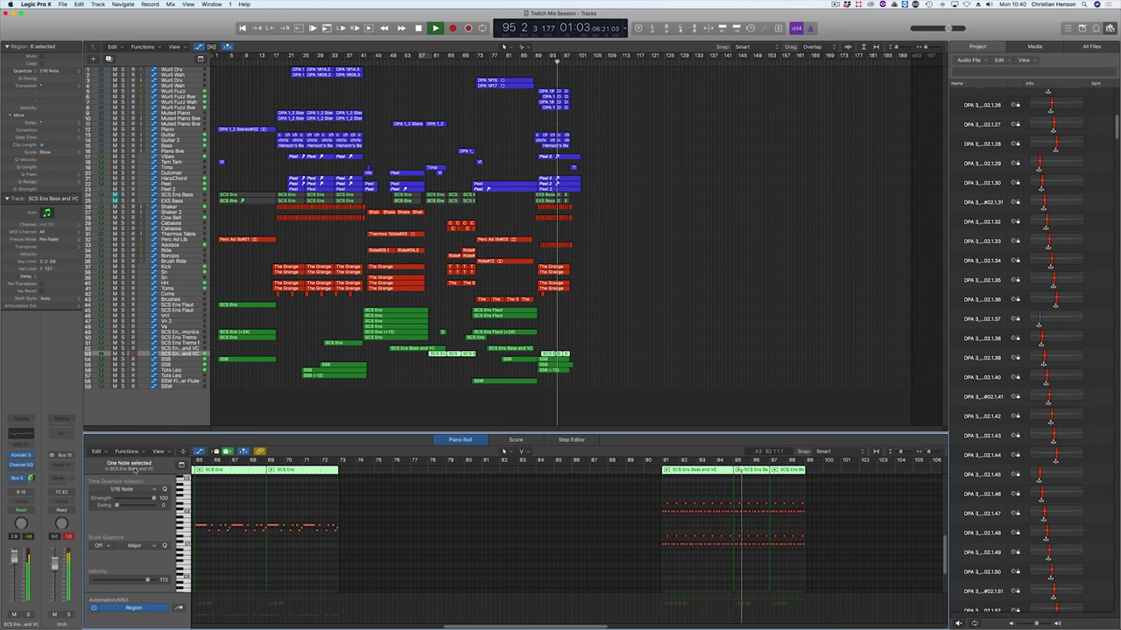
left_click(21, 465)
left_click_drag(106, 138, 94, 152)
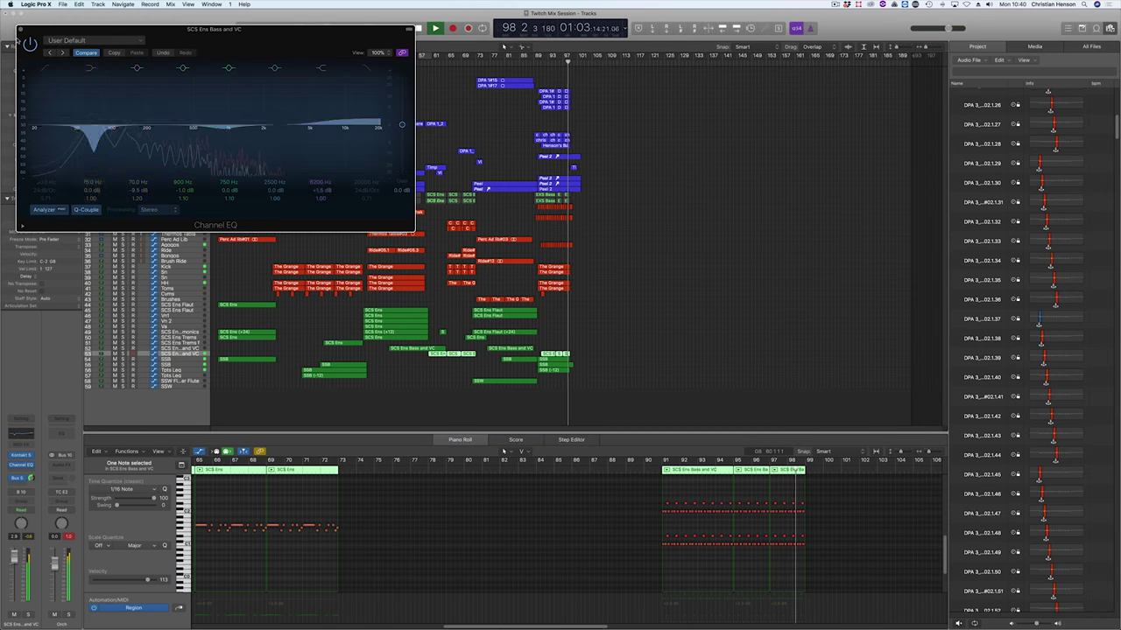
left_click(20, 30)
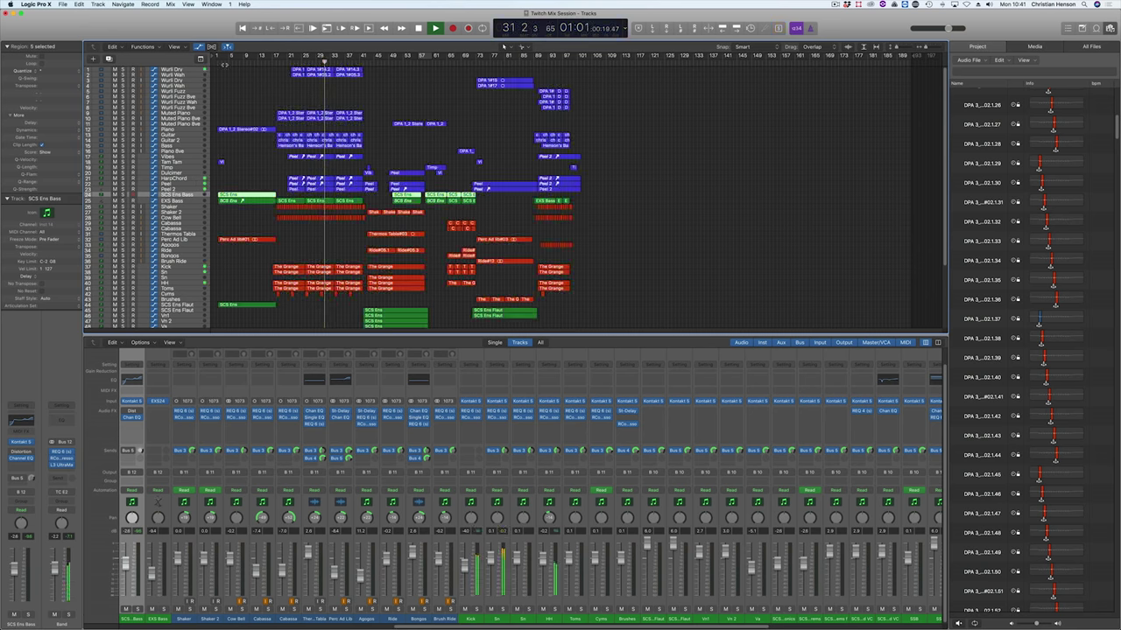
Step: Restart playback from bar 3 and mute the Drums bus channel
left_click(219, 63)
scroll(507, 411, "right", 10)
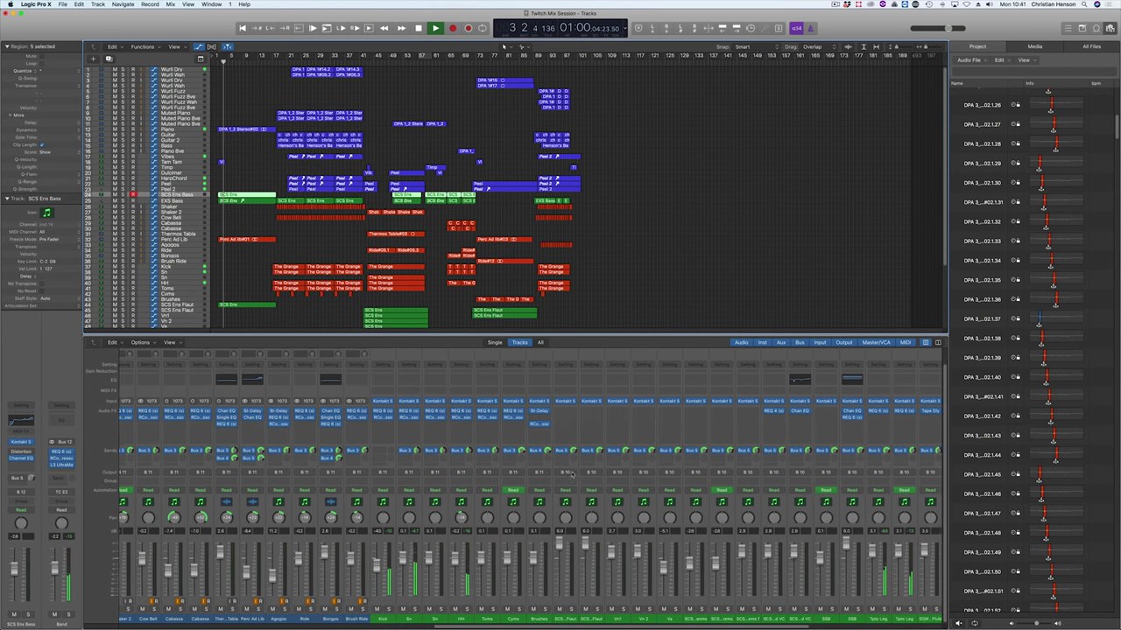
left_click(845, 610)
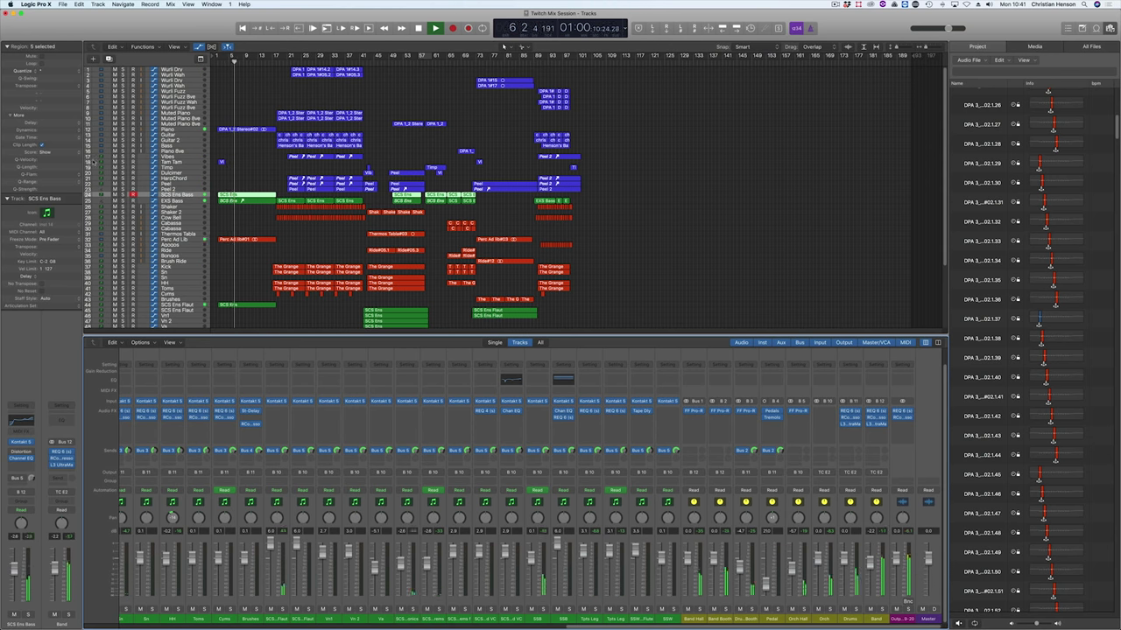
Step: Restore track 24's three SCS Ens regions and select every region from track 1 to 25
left_click(185, 201)
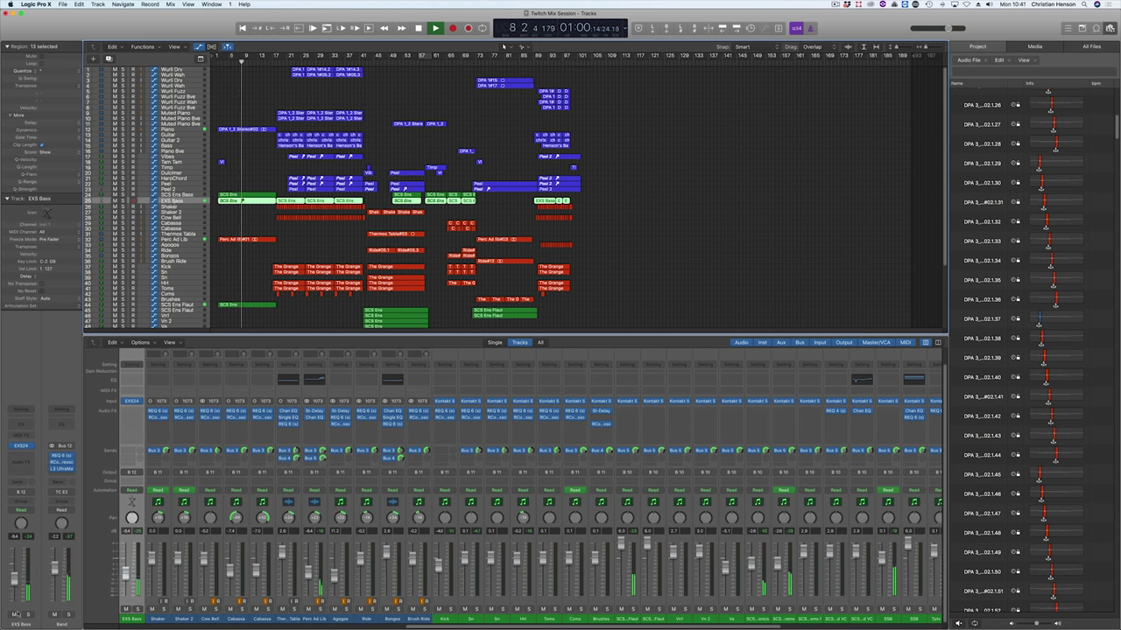
left_click(282, 194)
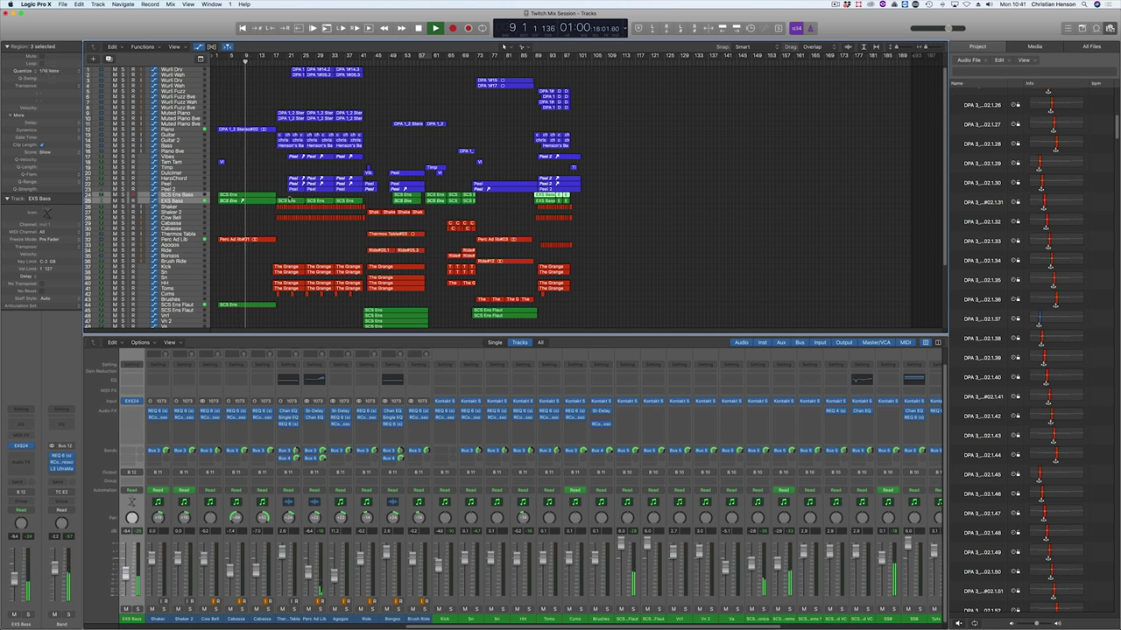
key("super+z")
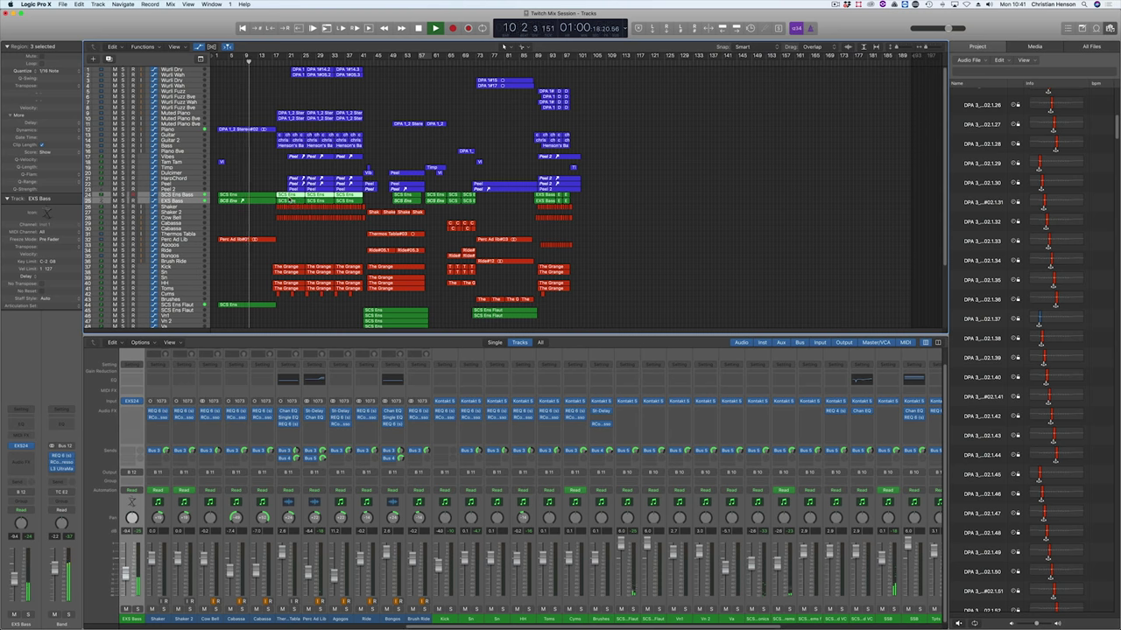
left_click_drag(279, 76, 355, 202)
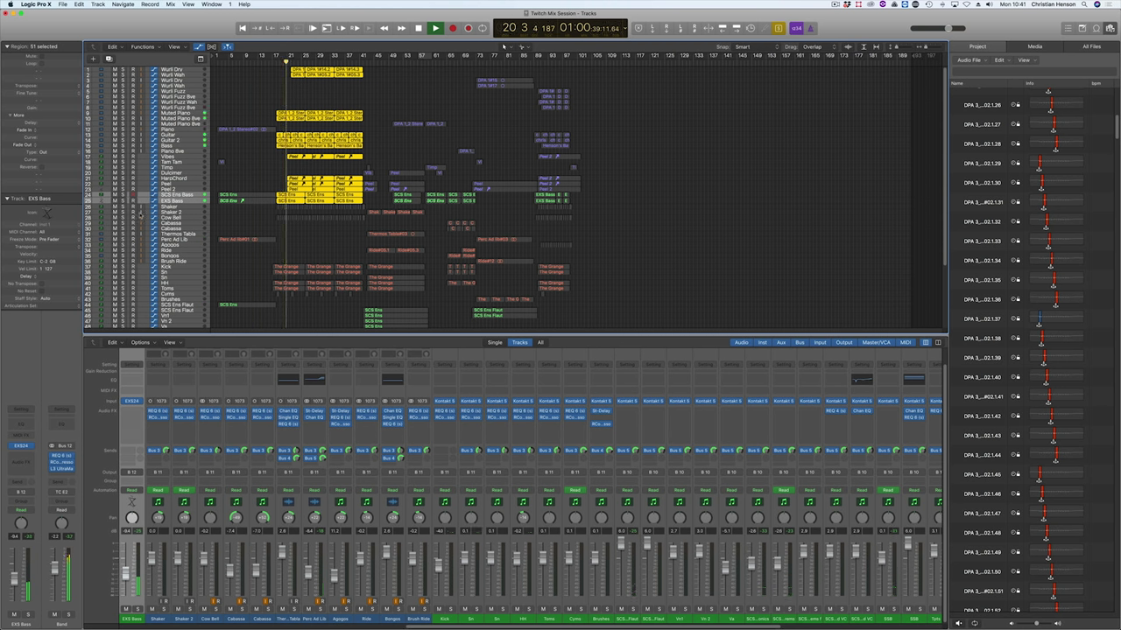
Step: Solo then unsolo EXS Bass, stop region soloing, select SCS Ens Bass, and return to bar 1
left_click(122, 200)
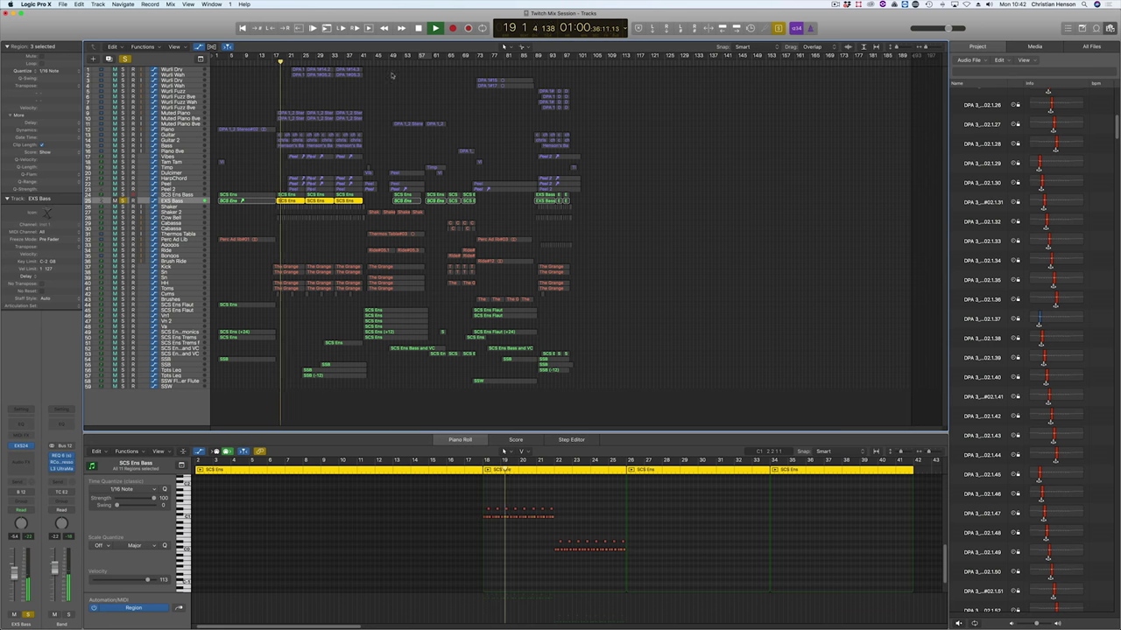
key("ctrl+s")
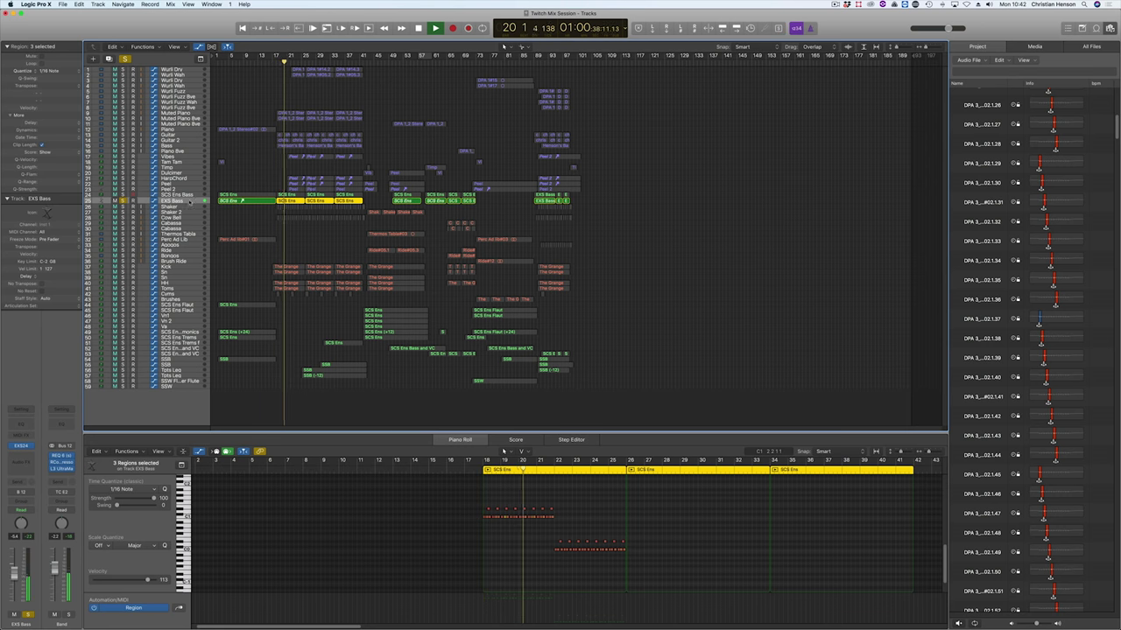
left_click(124, 200)
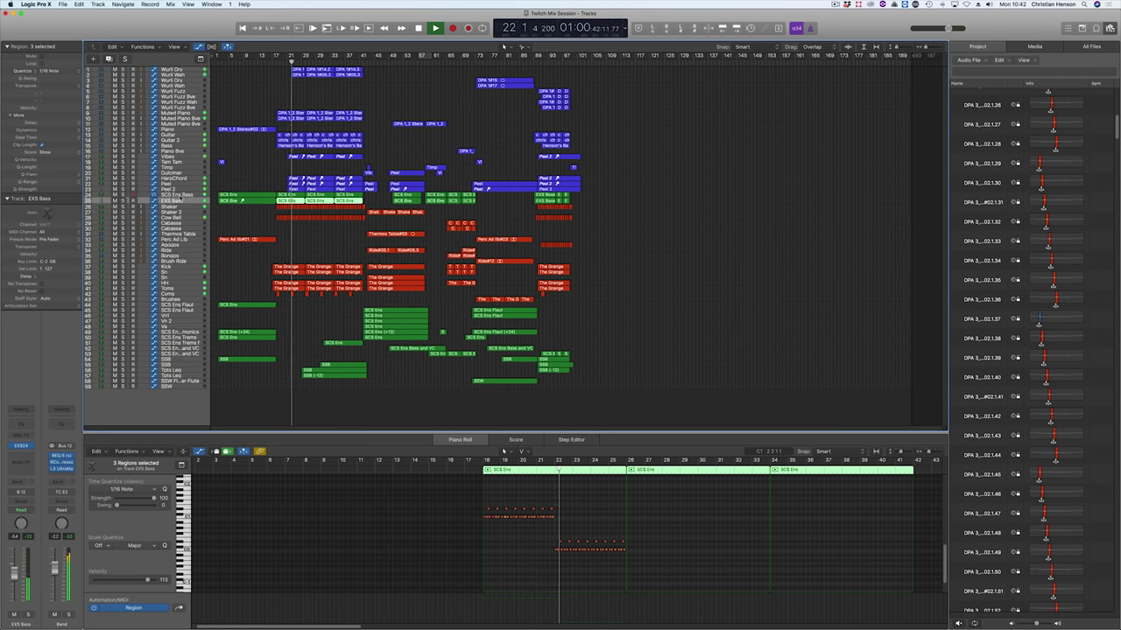
left_click(180, 196)
key("Return")
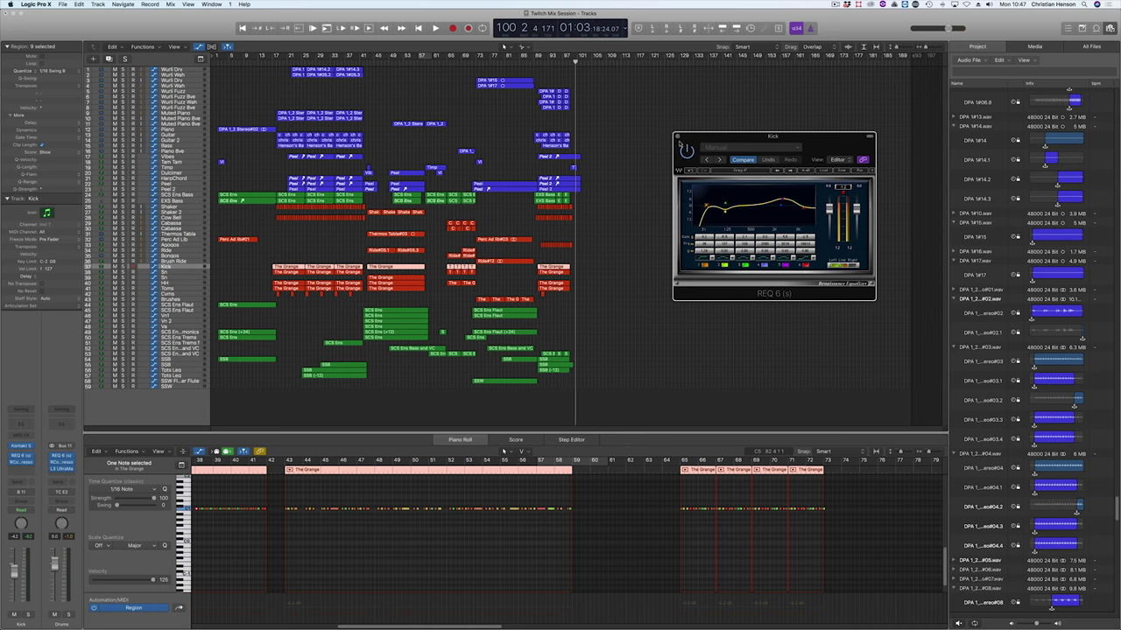
Step: Close the Kick's REQ 6 and show Muted Piano 8ve's regions in the Audio File editor
left_click(678, 137)
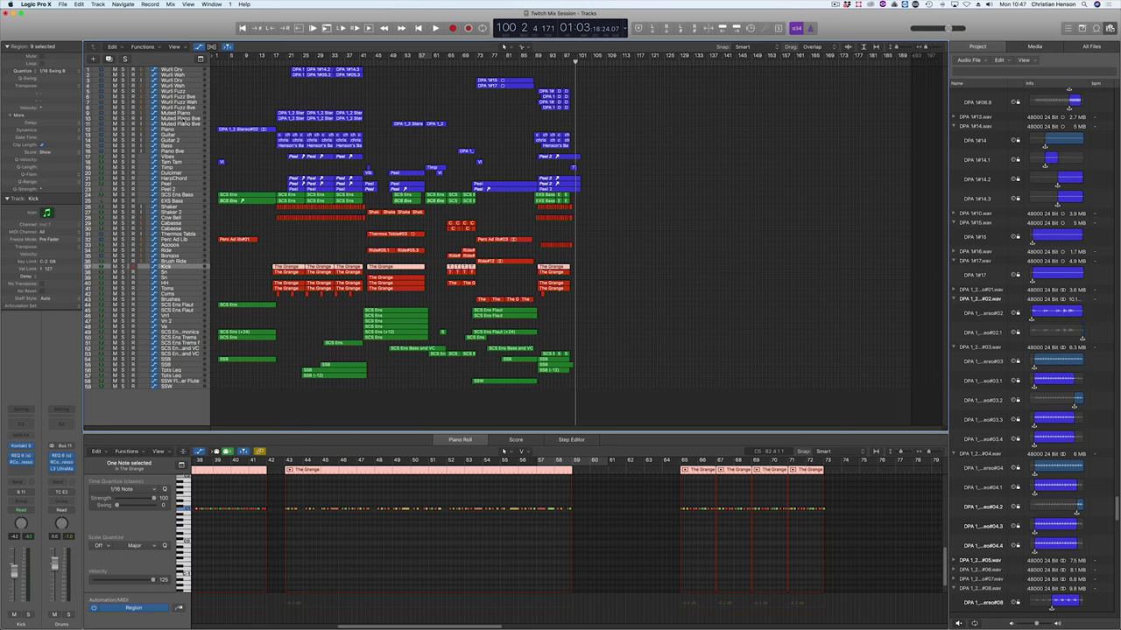
left_click(187, 121)
left_click(193, 125)
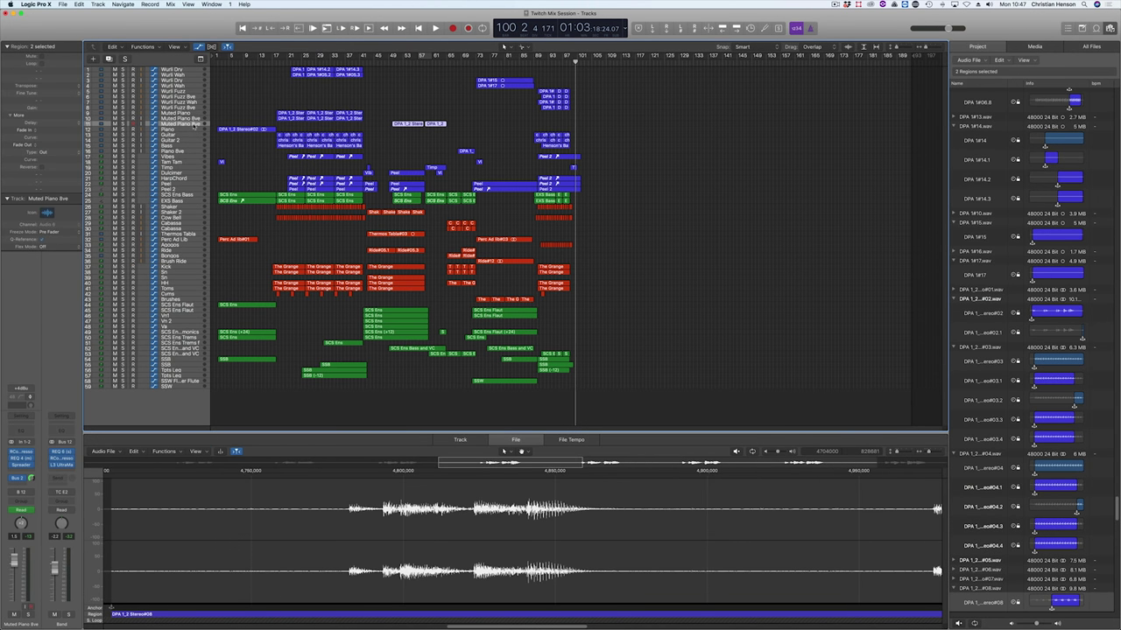
Step: Raise Muted Piano 8ve's volume automation to +4.3 dB and play from bar 47
key("a")
left_click_drag(416, 138, 416, 133)
left_click(381, 63)
key("space")
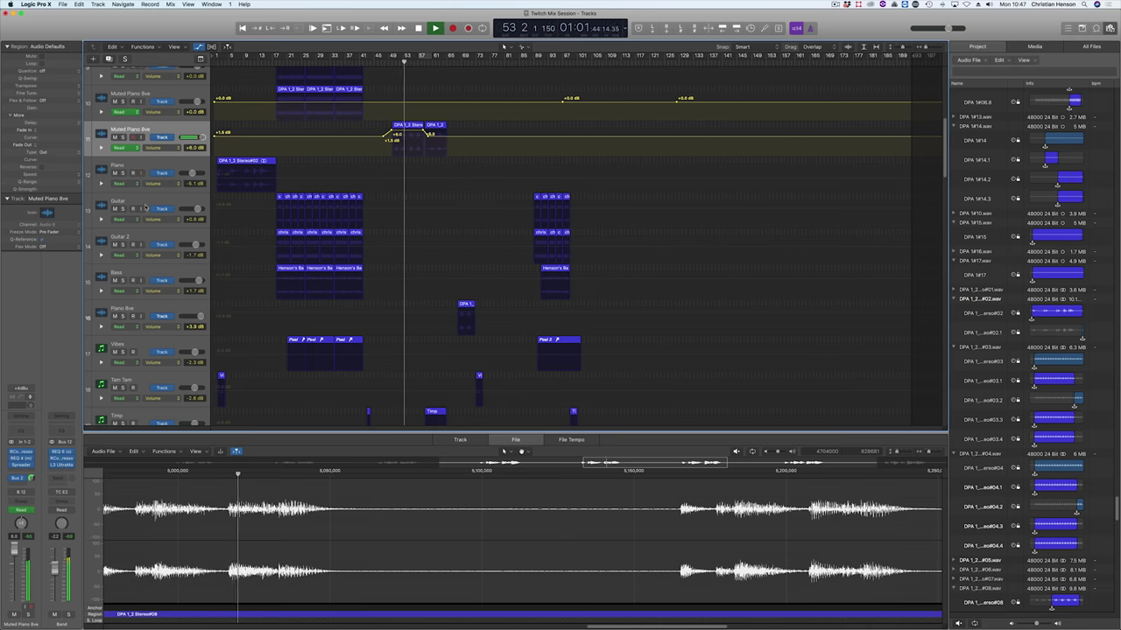
Step: Shift the low-cut band on Muted Piano 8ve's REQ 4 to a higher frequency
left_click(24, 458)
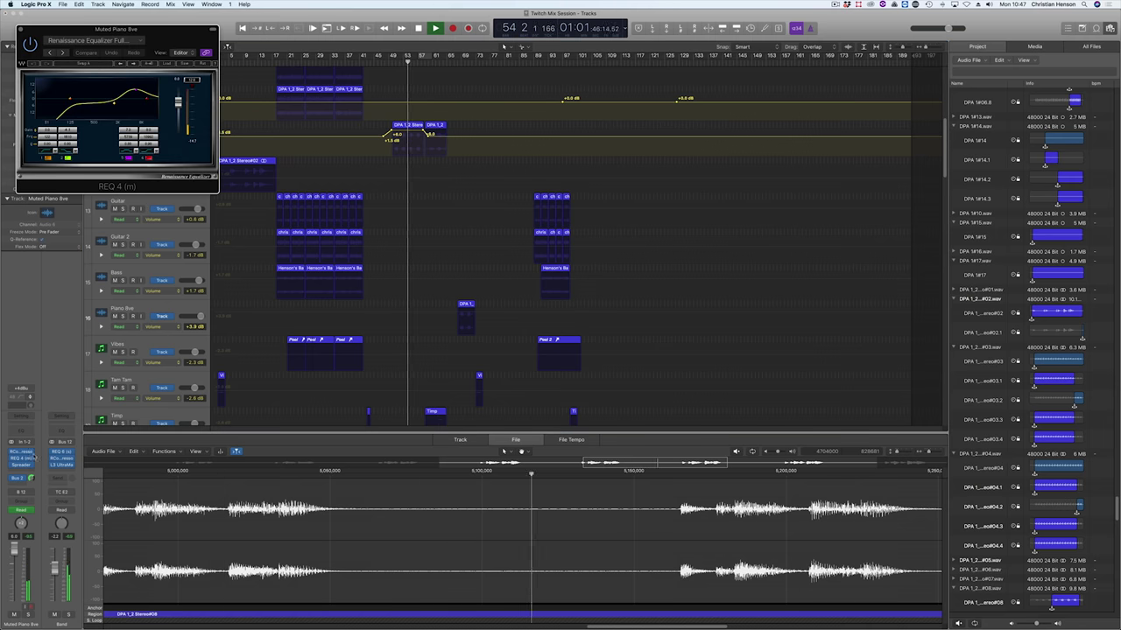
left_click_drag(71, 100, 83, 100)
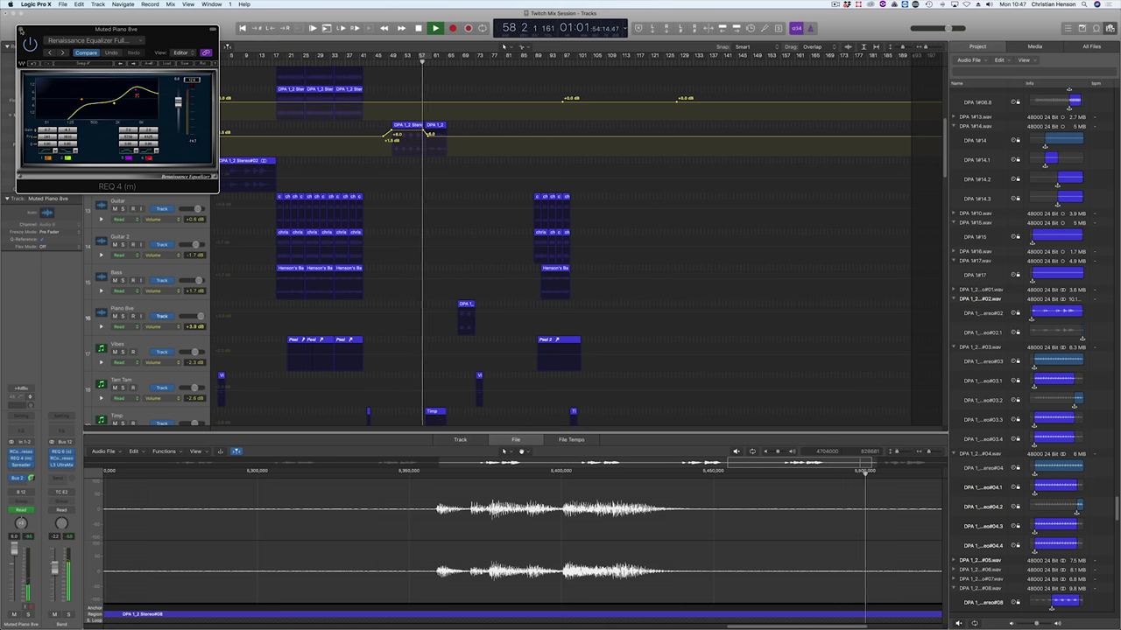
left_click(20, 29)
scroll(375, 195, "down", 10)
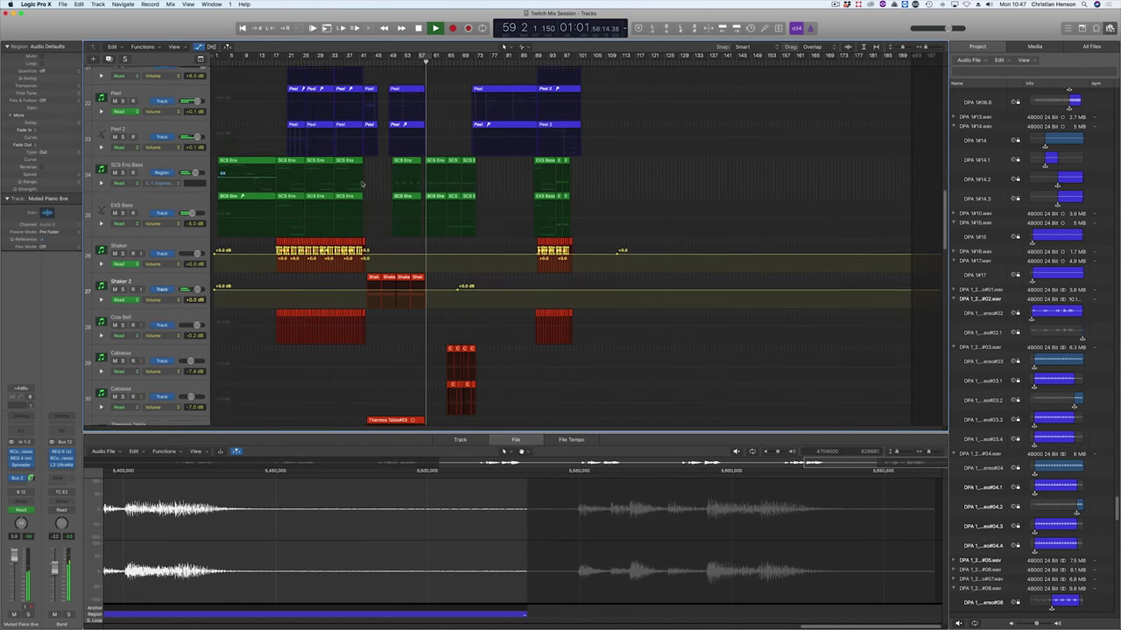
Step: Reshape Muted Piano 8ve's volume automation point
scroll(359, 188, "up", 8)
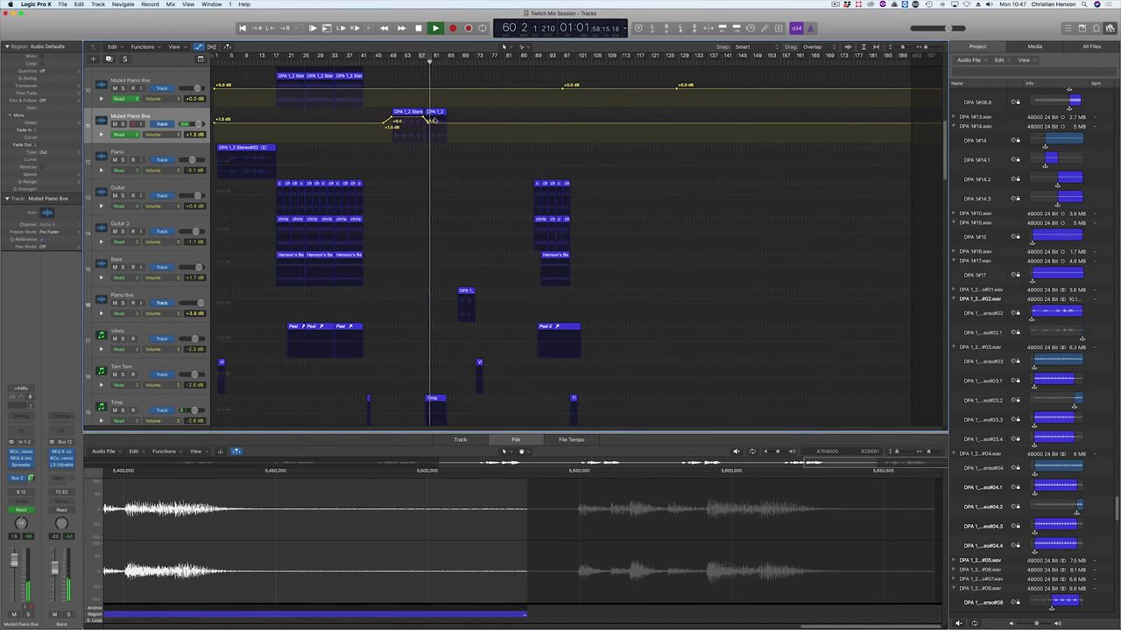
left_click_drag(429, 123, 428, 129)
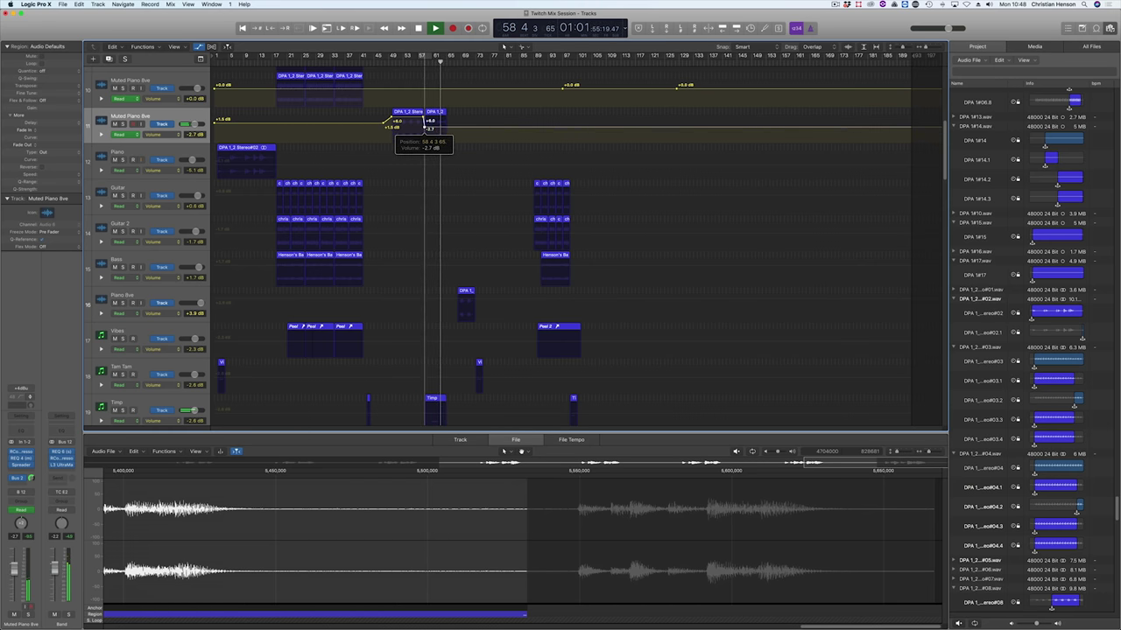
scroll(409, 221, "down", 3)
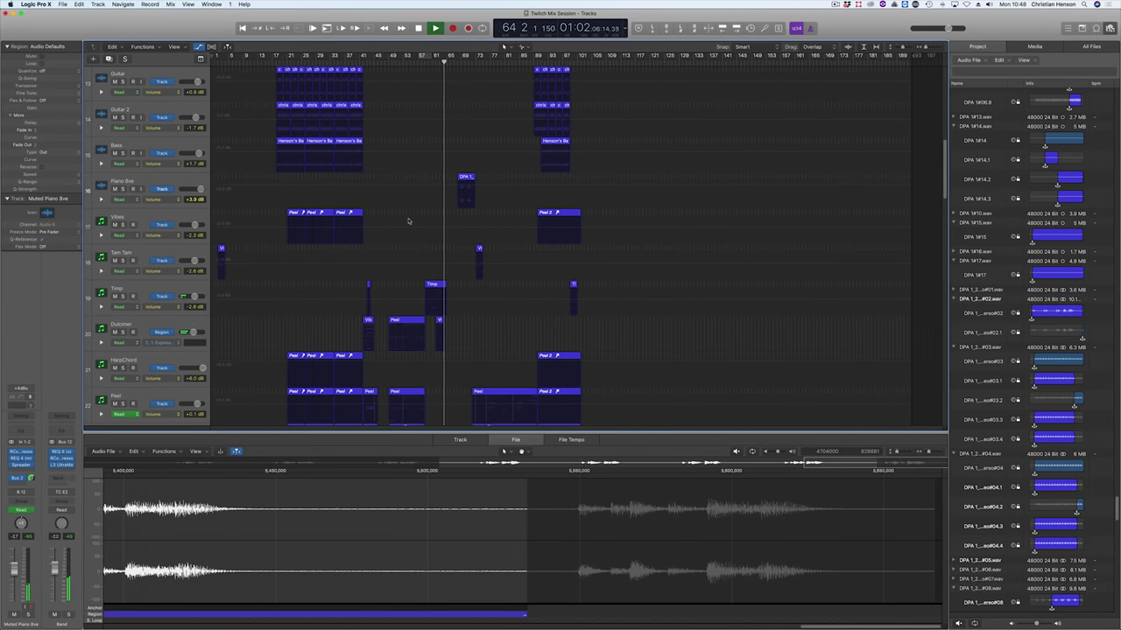
scroll(408, 221, "down", 4)
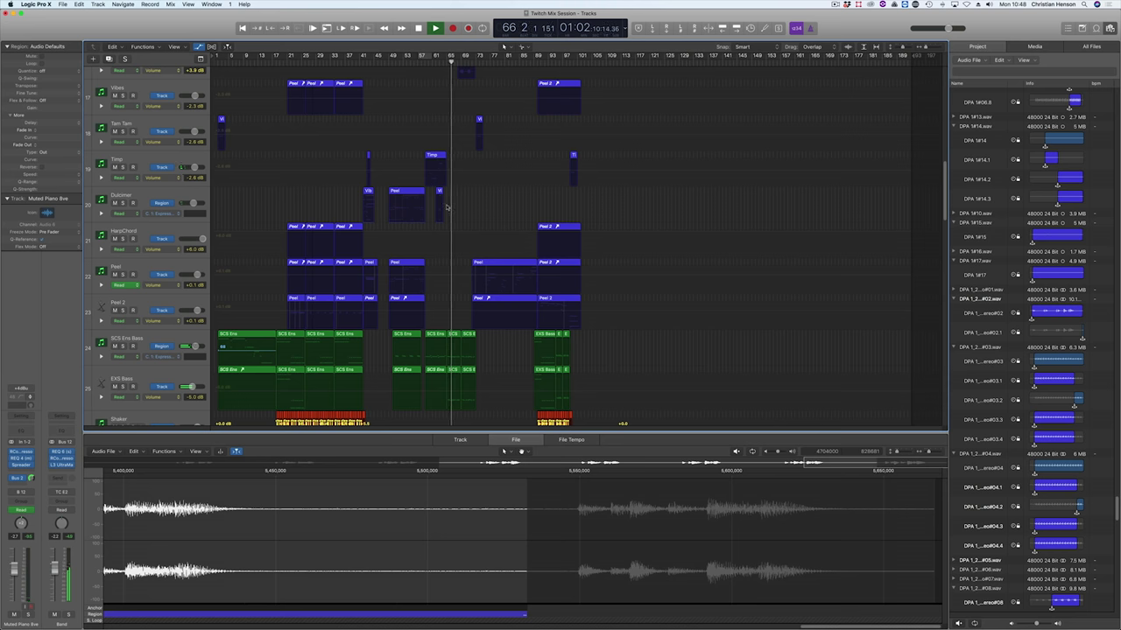
Step: Set the Dulcimer track's automation lane to Volume
left_click(165, 196)
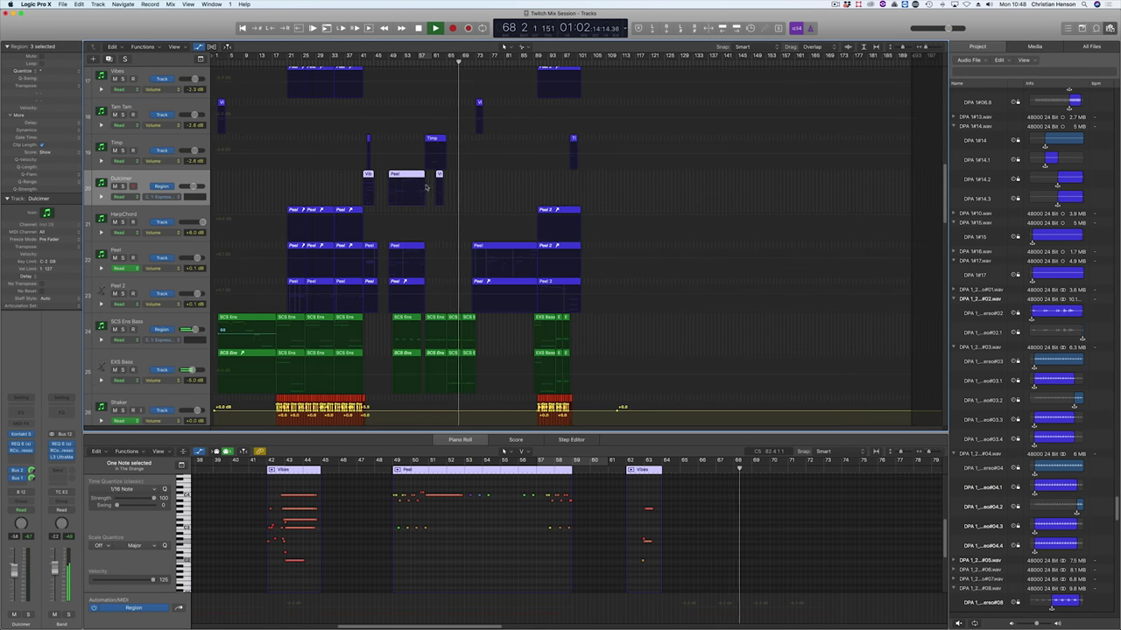
left_click(165, 200)
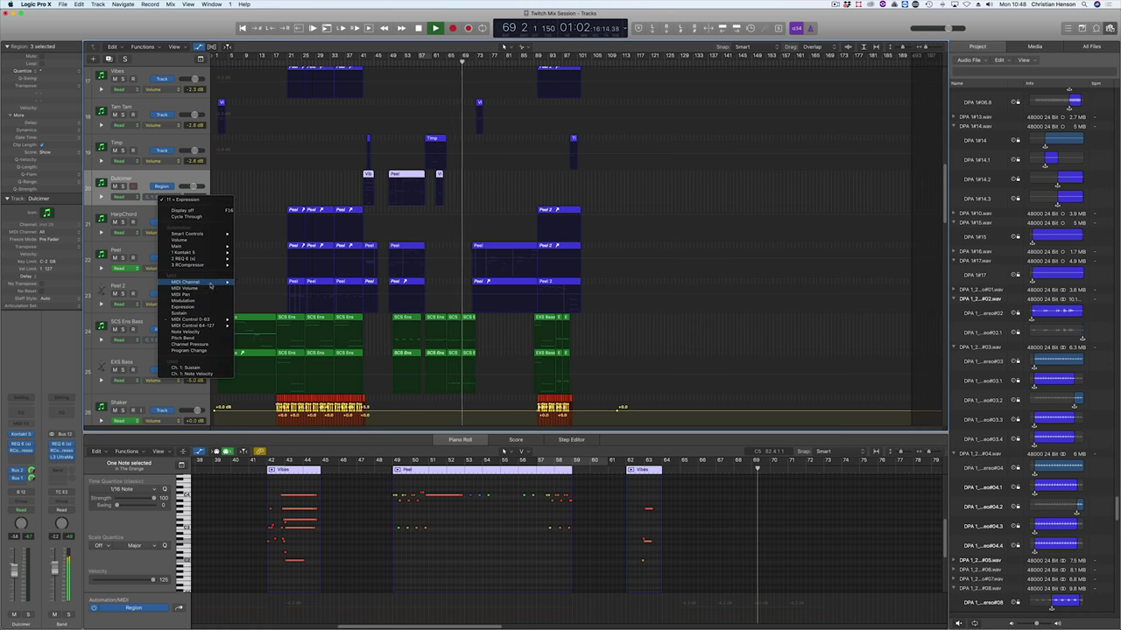
left_click(202, 240)
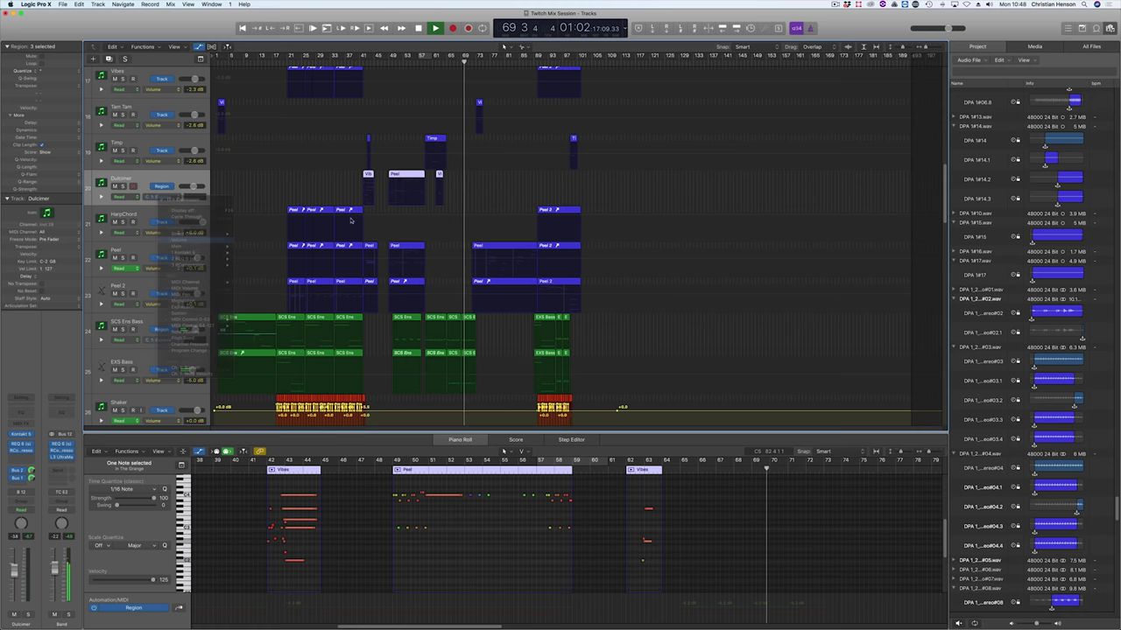
Step: Add -3.8 dB Dulcimer volume points forming a dip after the Peal region
left_click(431, 191)
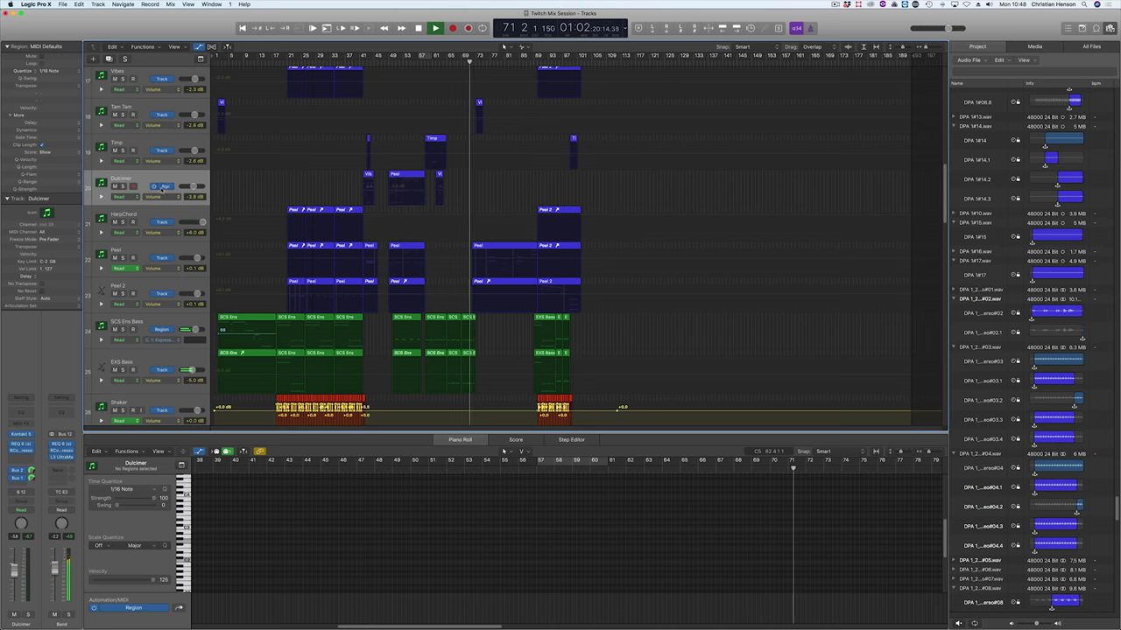
left_click(429, 192)
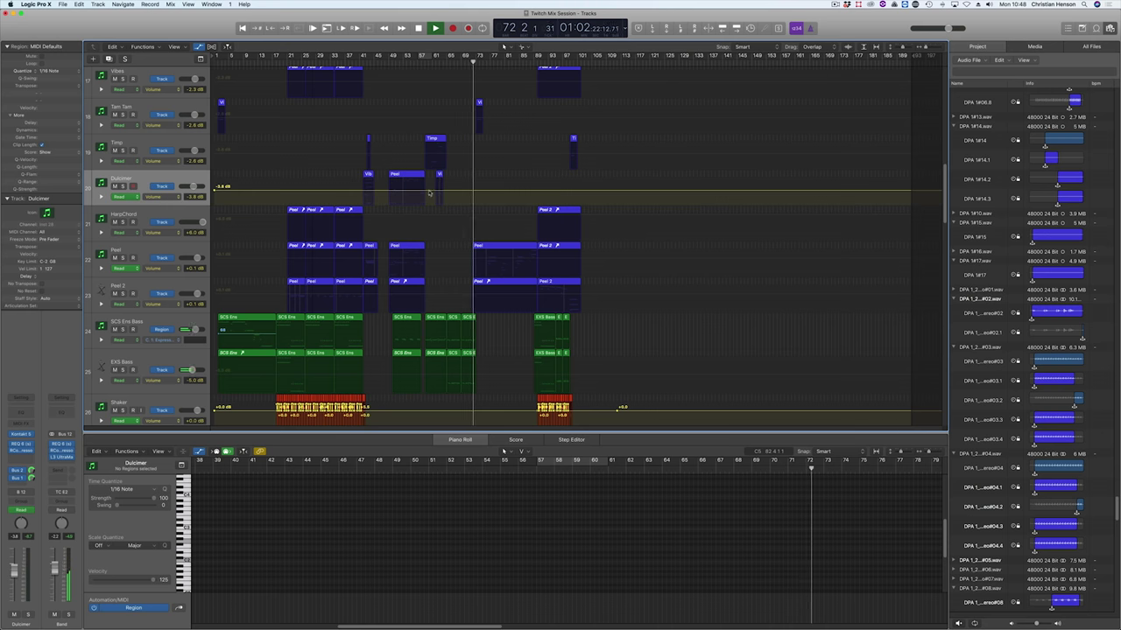
left_click_drag(435, 191, 436, 196)
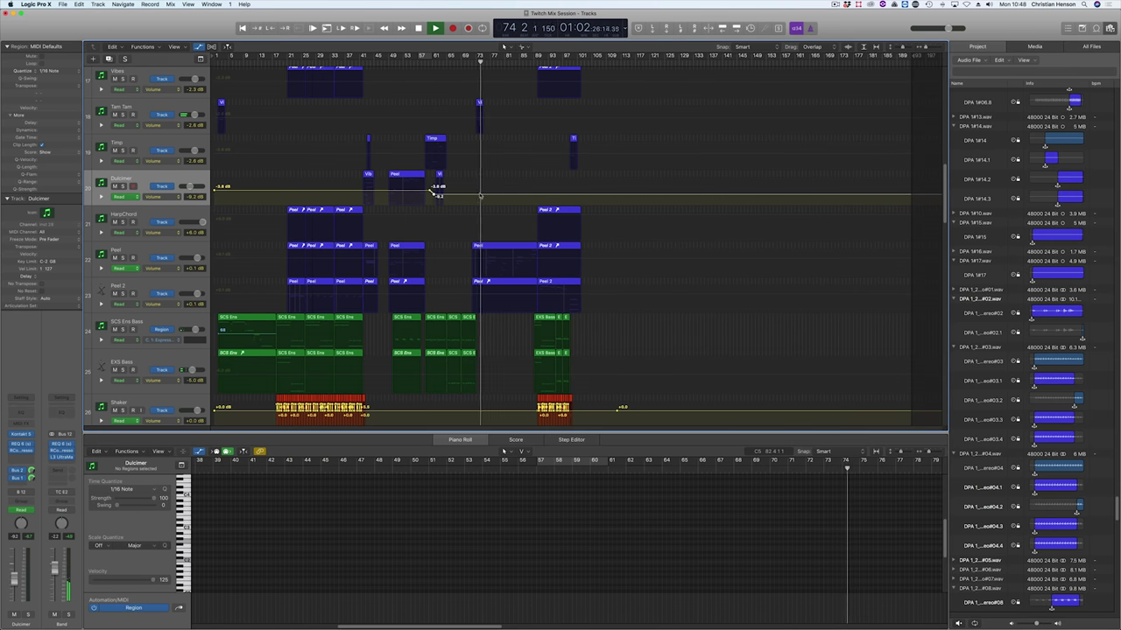
key("super+z")
left_click(473, 191)
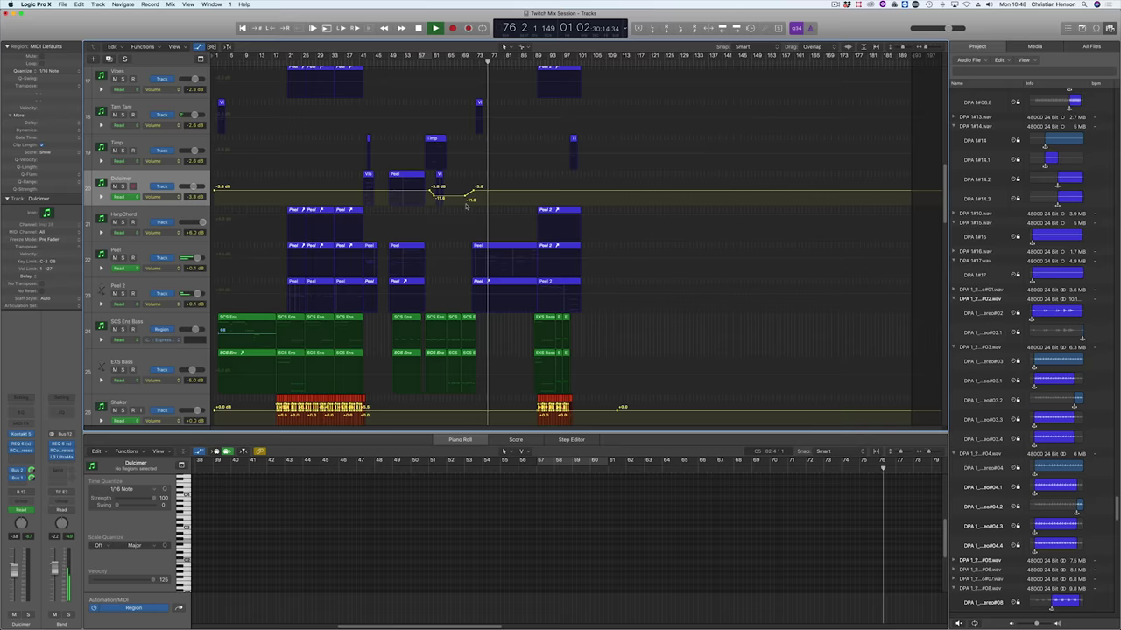
scroll(462, 204, "down", 10)
scroll(464, 207, "down", 3)
scroll(465, 208, "up", 6)
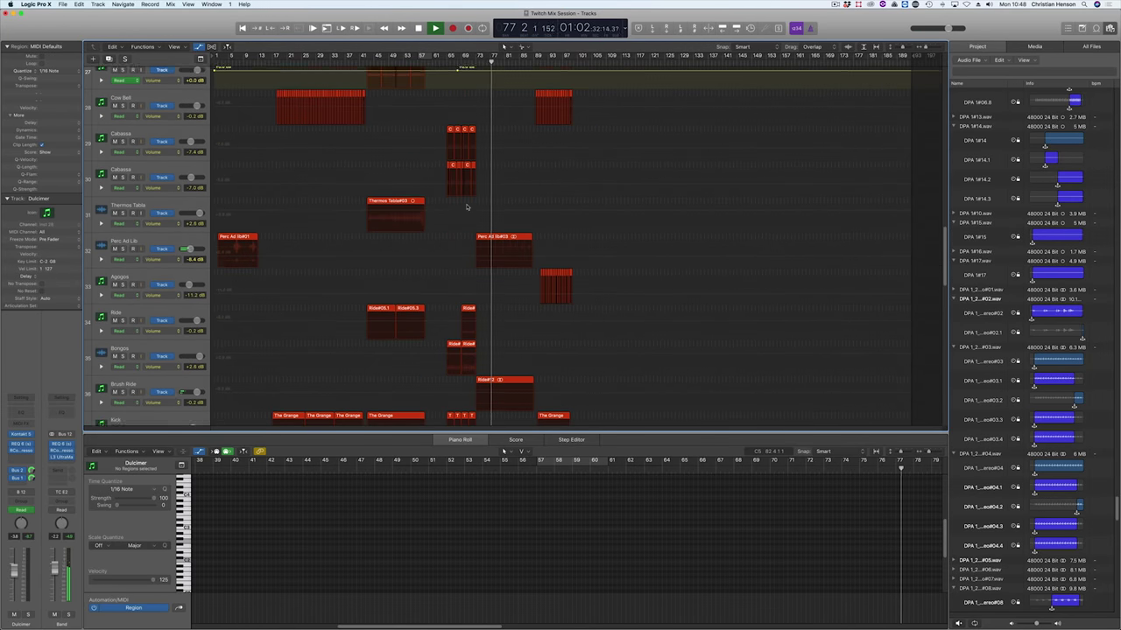
Step: On track 58, lift SSW Flutter Flute's later volume segment from +3.5 dB to +6.0 dB
scroll(466, 206, "down", 6)
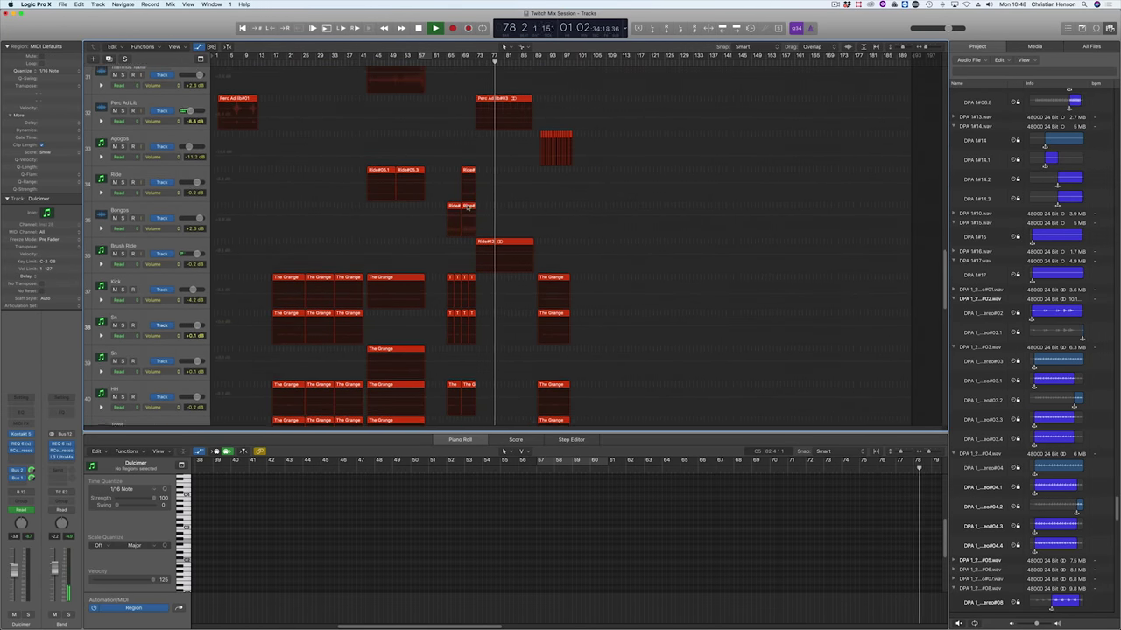
scroll(467, 207, "down", 18)
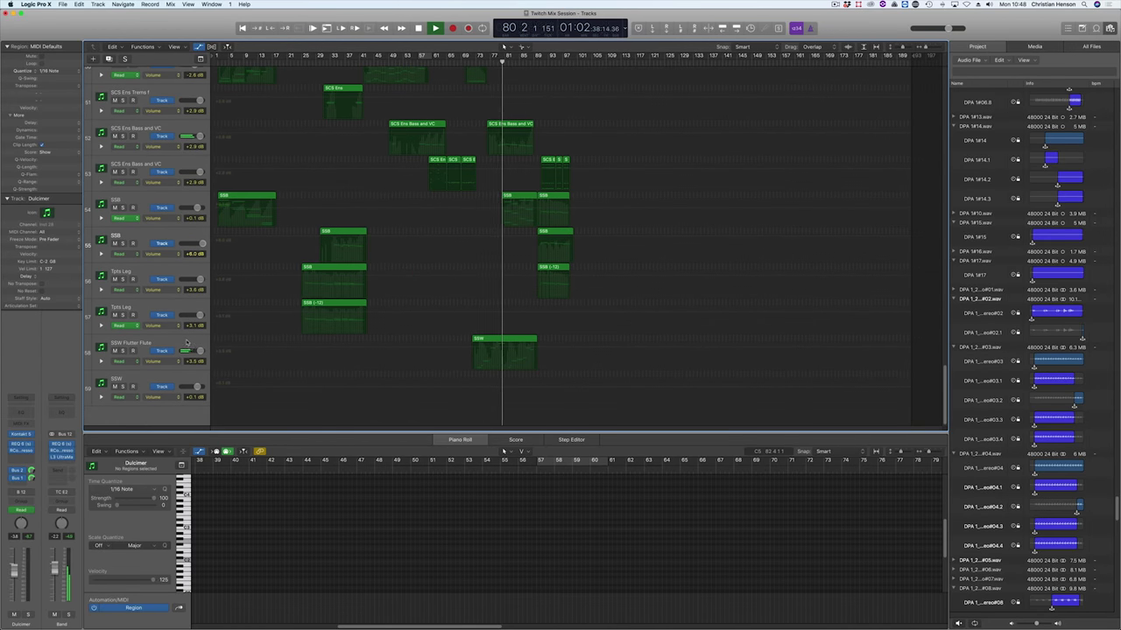
left_click(462, 351)
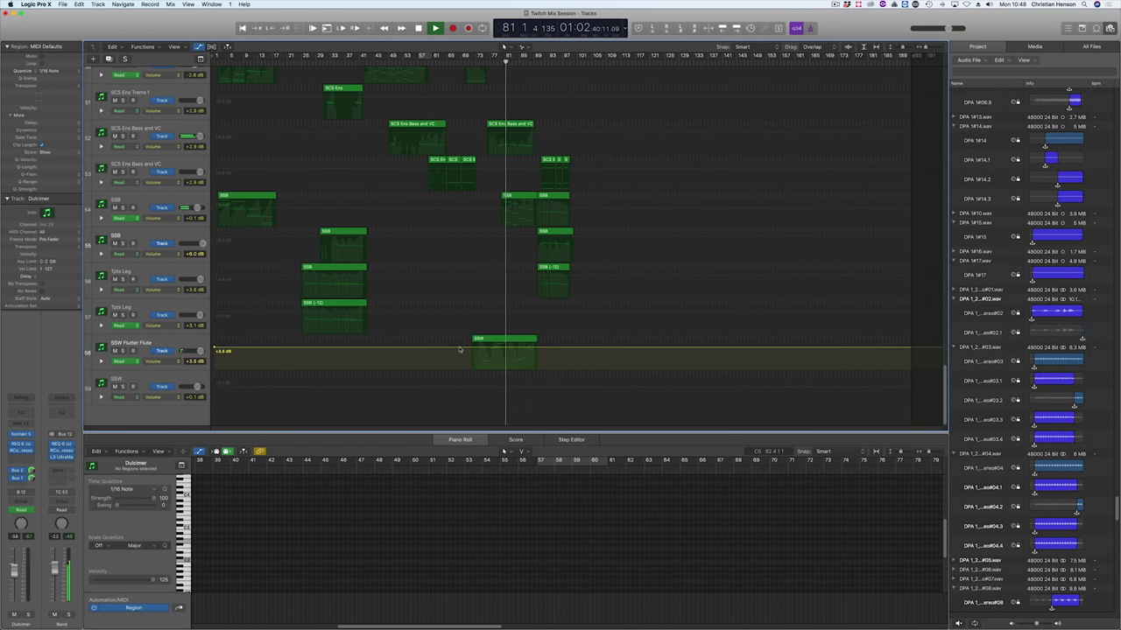
left_click_drag(461, 350, 465, 345)
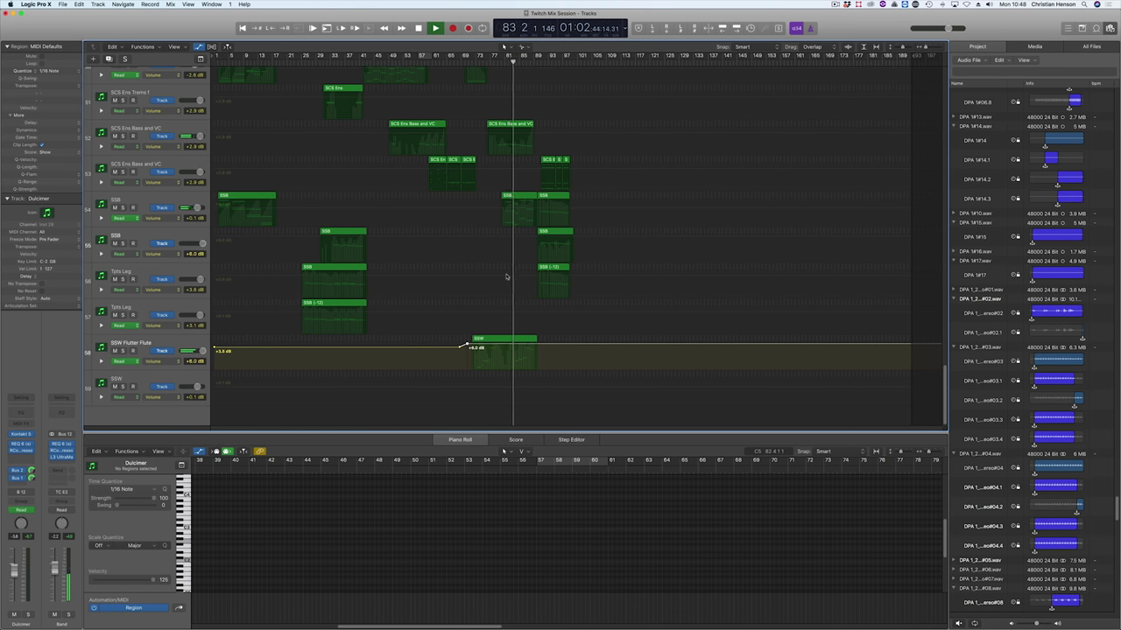
left_click(156, 341)
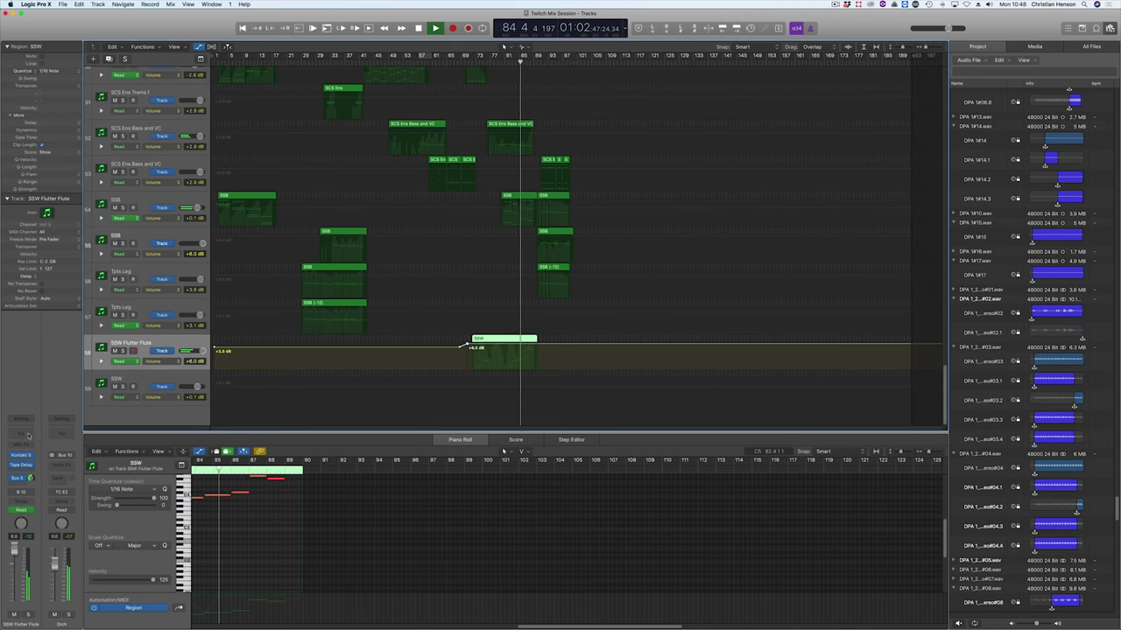
Step: Add a Channel EQ to SSW Flutter Flute, boosting the upper mids and cutting 750 Hz to -1.5 dB
left_click(29, 435)
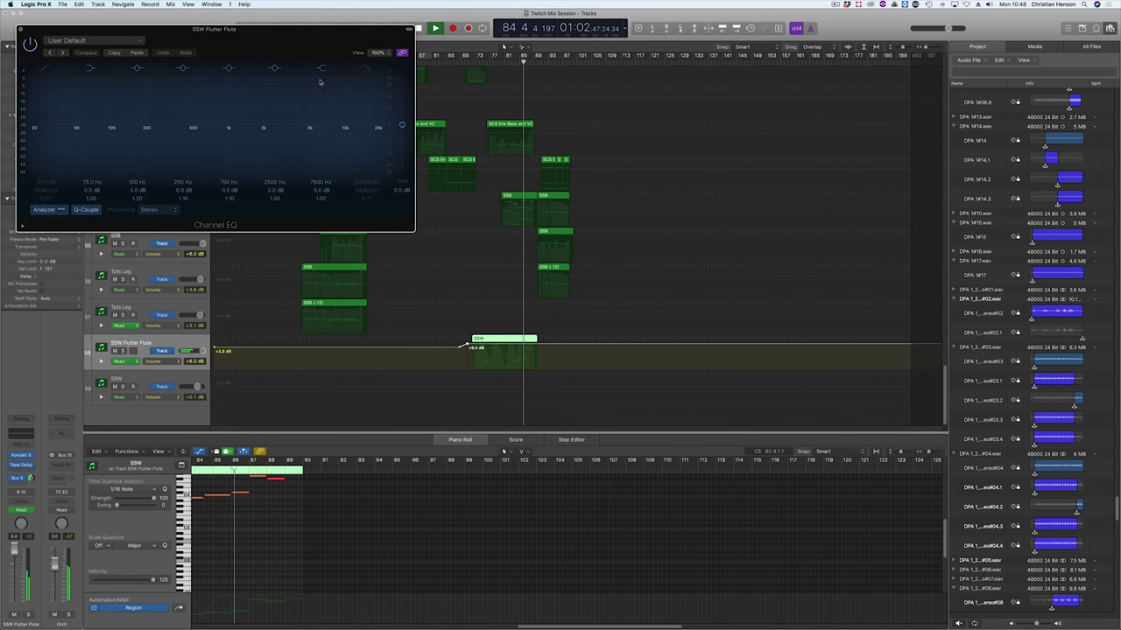
mouse_move(276, 128)
left_mouse_down()
mouse_move(277, 94)
mouse_move(278, 117)
mouse_move(322, 111)
mouse_move(280, 119)
left_mouse_up()
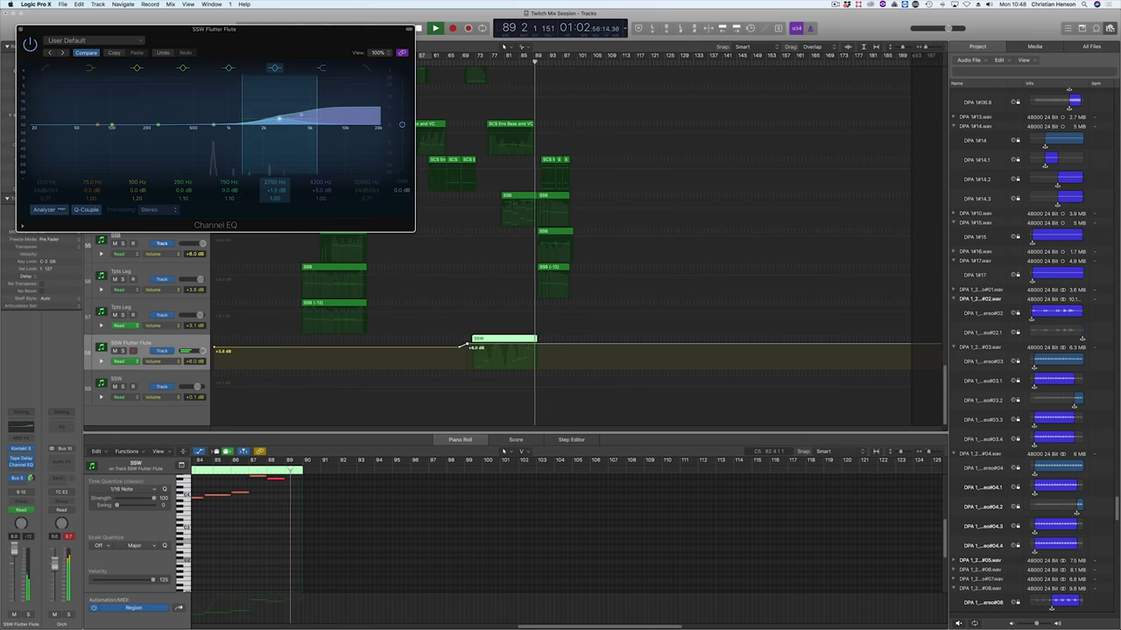
mouse_move(214, 125)
left_mouse_down()
mouse_move(217, 140)
mouse_move(214, 129)
left_mouse_up()
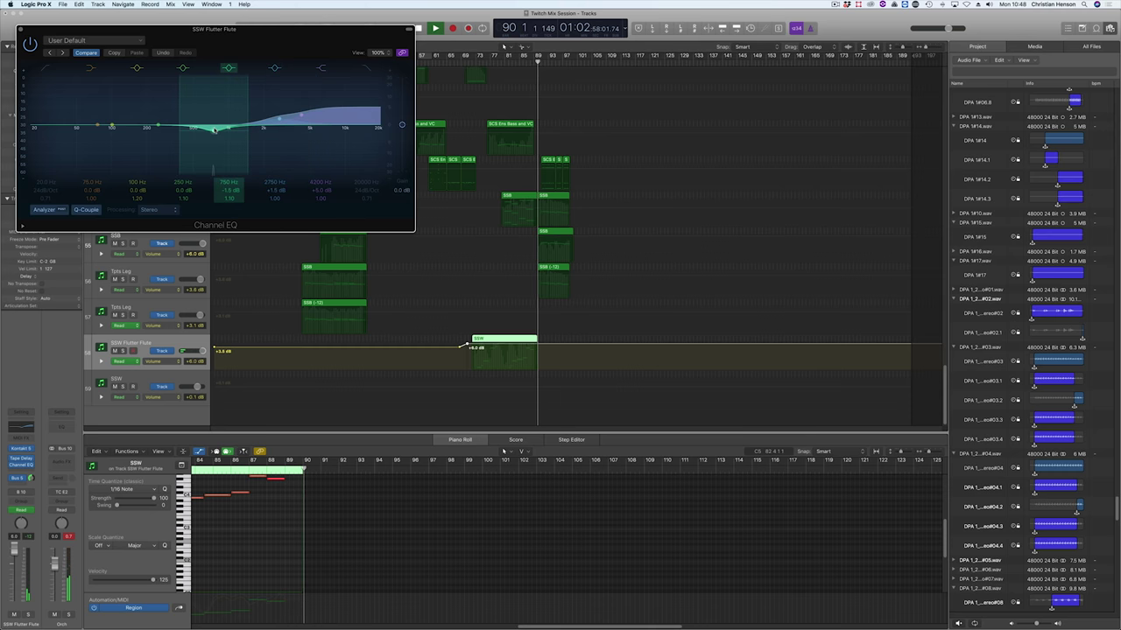
left_click(21, 30)
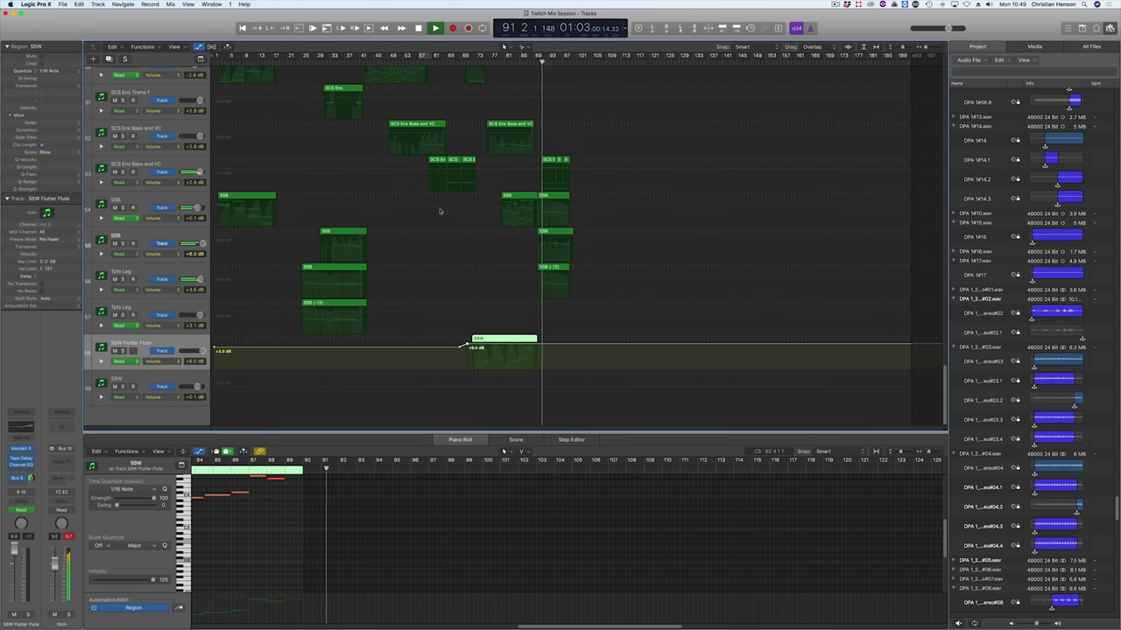
Step: Shrink the track heights so nearly all tracks fit in the arrange window
scroll(432, 215, "up", 20)
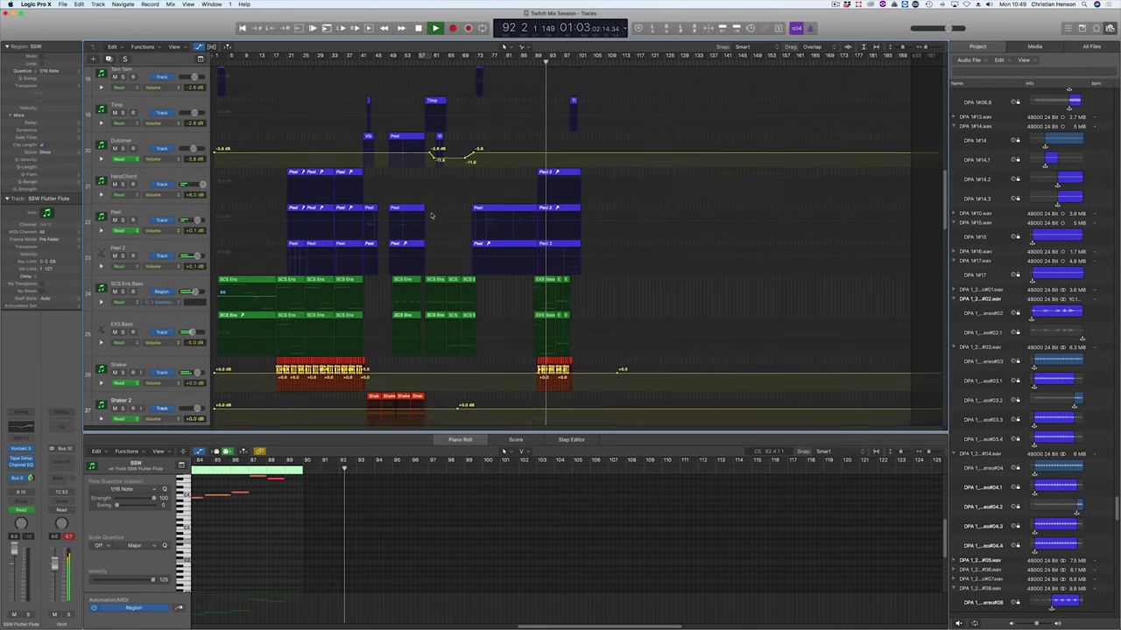
scroll(431, 214, "down", 5)
scroll(428, 221, "up", 5)
scroll(428, 221, "up", 3)
scroll(429, 221, "down", 6)
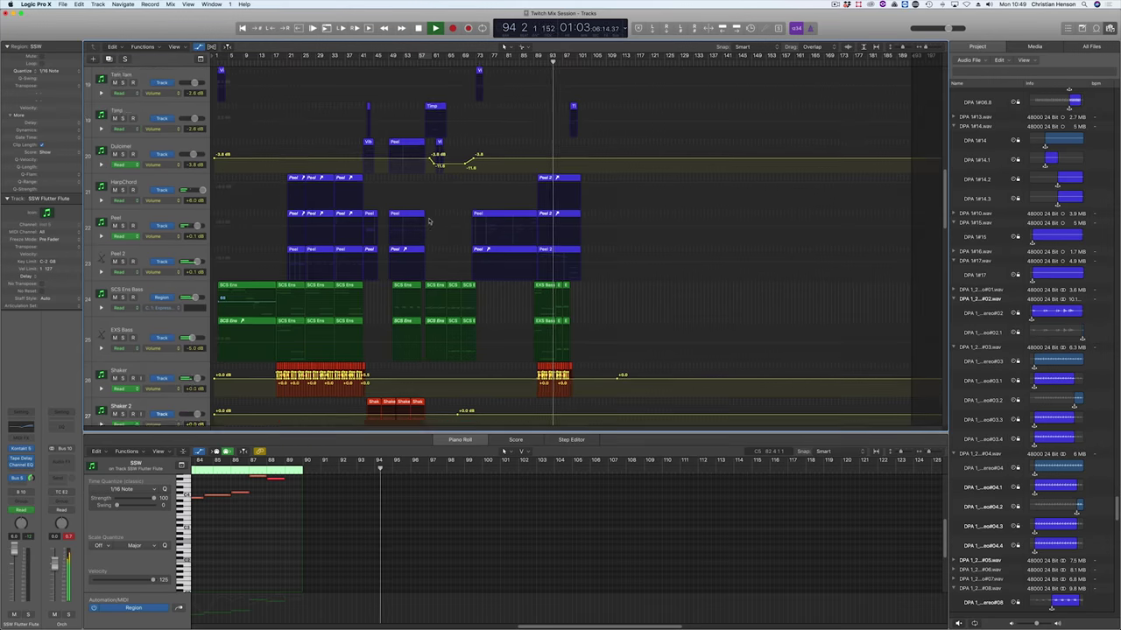
scroll(429, 221, "down", 1)
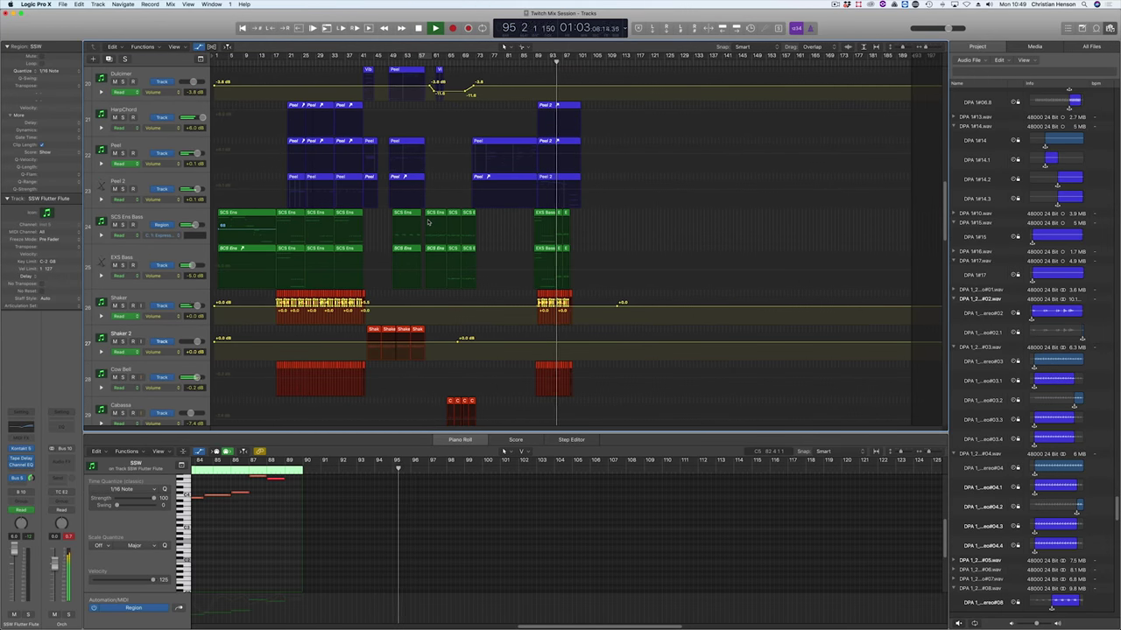
scroll(429, 224, "down", 15)
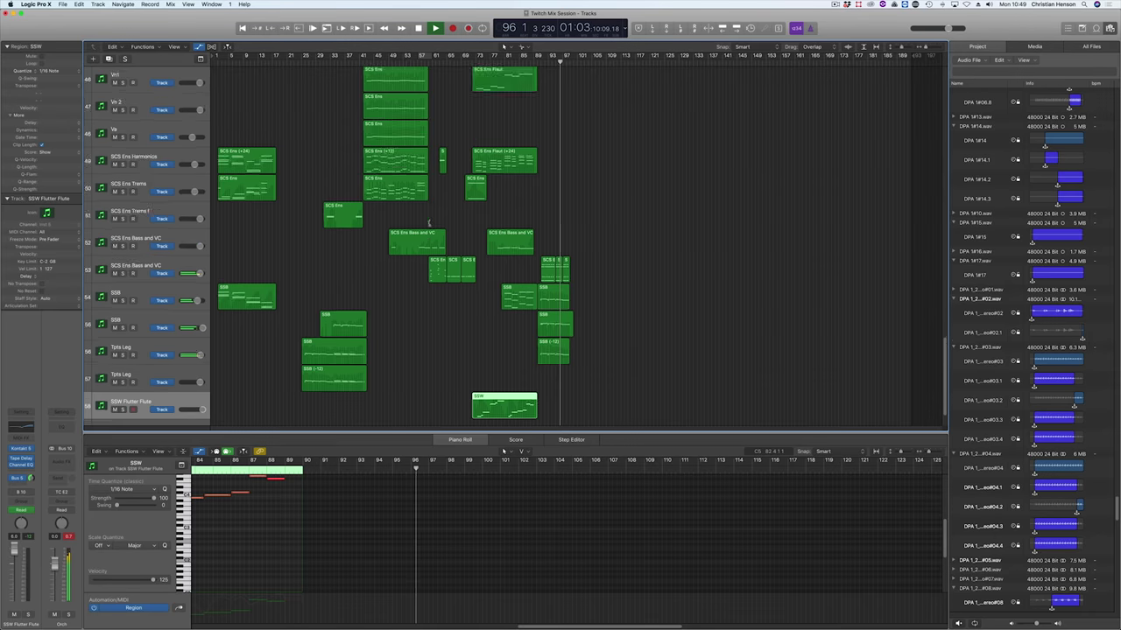
key("super+Up")
key("super+Up")
key("super+Up")
key("super+Up")
key("super+Up")
key("super+Up")
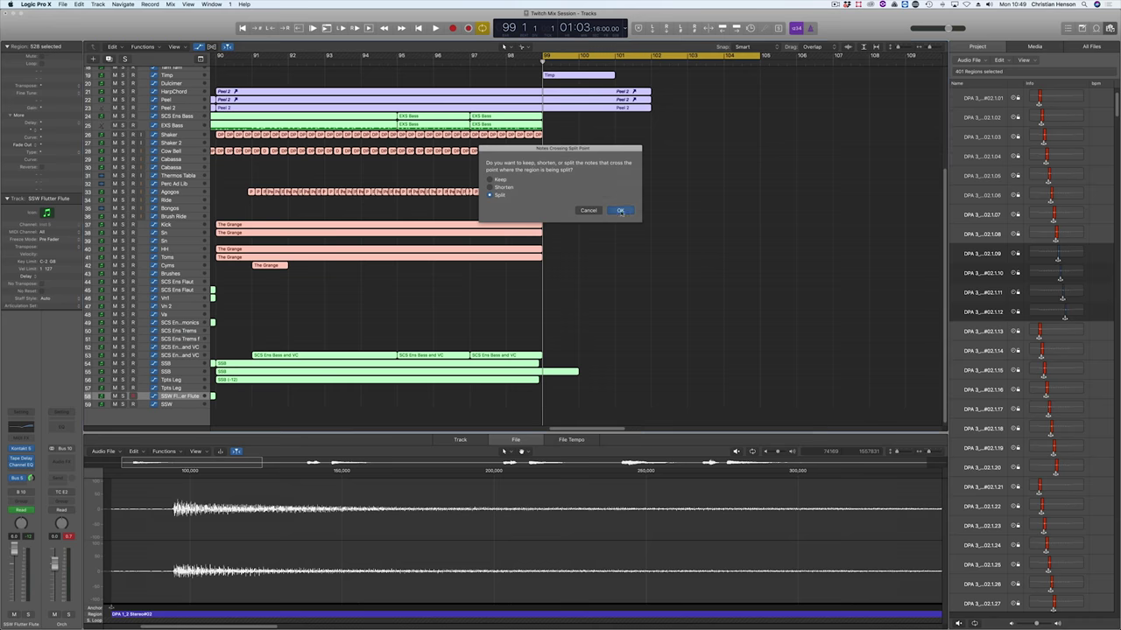
Step: Split the regions at the playhead and copy the Vibes region to bar 99
left_click(620, 210)
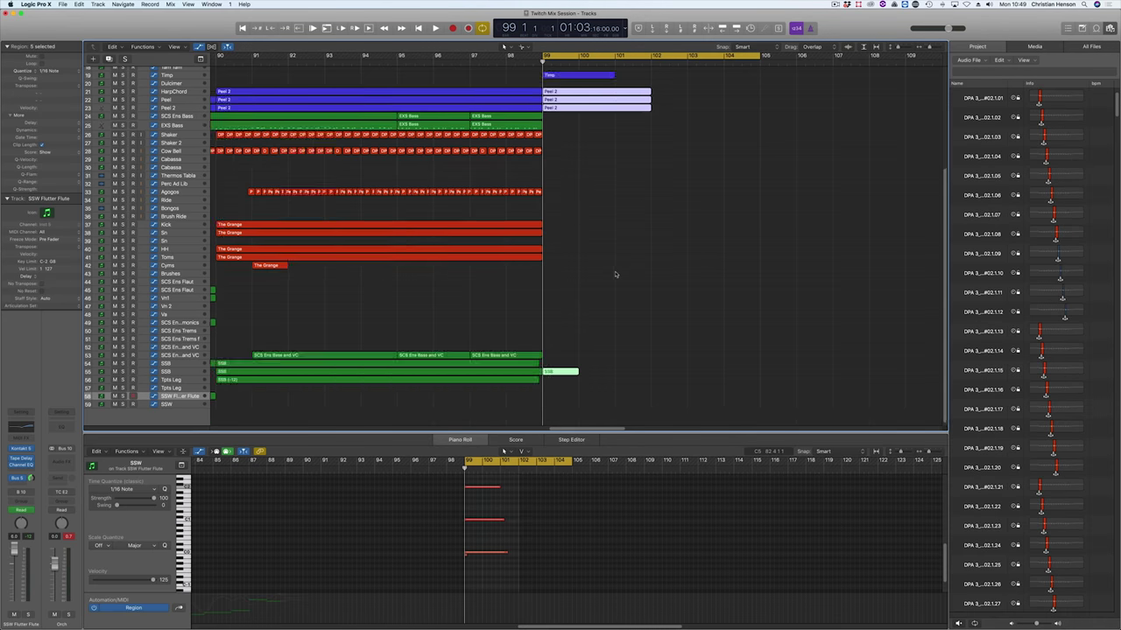
key("super+Left")
key("super+Left")
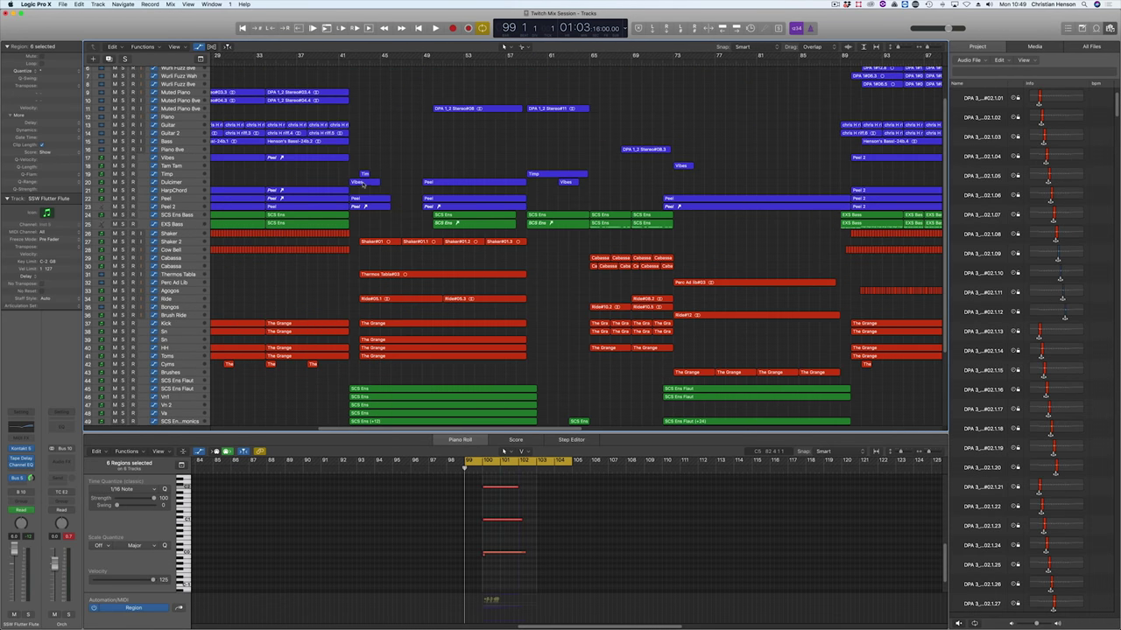
left_click_drag(363, 182, 903, 182)
scroll(902, 183, "right", 3)
left_click_drag(746, 183, 802, 182)
key("Page_Down")
key("space")
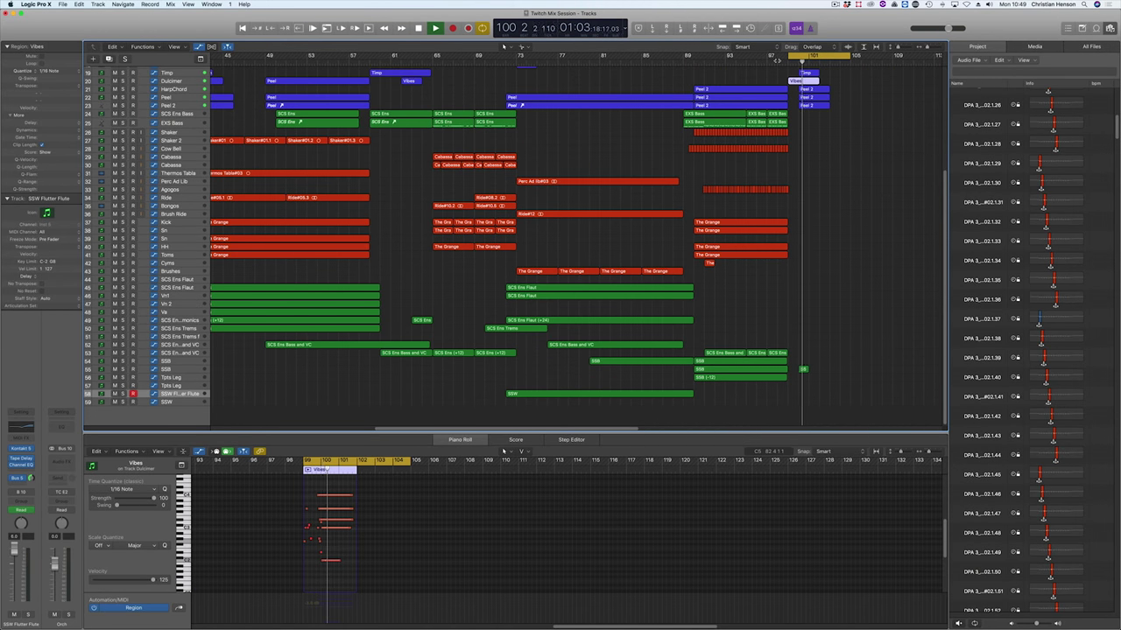
Step: Copy the DPA 1_2 Stereo#02 piano region past bar 99 and return the playhead to bar 99
left_click_drag(237, 162, 592, 161)
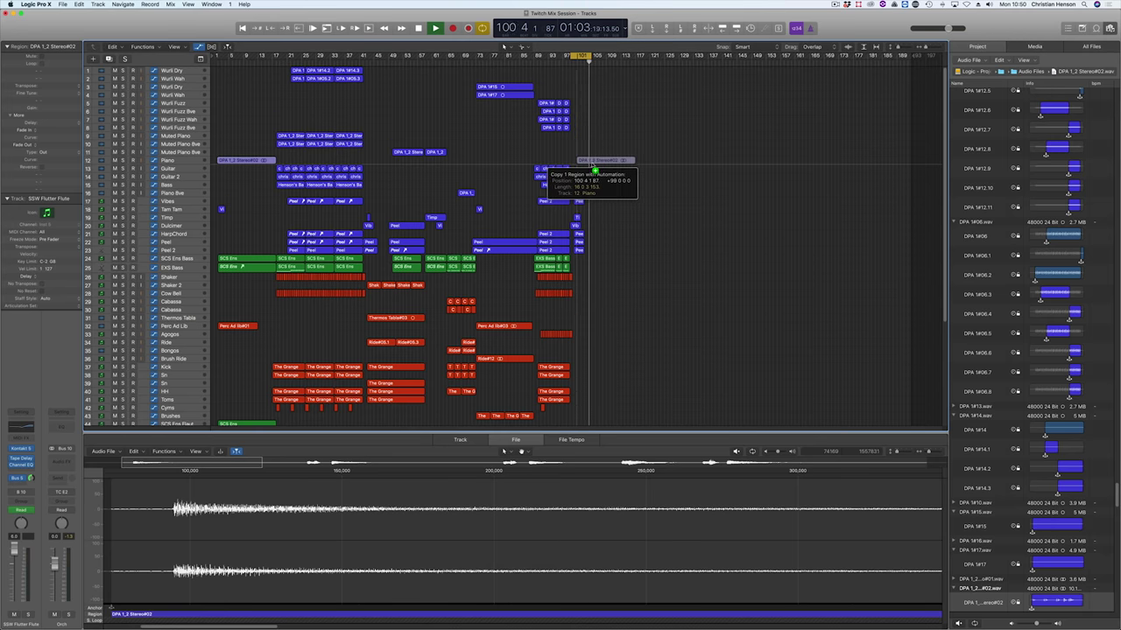
left_click(569, 59)
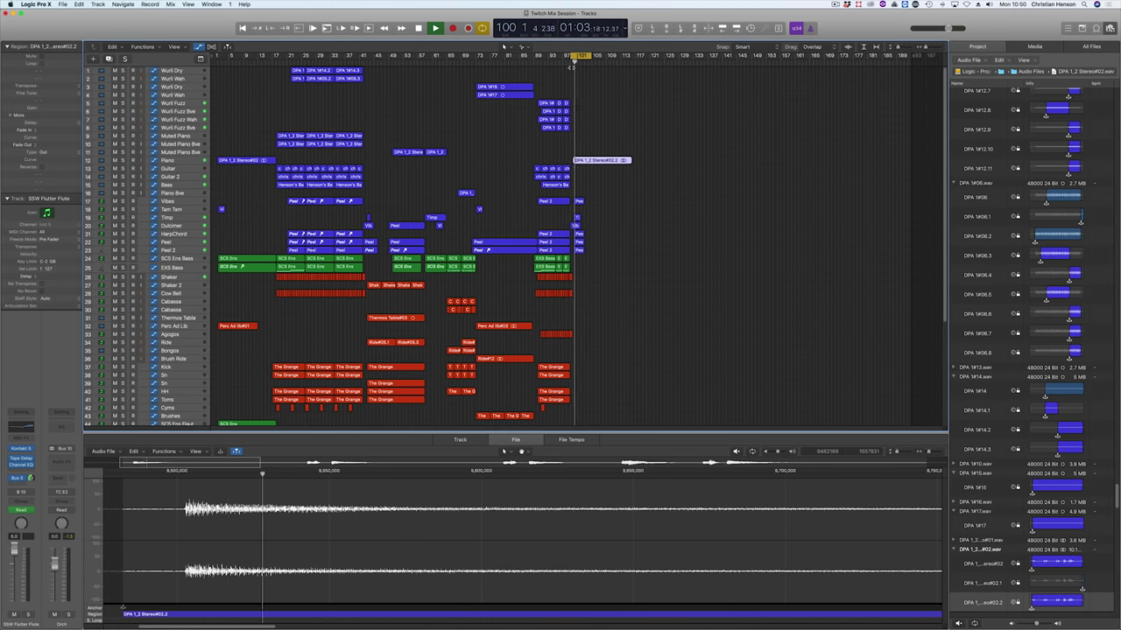
key("super+Right")
key("super+Right")
key("super+Right")
key("super+Right")
key("super+Right")
key("super+Right")
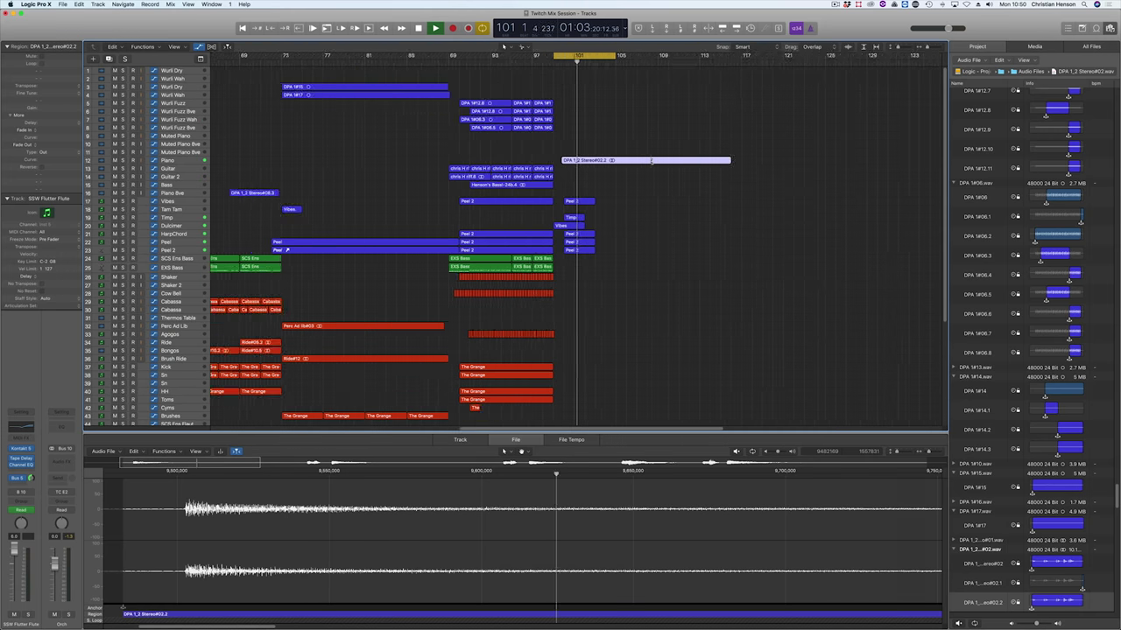
scroll(664, 180, "right", 1)
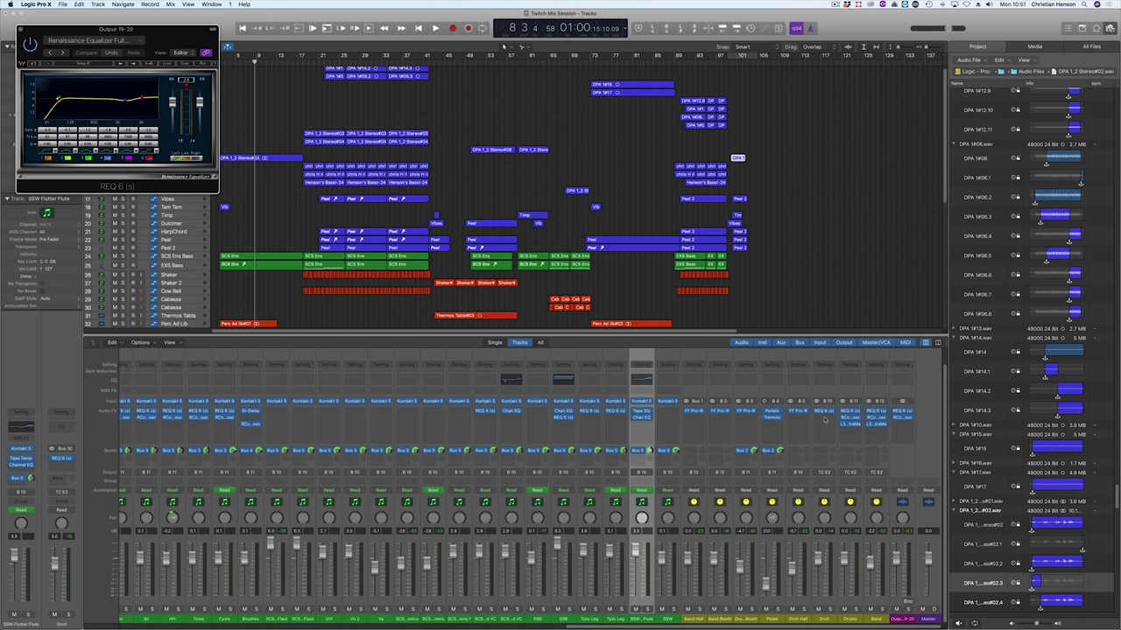
Step: Check the Orch RCompressor, mute the Orch channel and audition the master REQ 6 during playback
left_click(824, 417)
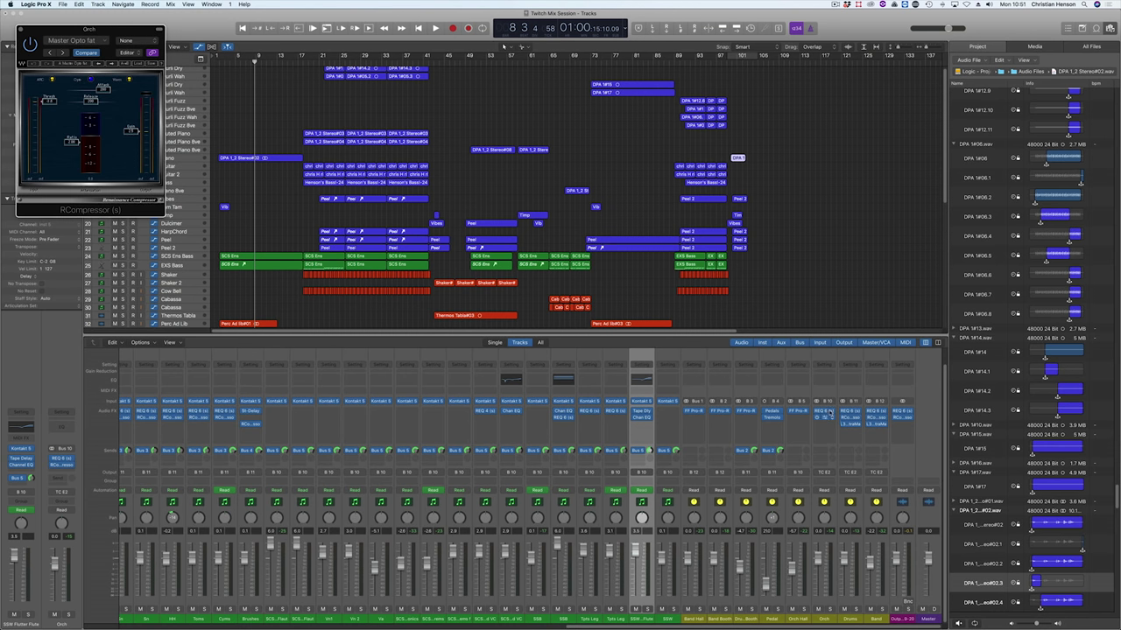
left_click(817, 608)
key("space")
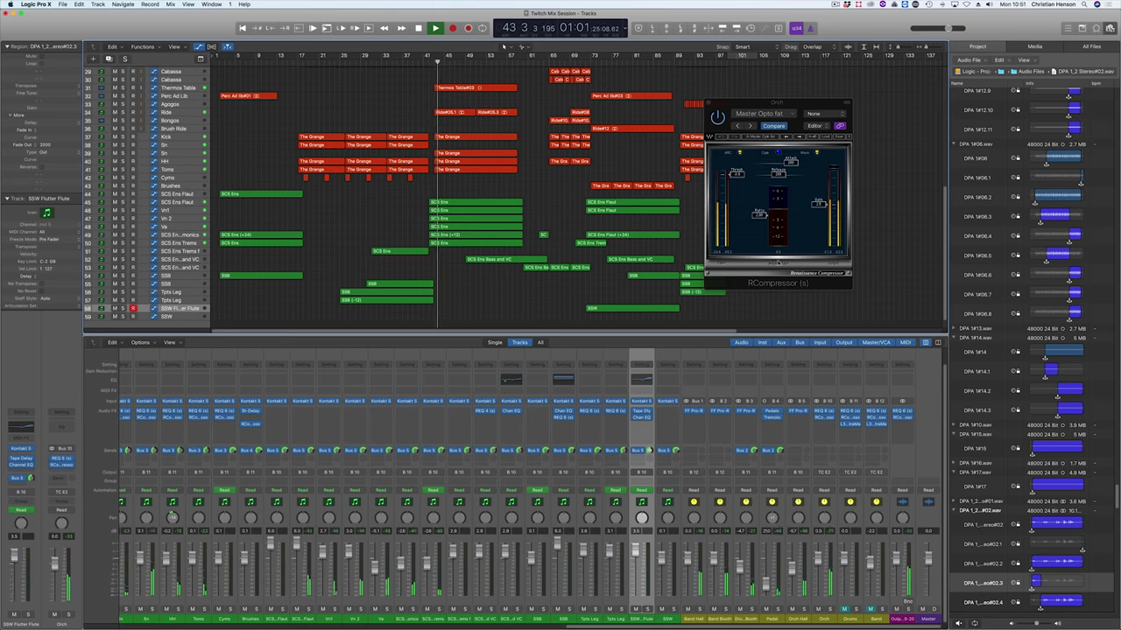
left_click(903, 412)
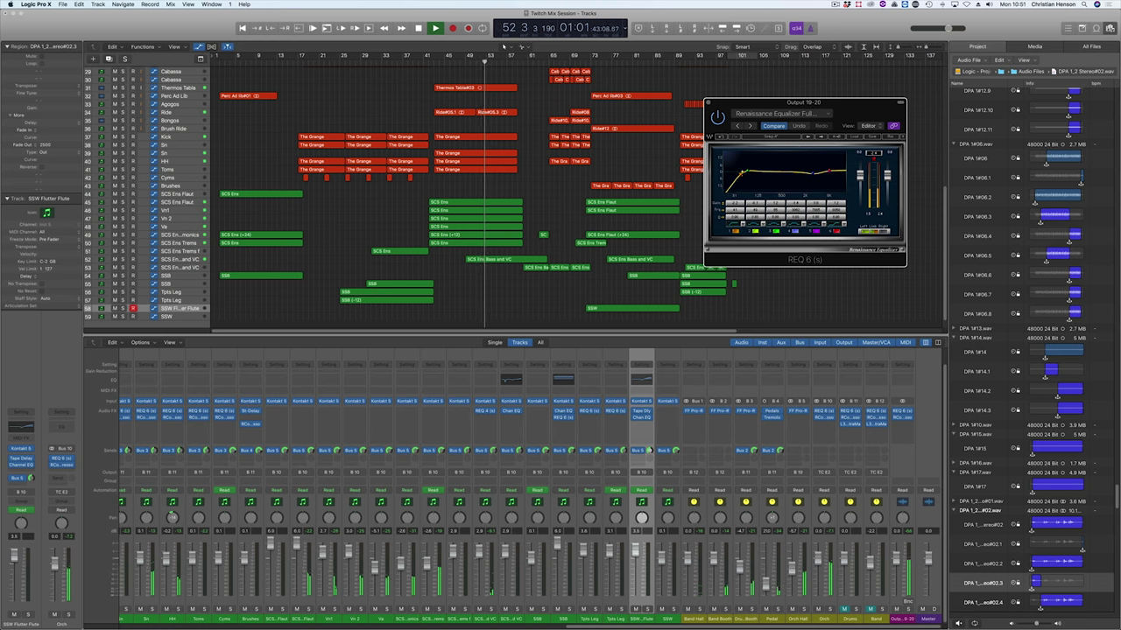
left_click(709, 103)
key("space")
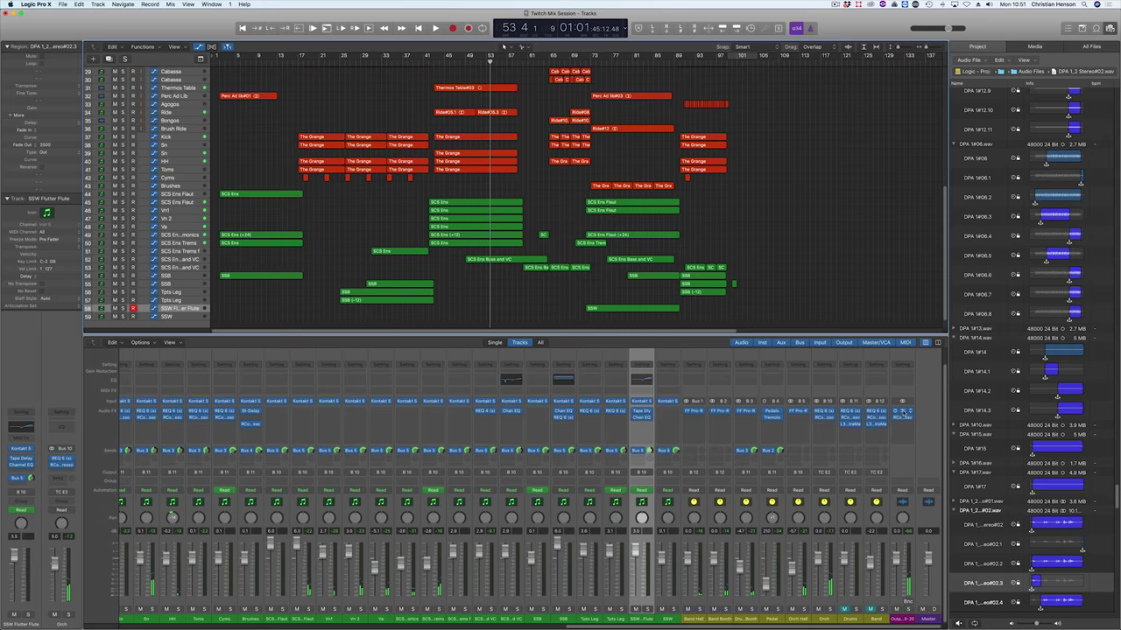
Step: Show the Output 19-20 REQ 6 and RCompressor windows side by side
left_click(903, 412)
left_click(903, 419)
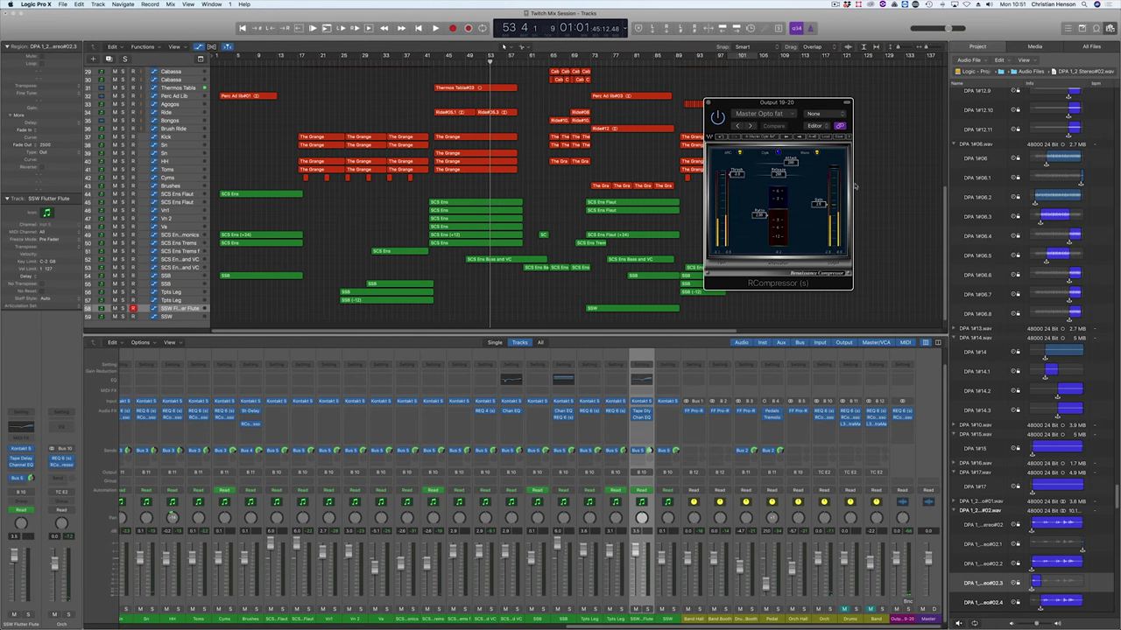
left_click(902, 419)
left_click(902, 418)
left_click(902, 411)
left_click_drag(832, 114, 570, 111)
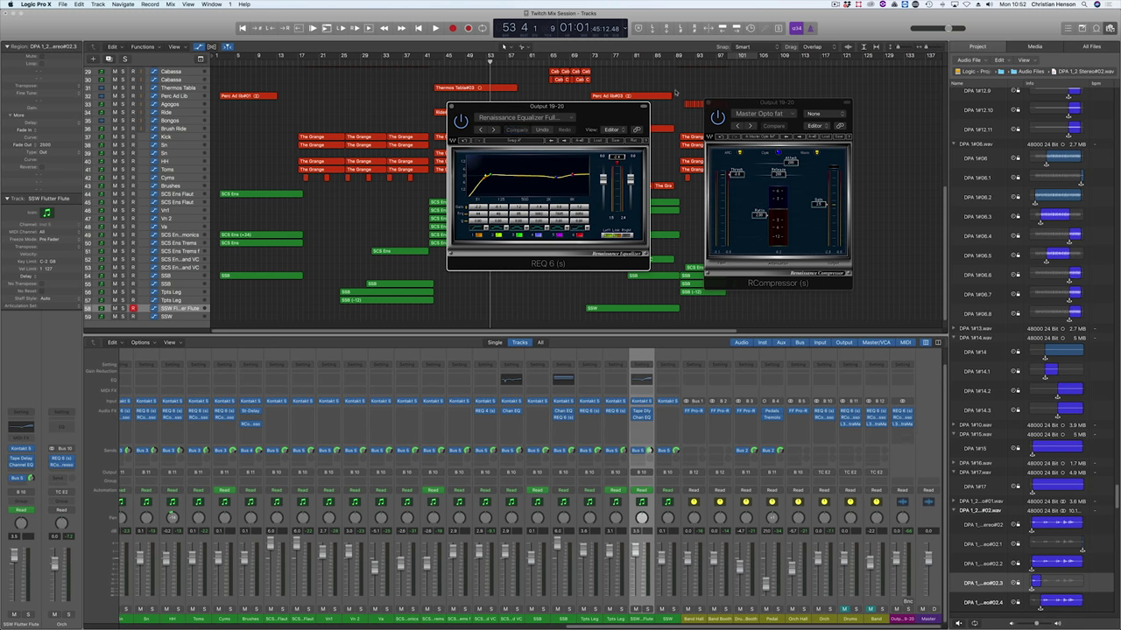
Step: Loop bars 93–97, load the Master Opto fat compressor preset and play the loop
left_click_drag(680, 55, 727, 55)
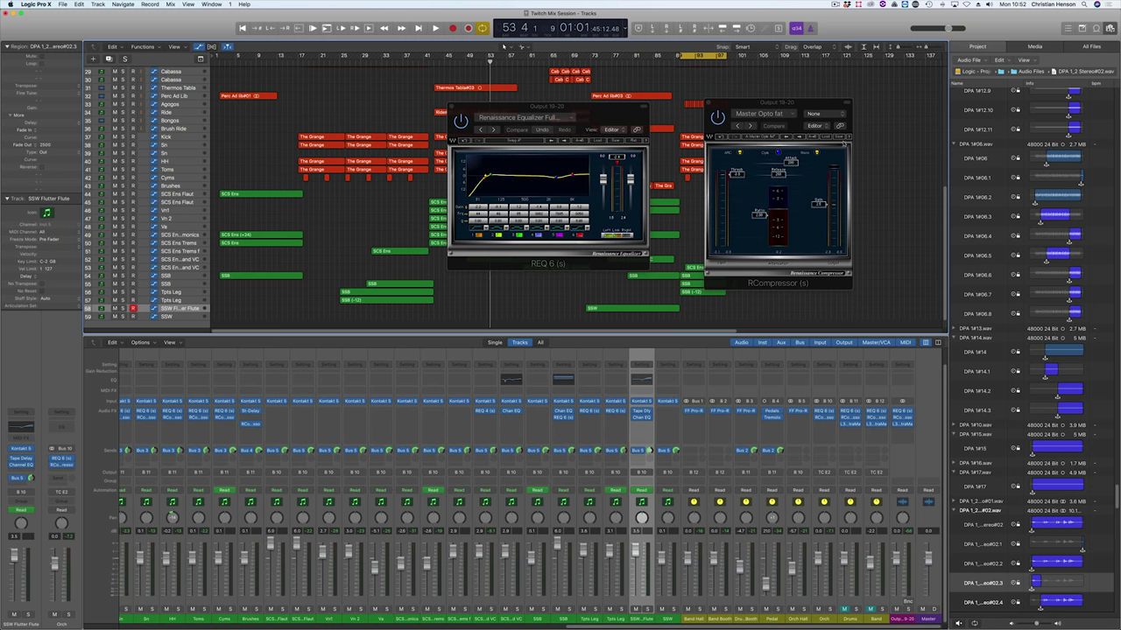
left_click(826, 137)
left_click(867, 205)
key("space")
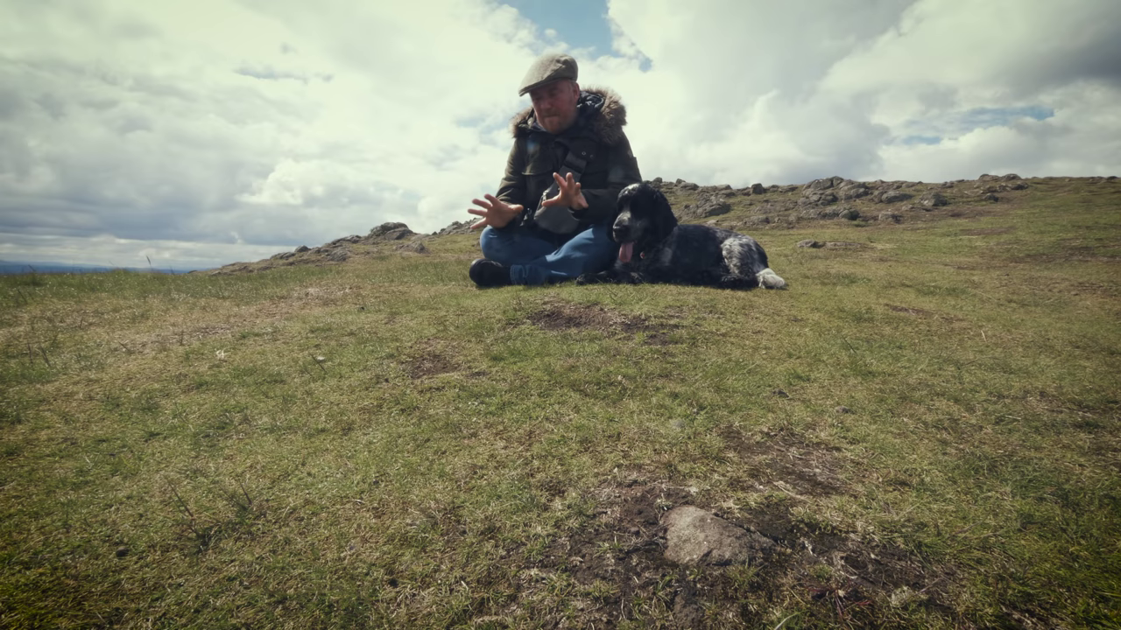